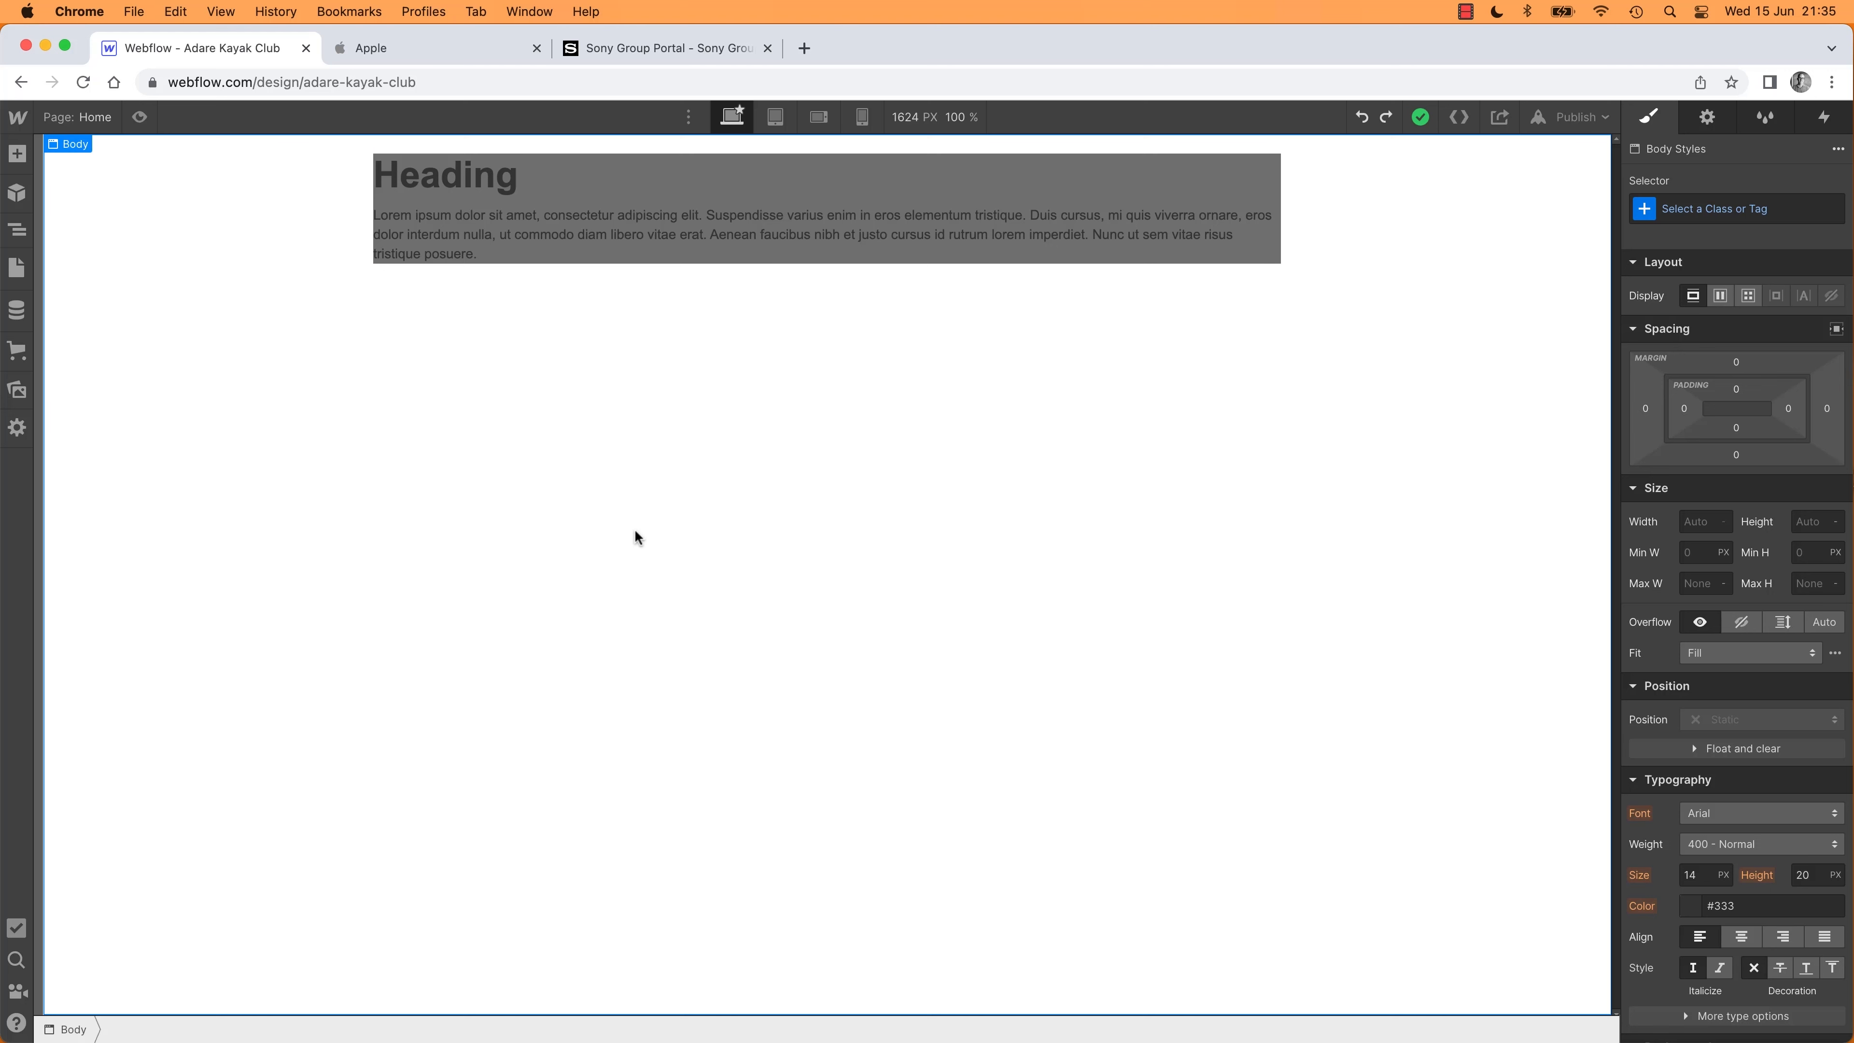
Create a class named "Dans Heading" on the H1 heading
left_click(17, 153)
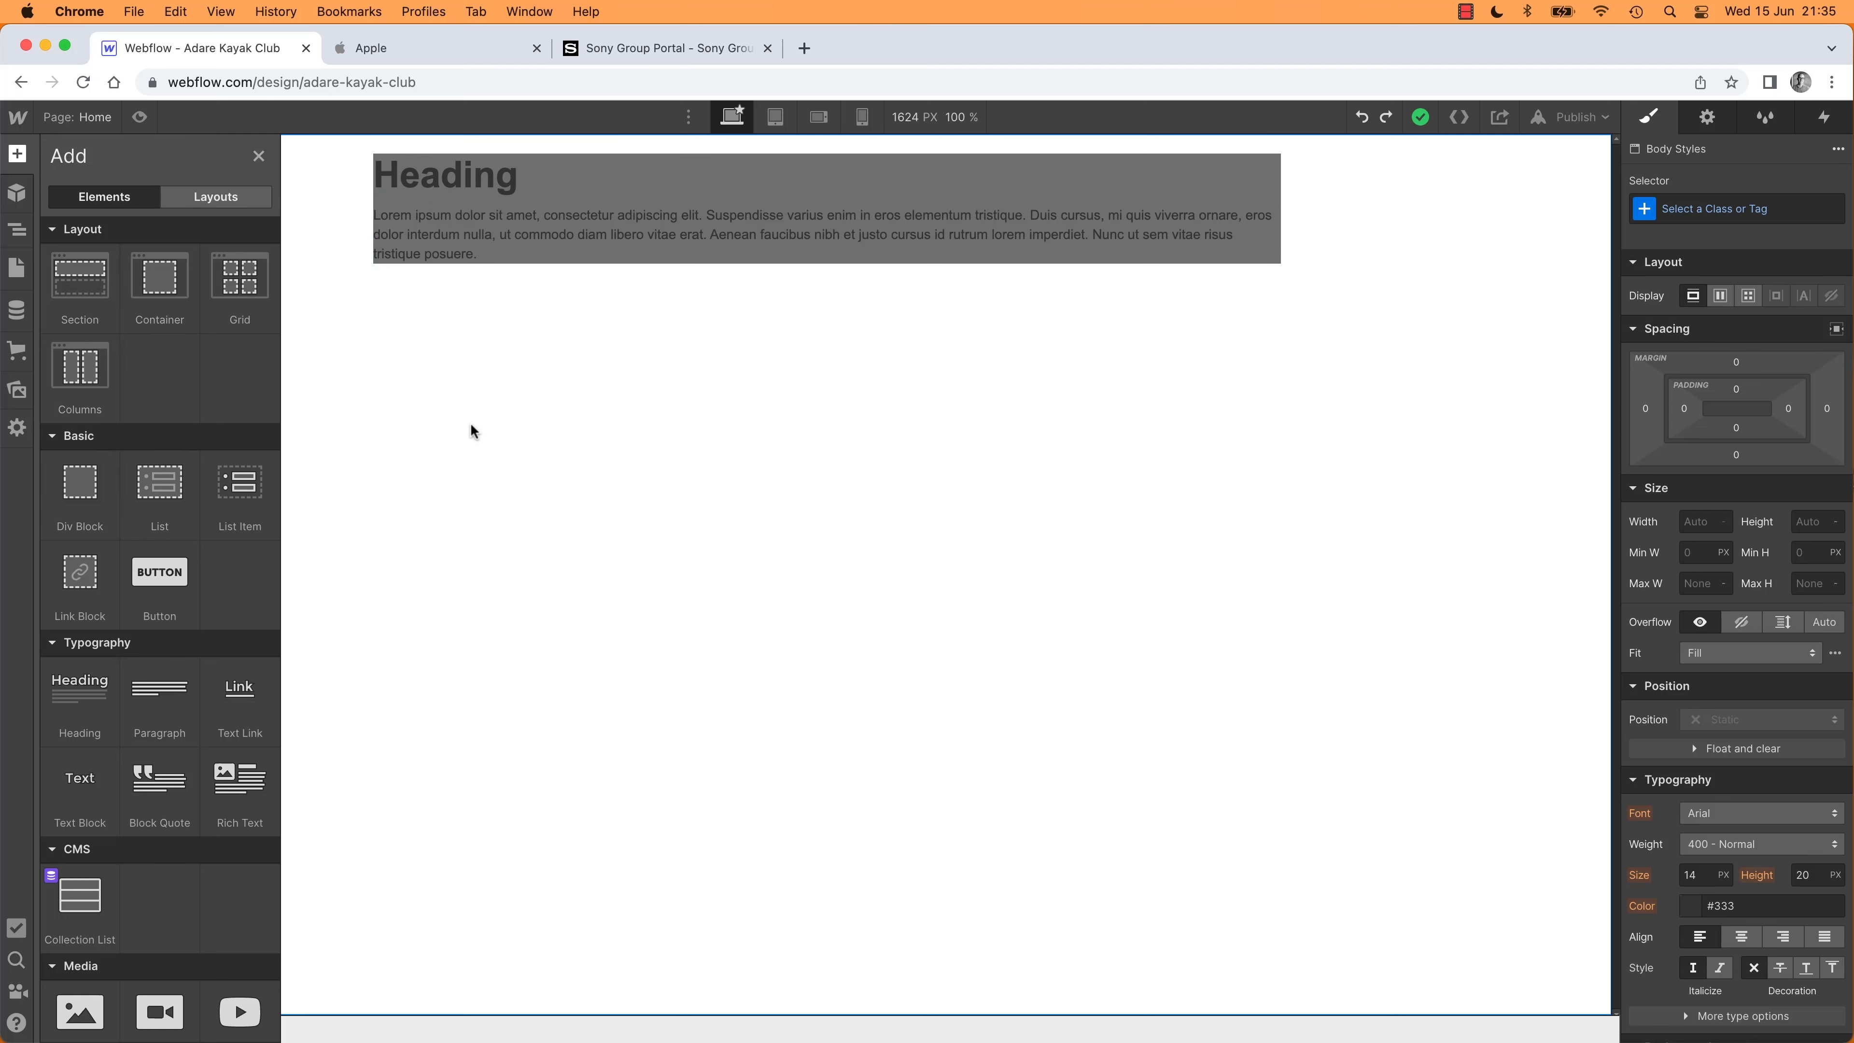
left_click(503, 183)
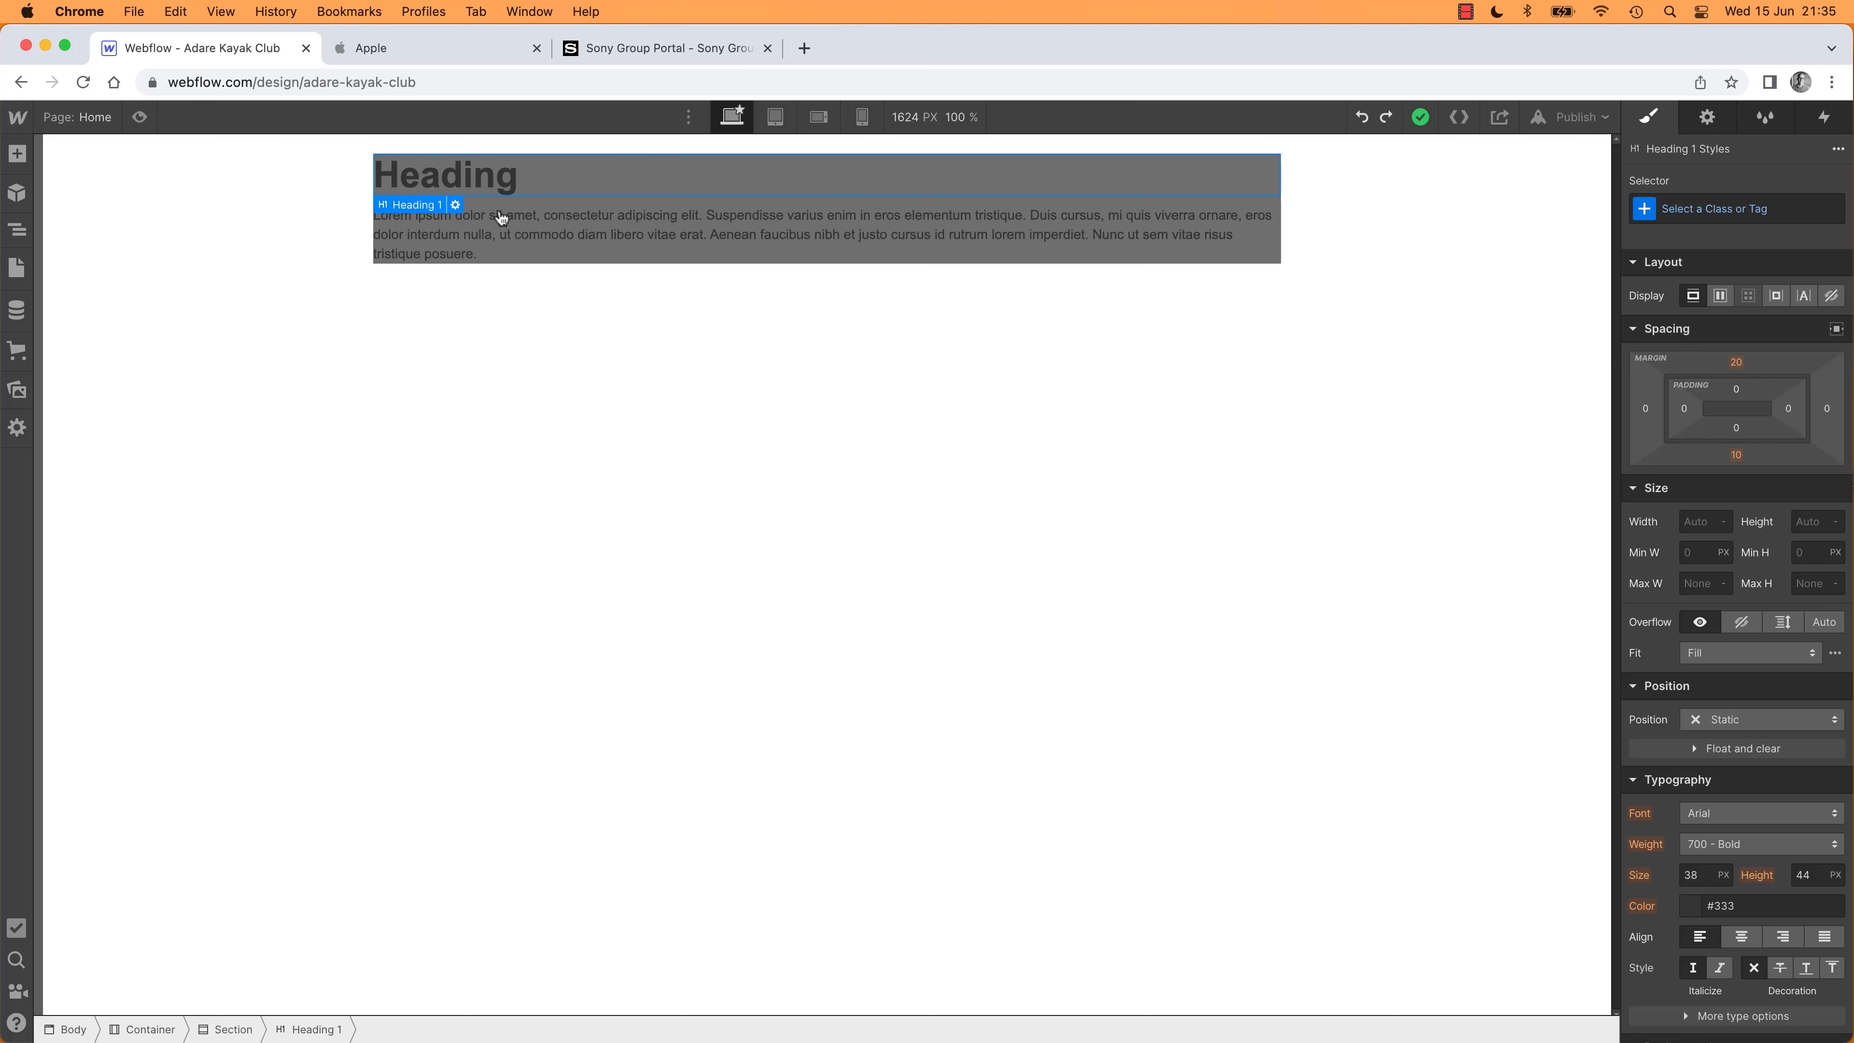
key("super+Tab")
key("super+Tab")
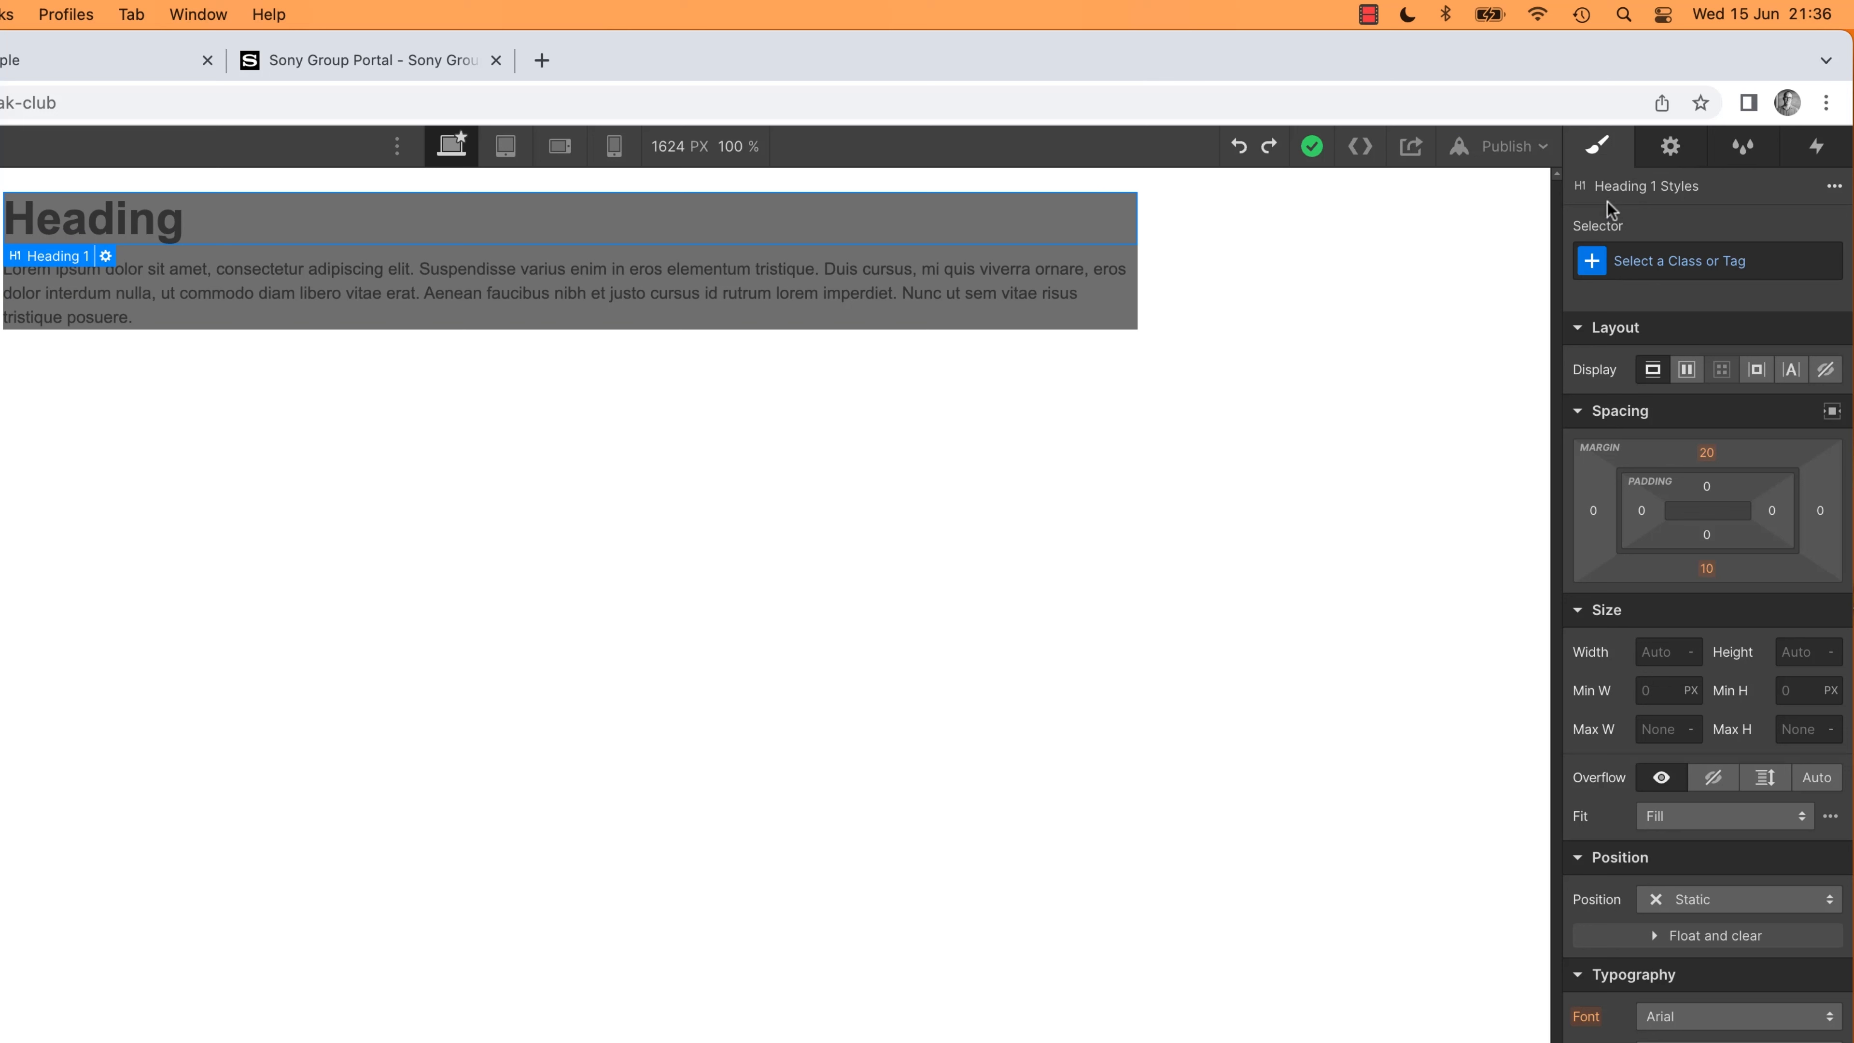
left_click(1642, 265)
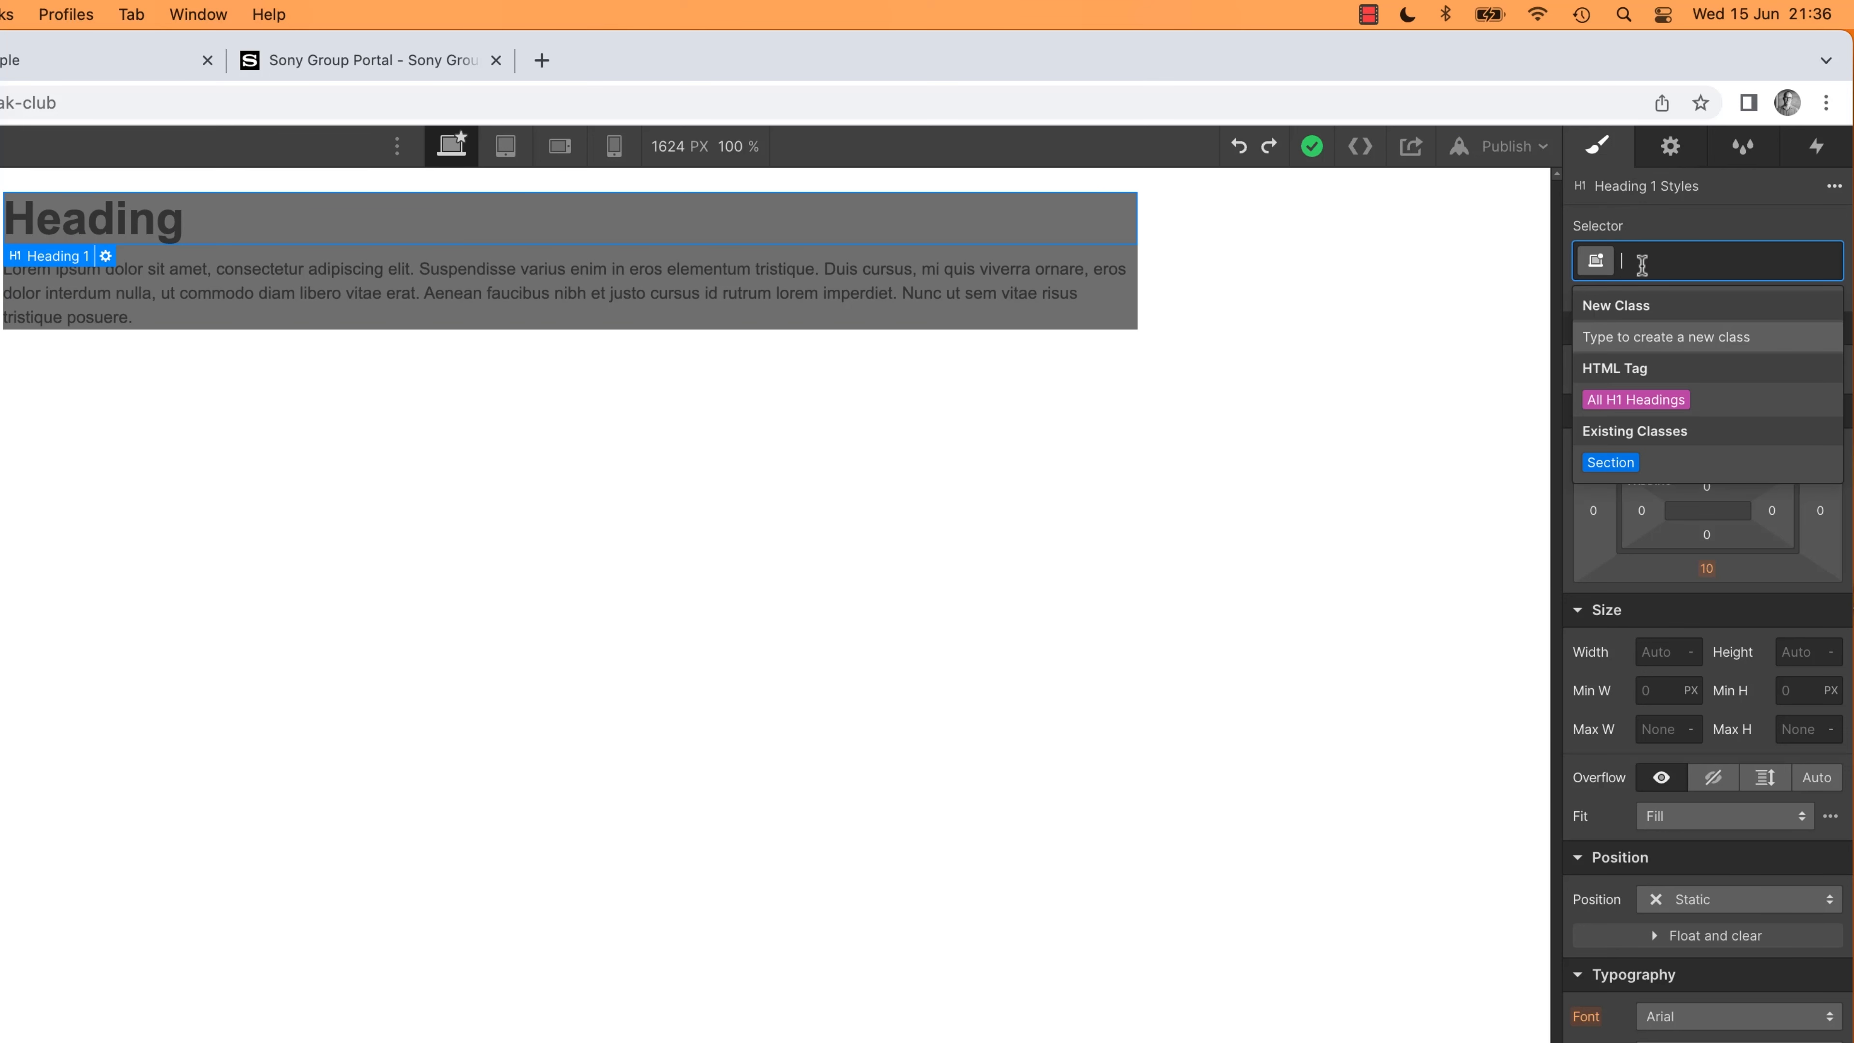
type("Dans K")
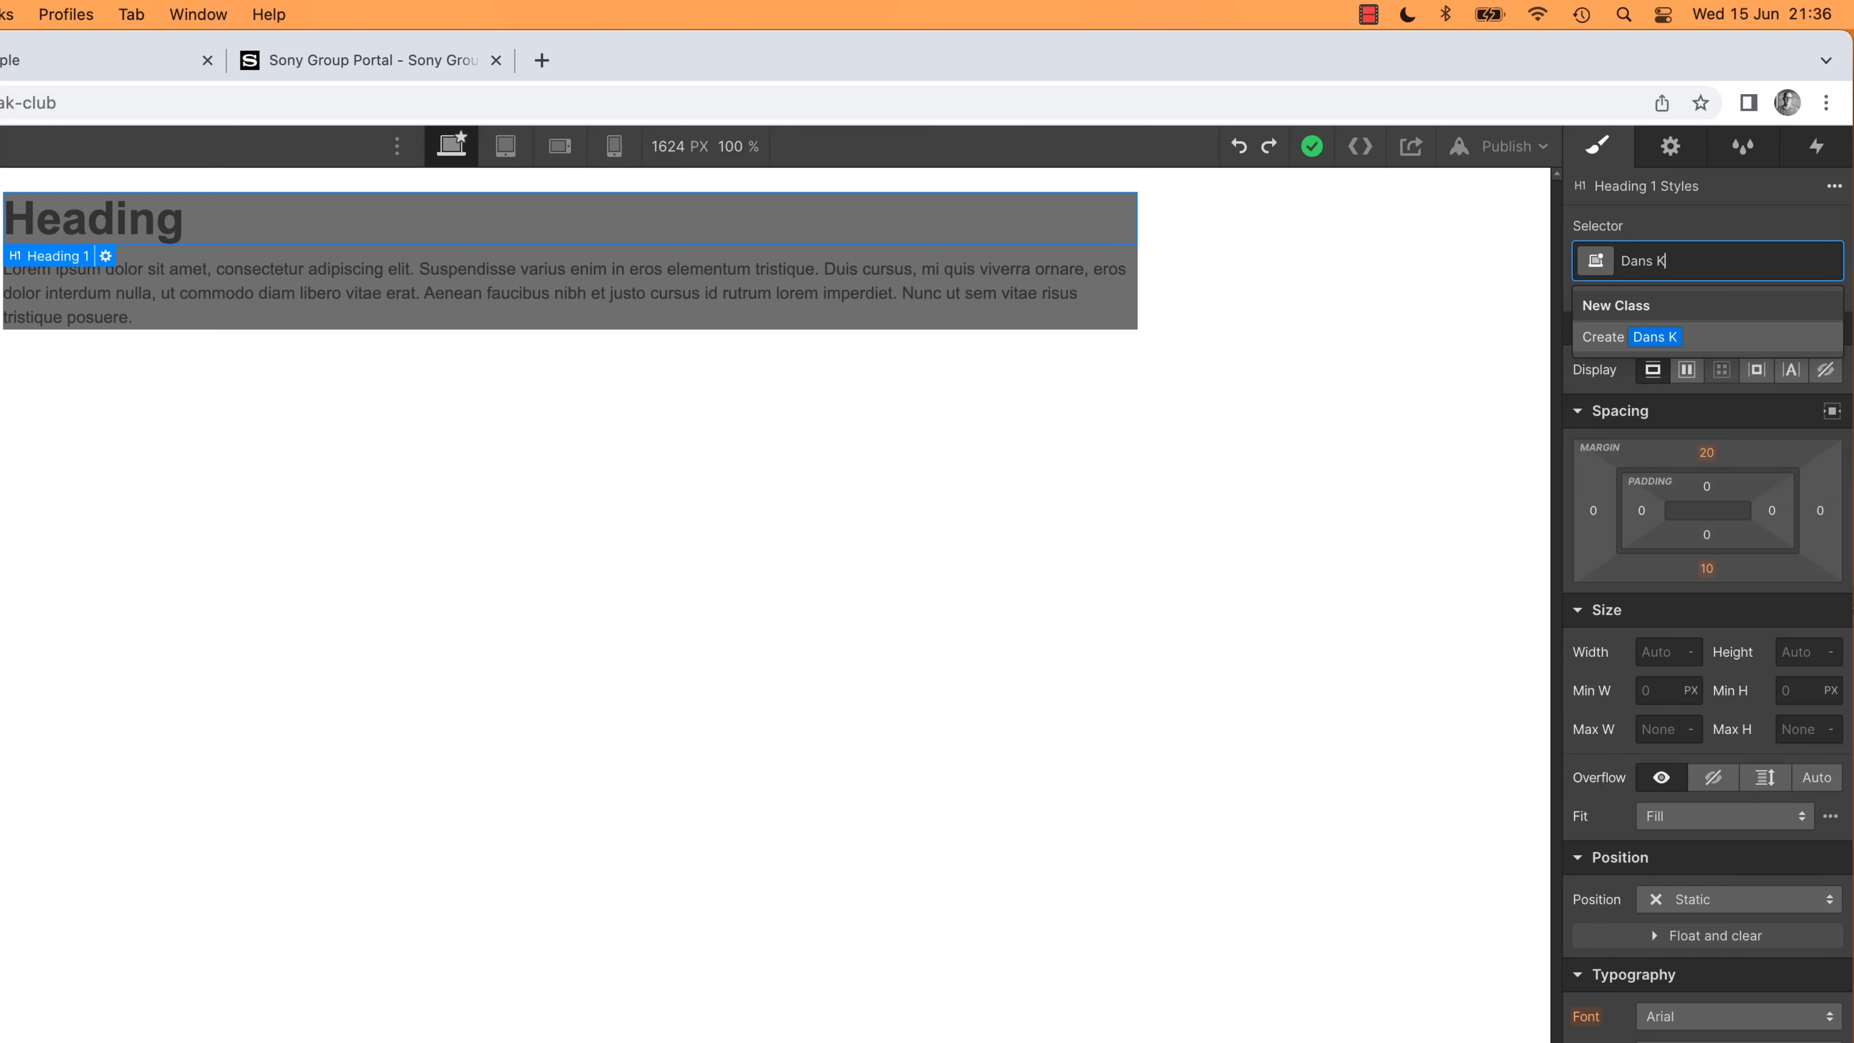
key("BackSpace")
type("Heading")
key("Return")
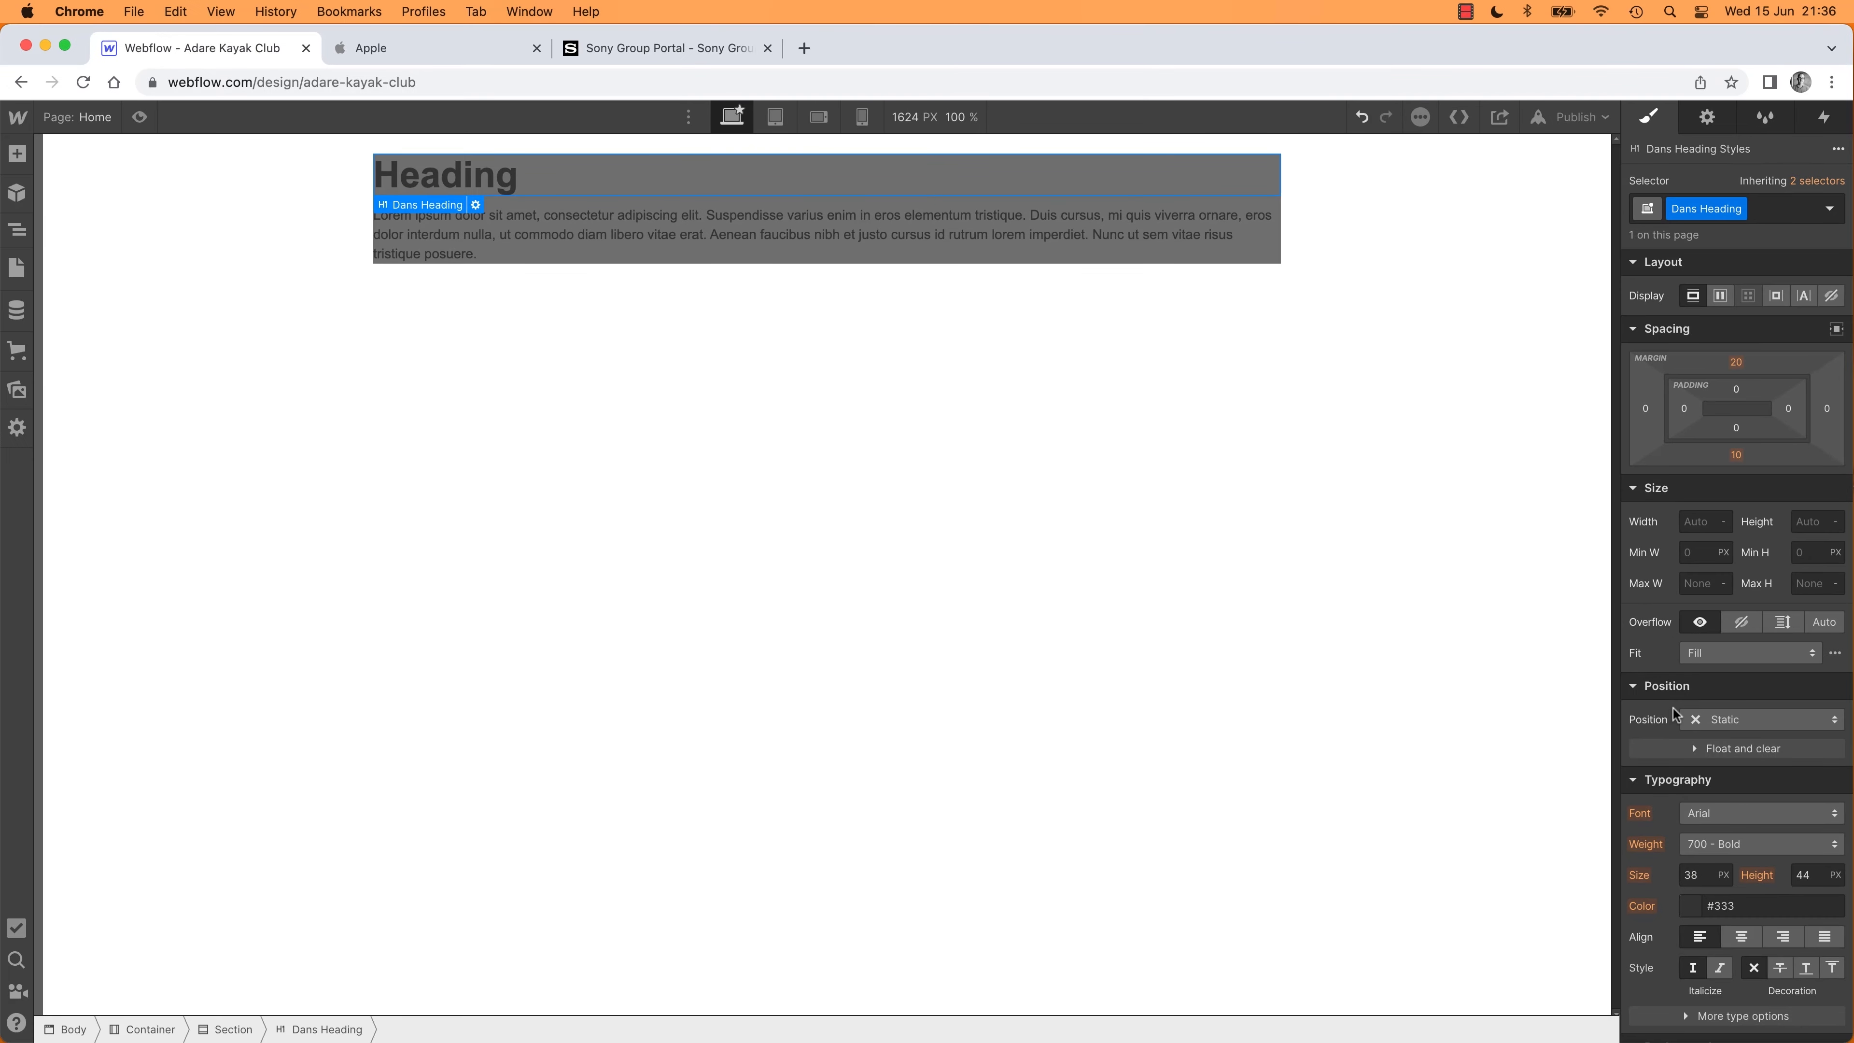
Set the heading's text color to white (#ffffff) in its class styles
scroll(1675, 706, "down", 3)
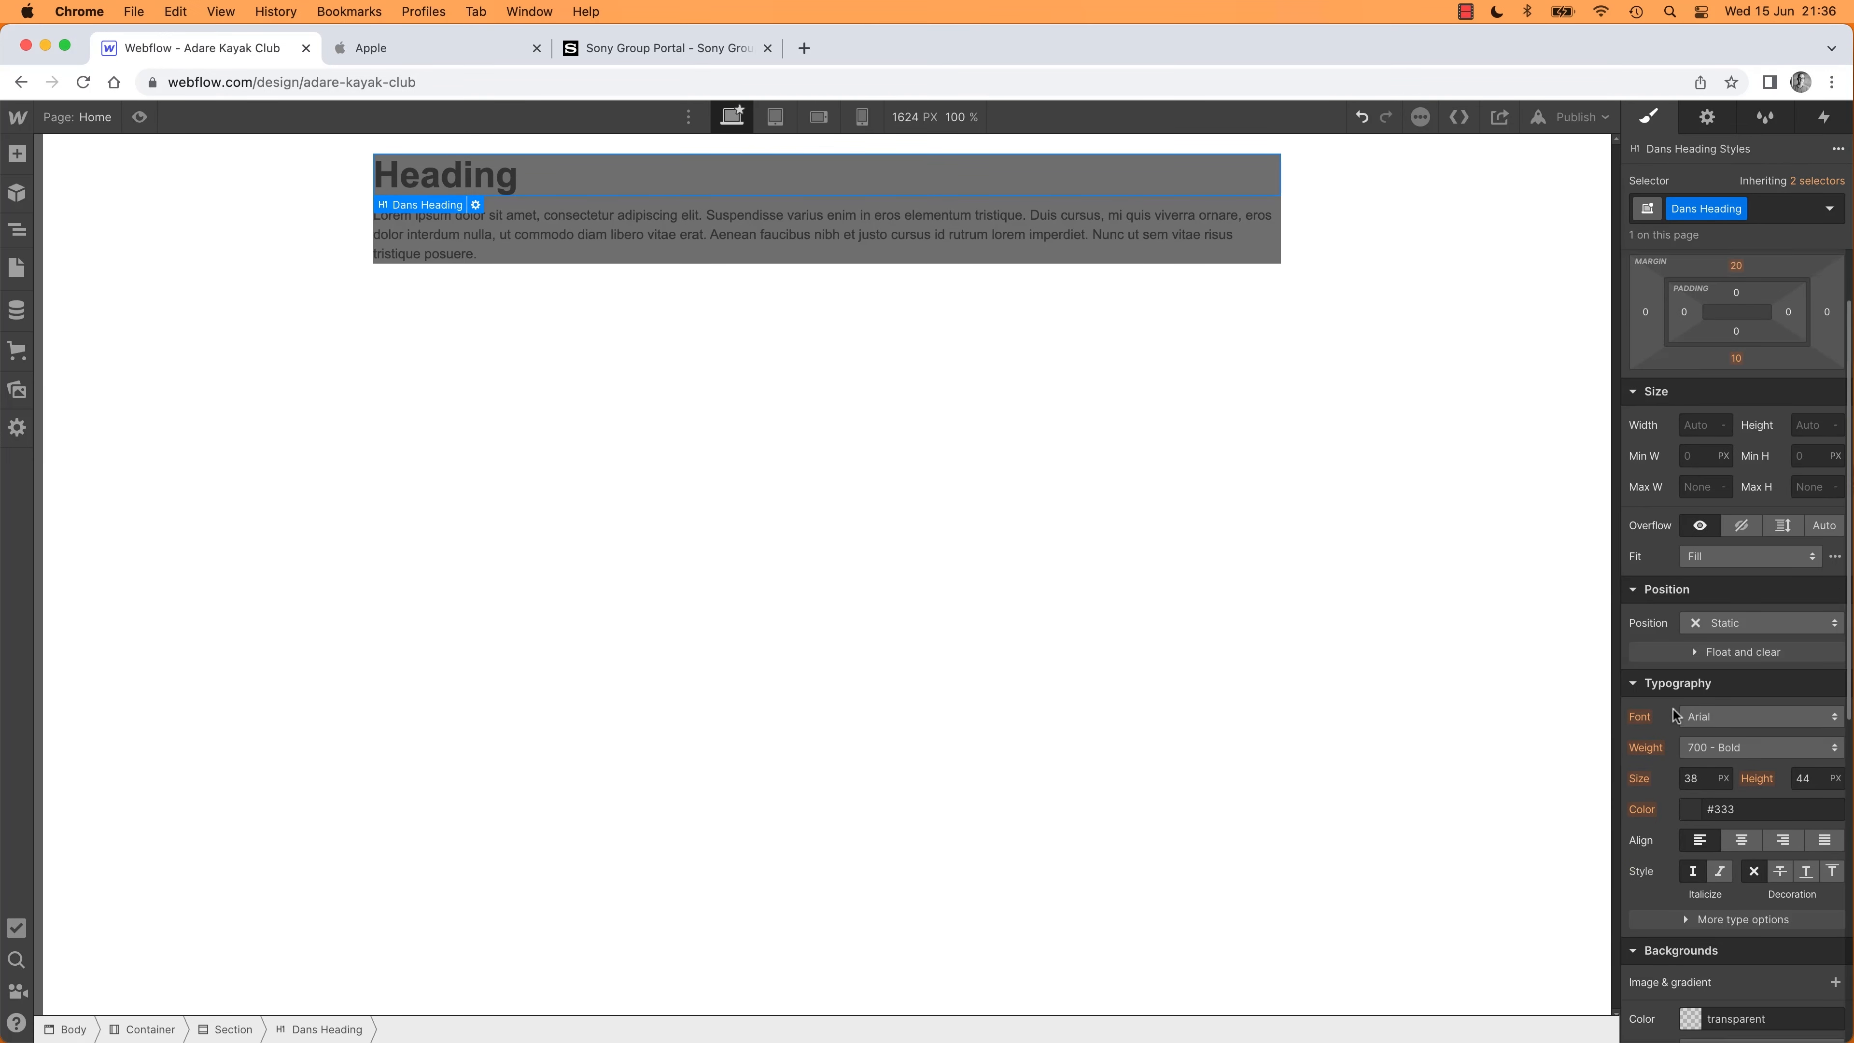
left_click(1692, 803)
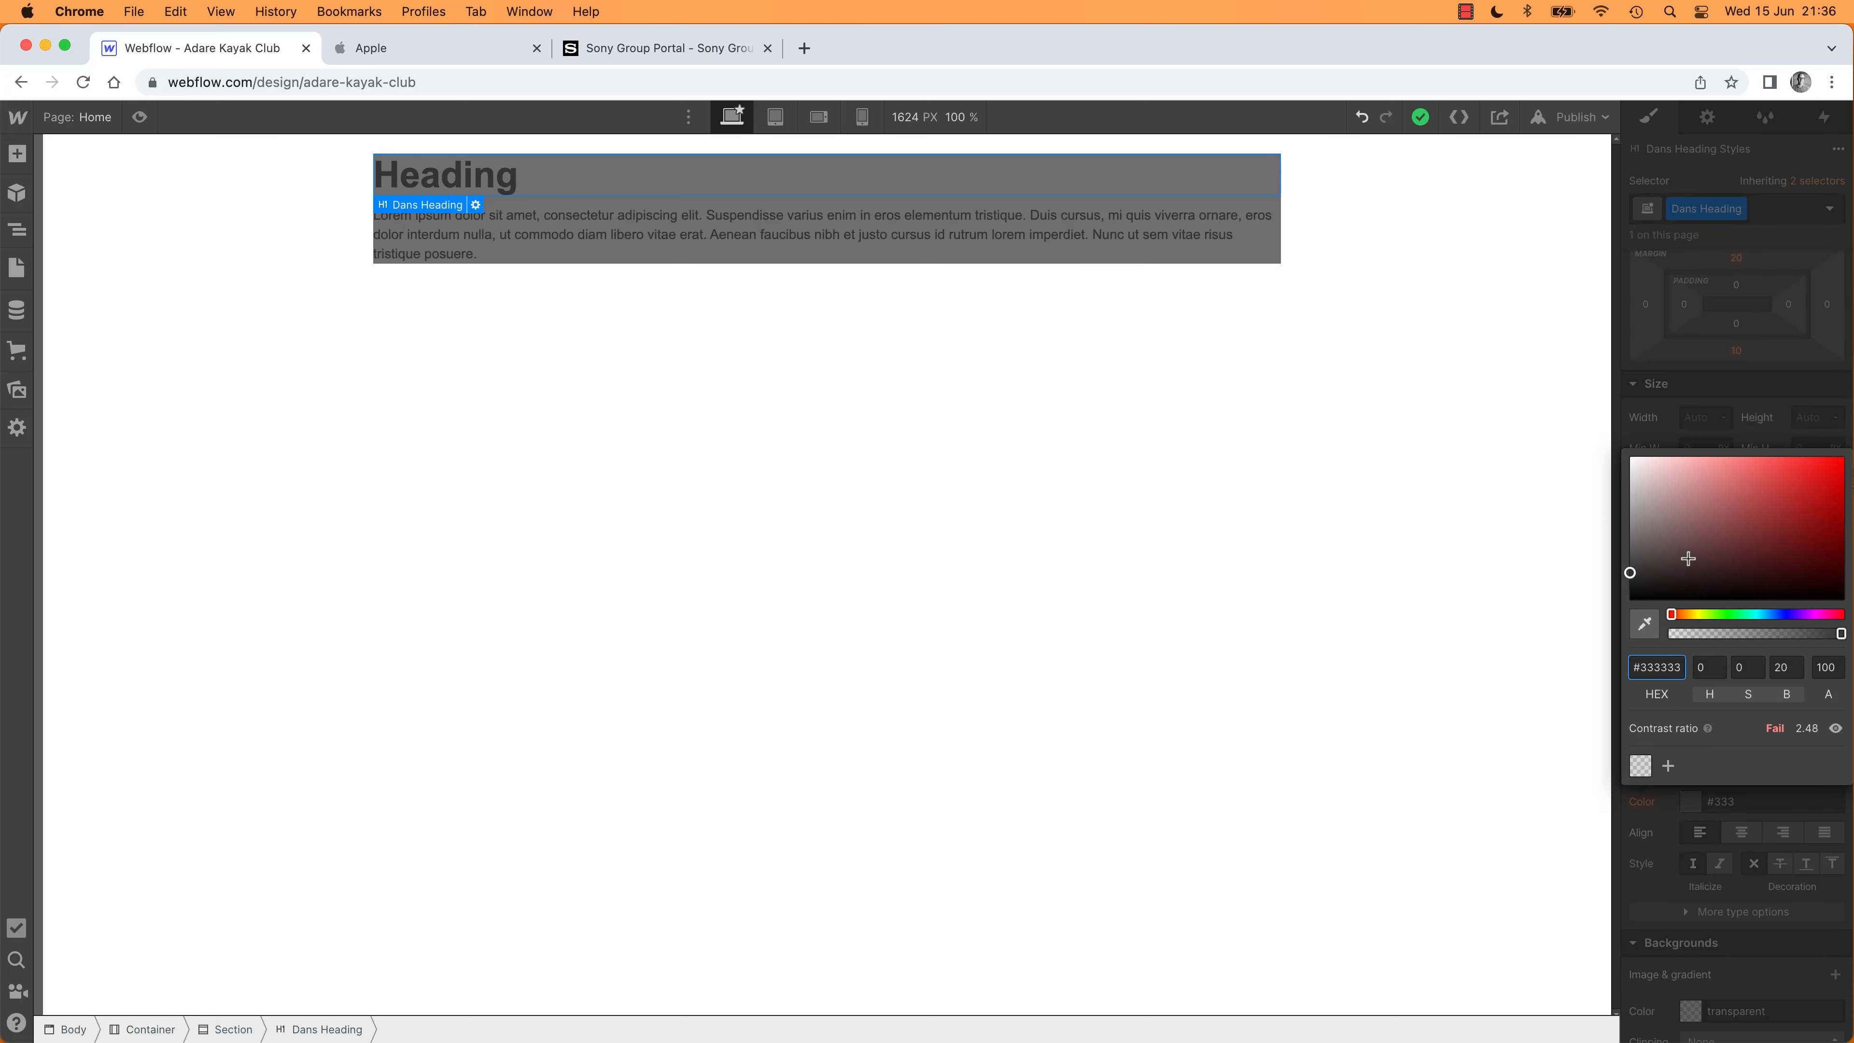
mouse_move(1671, 614)
left_mouse_down()
mouse_move(1819, 615)
mouse_move(1753, 615)
left_mouse_up()
mouse_move(1633, 573)
left_mouse_down()
mouse_move(1632, 457)
mouse_move(1598, 436)
mouse_move(1651, 500)
mouse_move(1586, 419)
left_mouse_up()
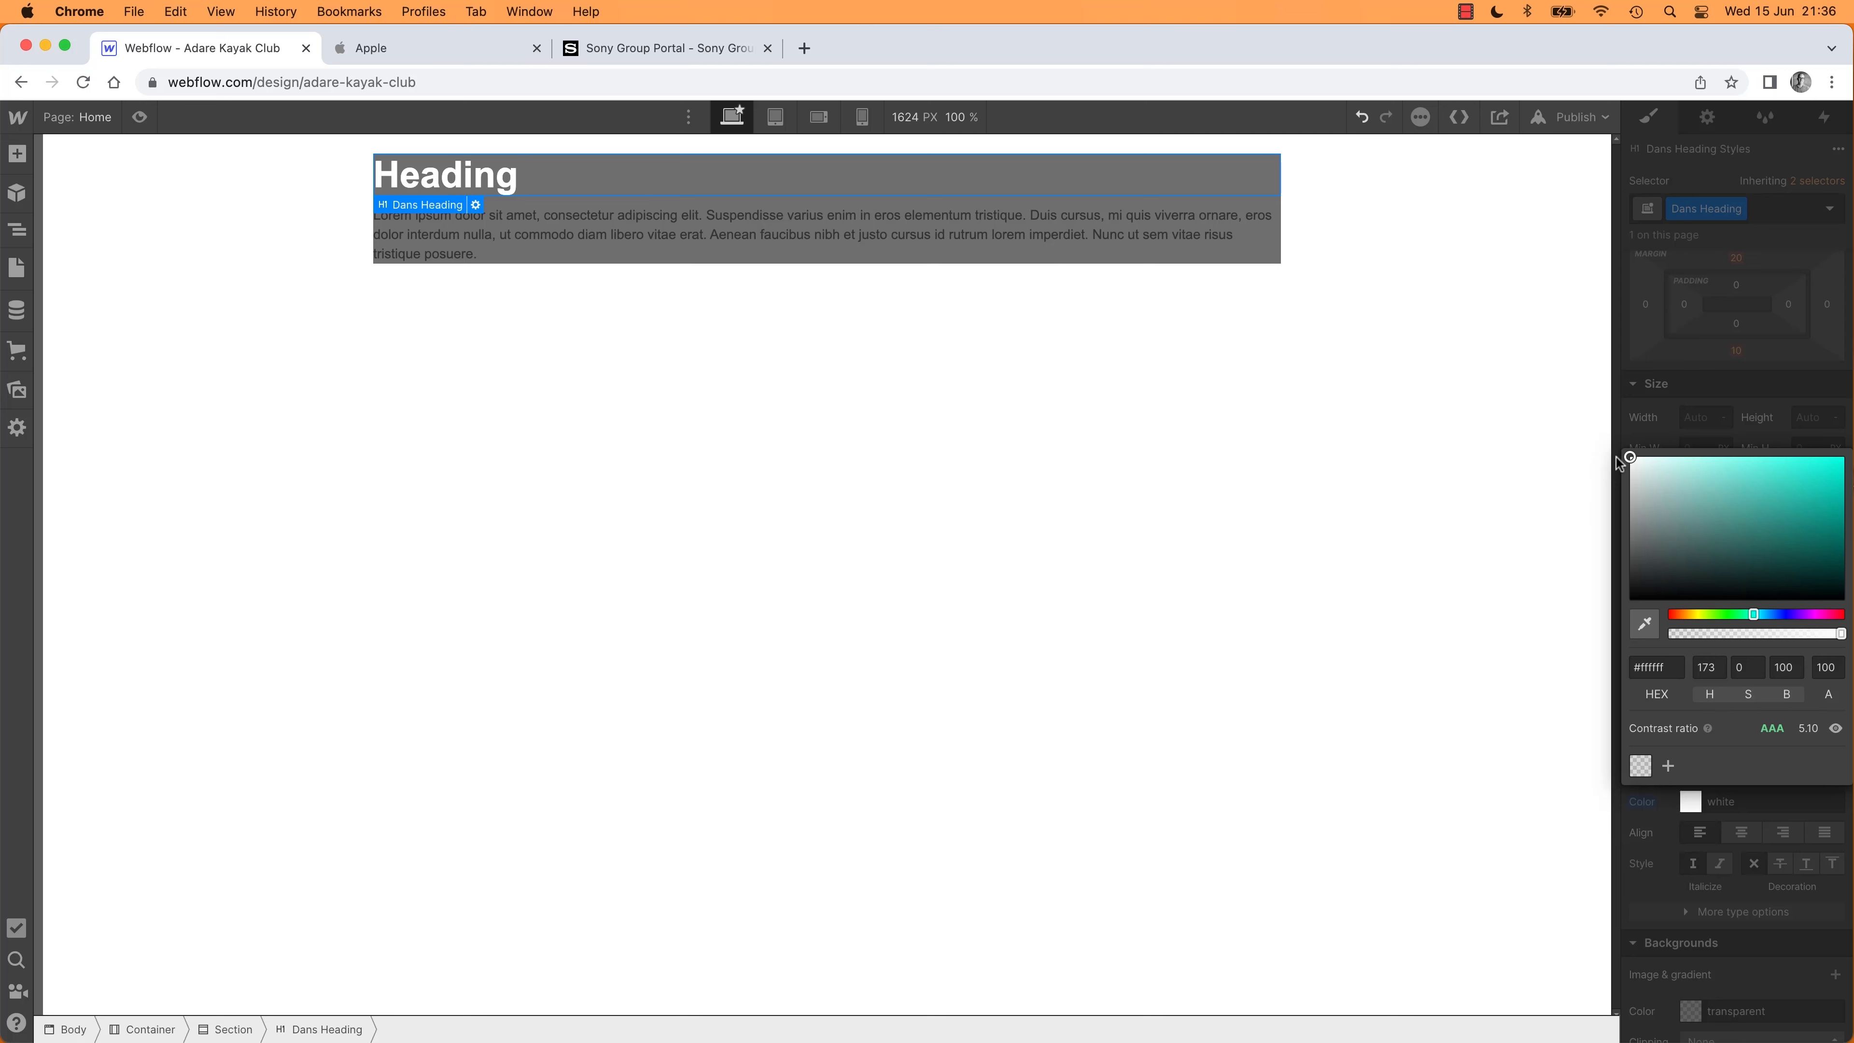
left_click(818, 470)
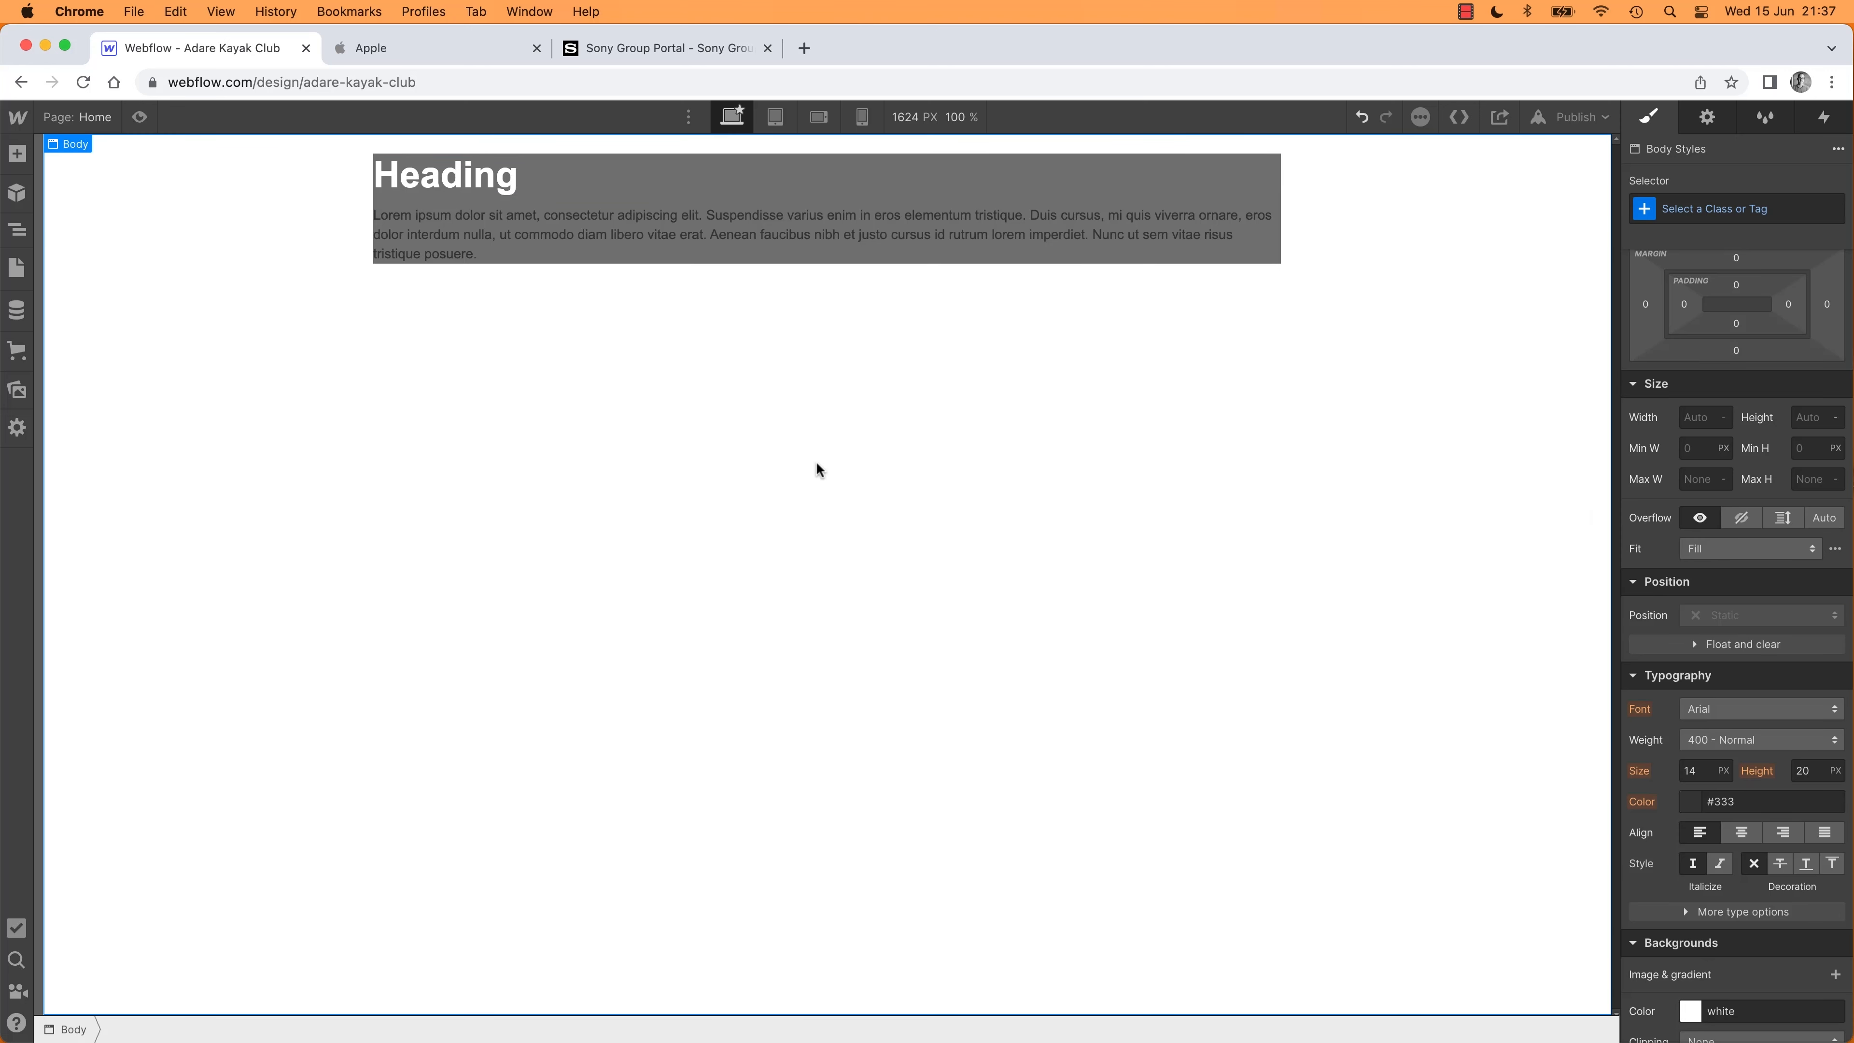
Apply the heading's existing class, Dans Heading, to the paragraph below it
left_click(453, 183)
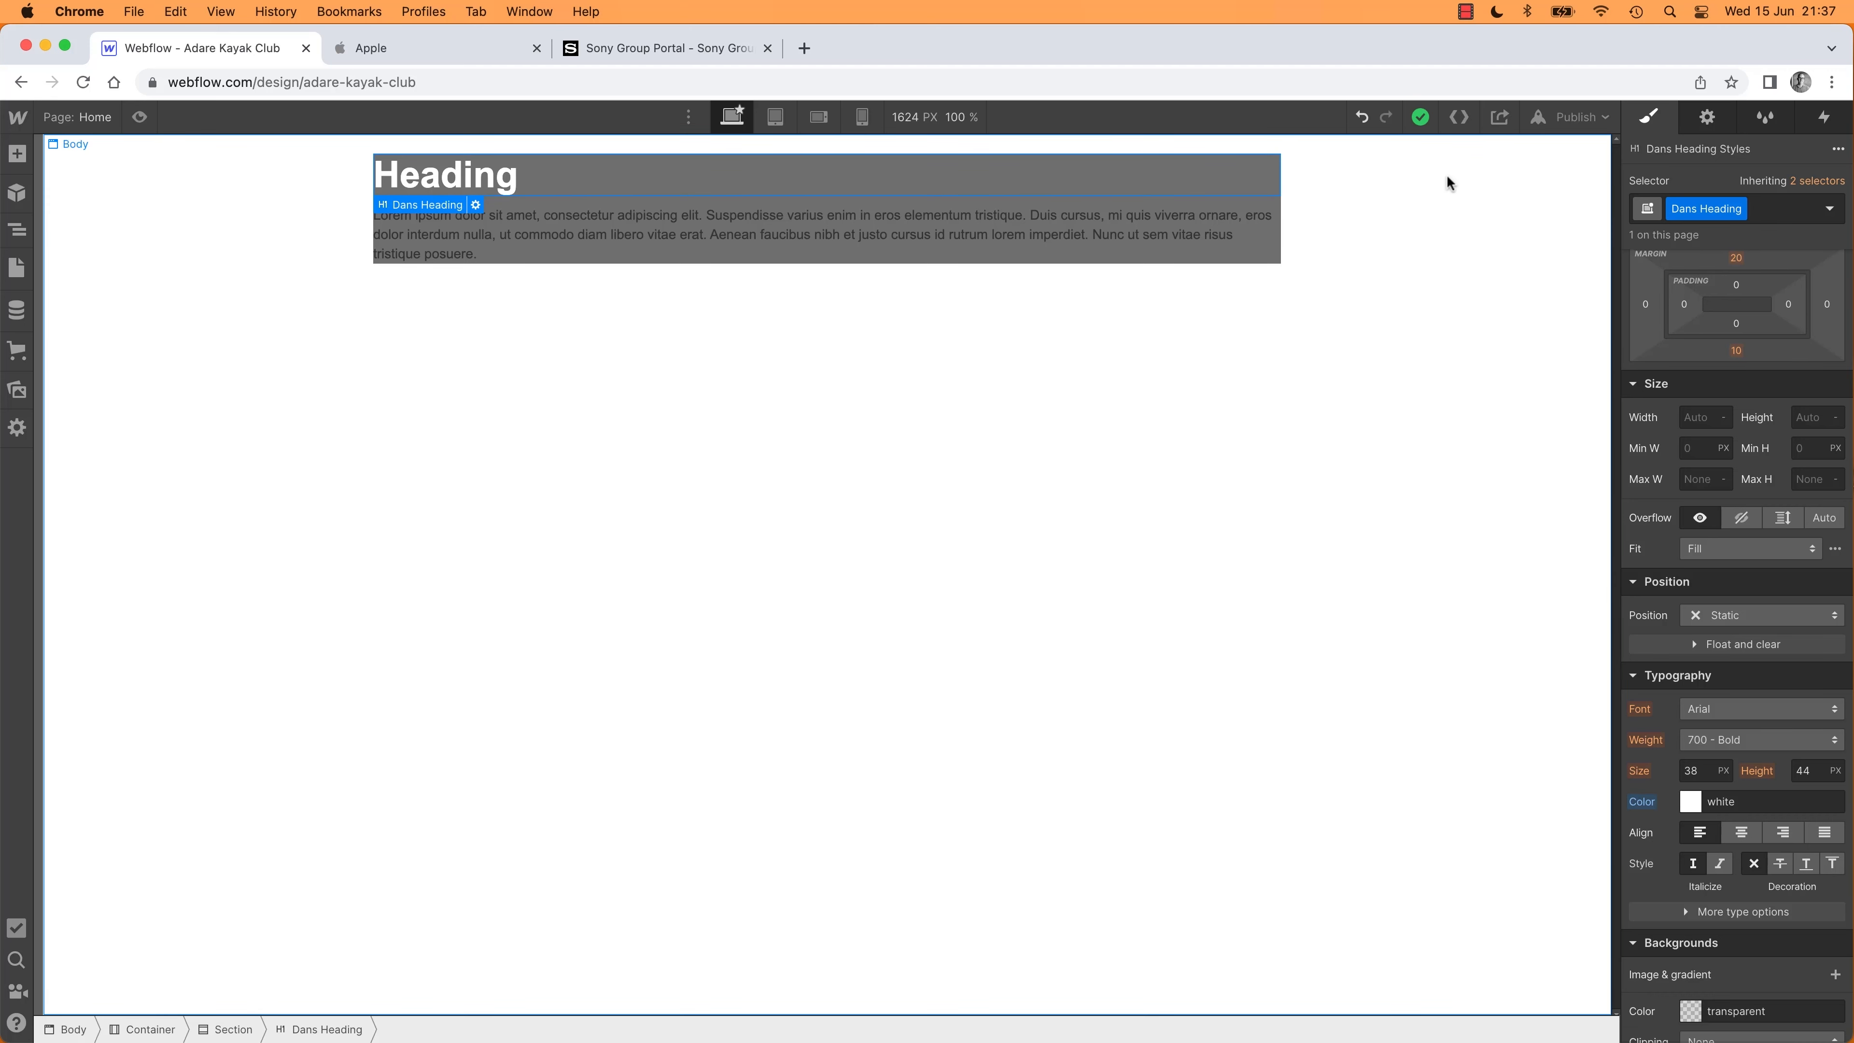
left_click(644, 241)
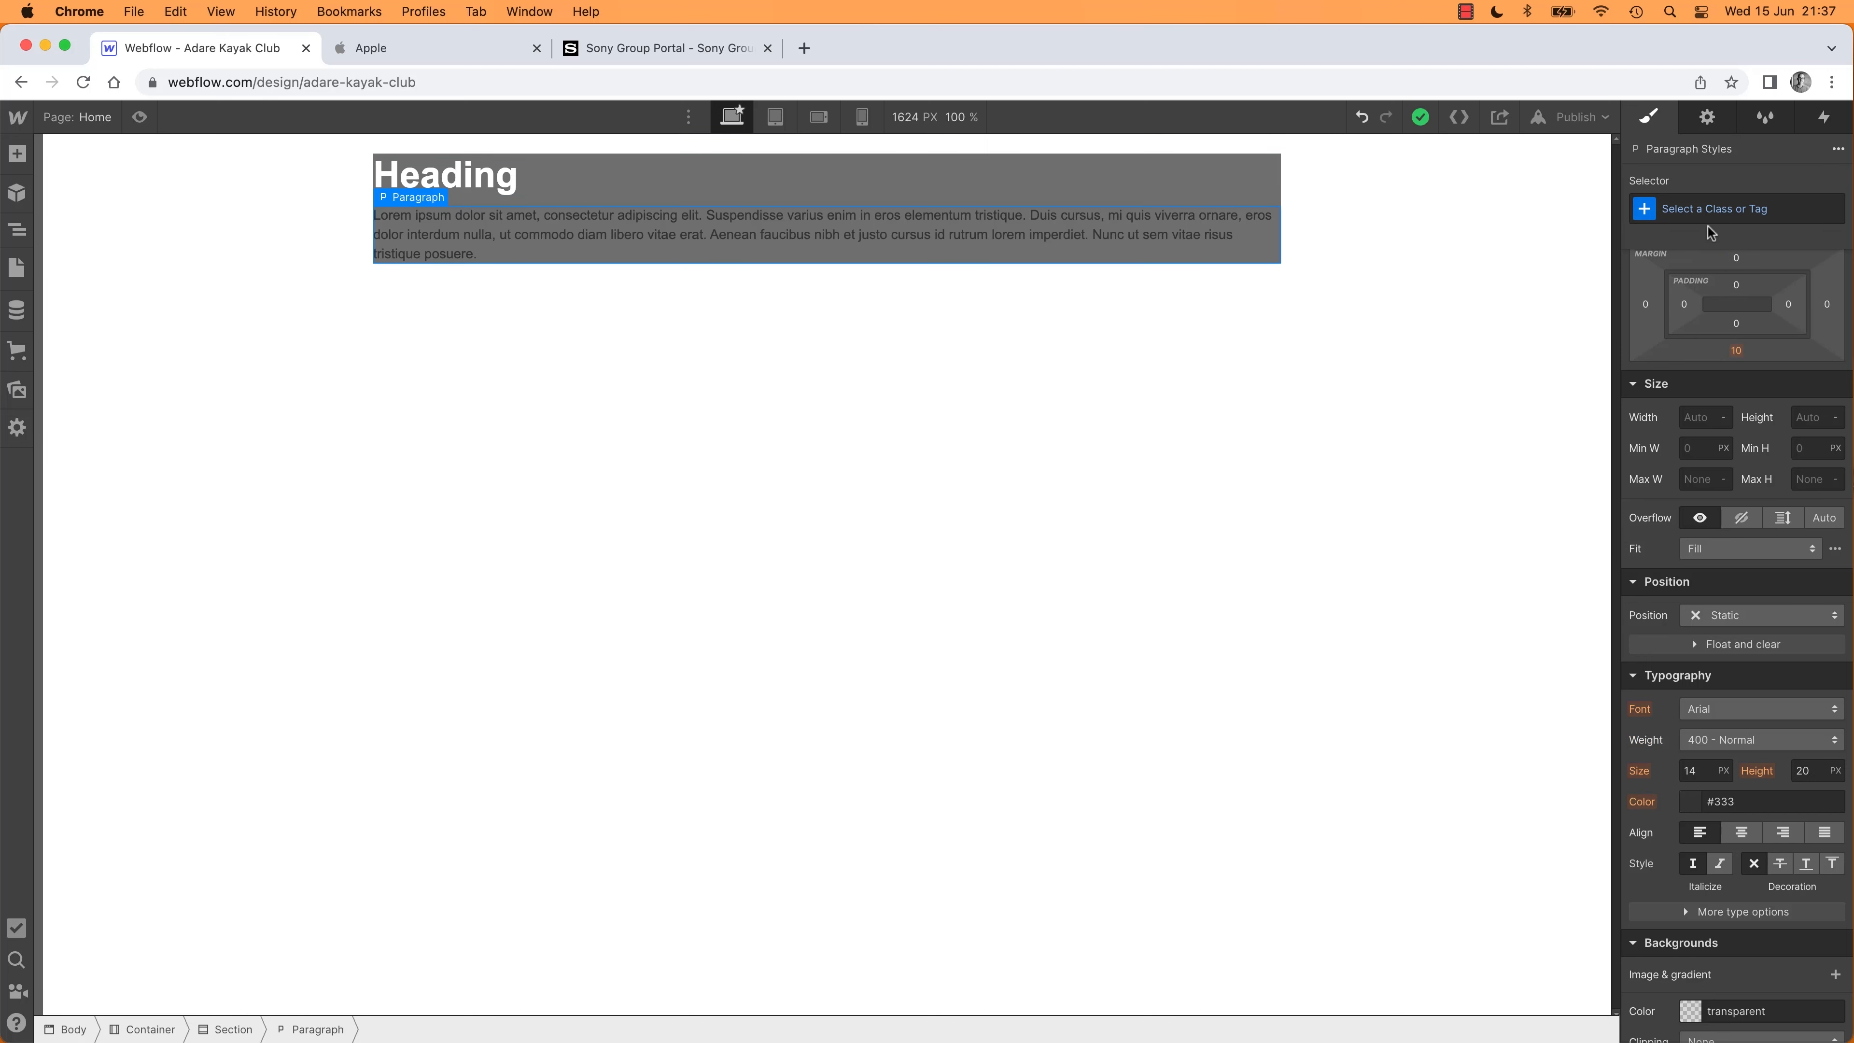
left_click(1714, 211)
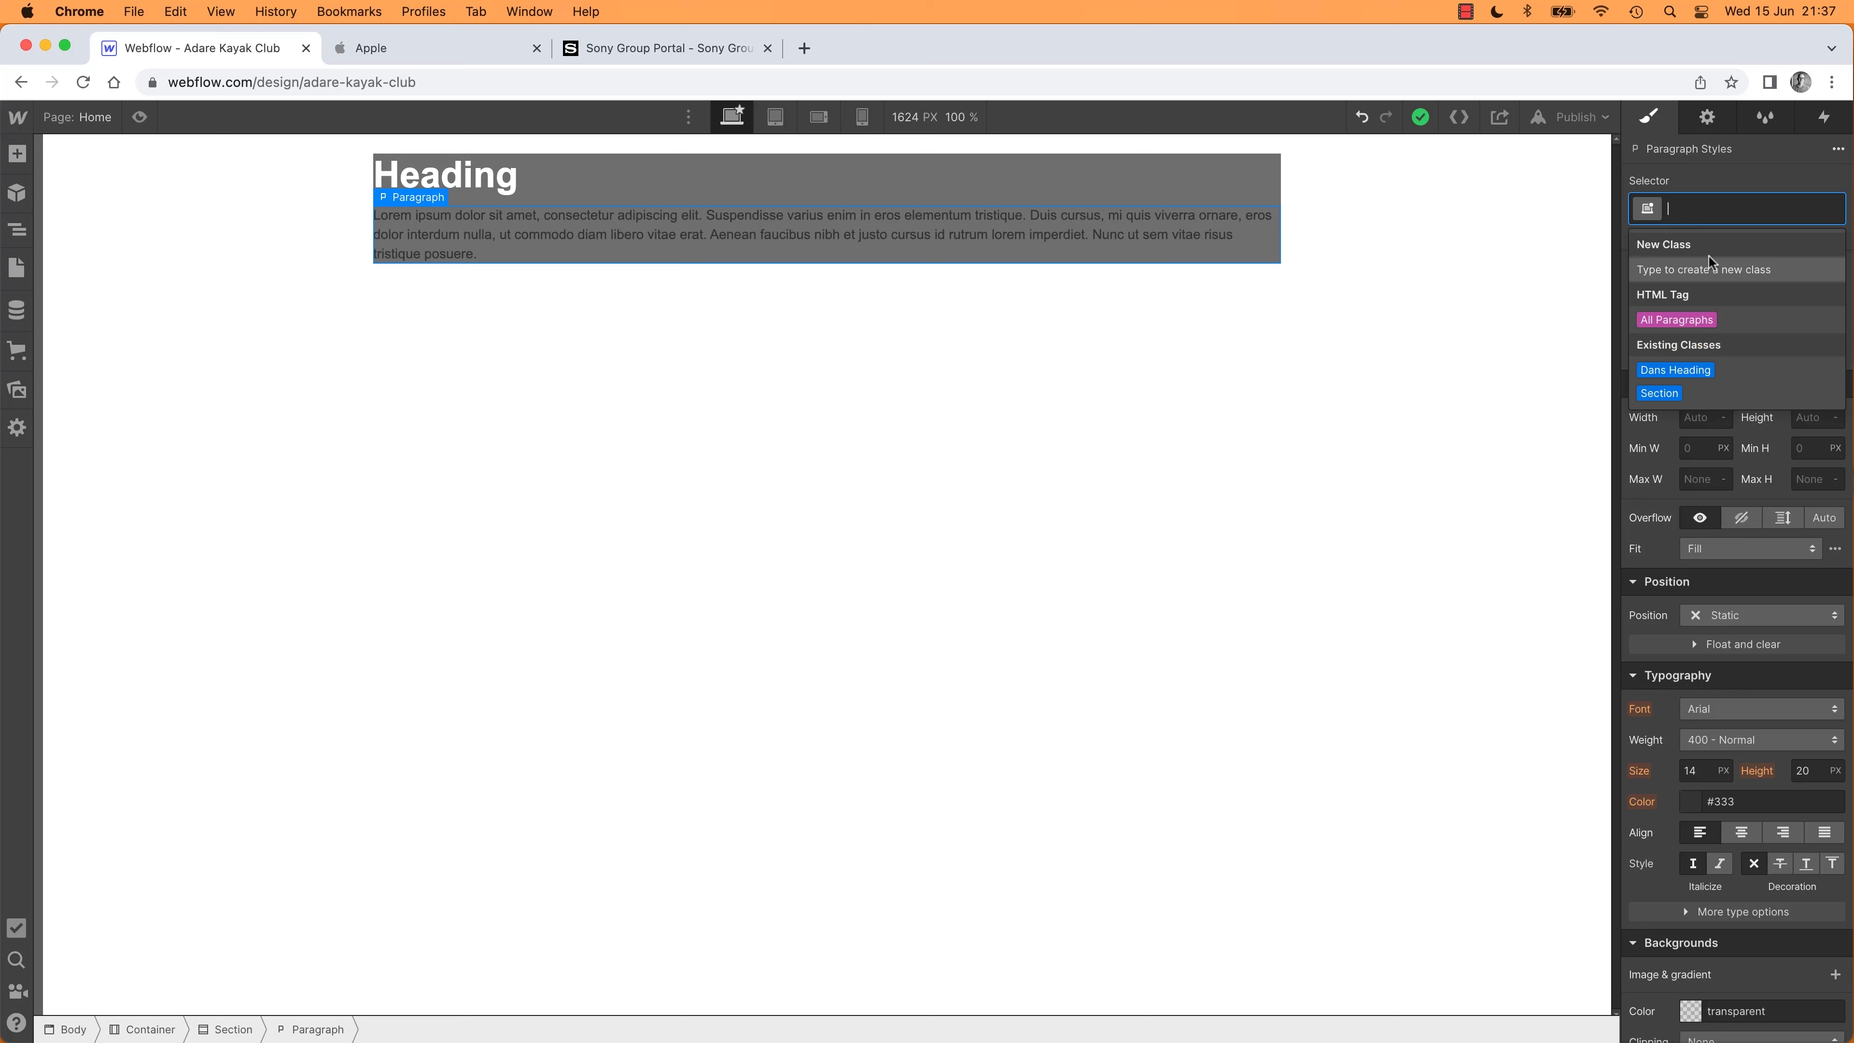
left_click(1670, 370)
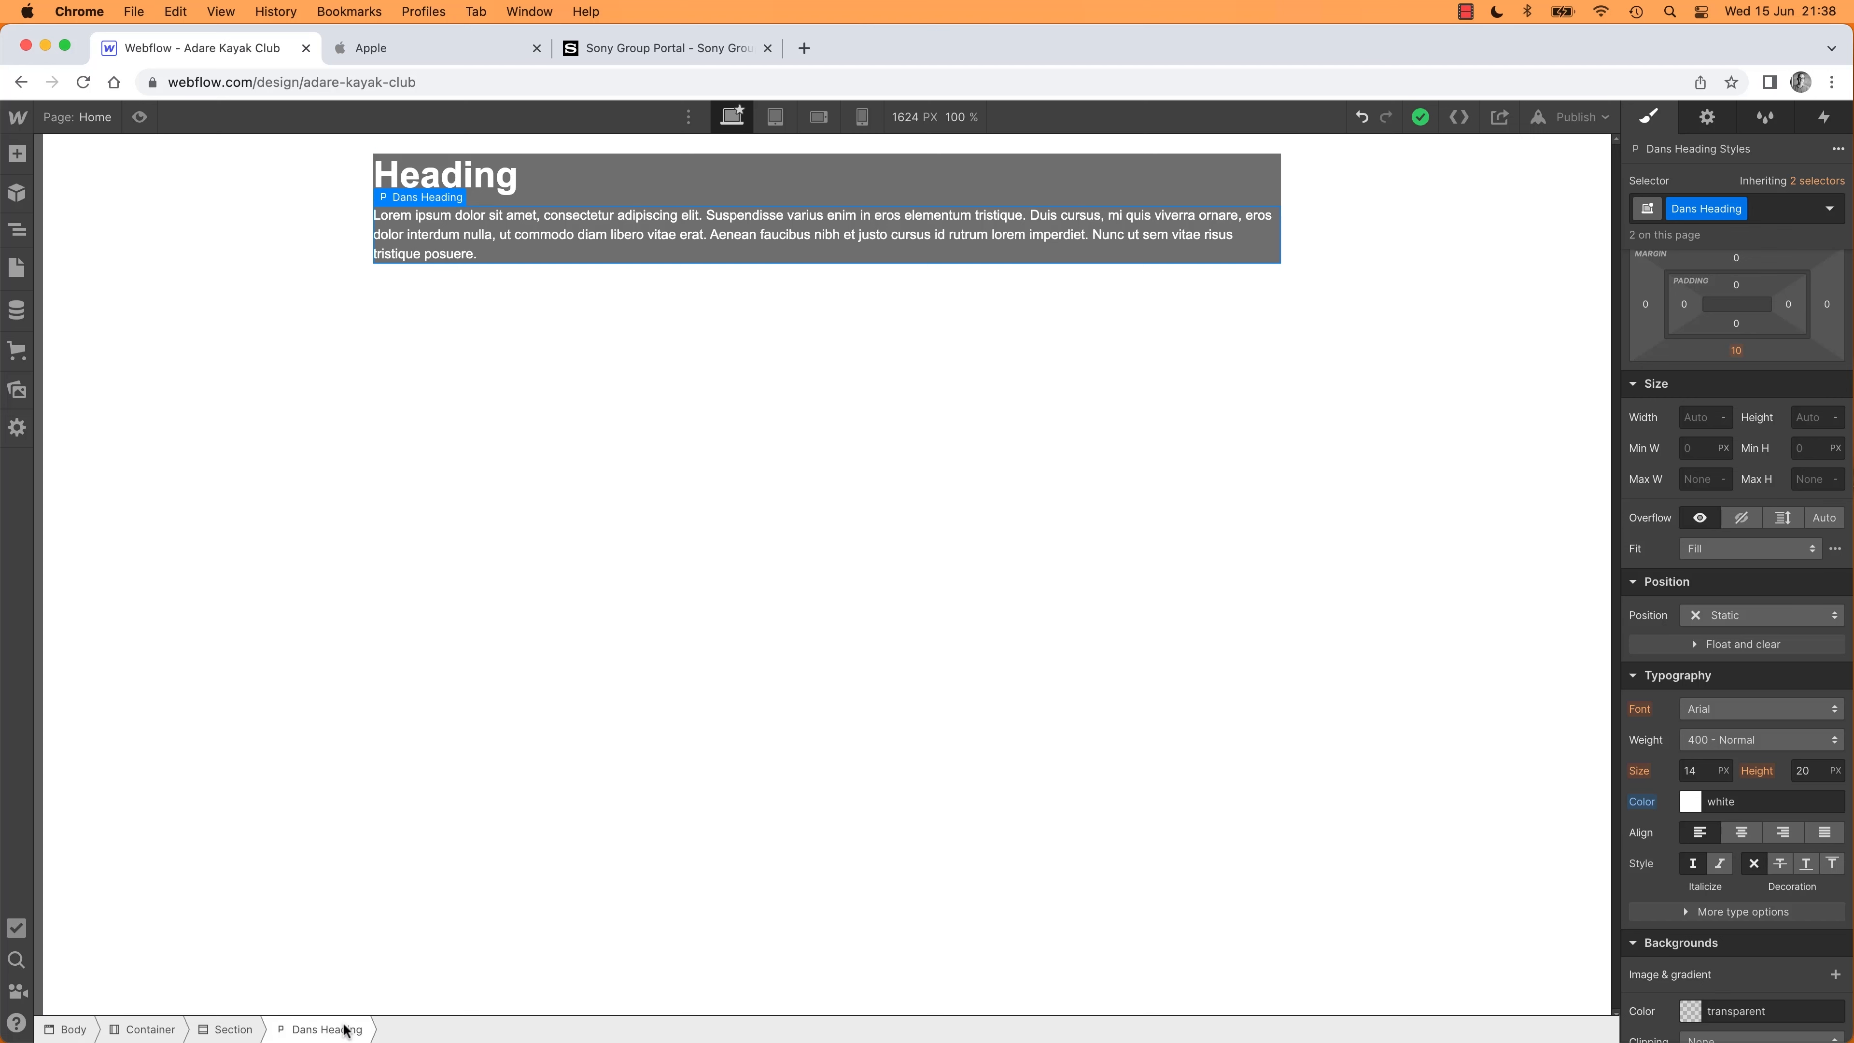
Select the grey section that holds the heading and paragraph and show the page structure in the Navigator
left_click(246, 1031)
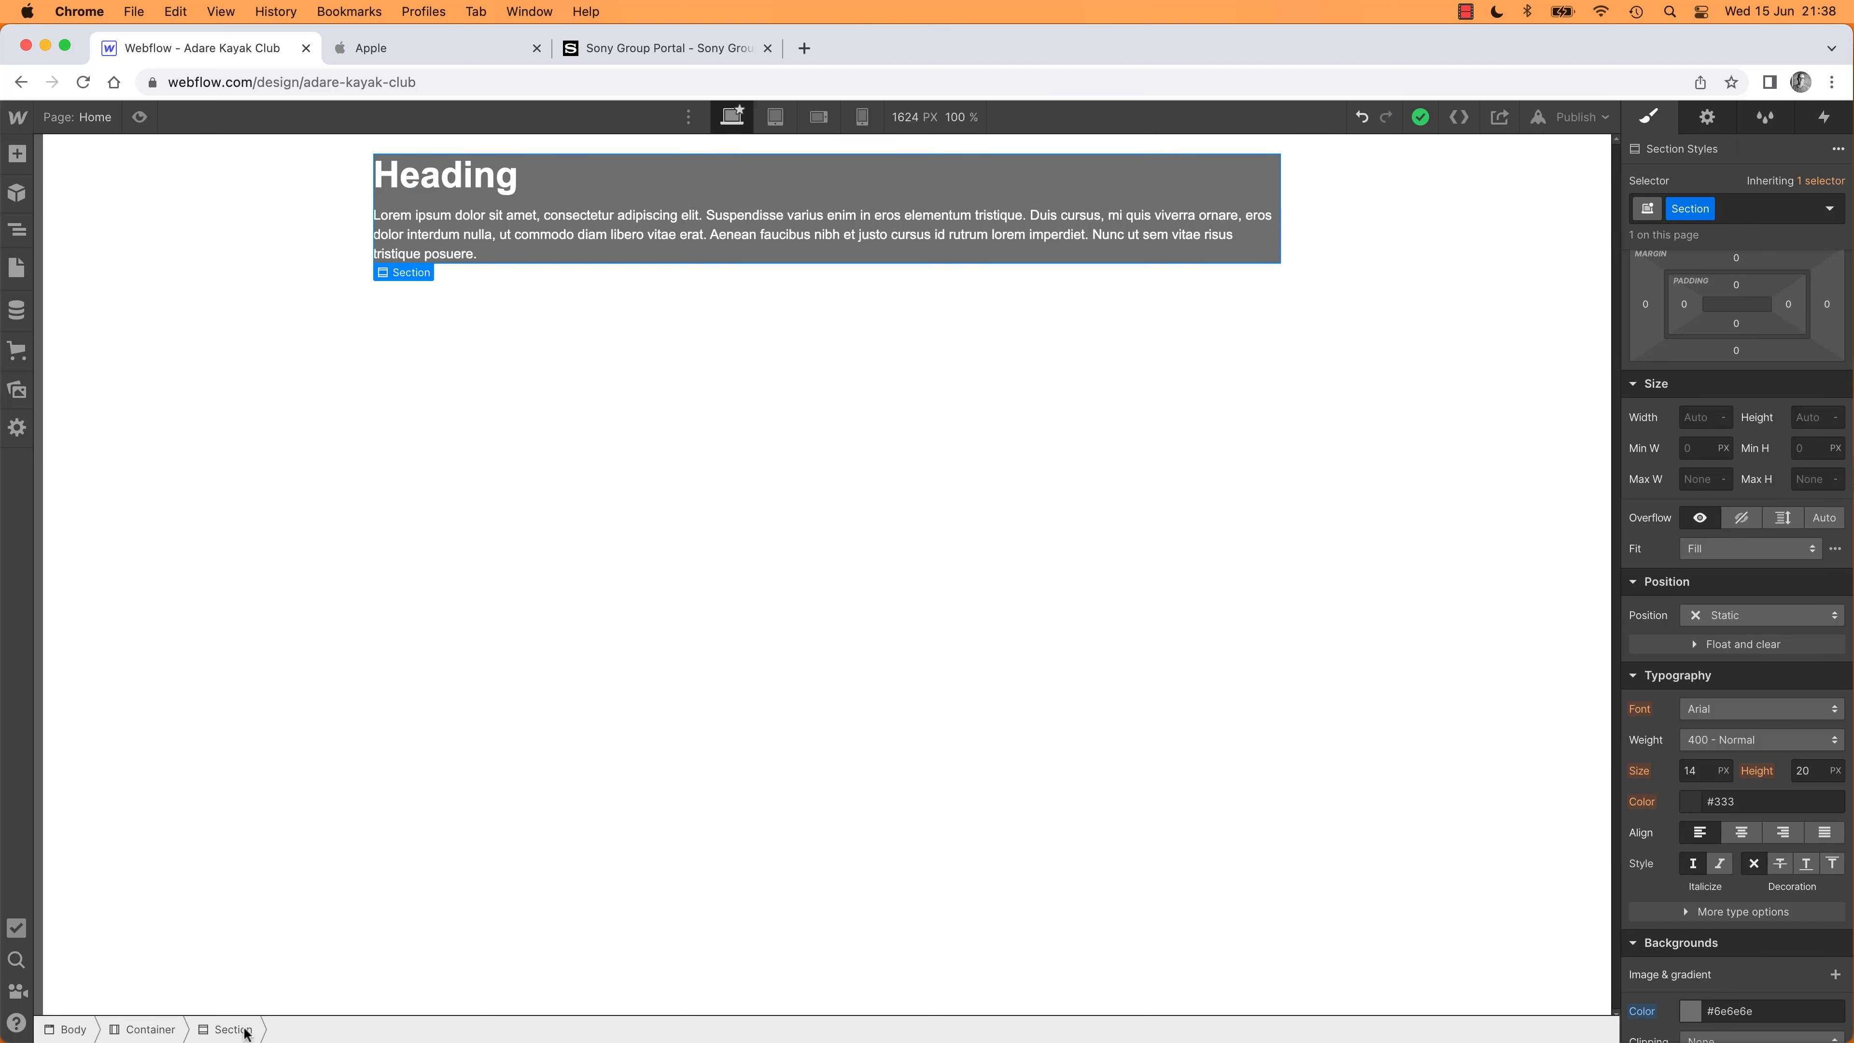
left_click(17, 231)
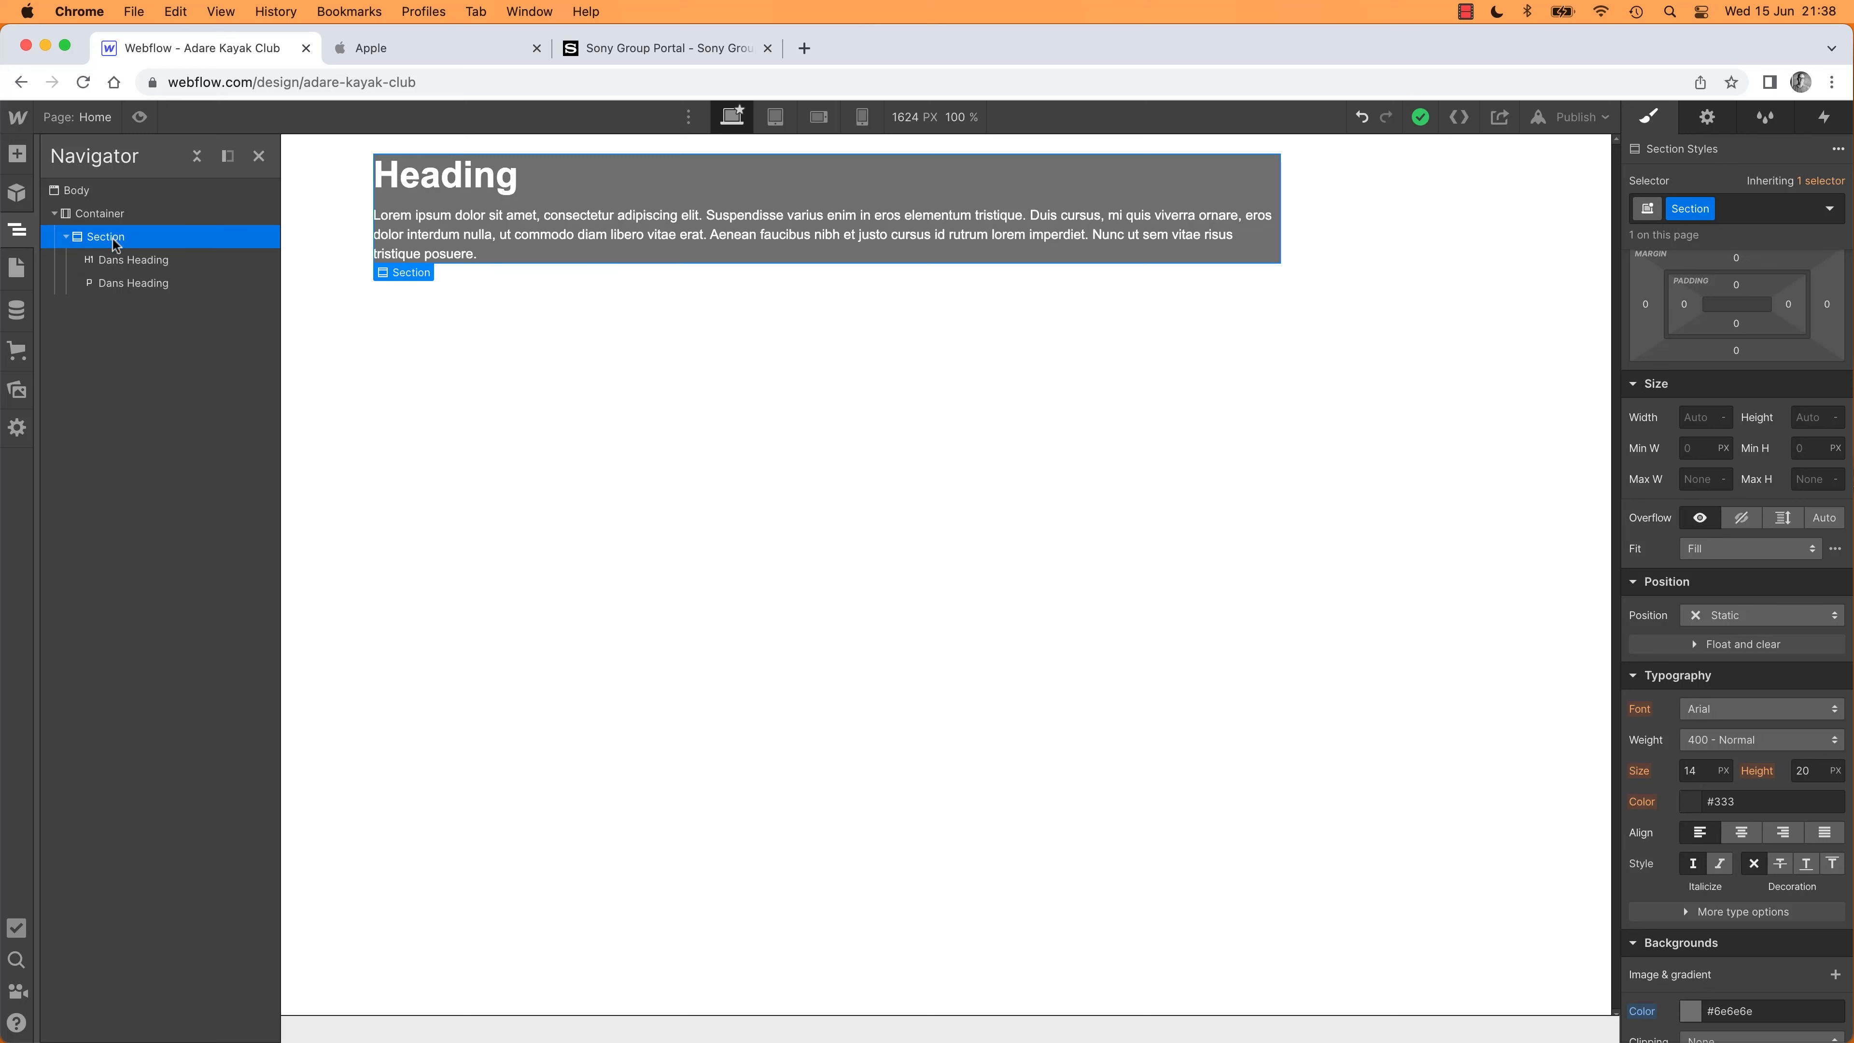
mouse_move(1694, 211)
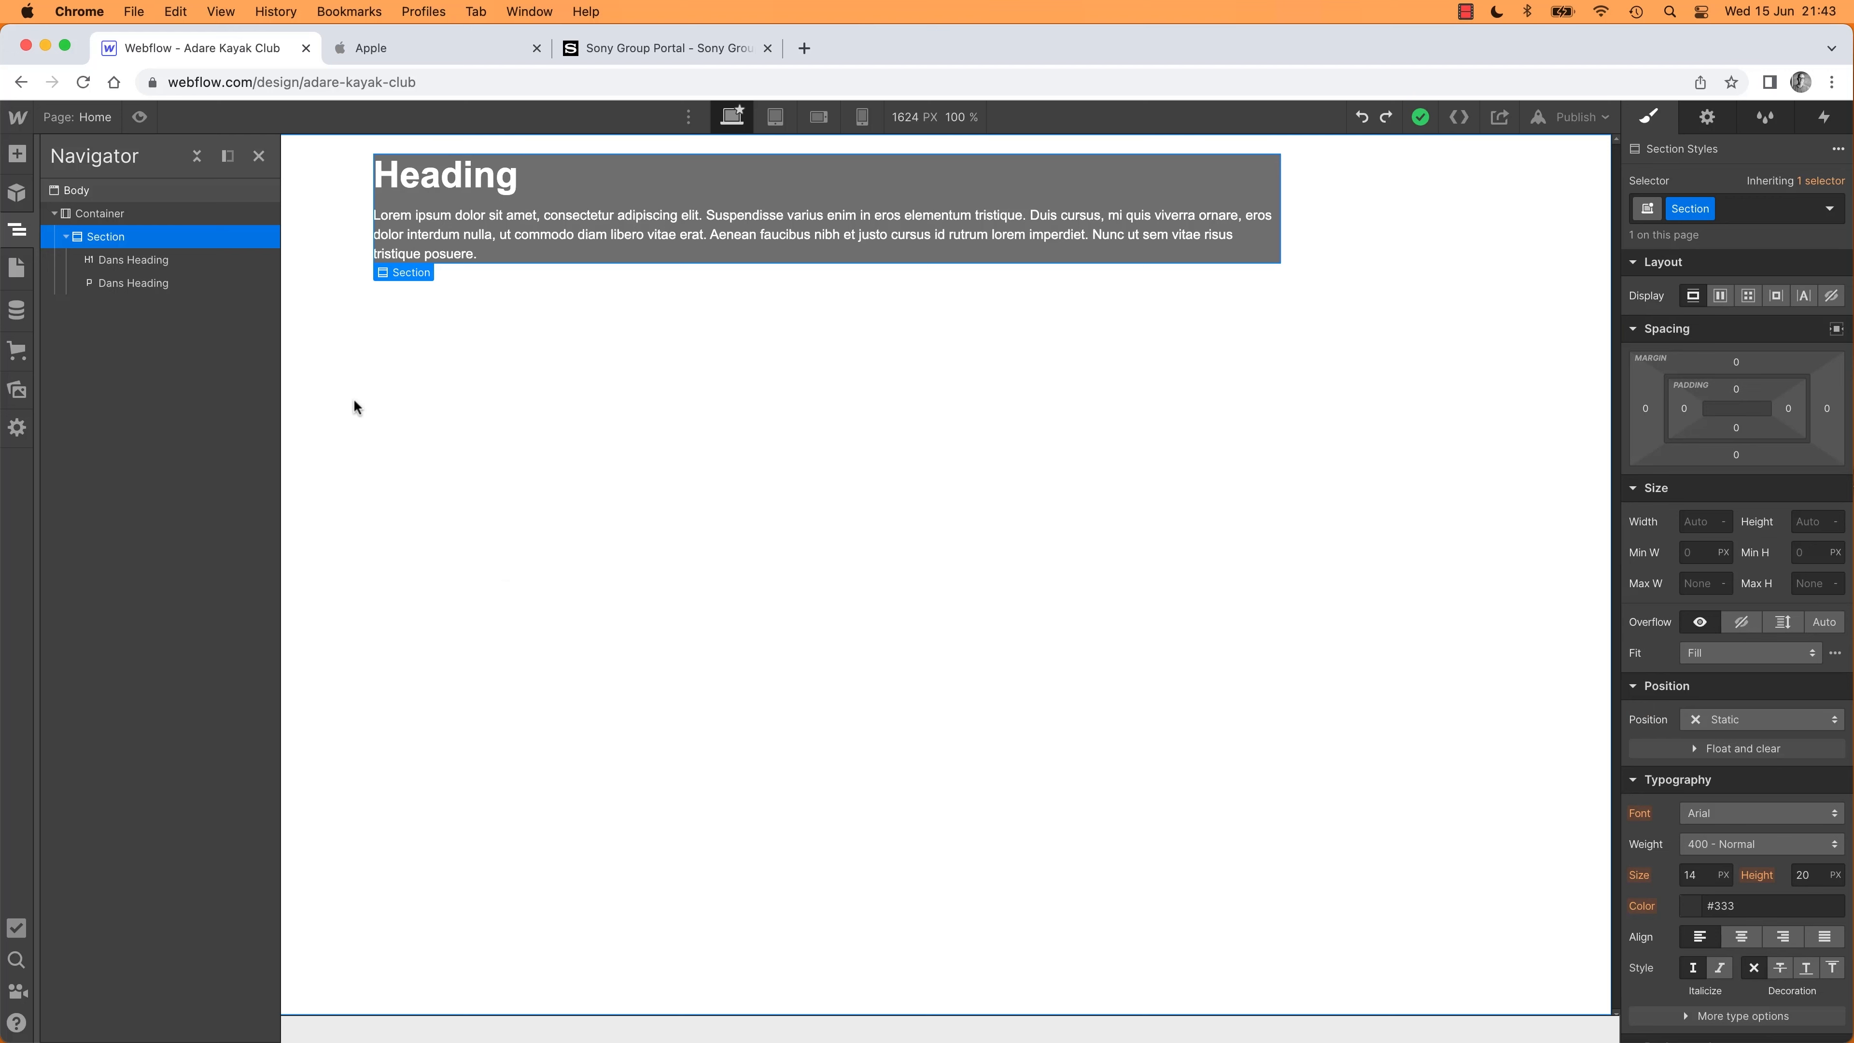
left_click(19, 156)
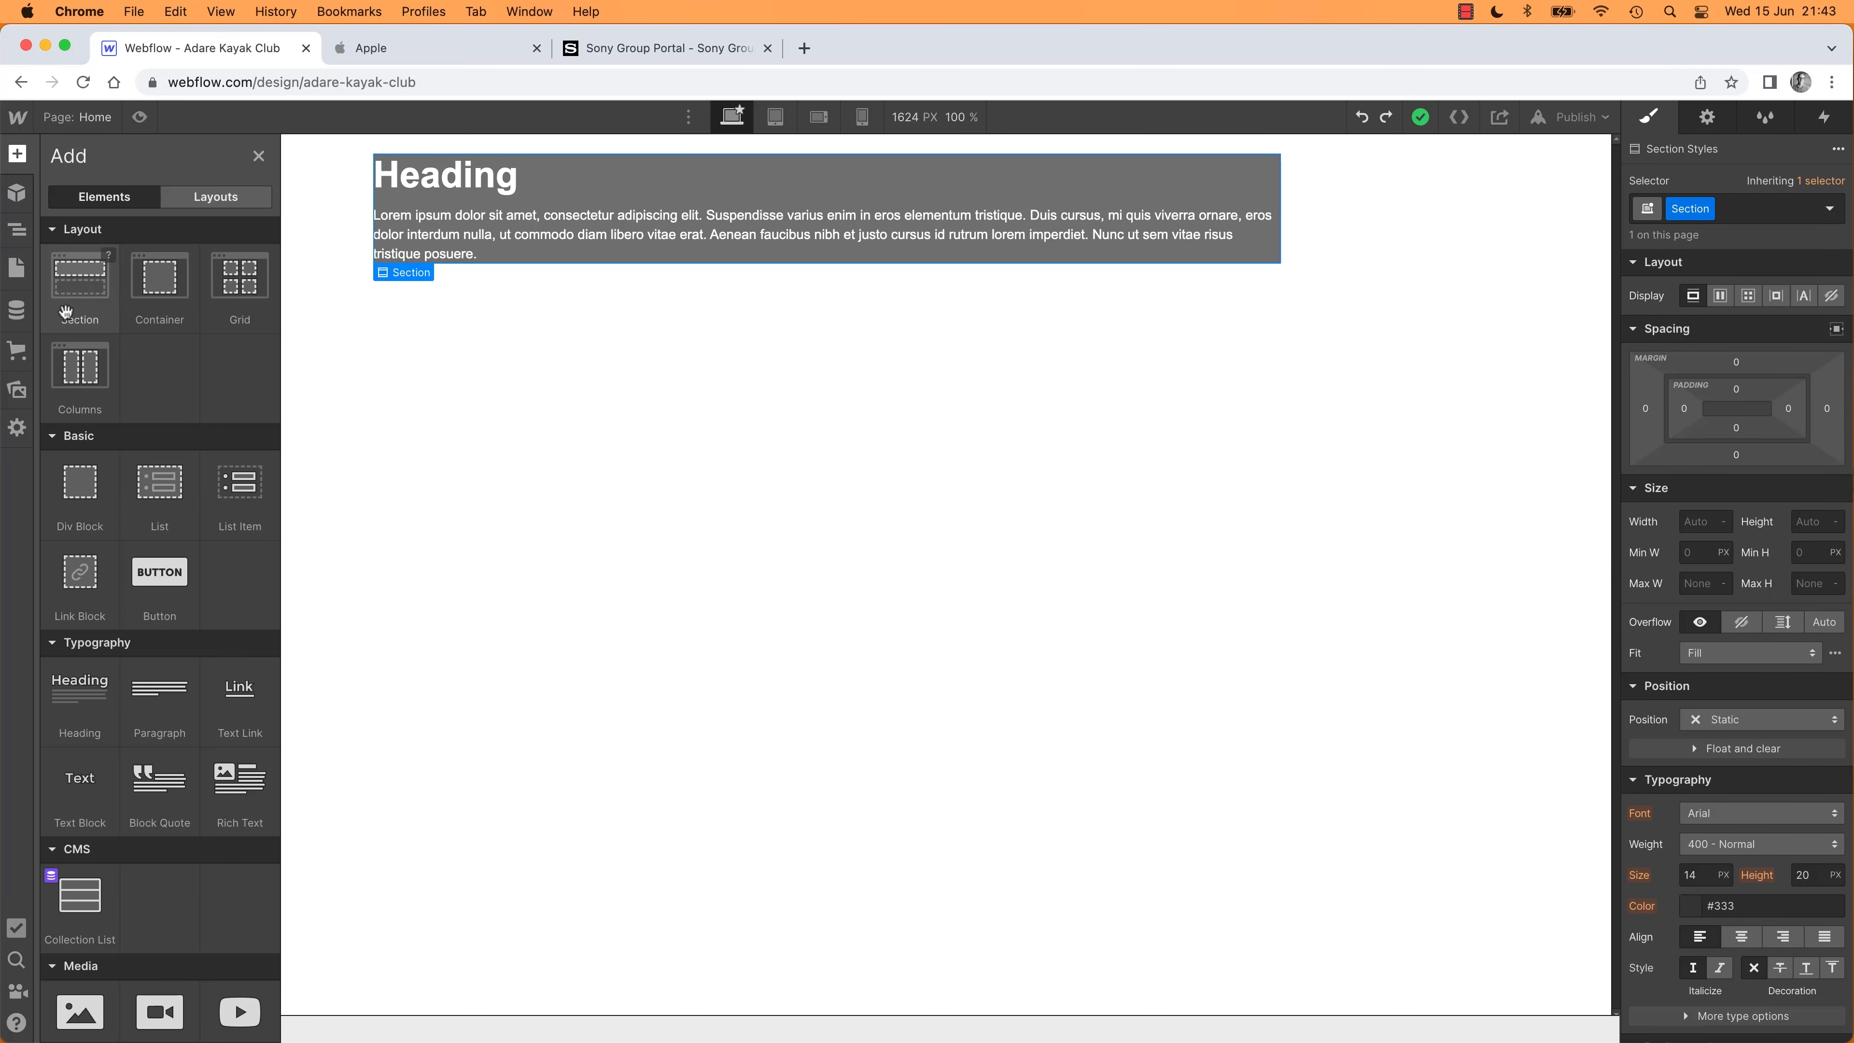
left_click_drag(73, 274, 635, 359)
right_click(637, 345)
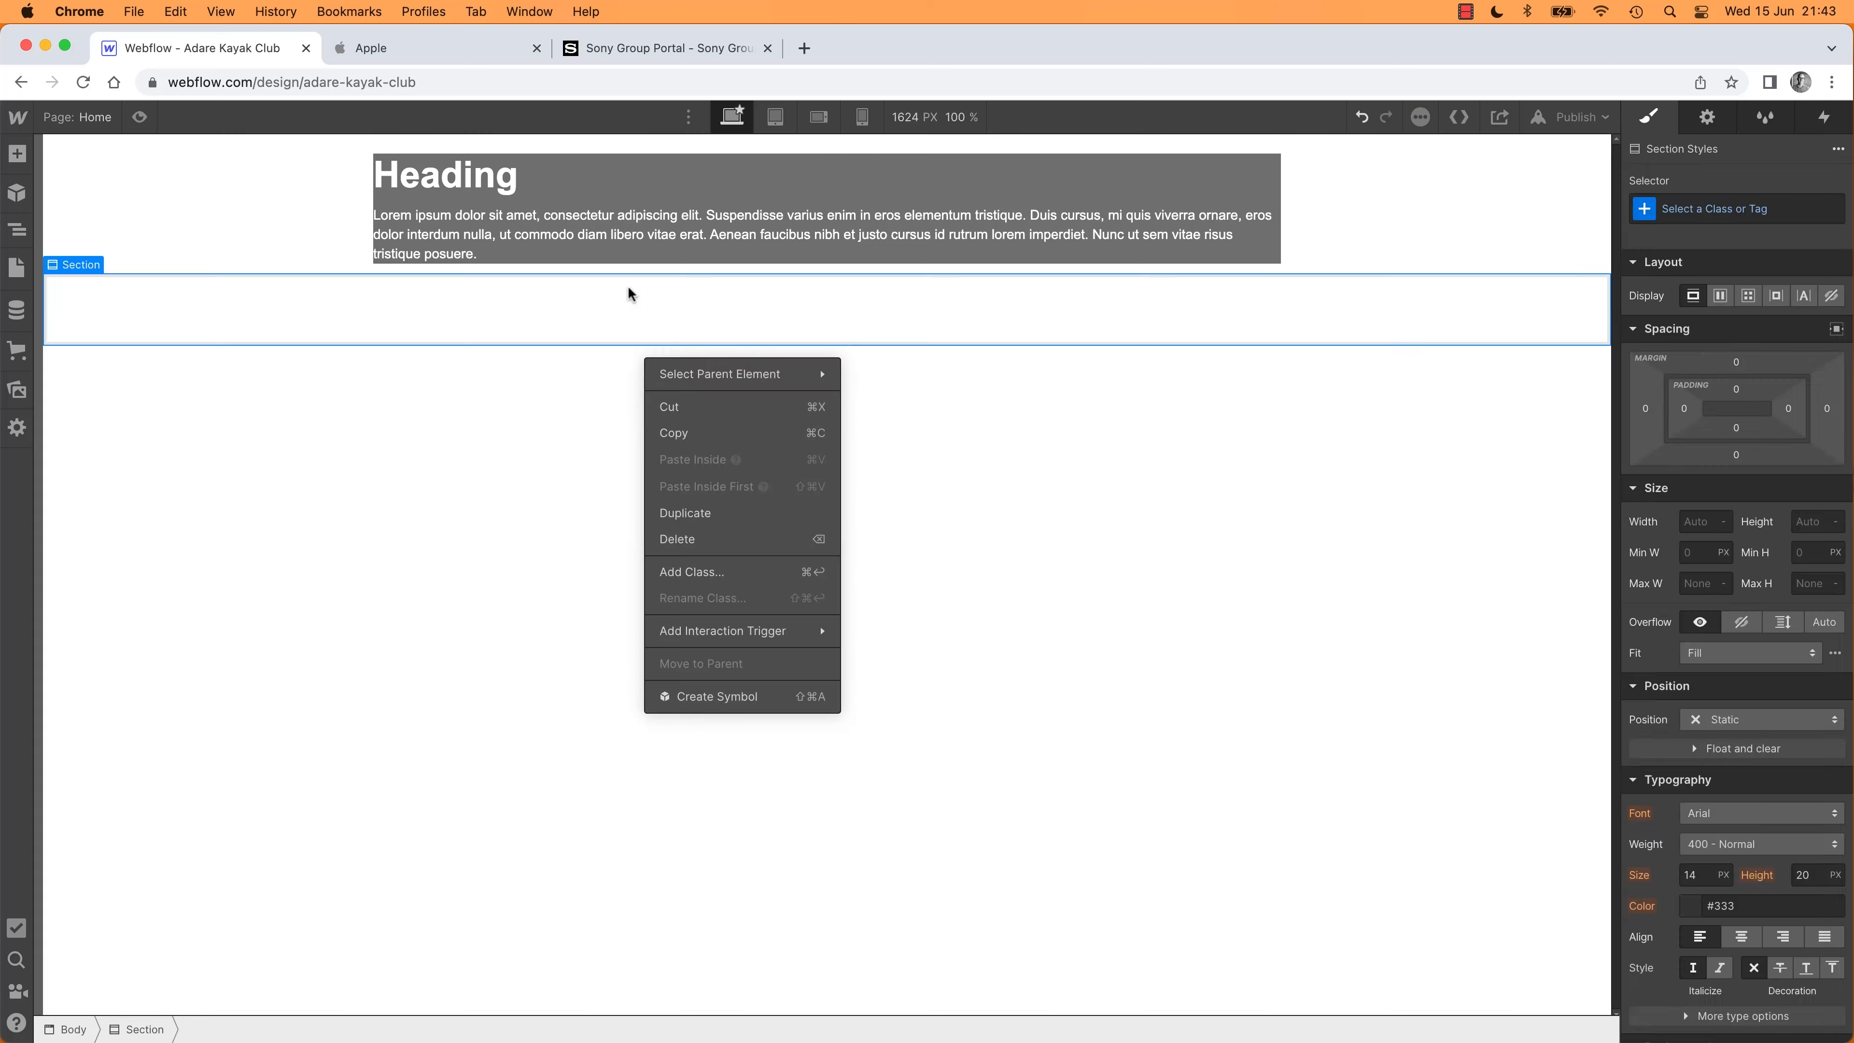
left_click(472, 497)
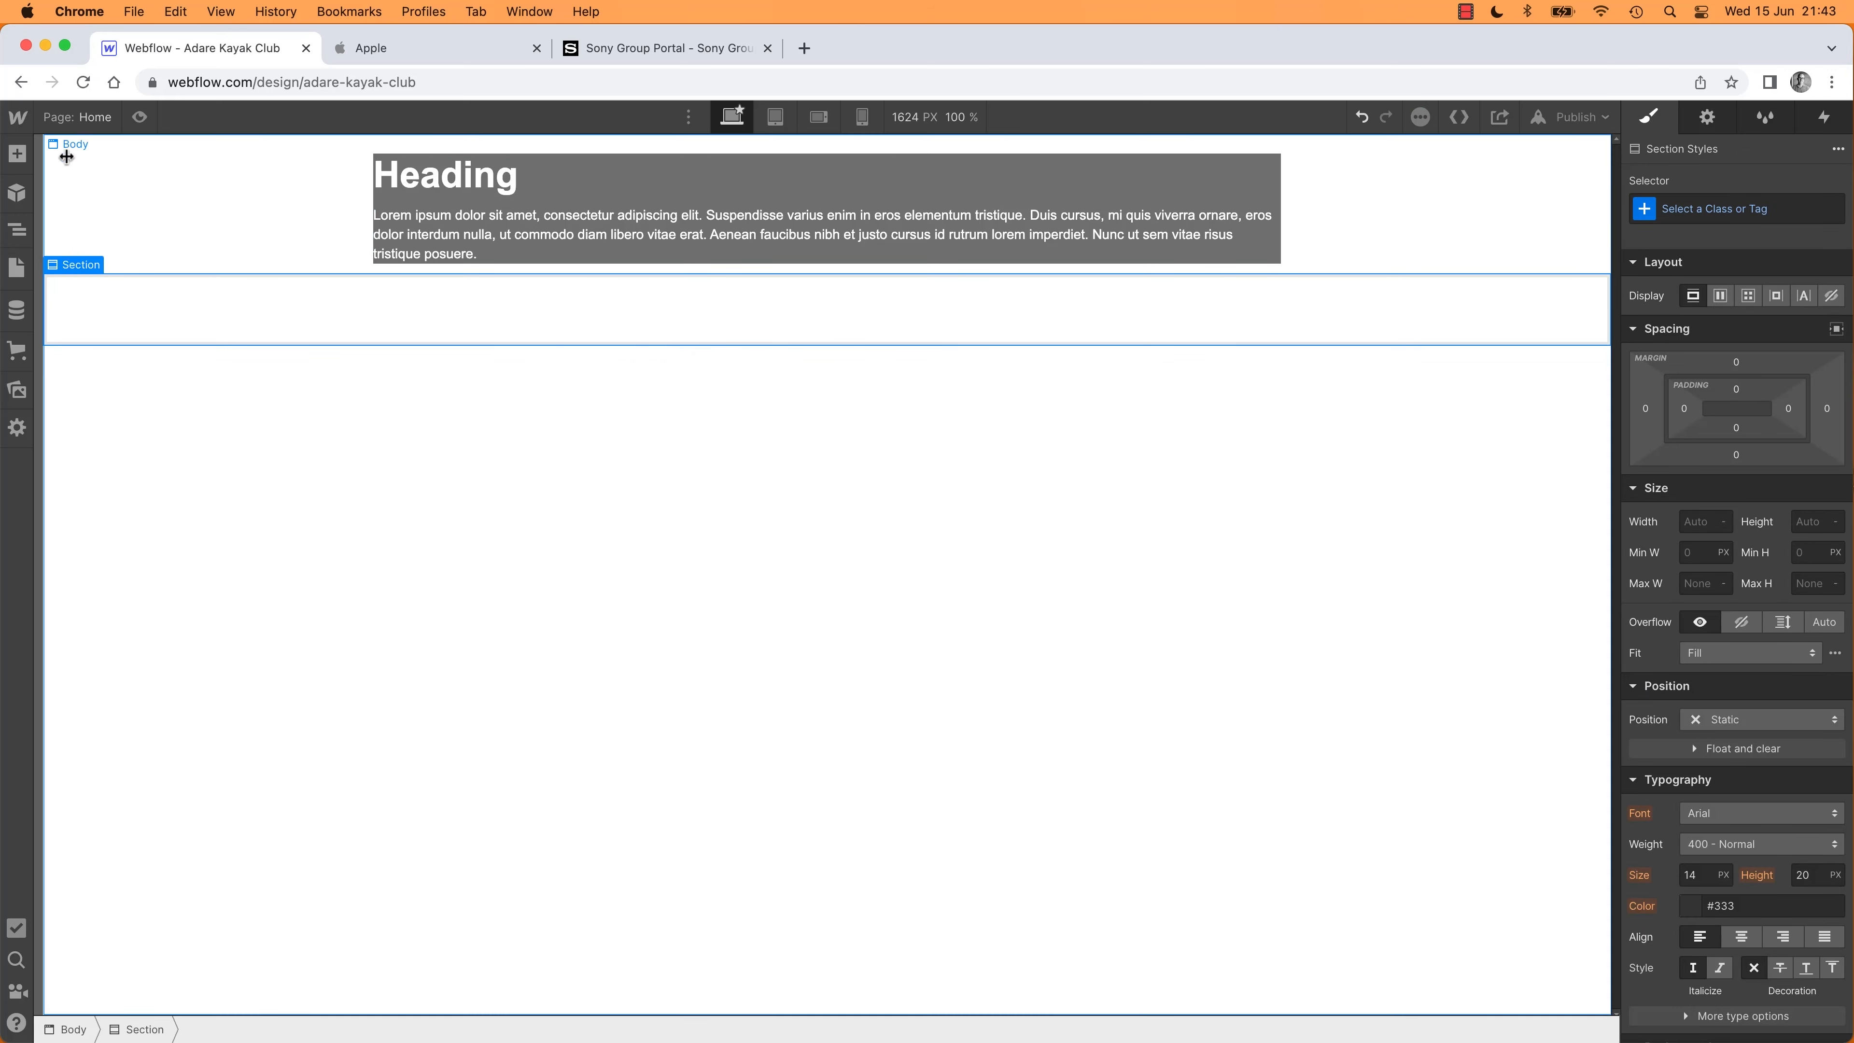
left_click(187, 433)
key("super+z")
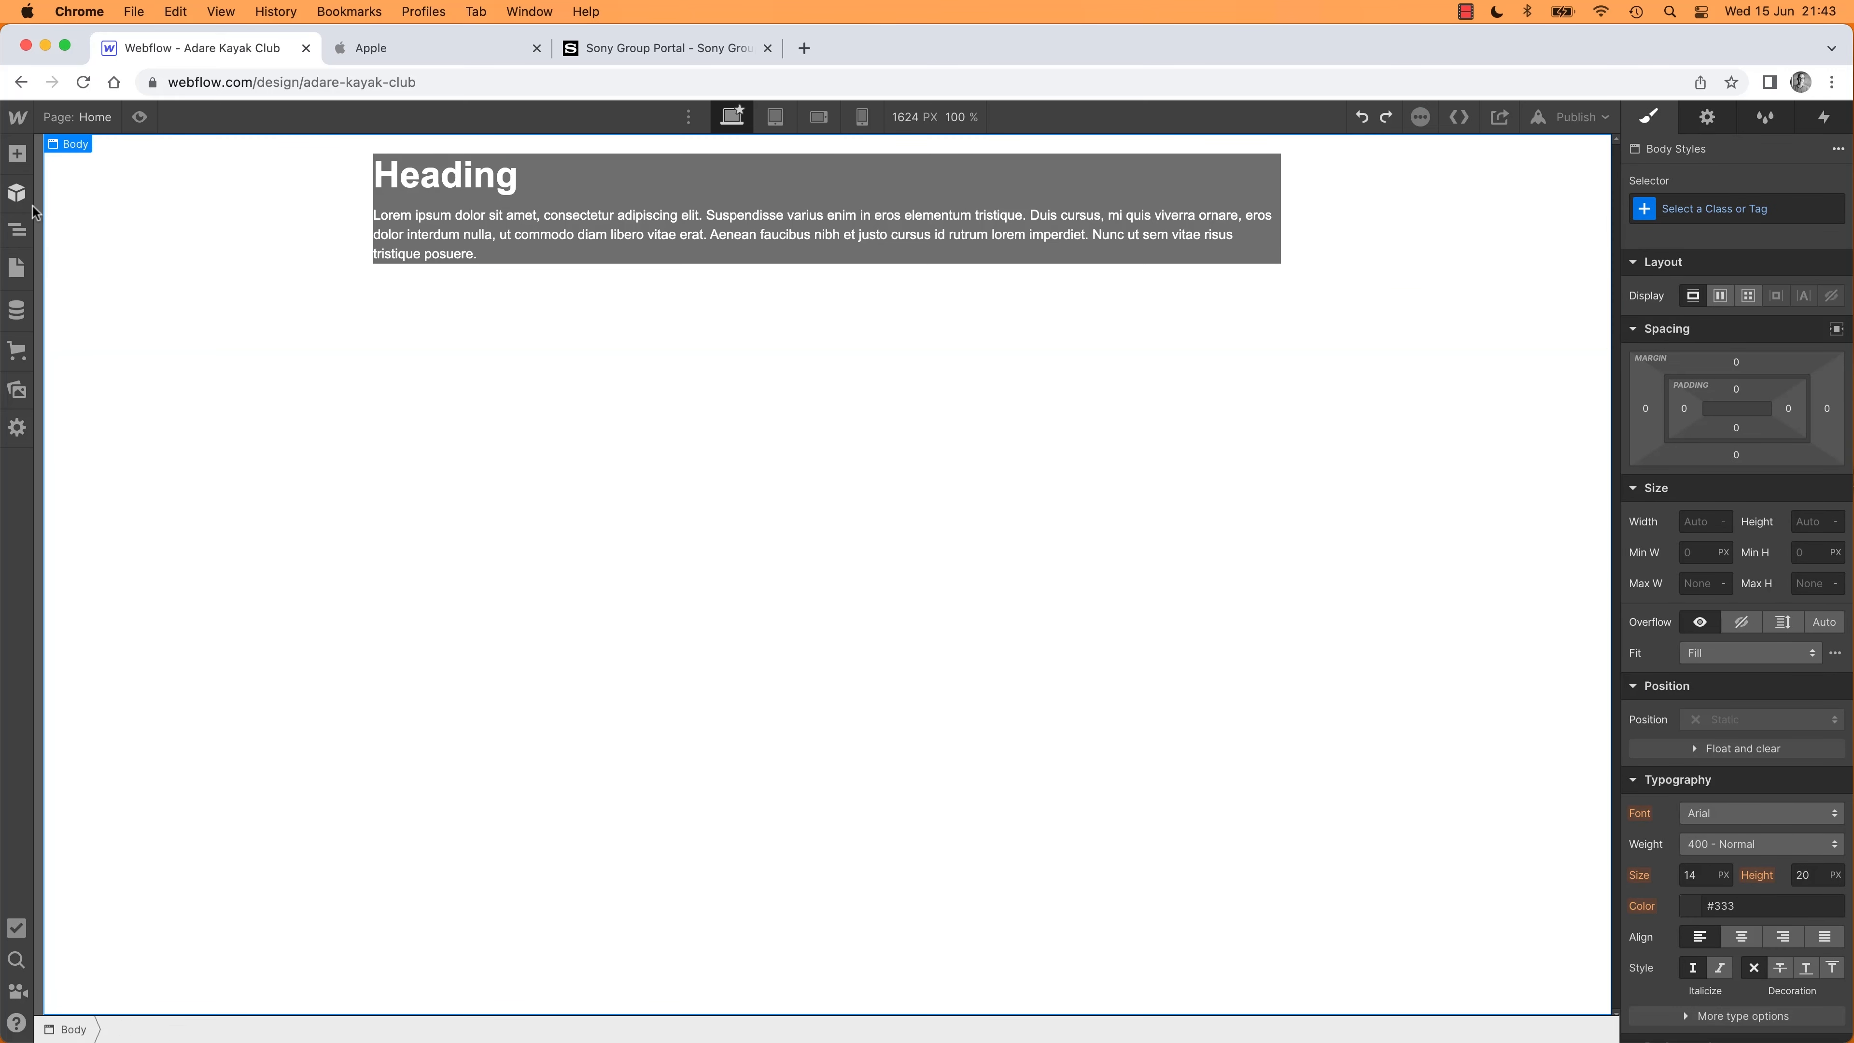
Add a new Section element inside the container, directly below the grey section
left_click(17, 154)
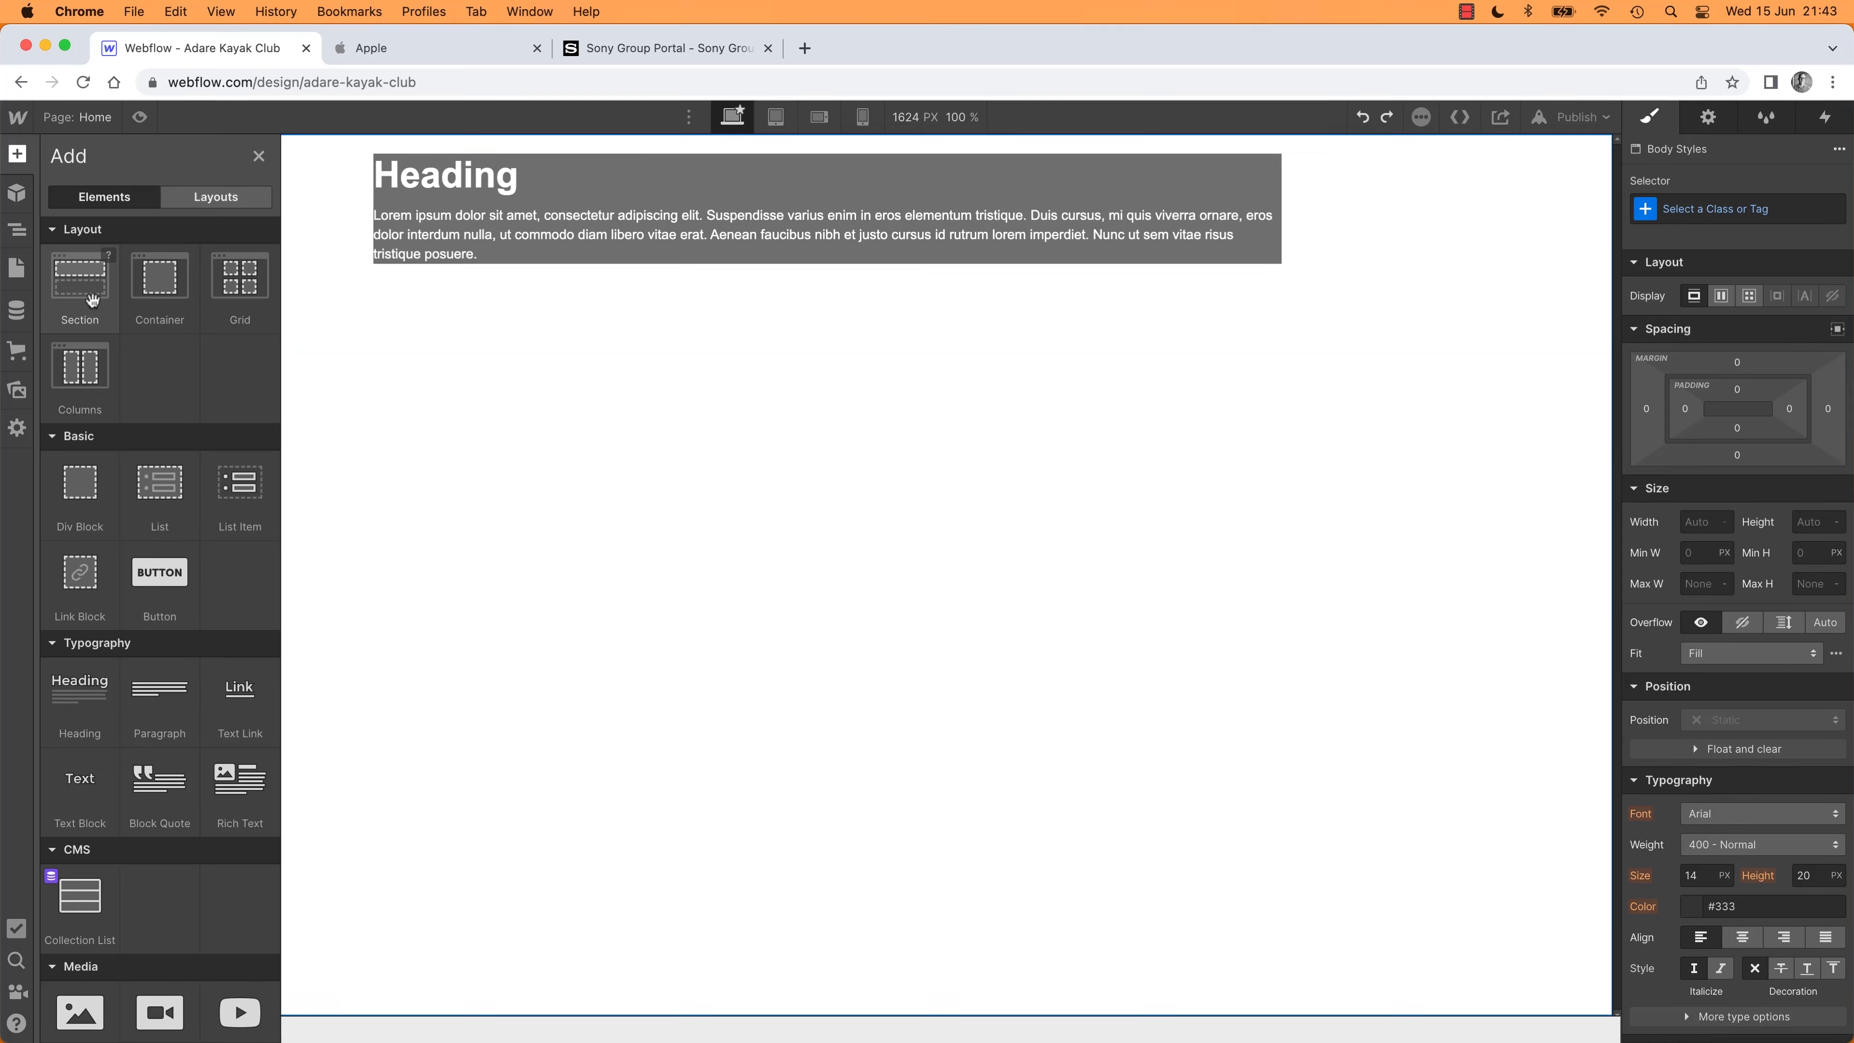
left_click_drag(80, 281, 571, 246)
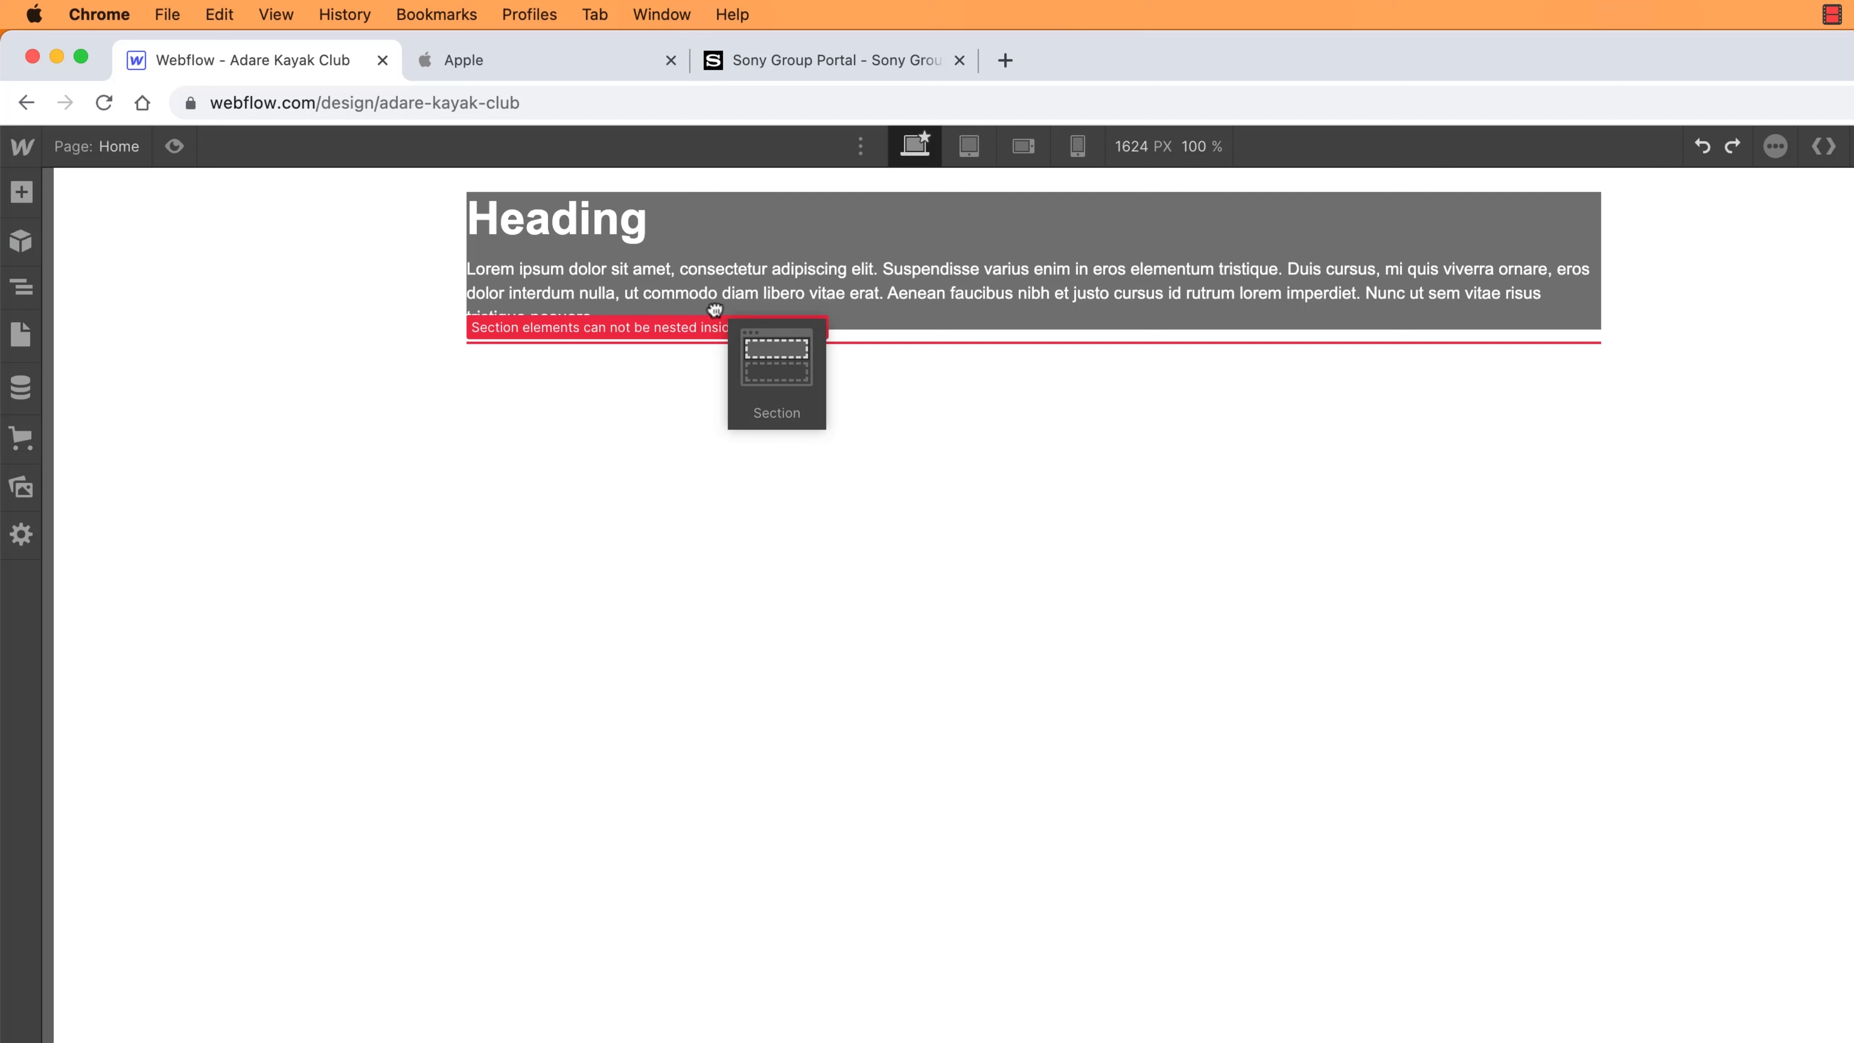
left_click_drag(715, 309, 1029, 330)
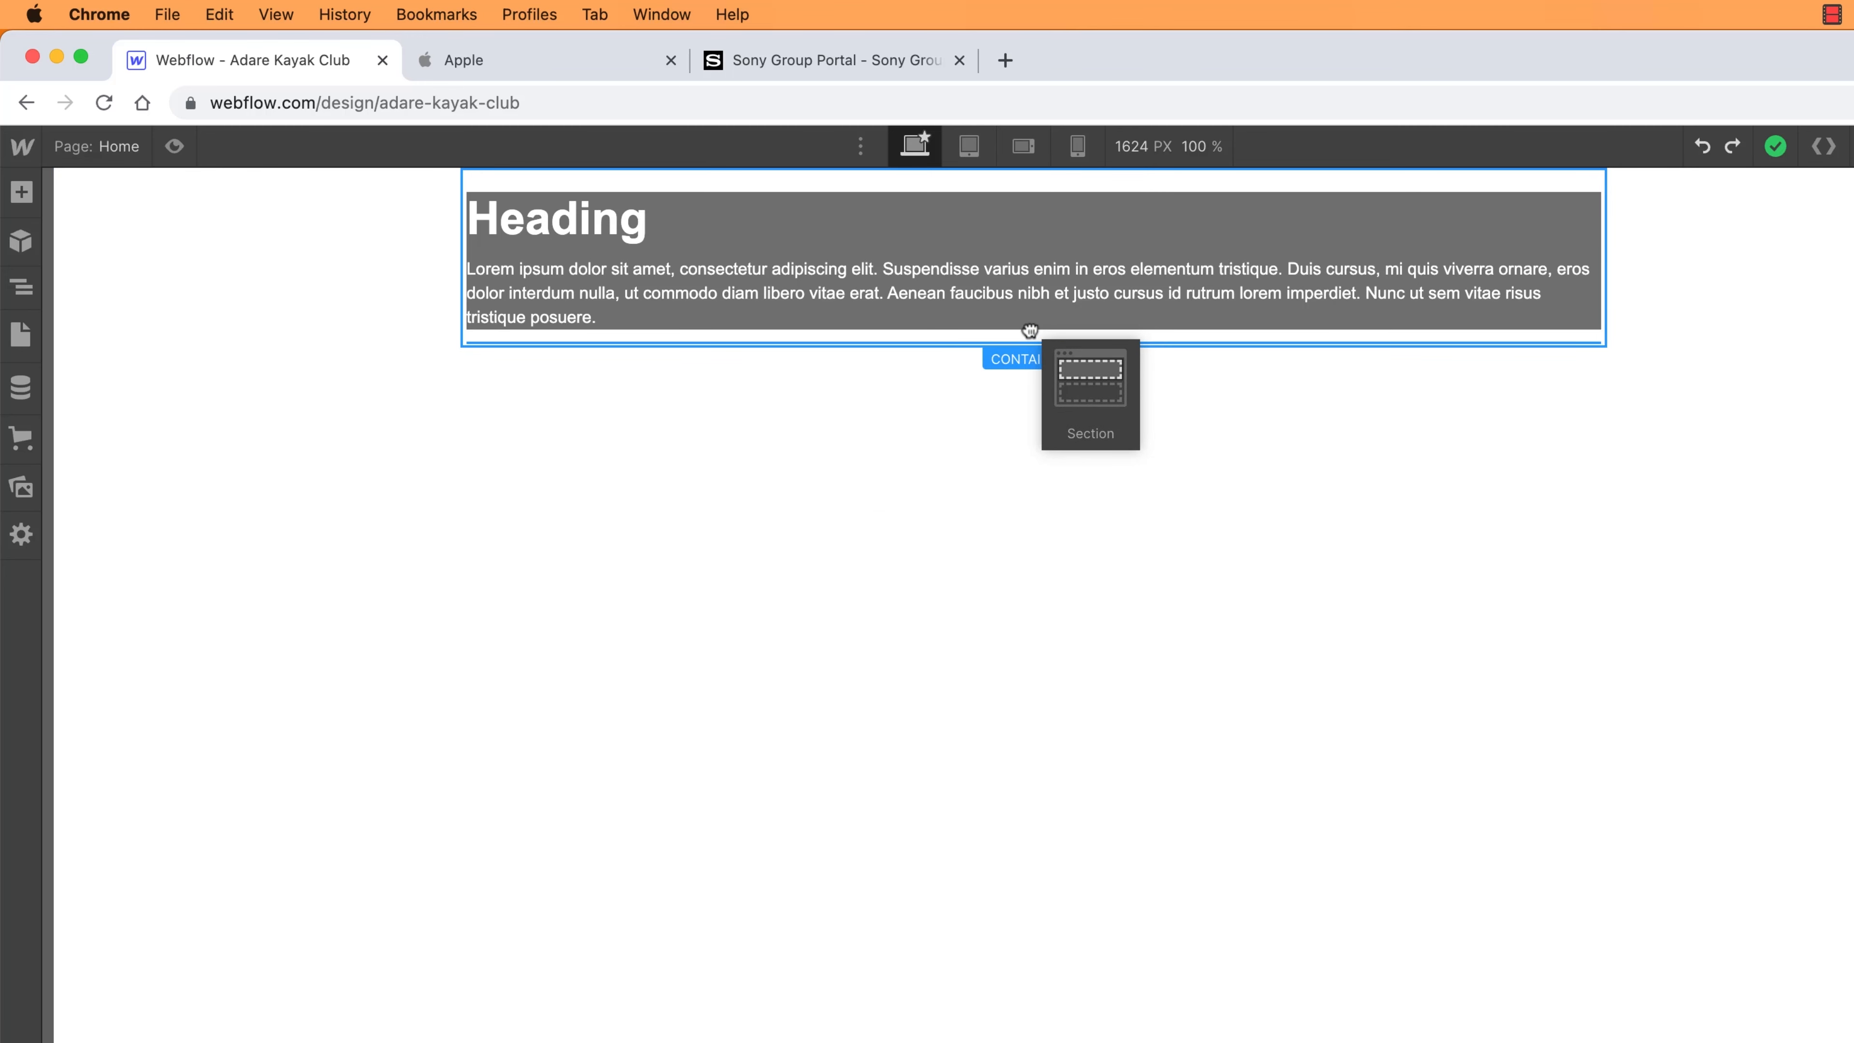
mouse_move(1029, 331)
left_mouse_down()
mouse_move(1031, 270)
mouse_move(1024, 332)
left_mouse_up()
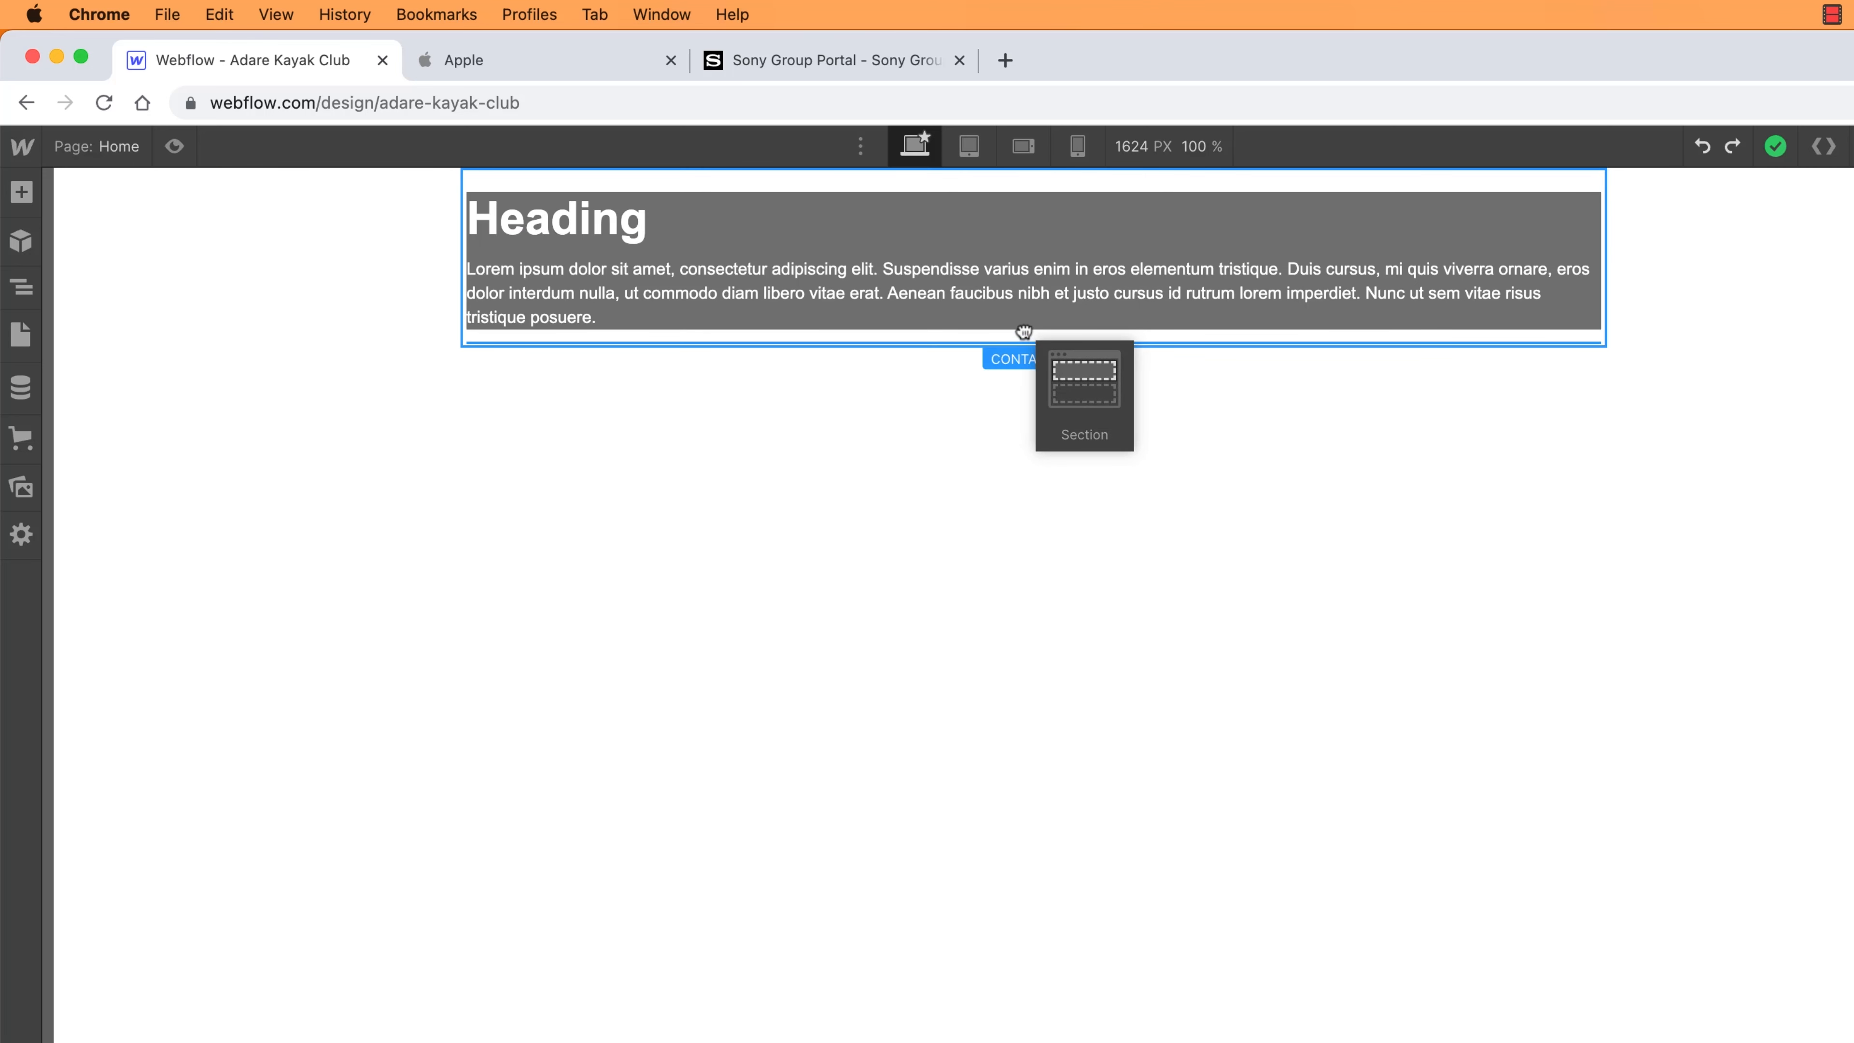
mouse_move(1024, 332)
left_mouse_down()
mouse_move(1010, 371)
mouse_move(1015, 335)
left_mouse_up()
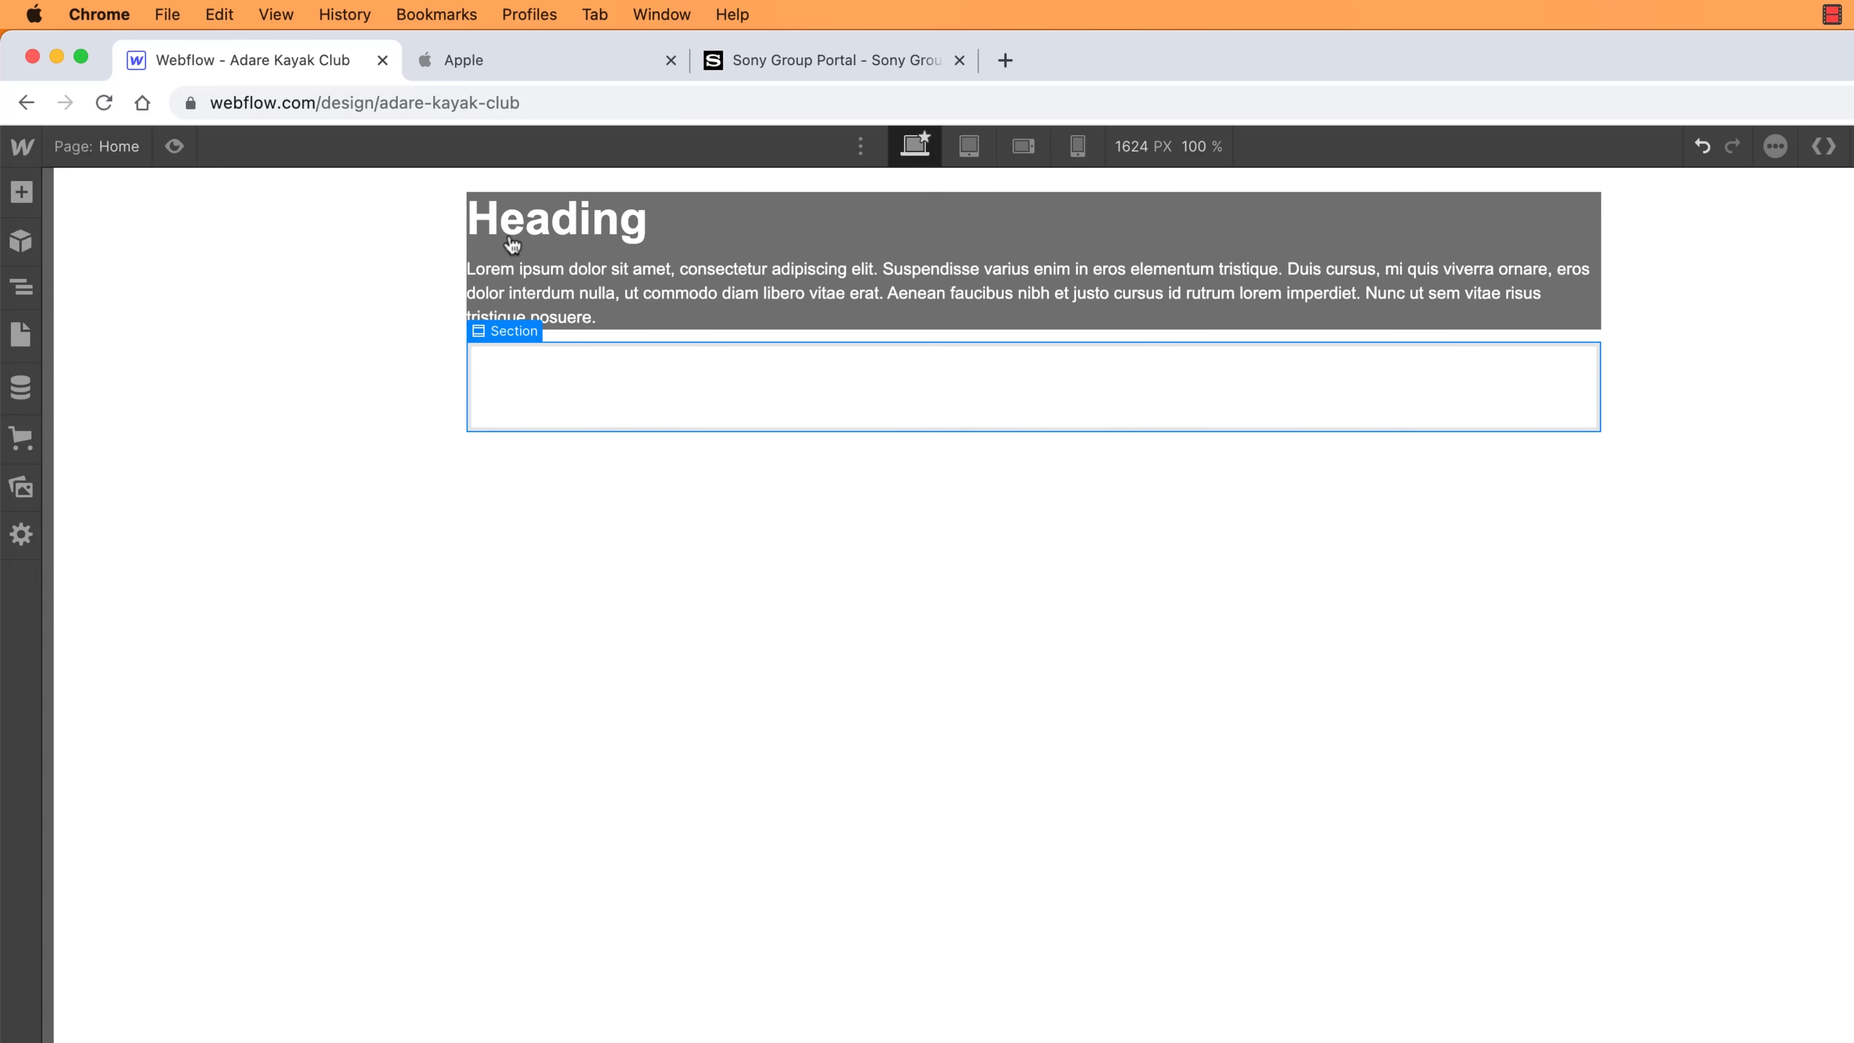
Switch to Preview to look at the Hi Fi.jpeg page design and return to Webflow in Chrome
key("super+Tab")
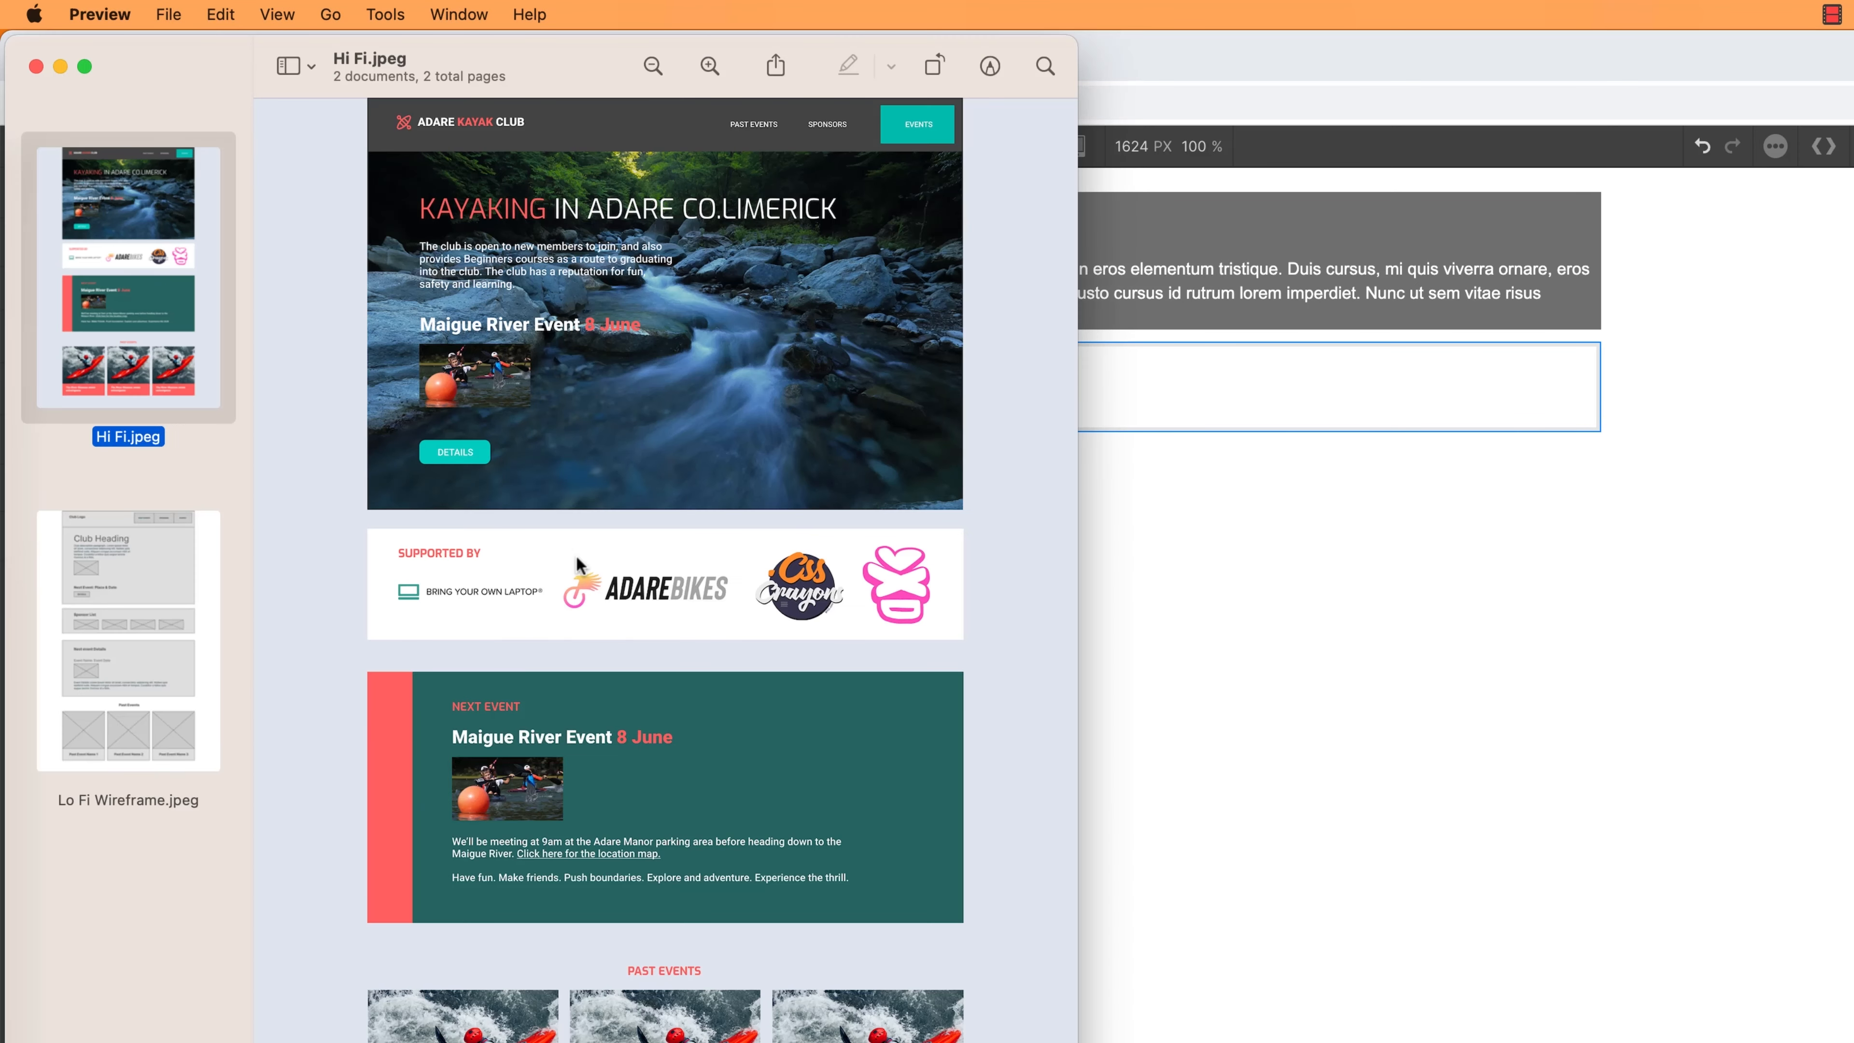
key("super+Tab")
key("super+Tab")
key("super+Tab")
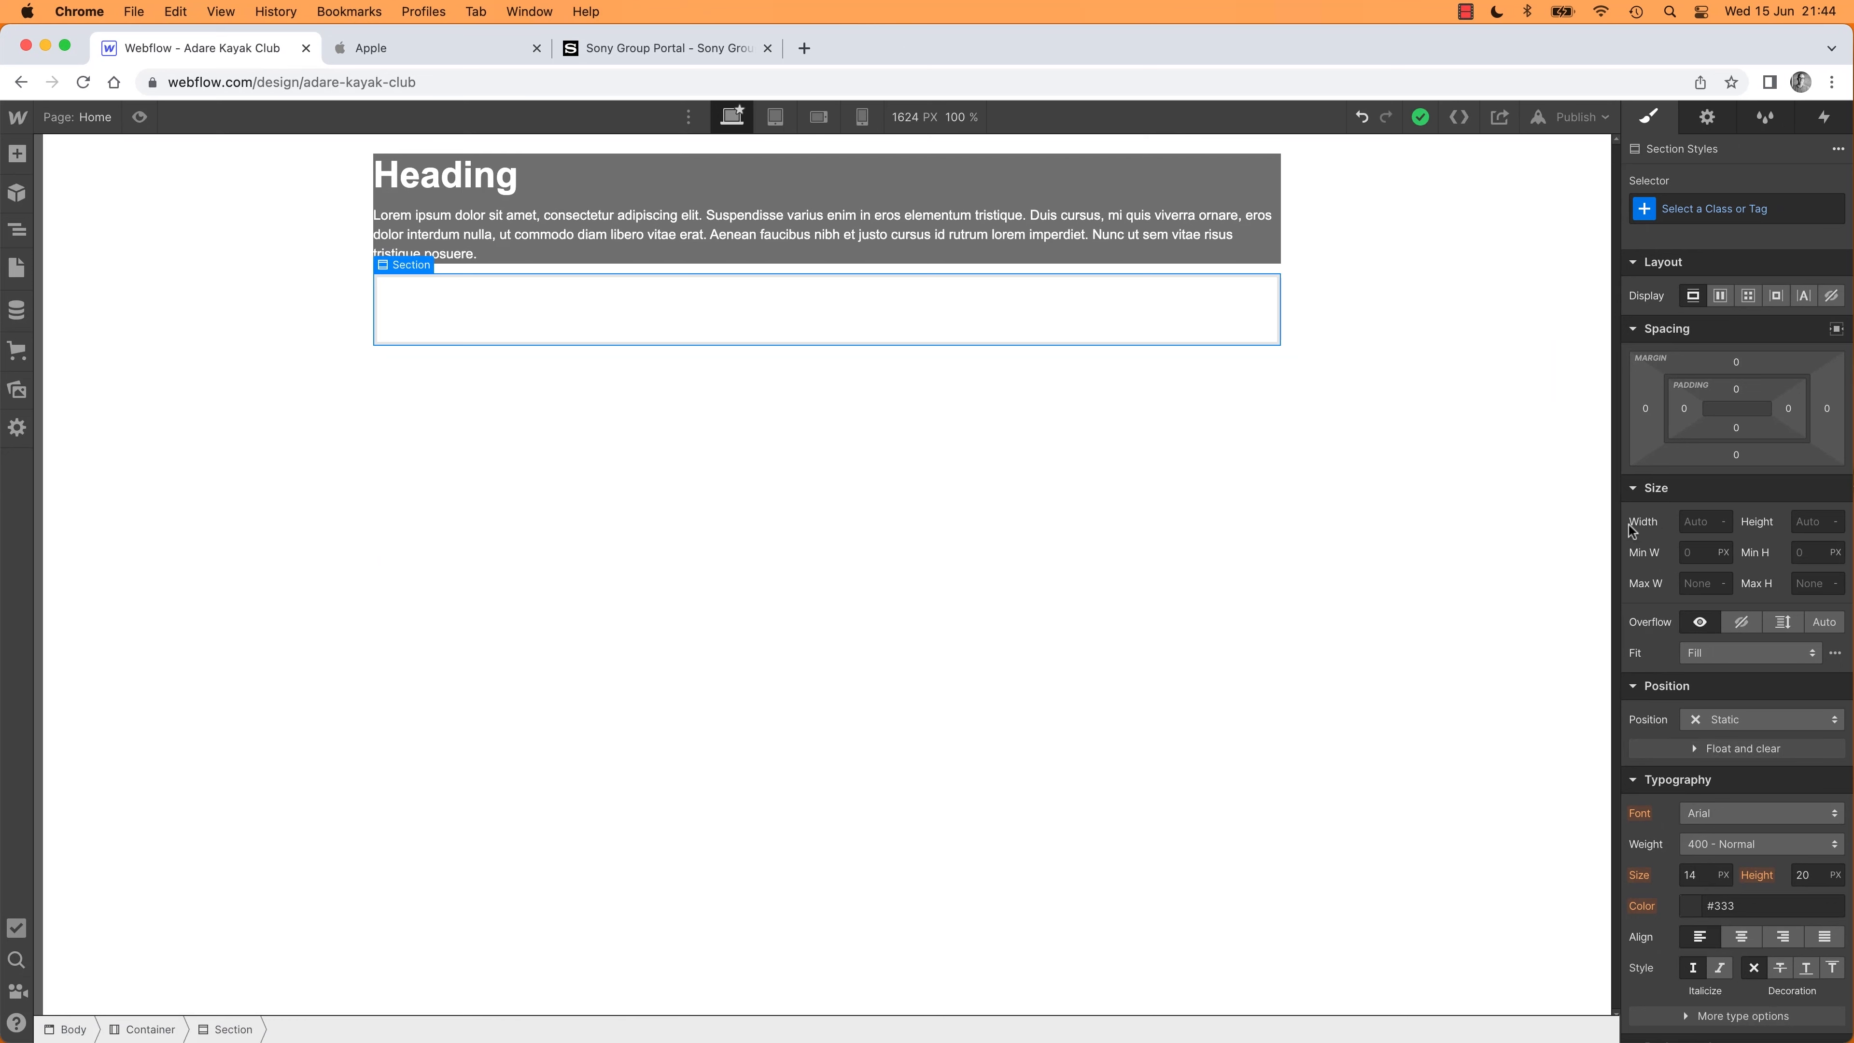
Try a red (#ff0000) background color on the new empty section without naming a class first, and undo it
scroll(1680, 803, "down", 5)
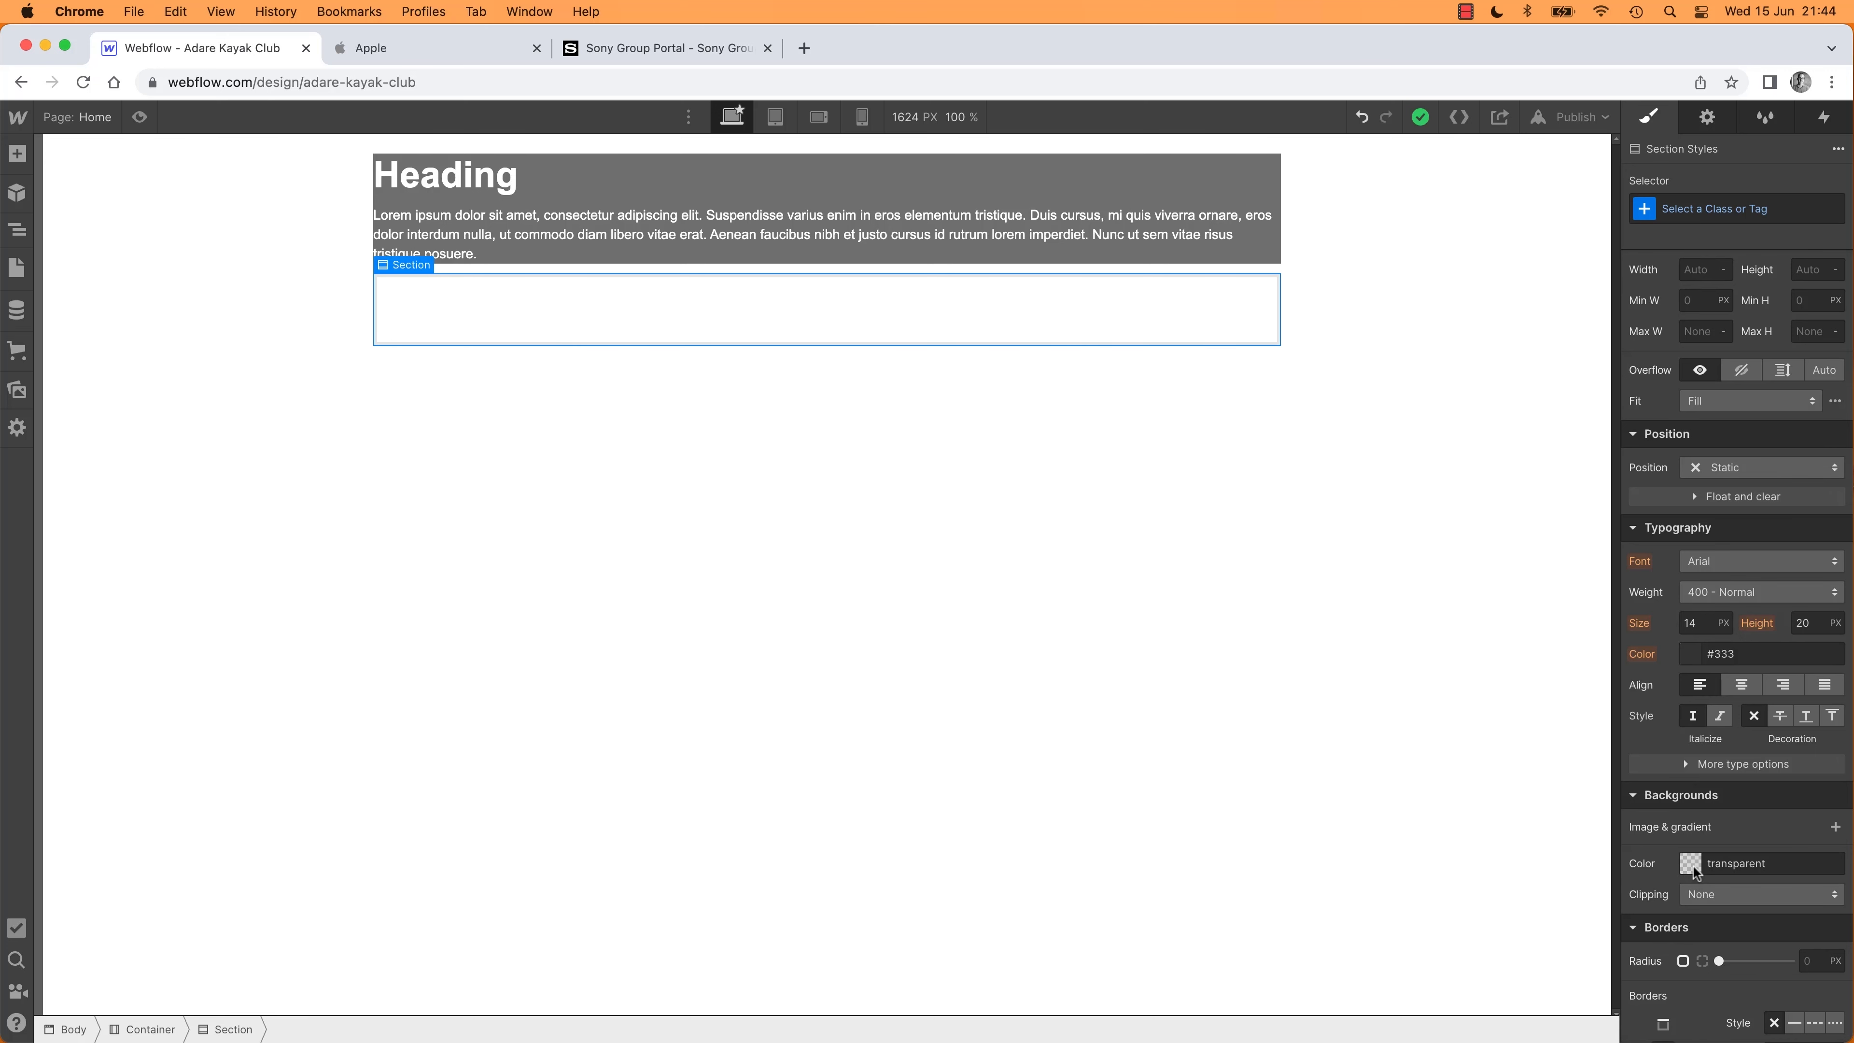
scroll(1694, 867, "down", 9)
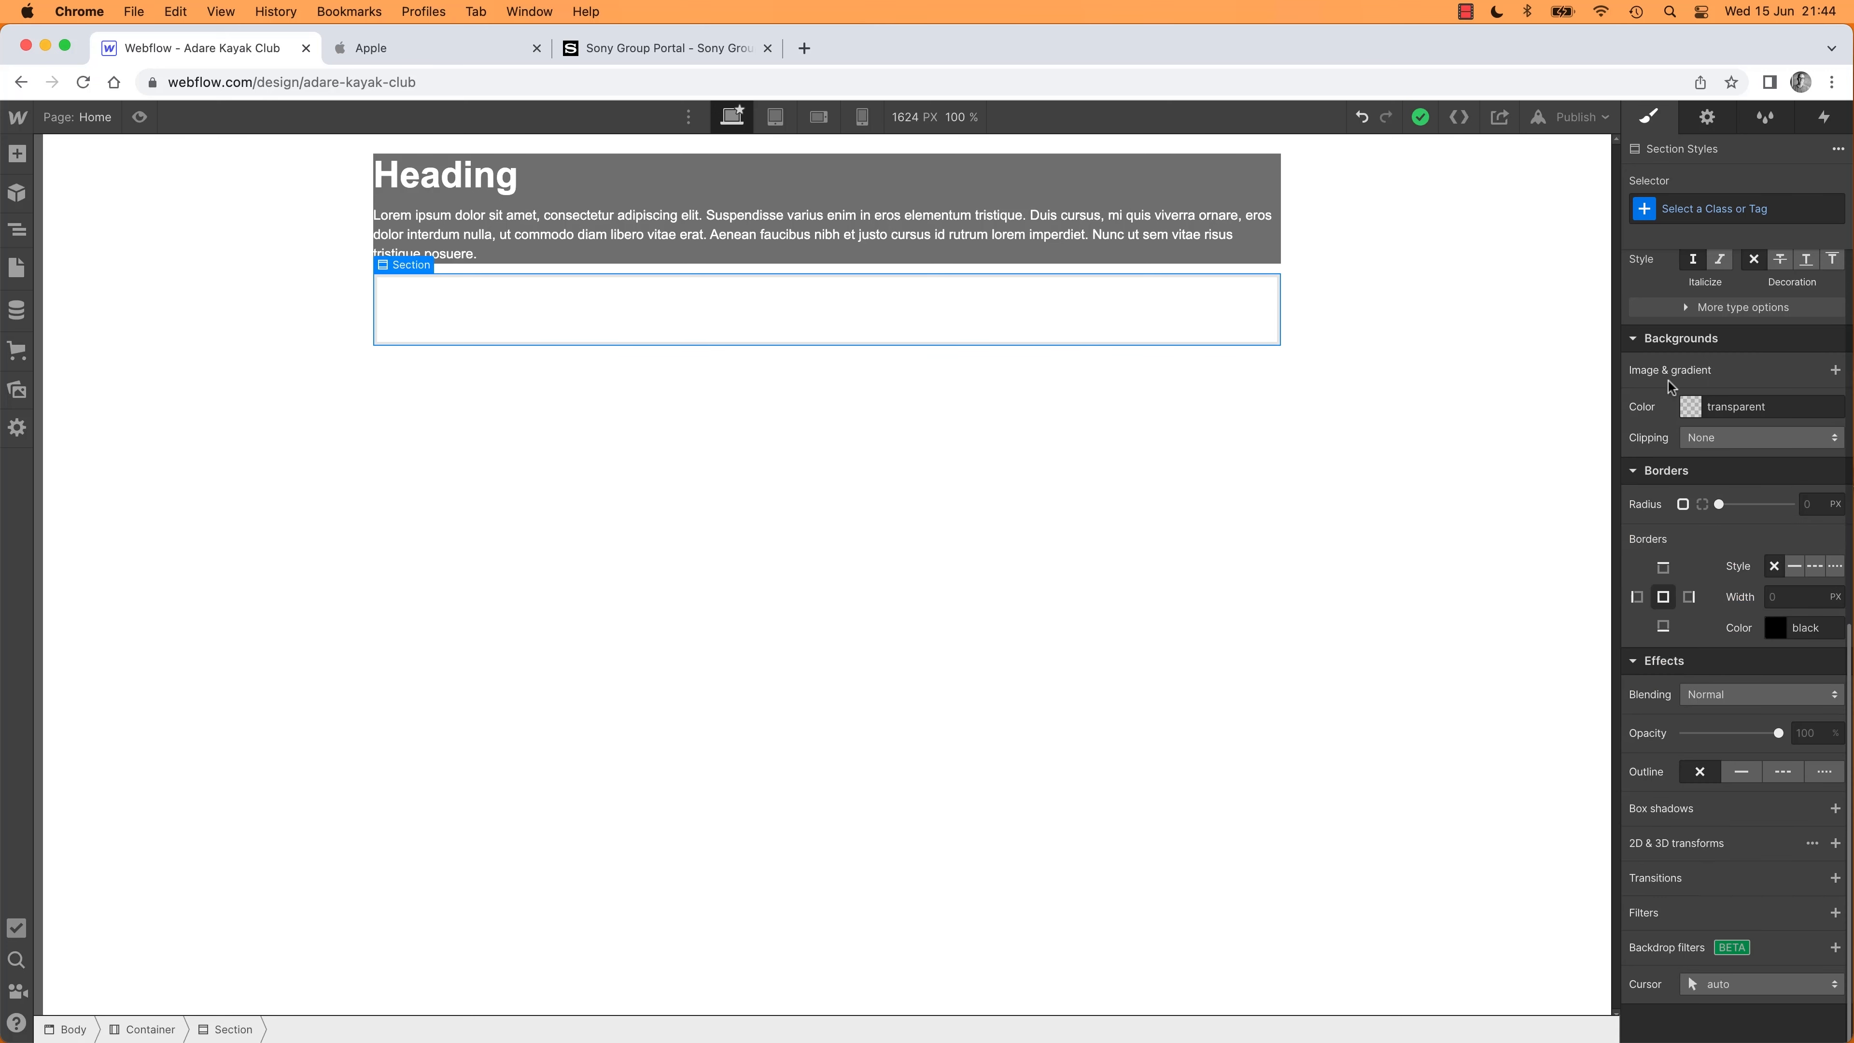
left_click(1692, 408)
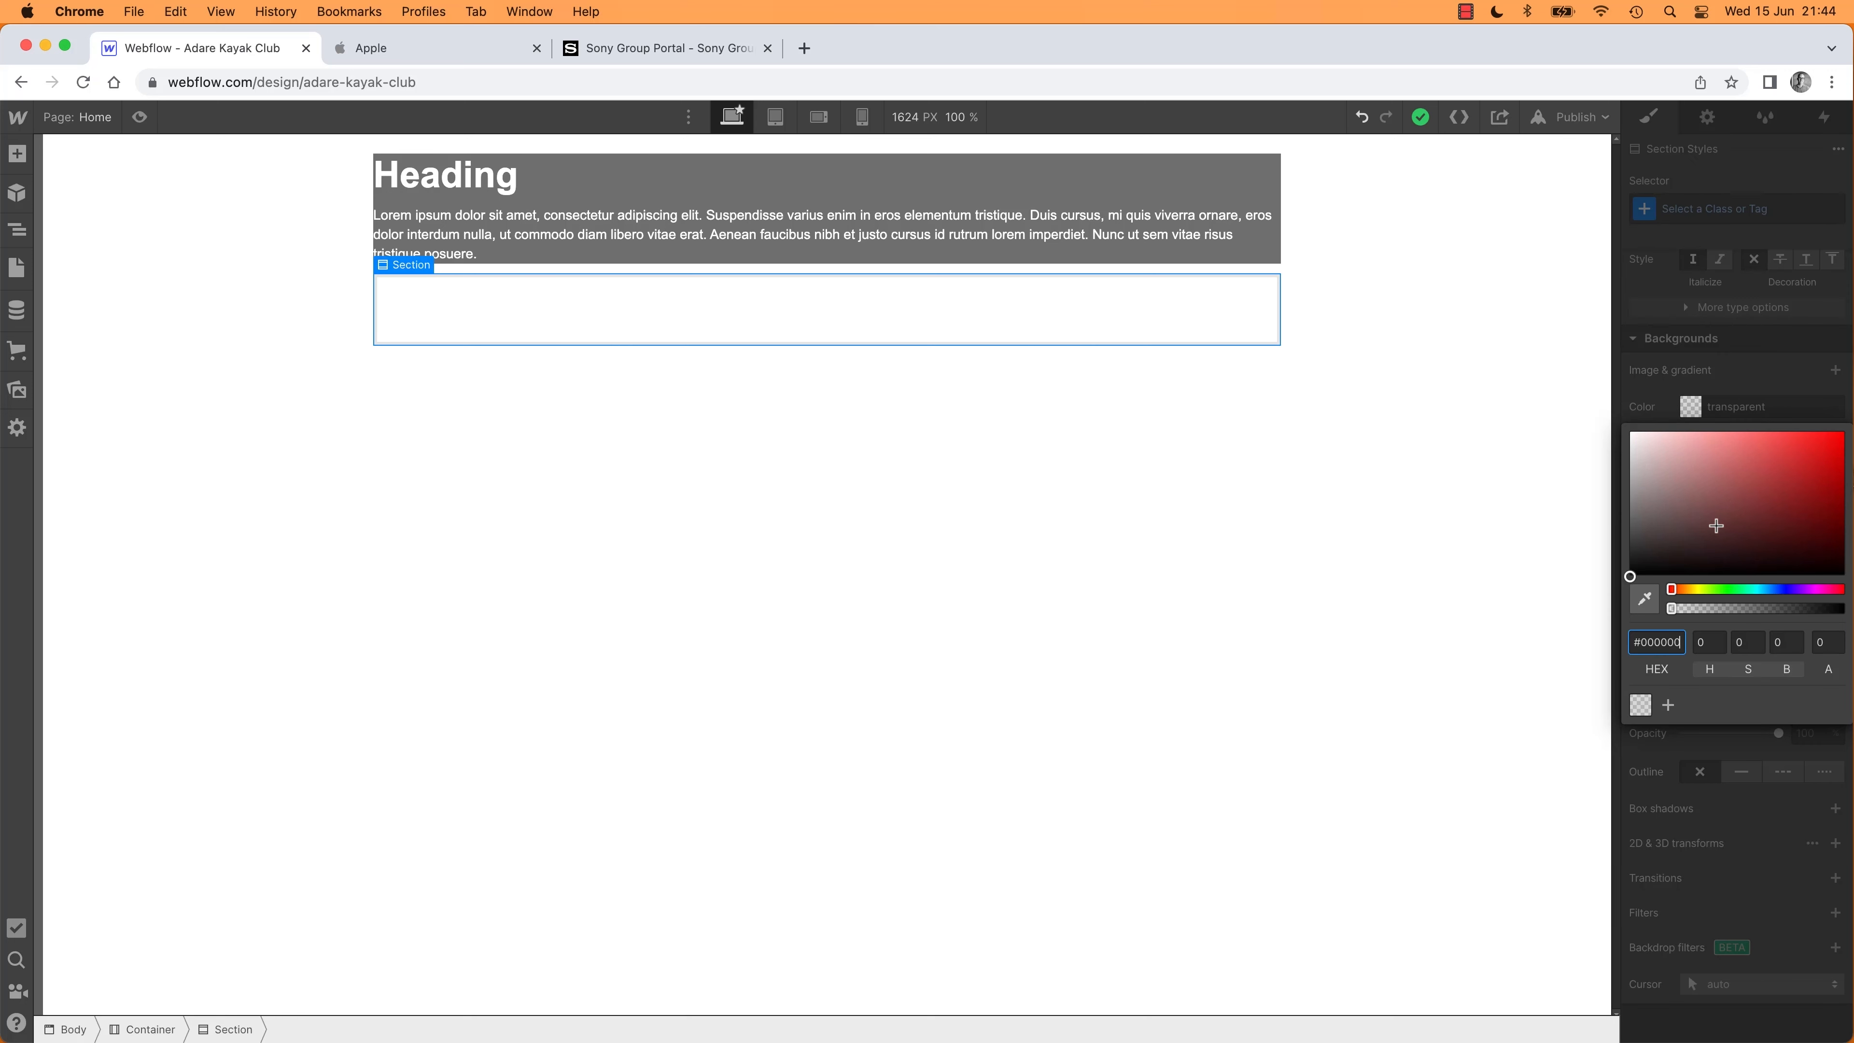
left_click_drag(1717, 522, 1849, 398)
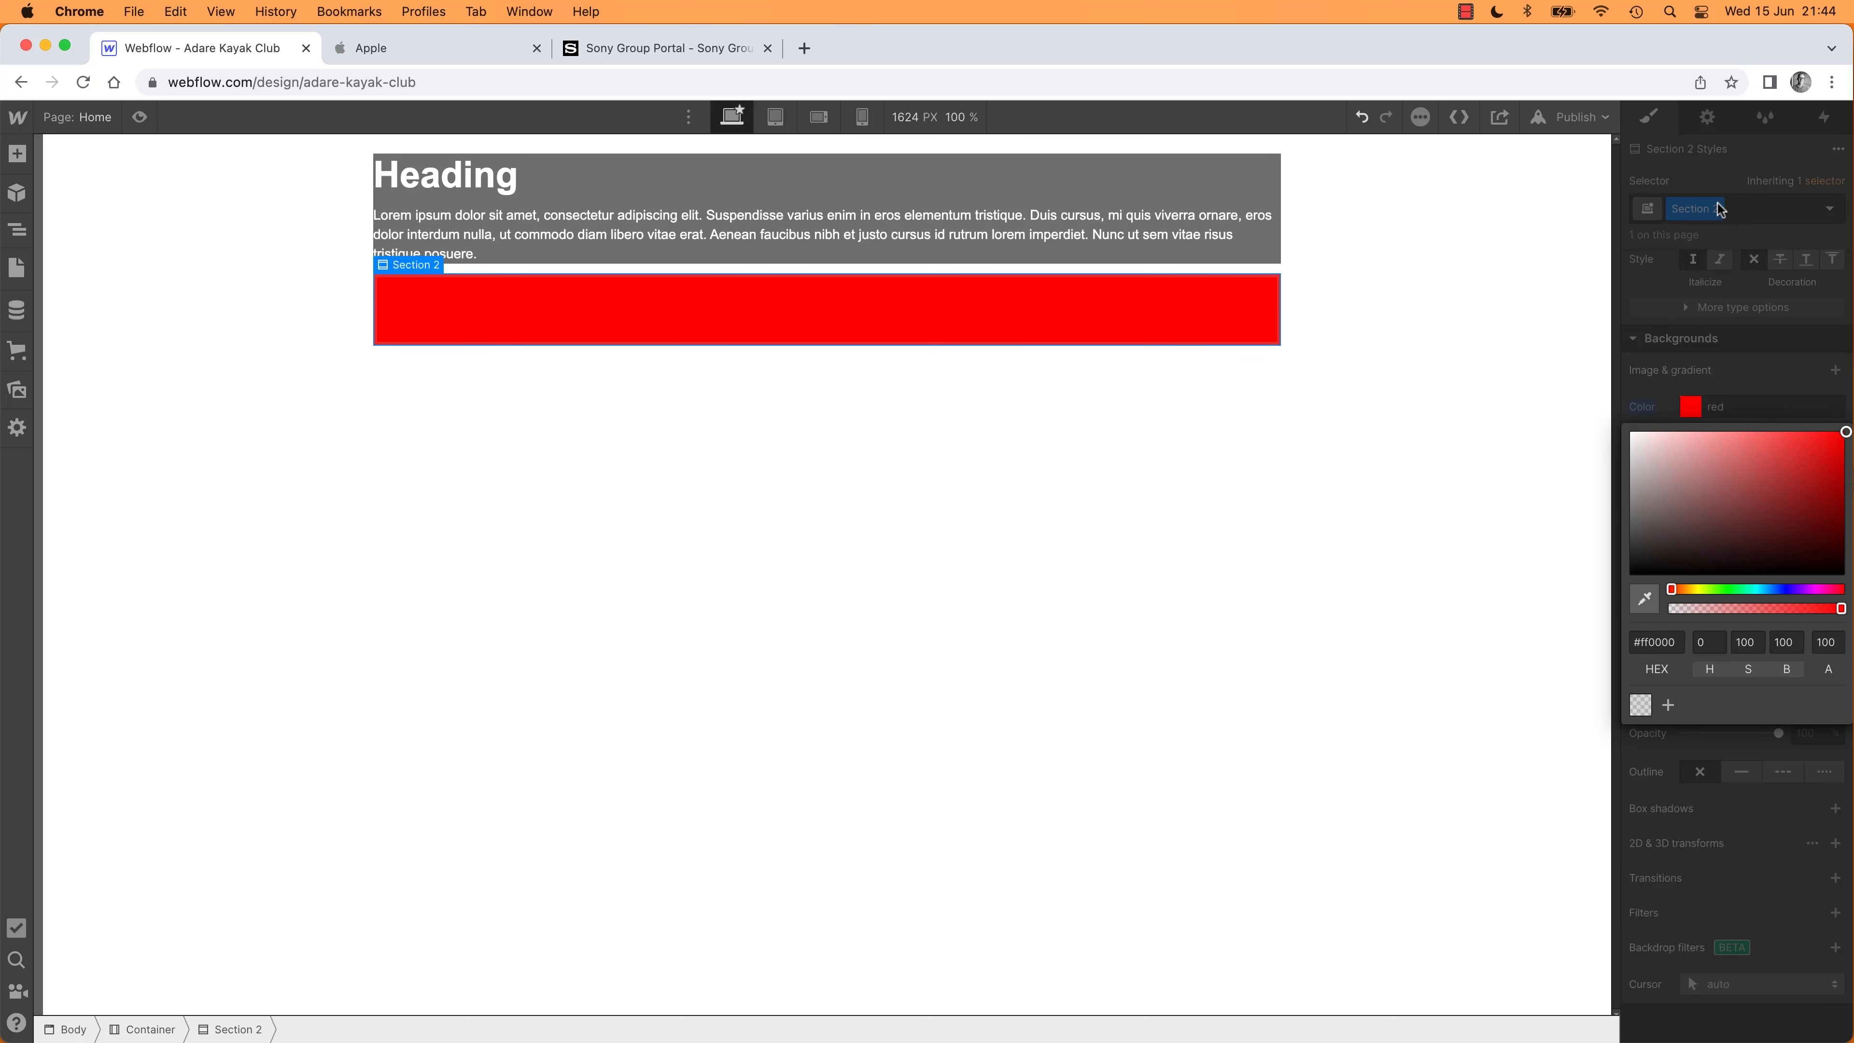
left_click(1718, 188)
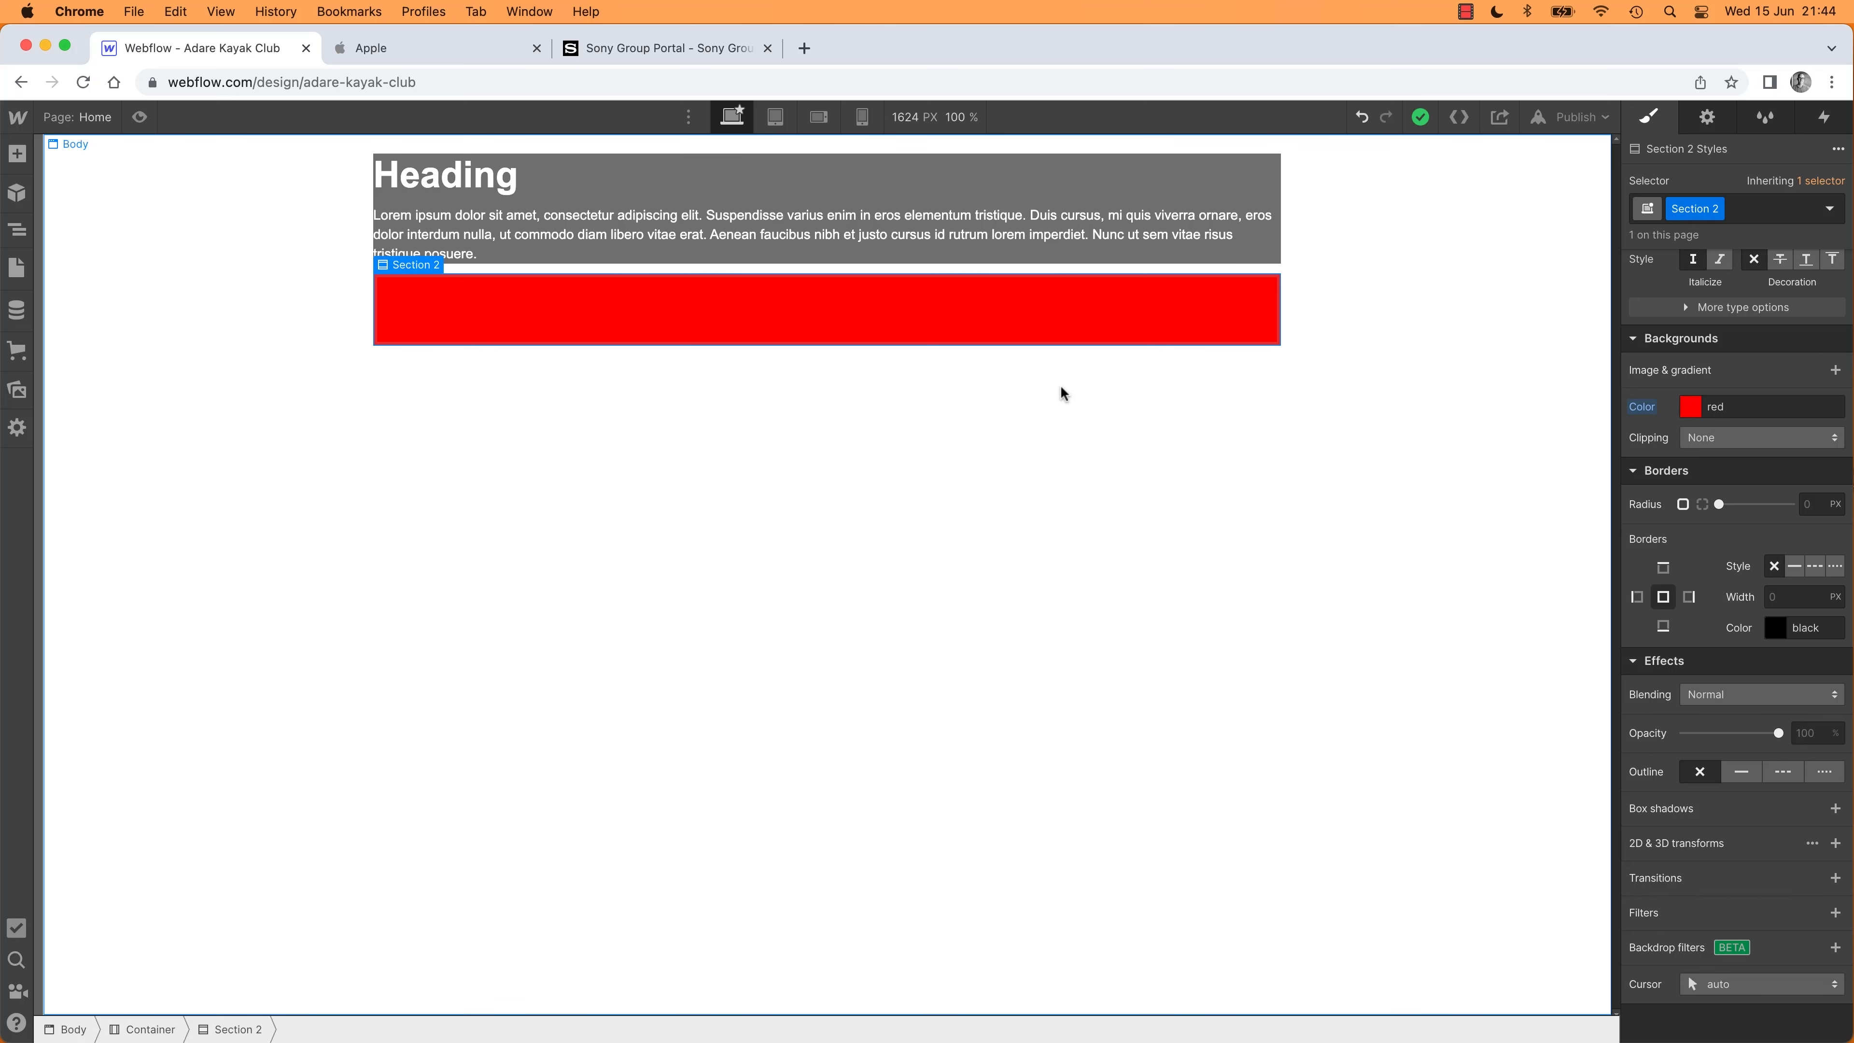
key("super+z")
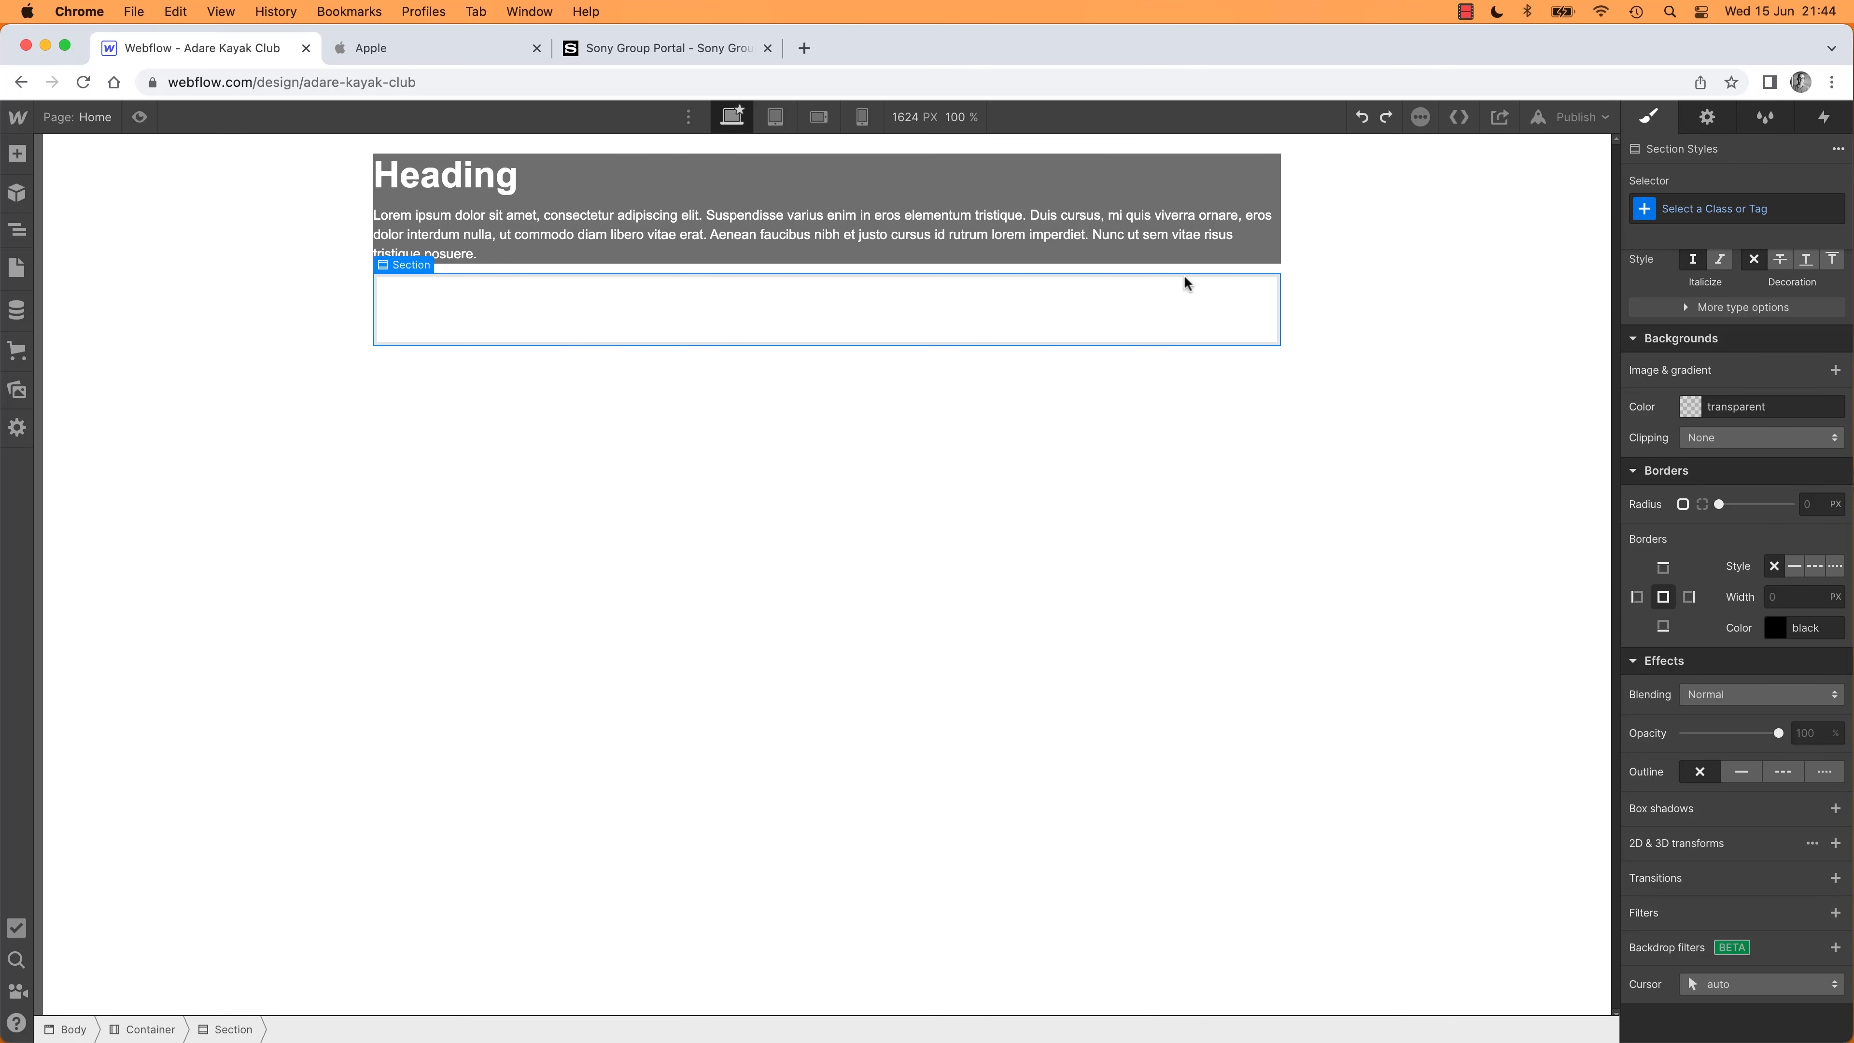
Create a new class named "Section - Sponsers" on the empty lower section
left_click(1731, 205)
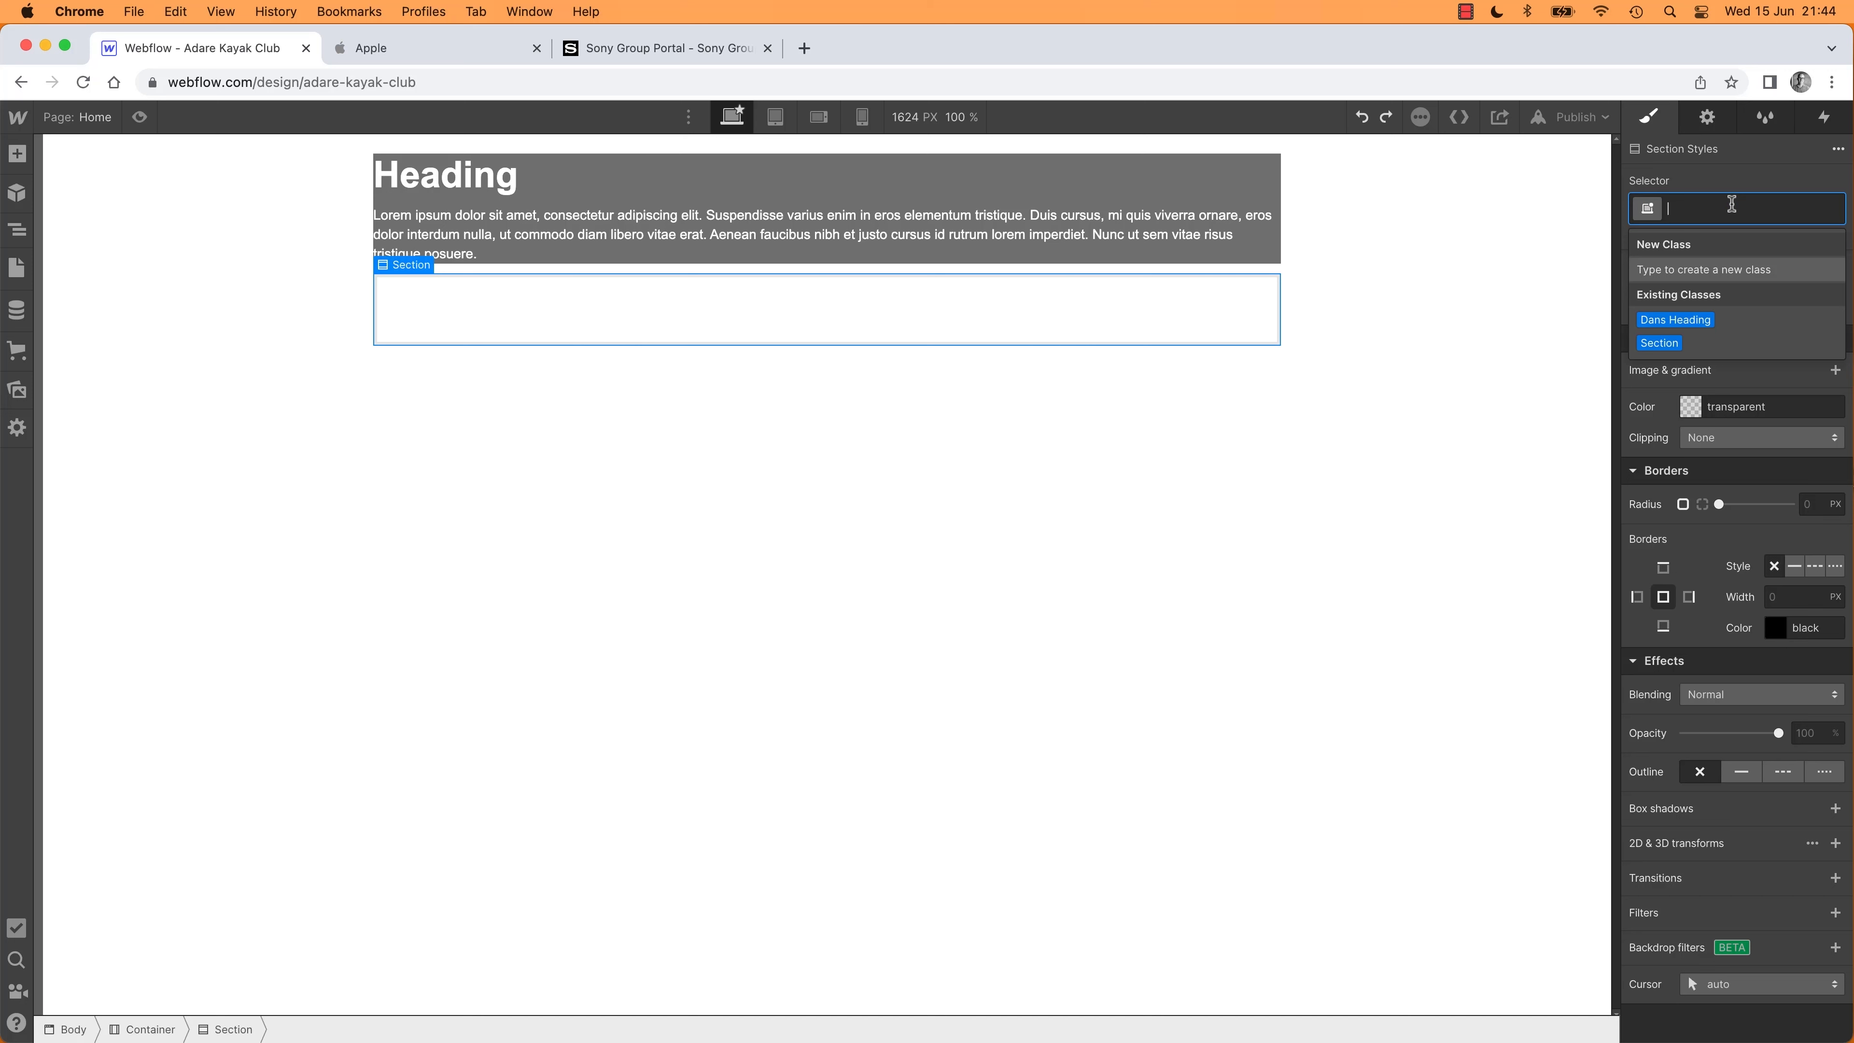
type("section")
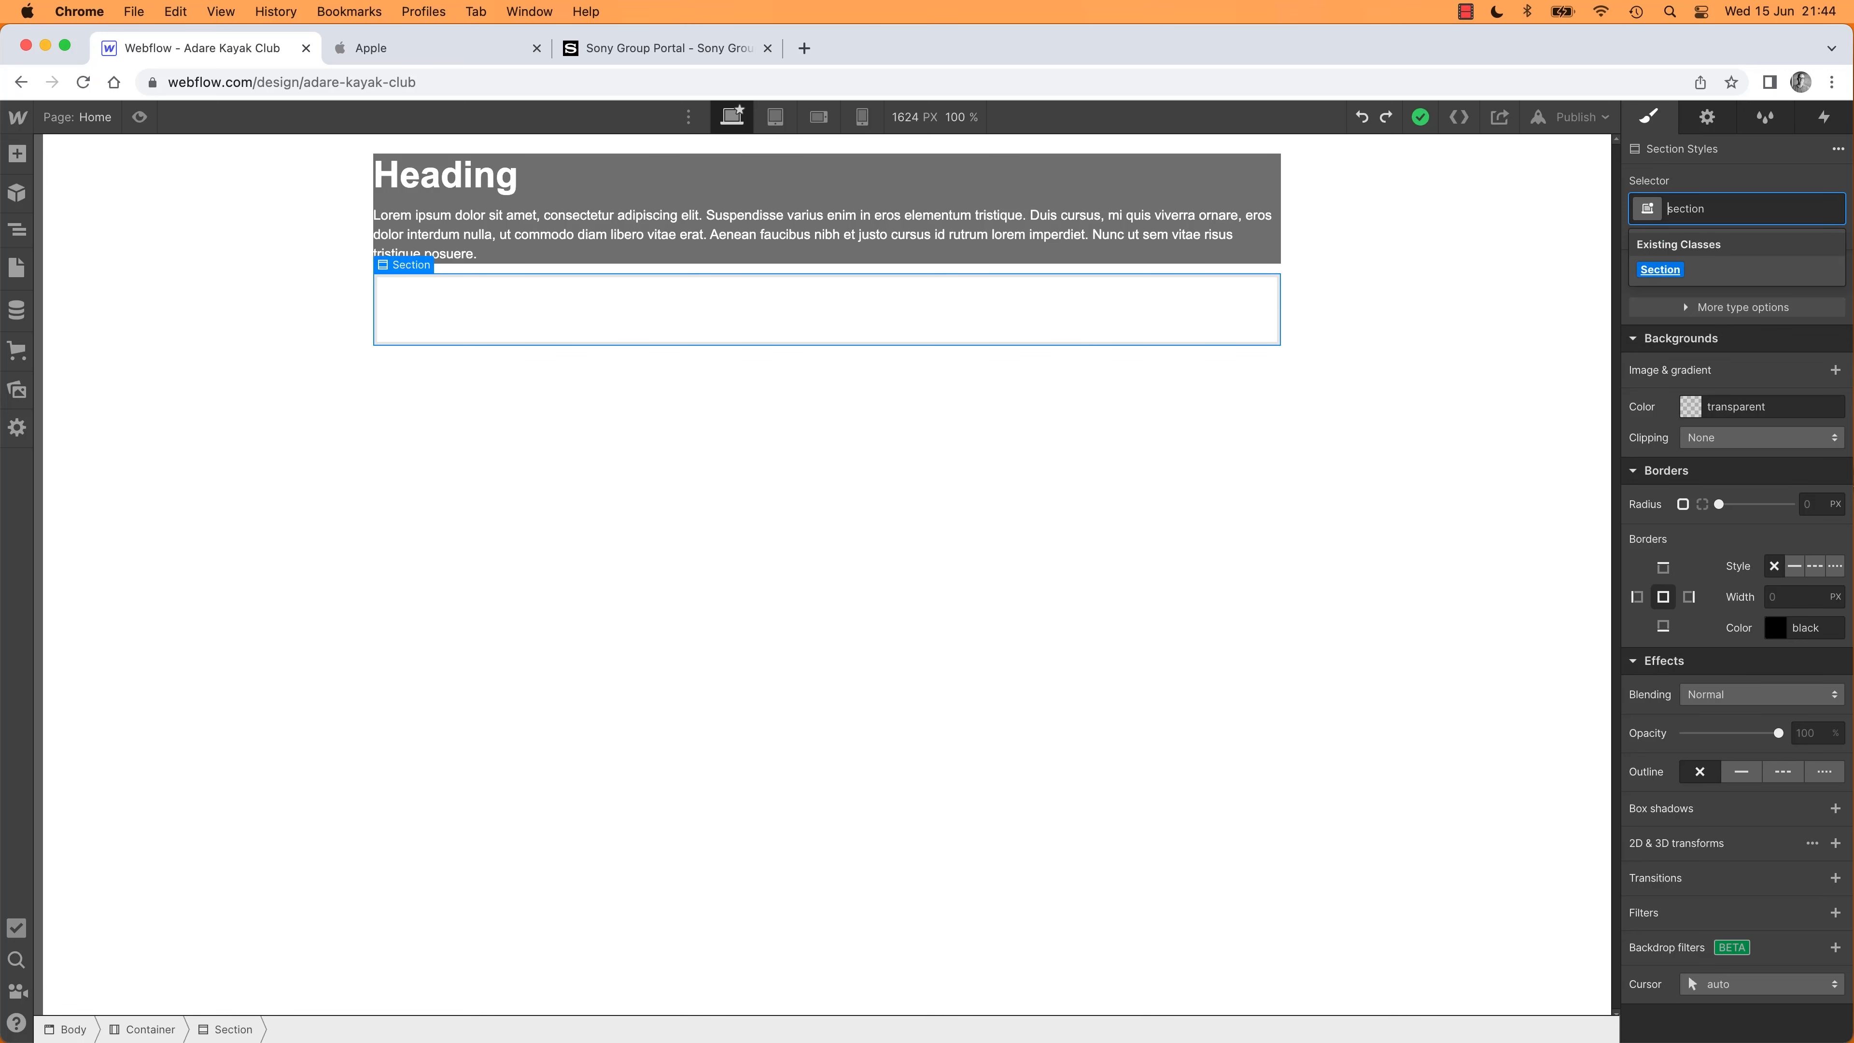
key("Delete")
type("Section")
type("-")
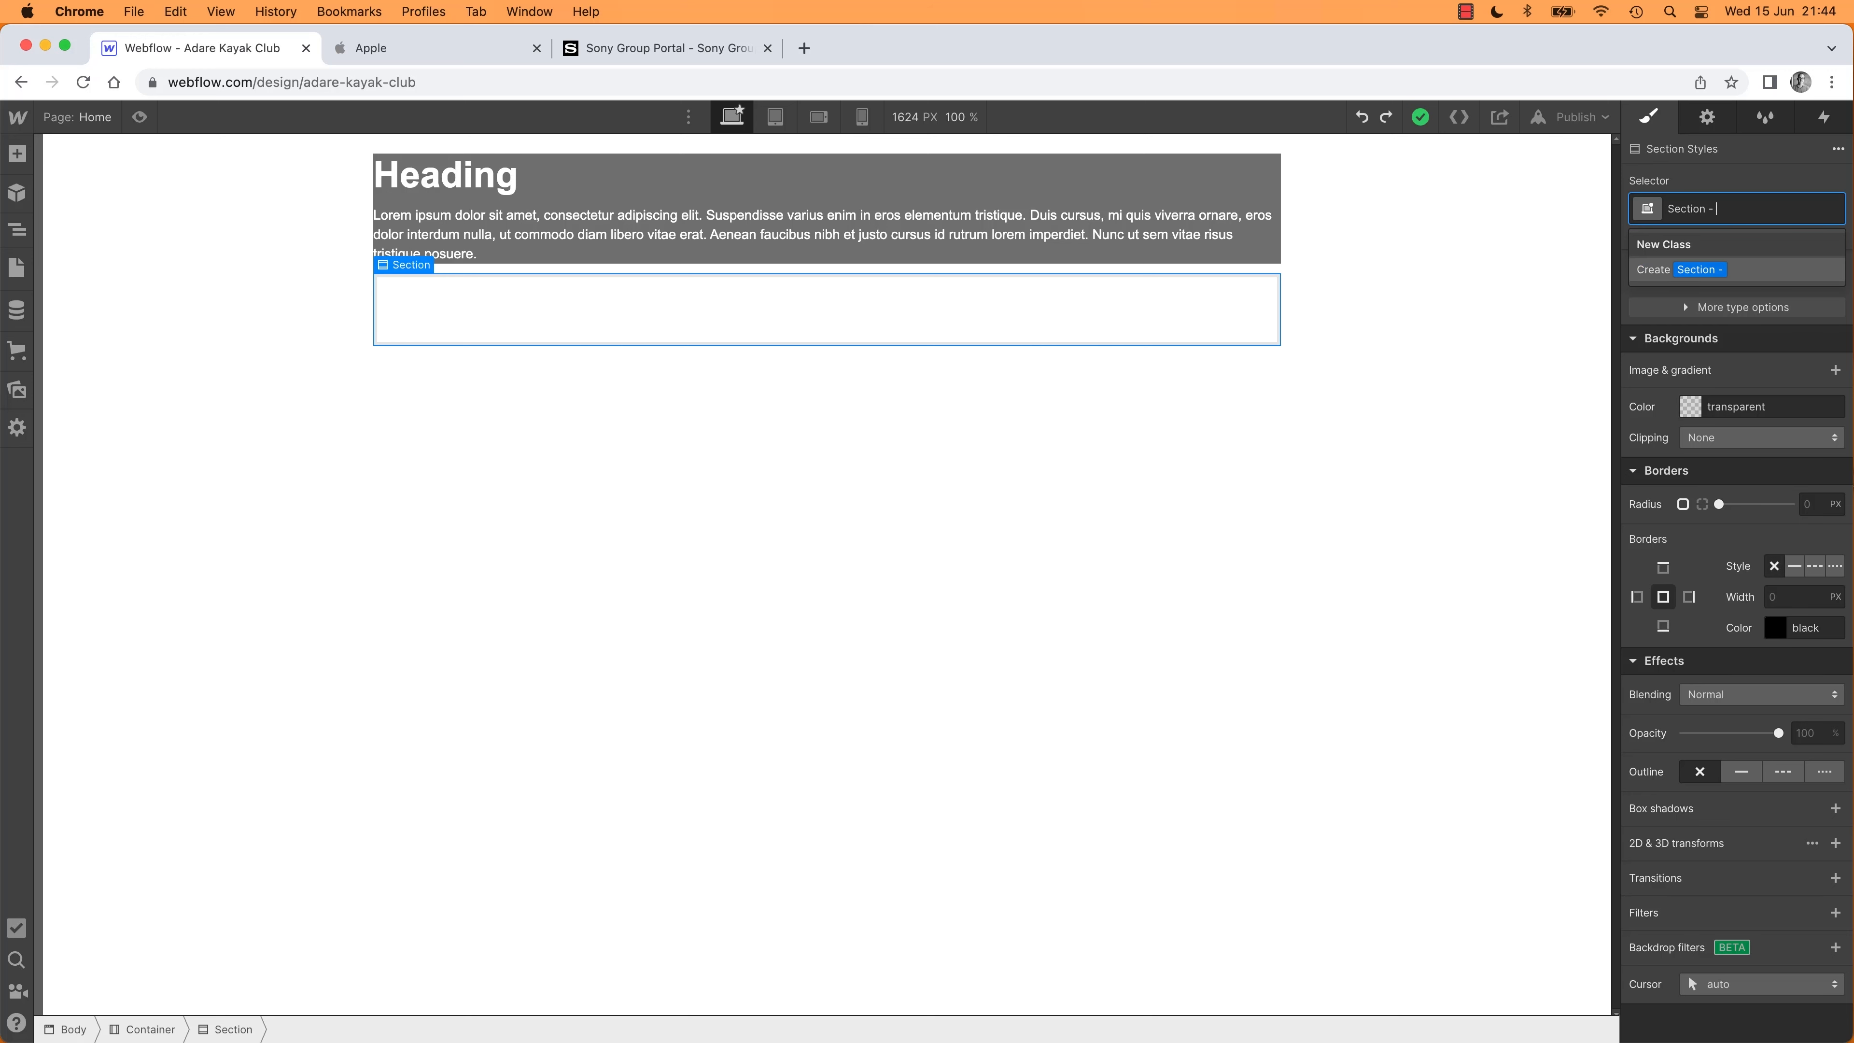
type(" Sponsers")
key("Return")
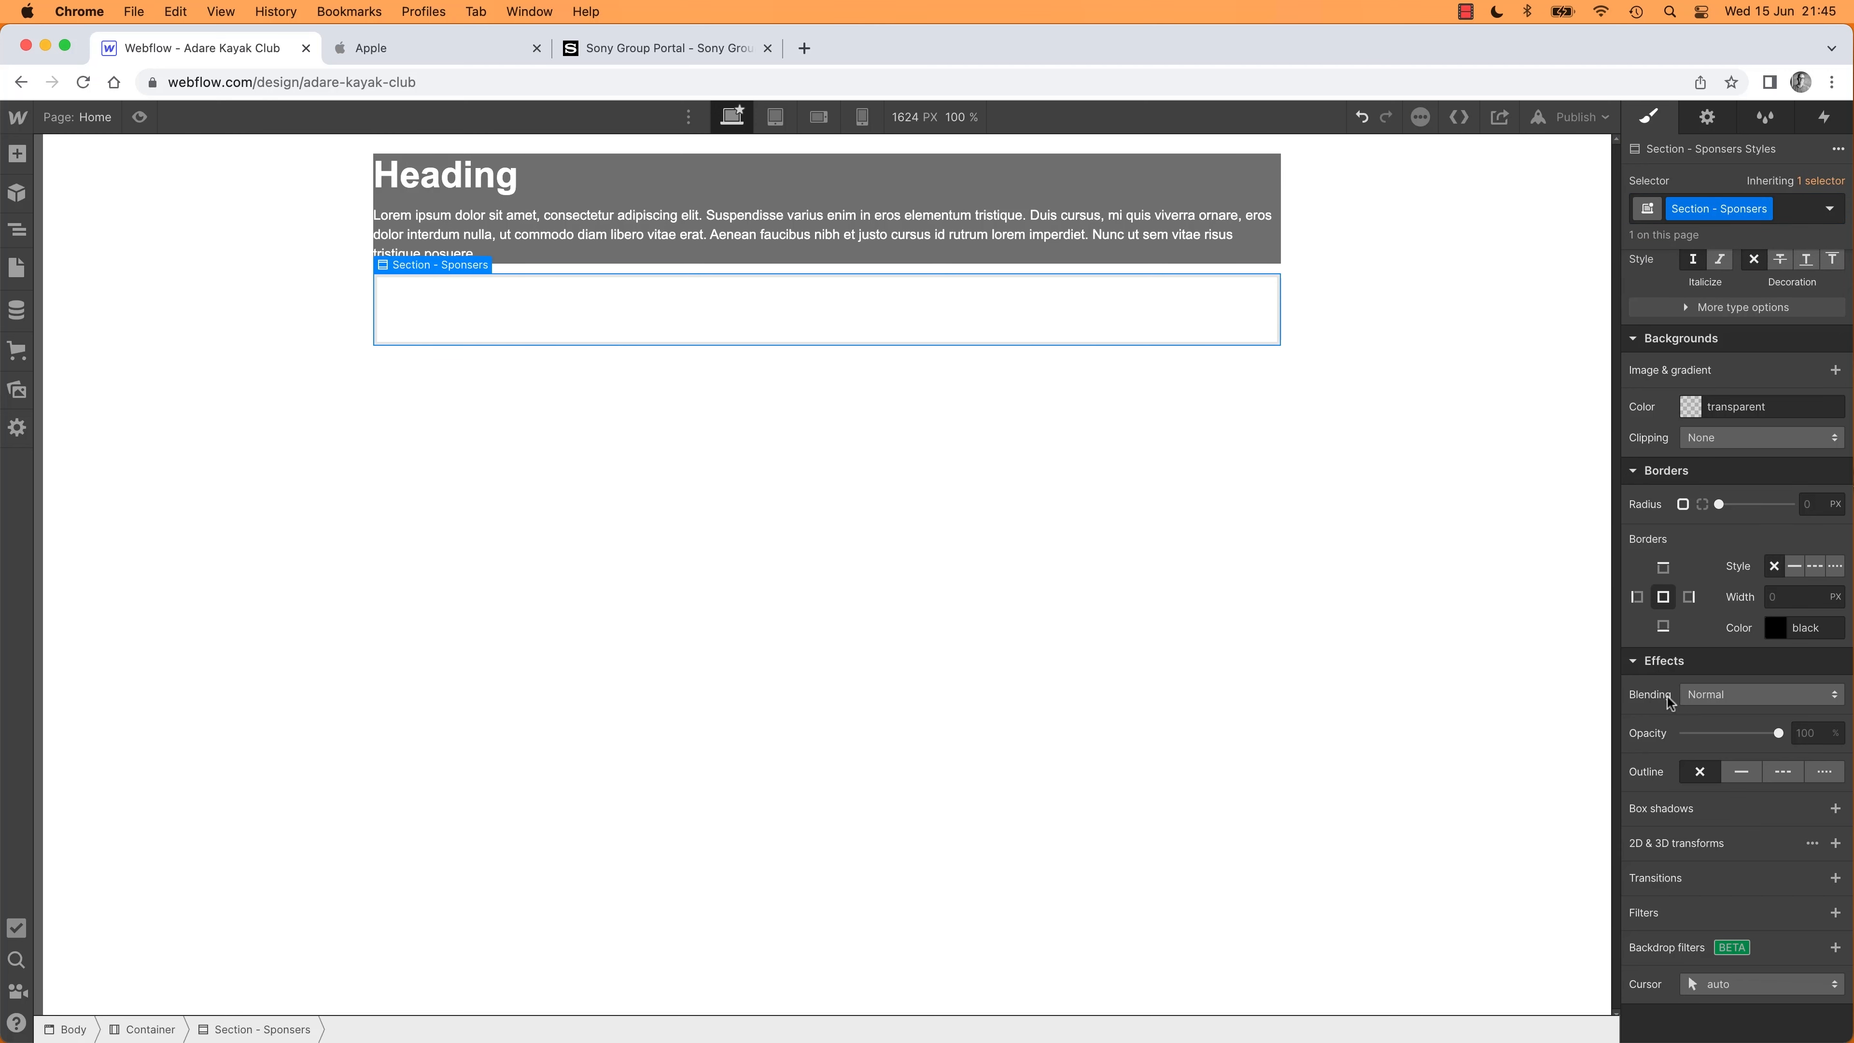
Give the Section - Sponsers class a light grey #c2c2c2 background color and reselect that section
left_click(1777, 629)
left_click(1778, 630)
left_click(1685, 408)
left_click(1744, 527)
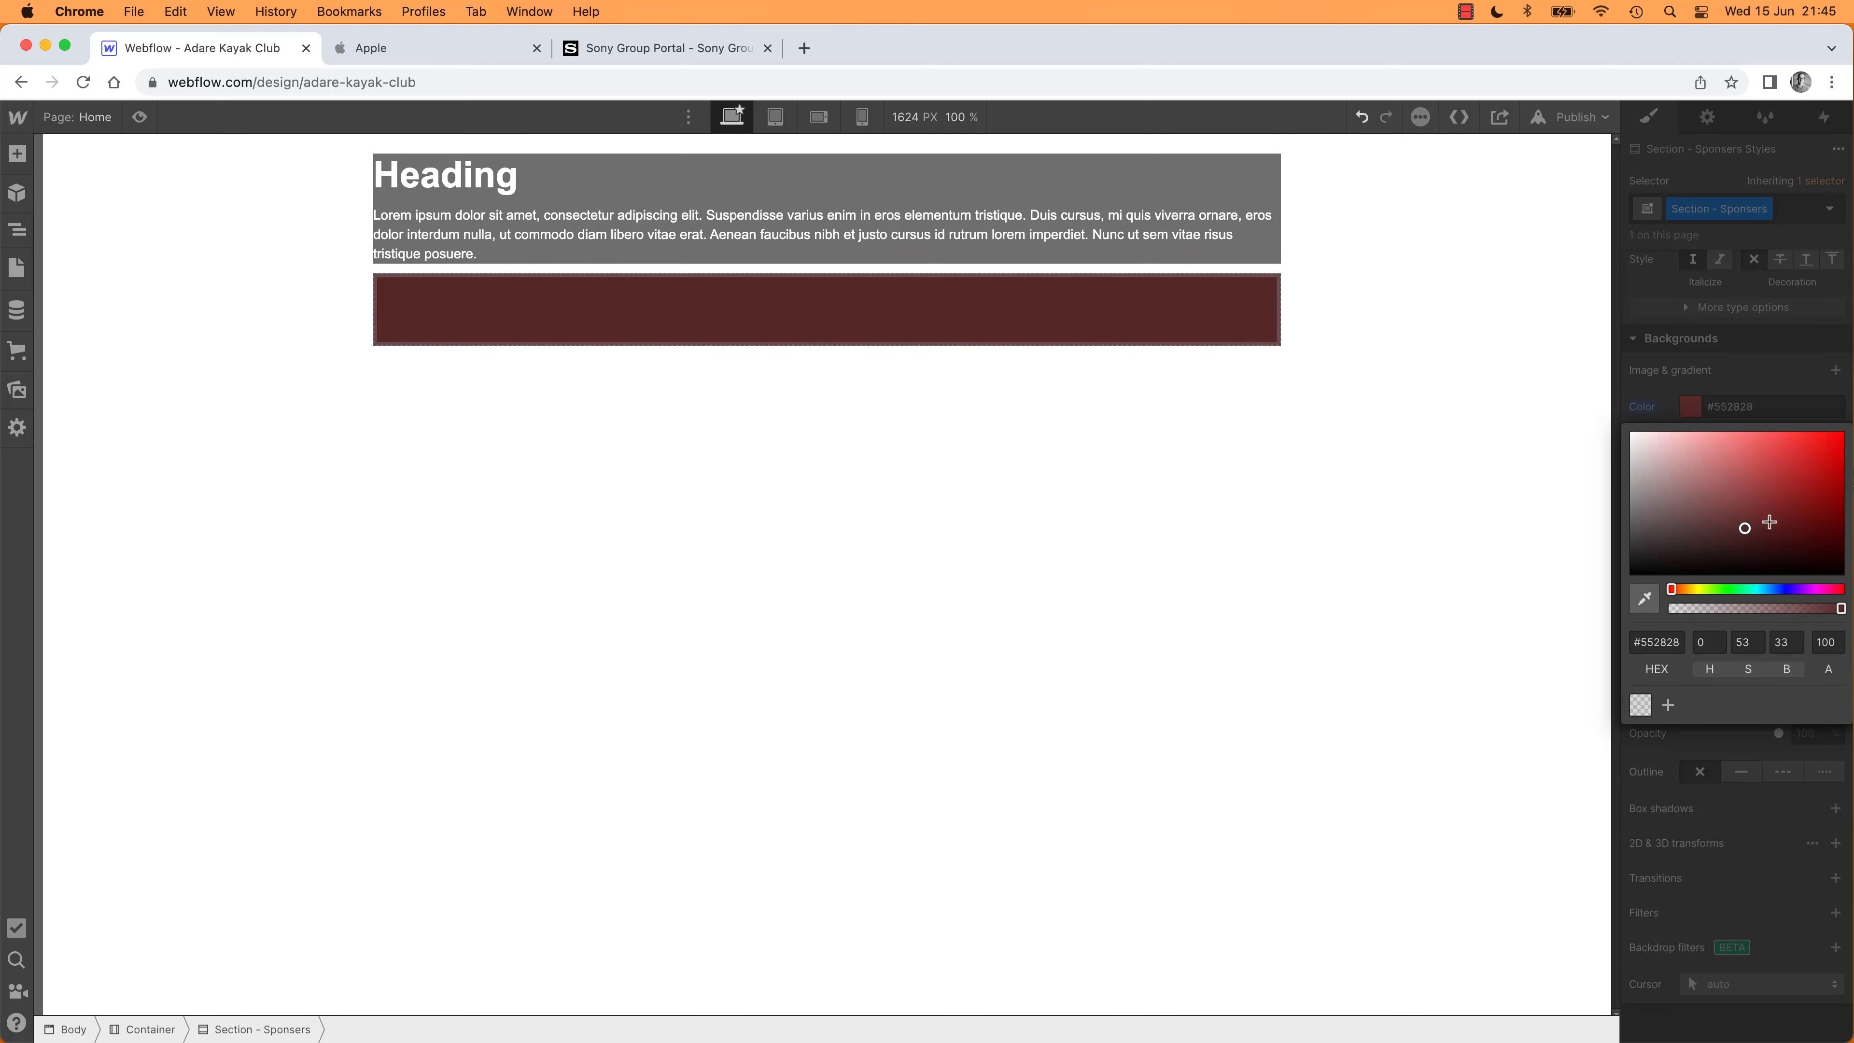
left_click_drag(1770, 522, 1606, 476)
left_click(1490, 542)
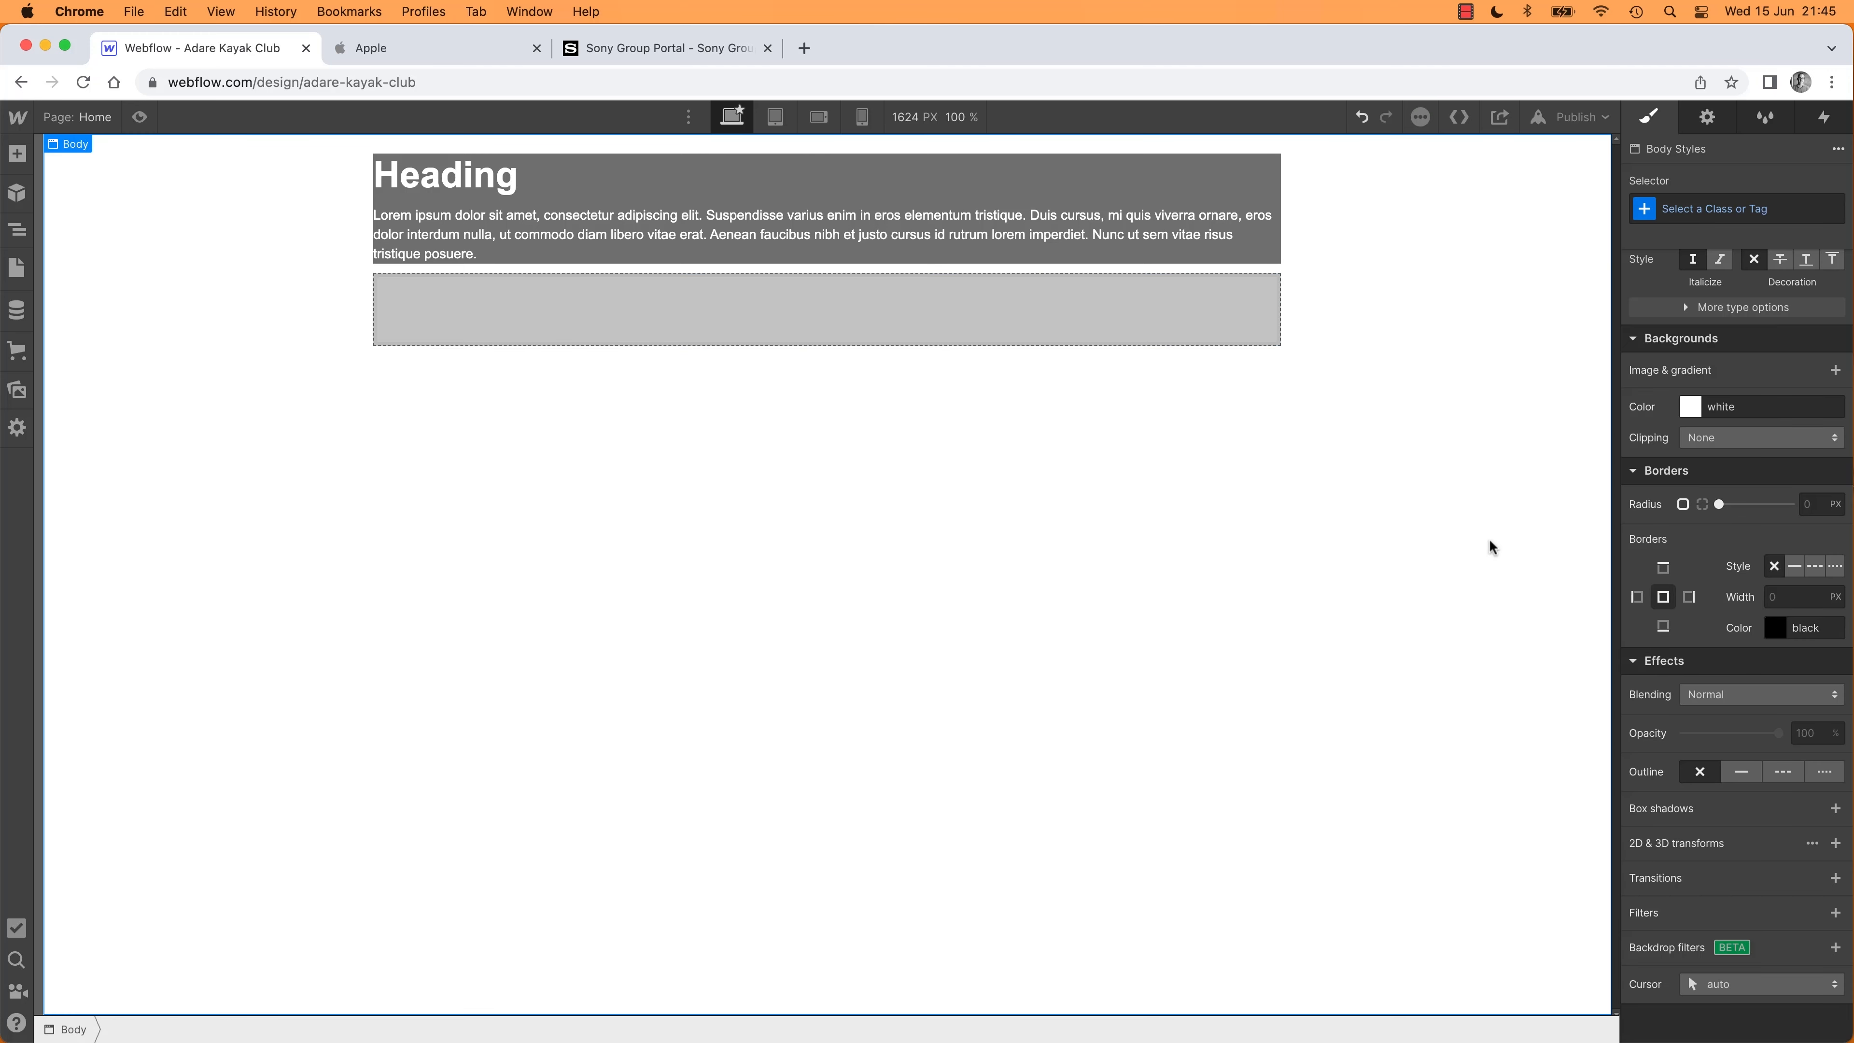
left_click(1108, 322)
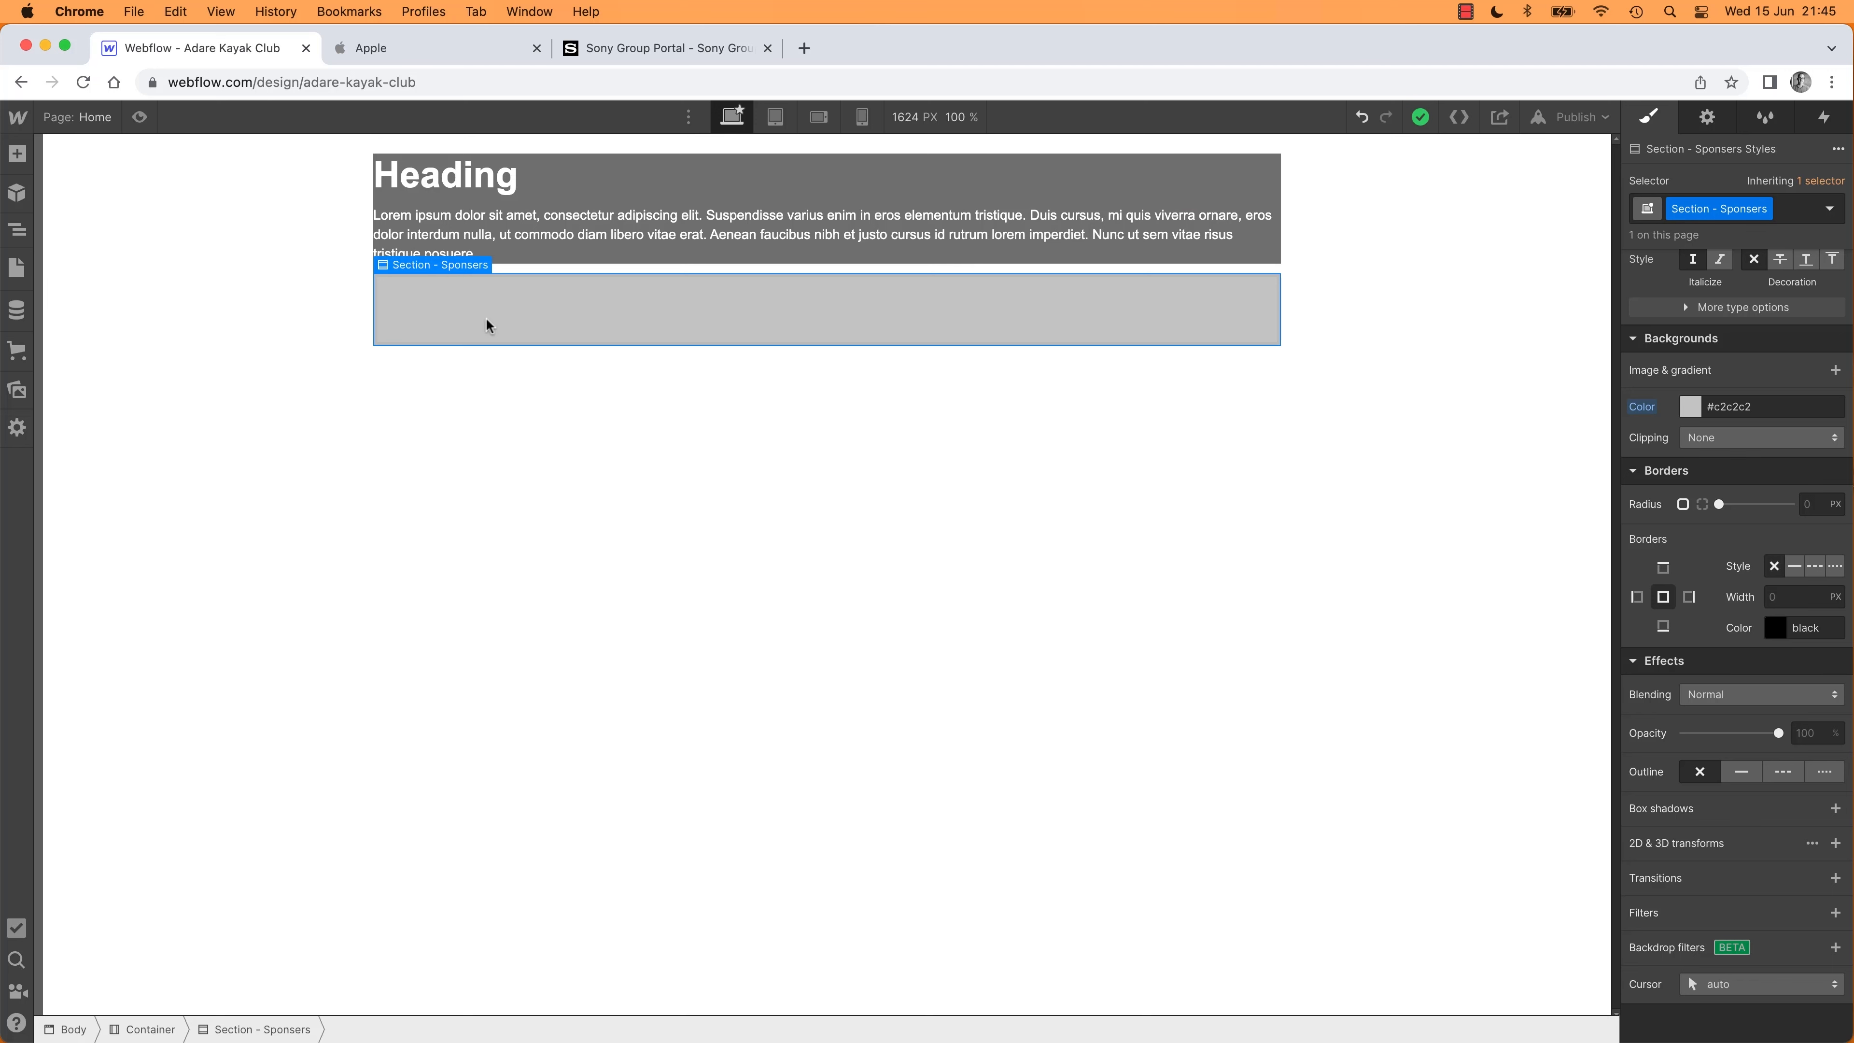
Select the dark grey section around the heading and paragraph and rename its class to "Section - Hero"
left_click(600, 239)
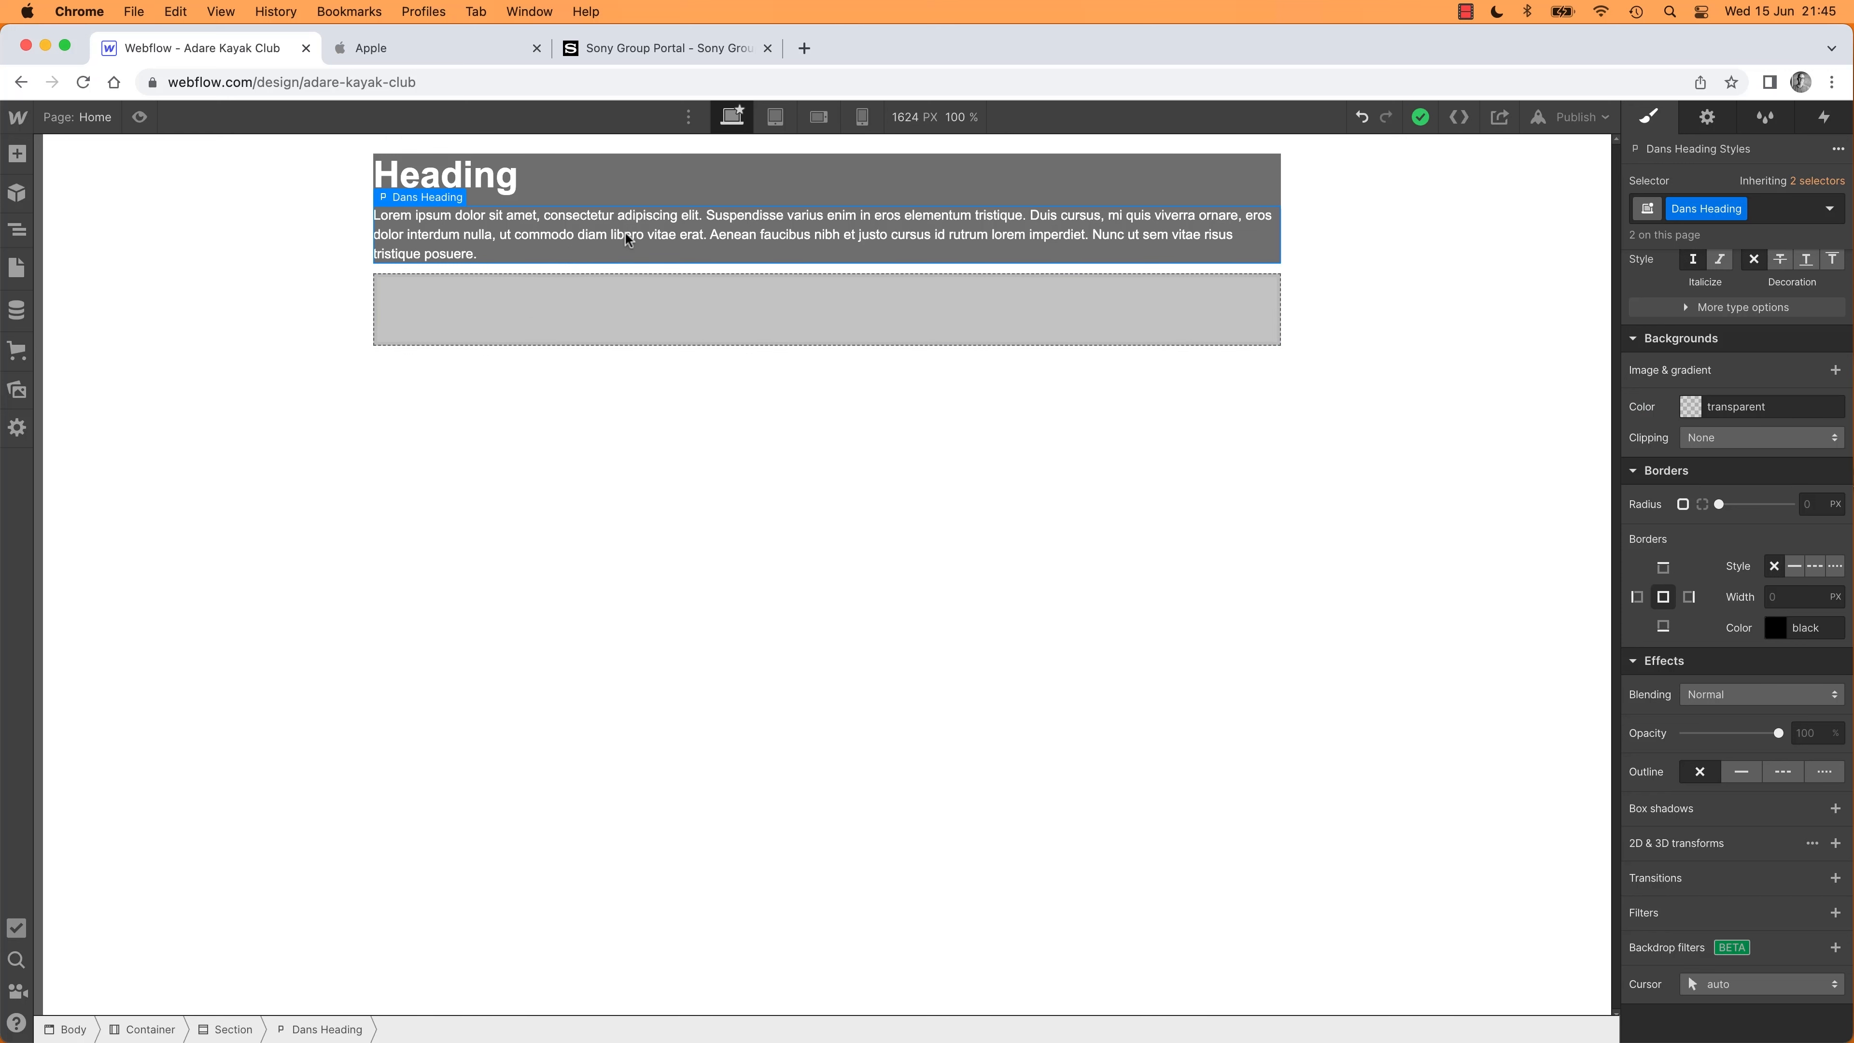
left_click(235, 1029)
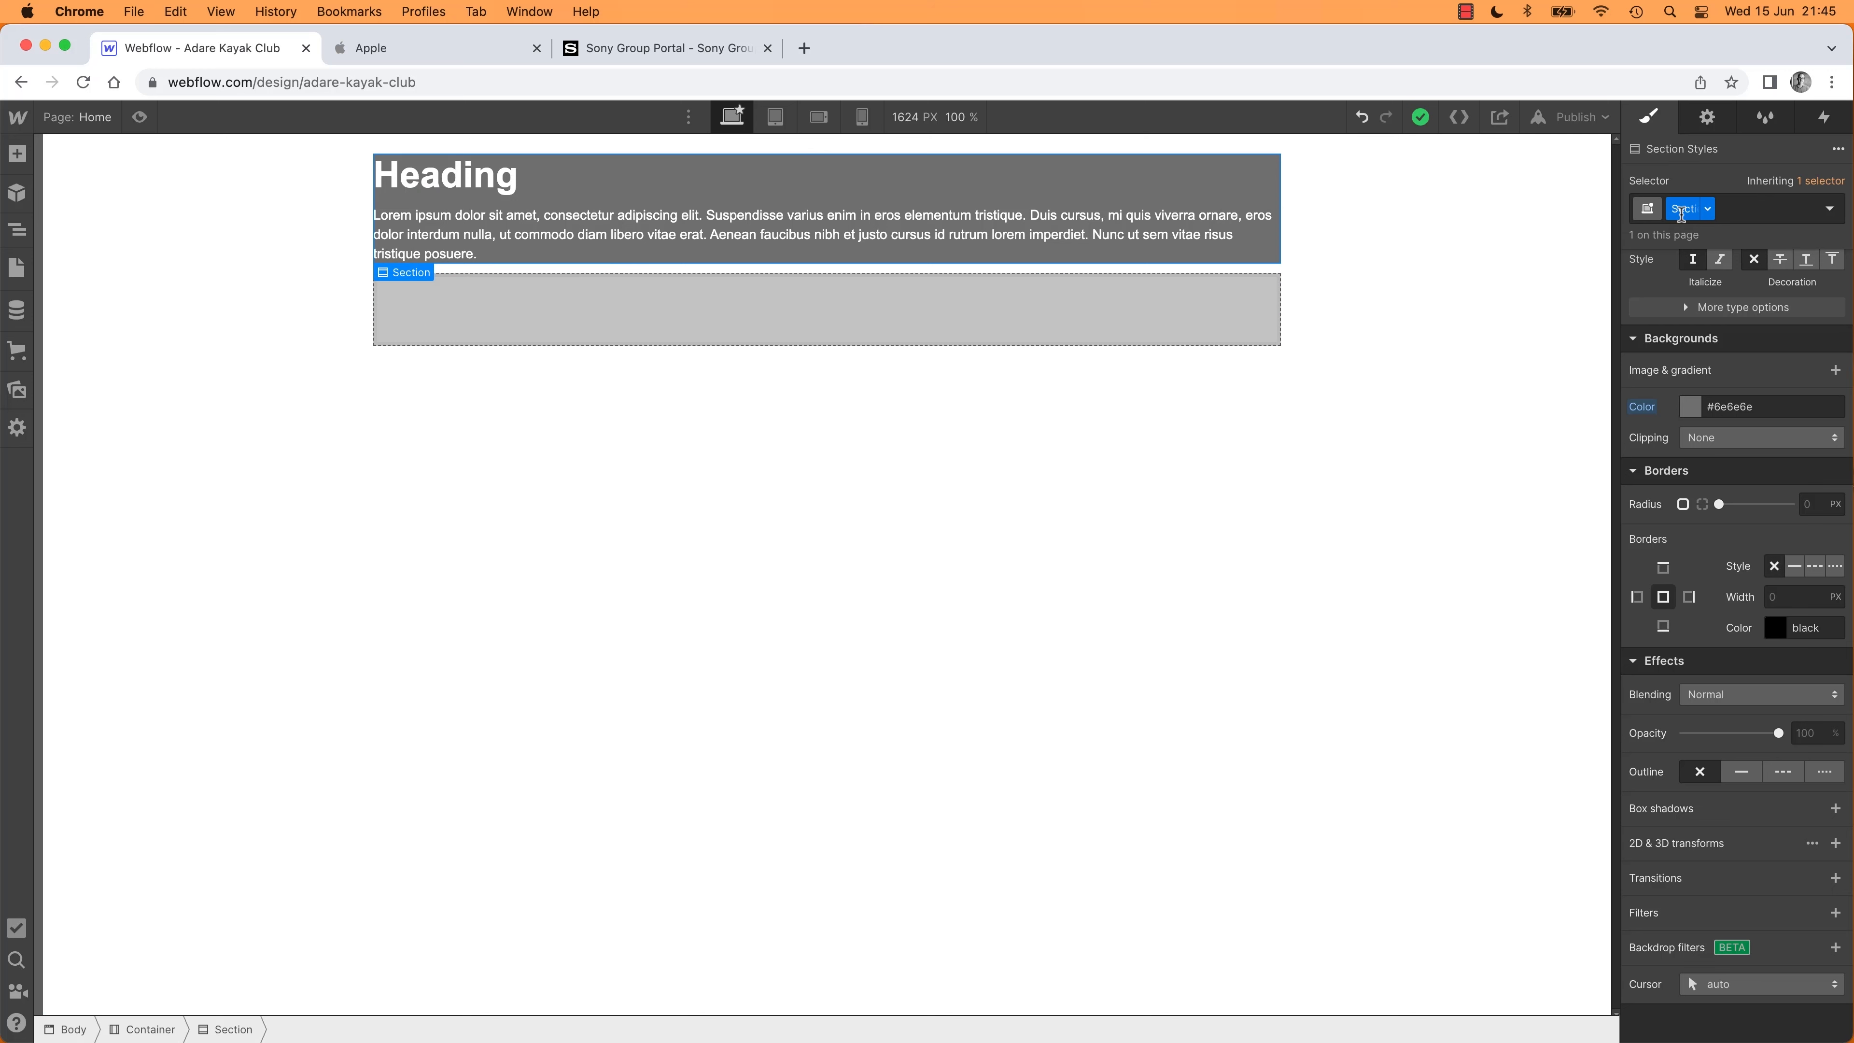
right_click(1682, 212)
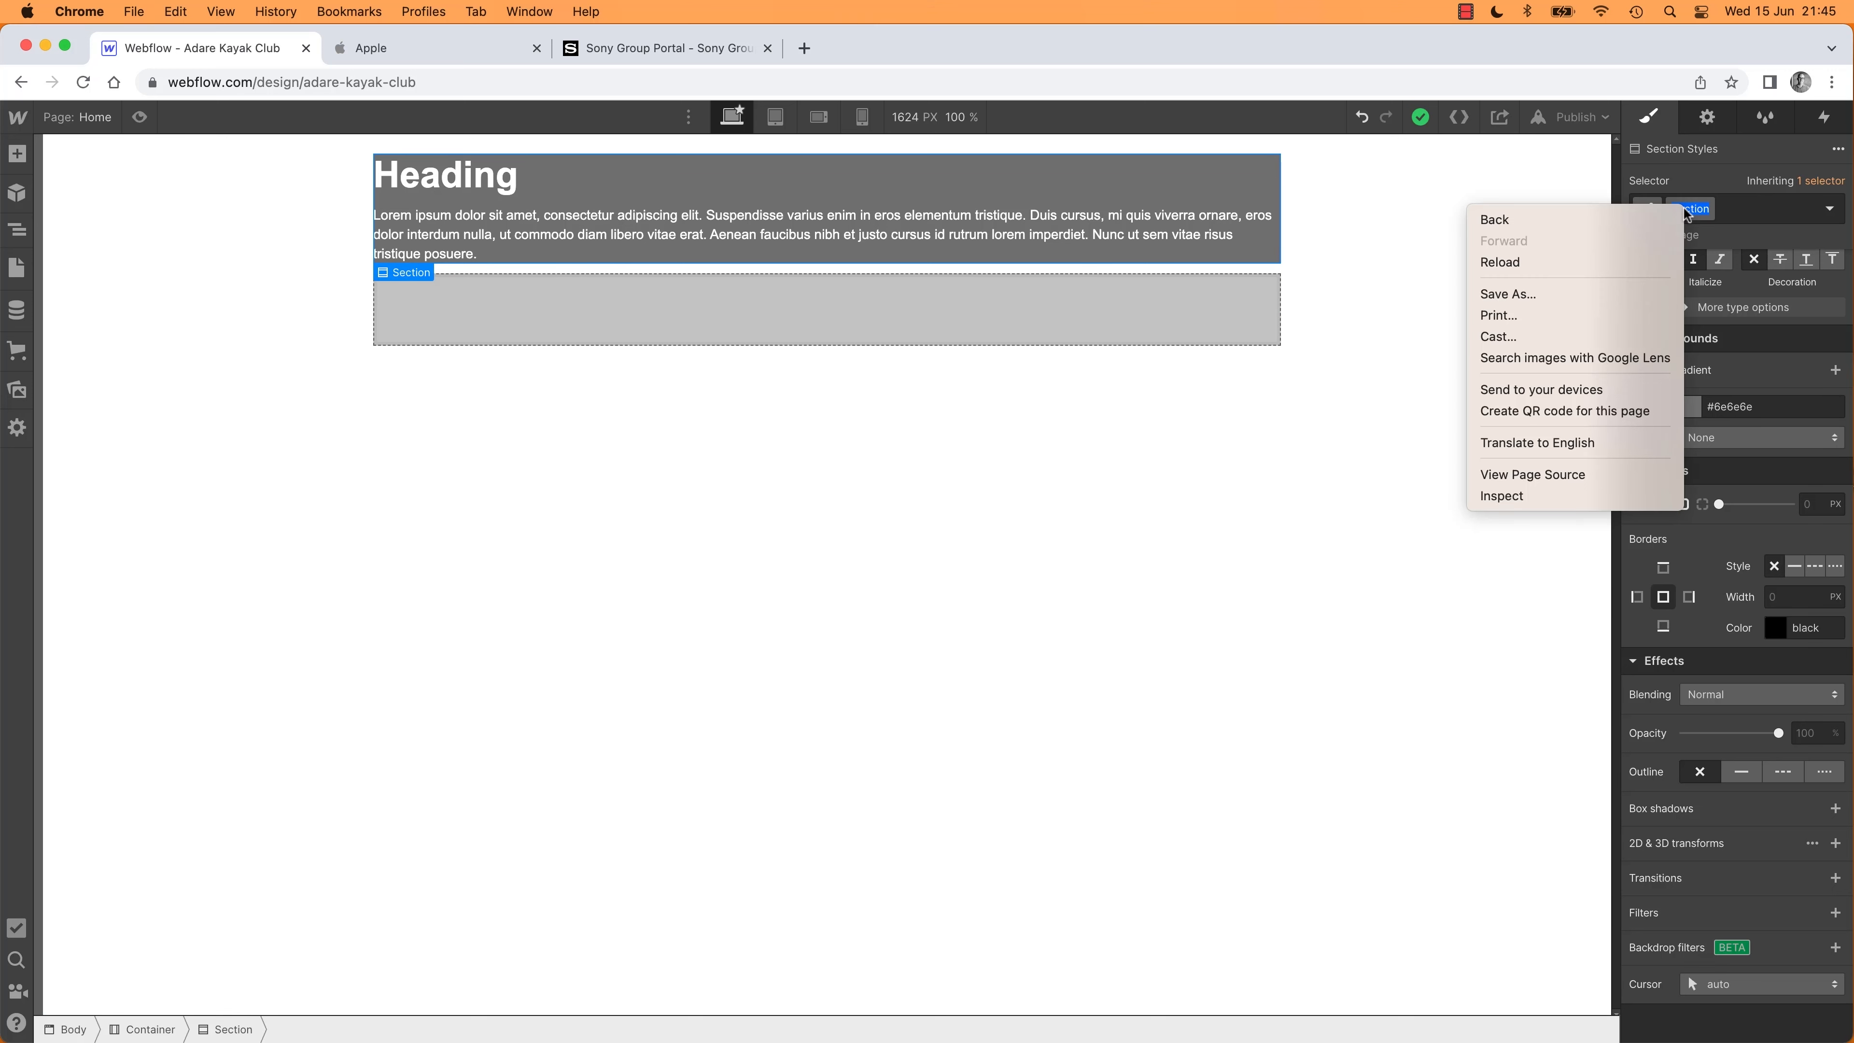
left_click(1687, 210)
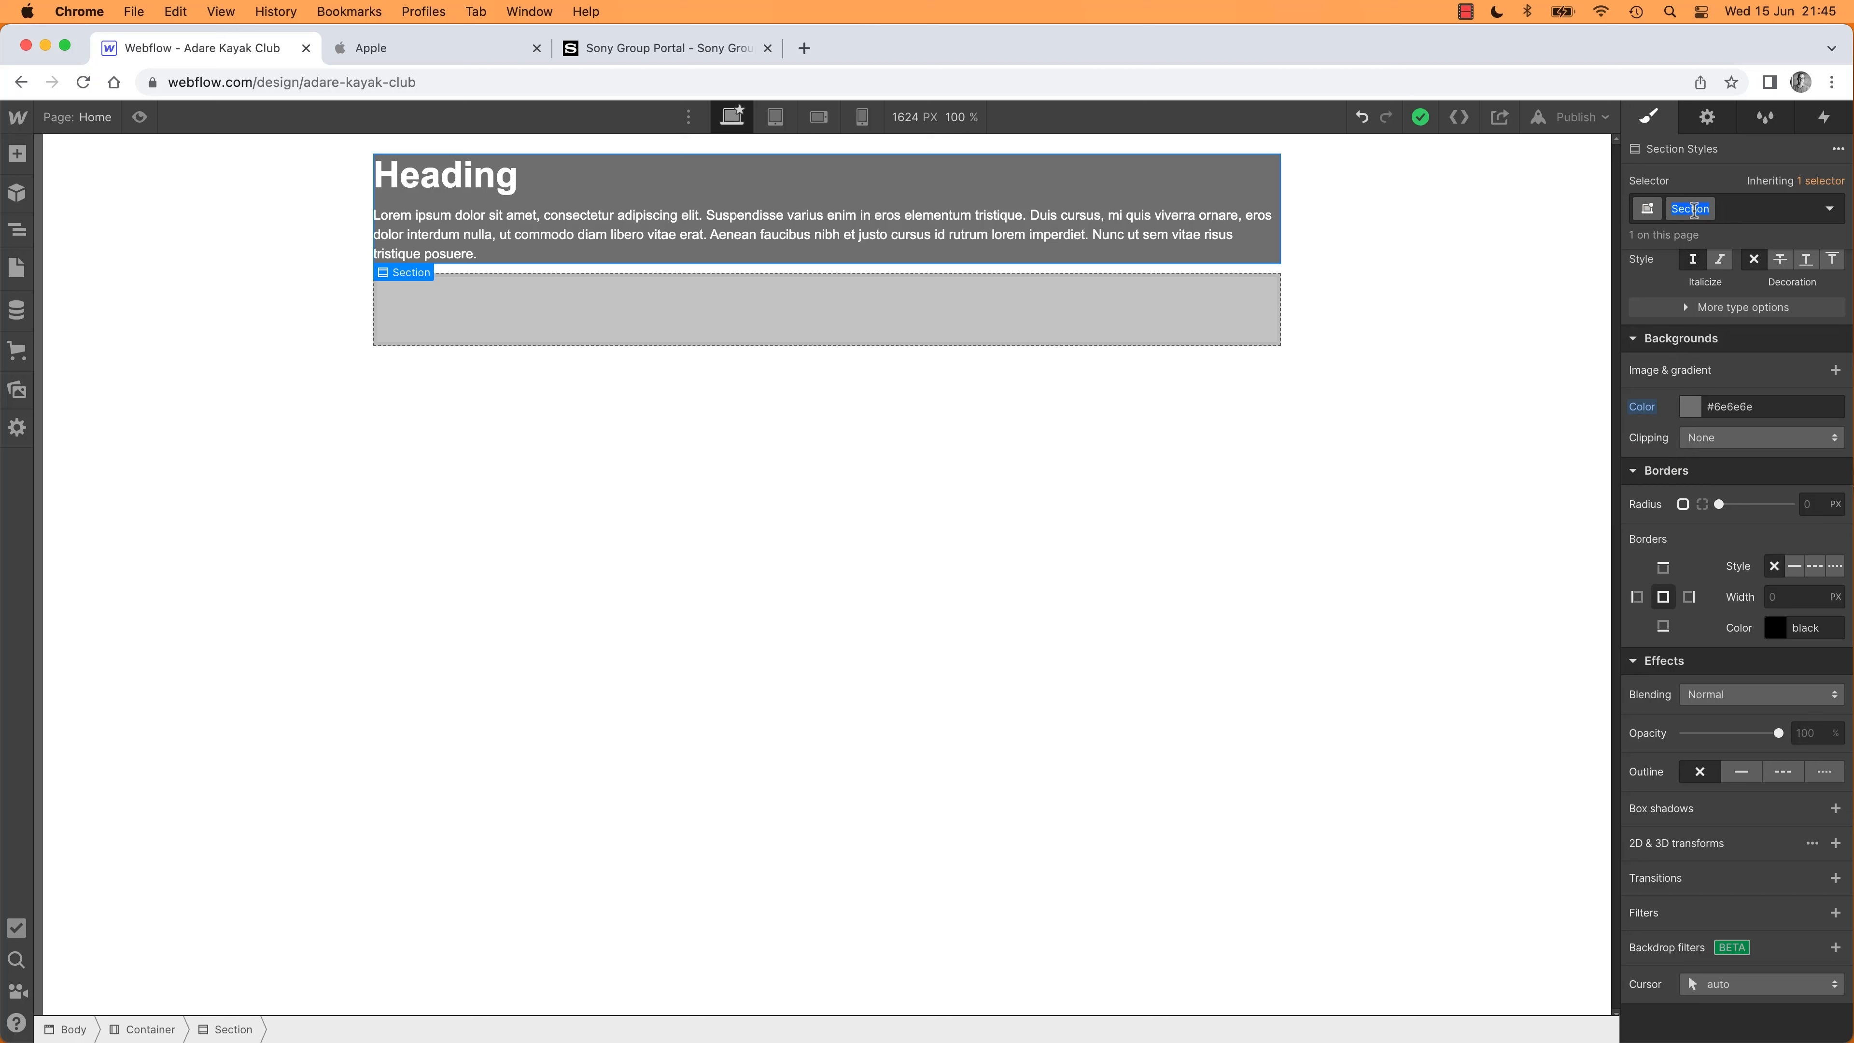
type("Section - Hero")
key("Return")
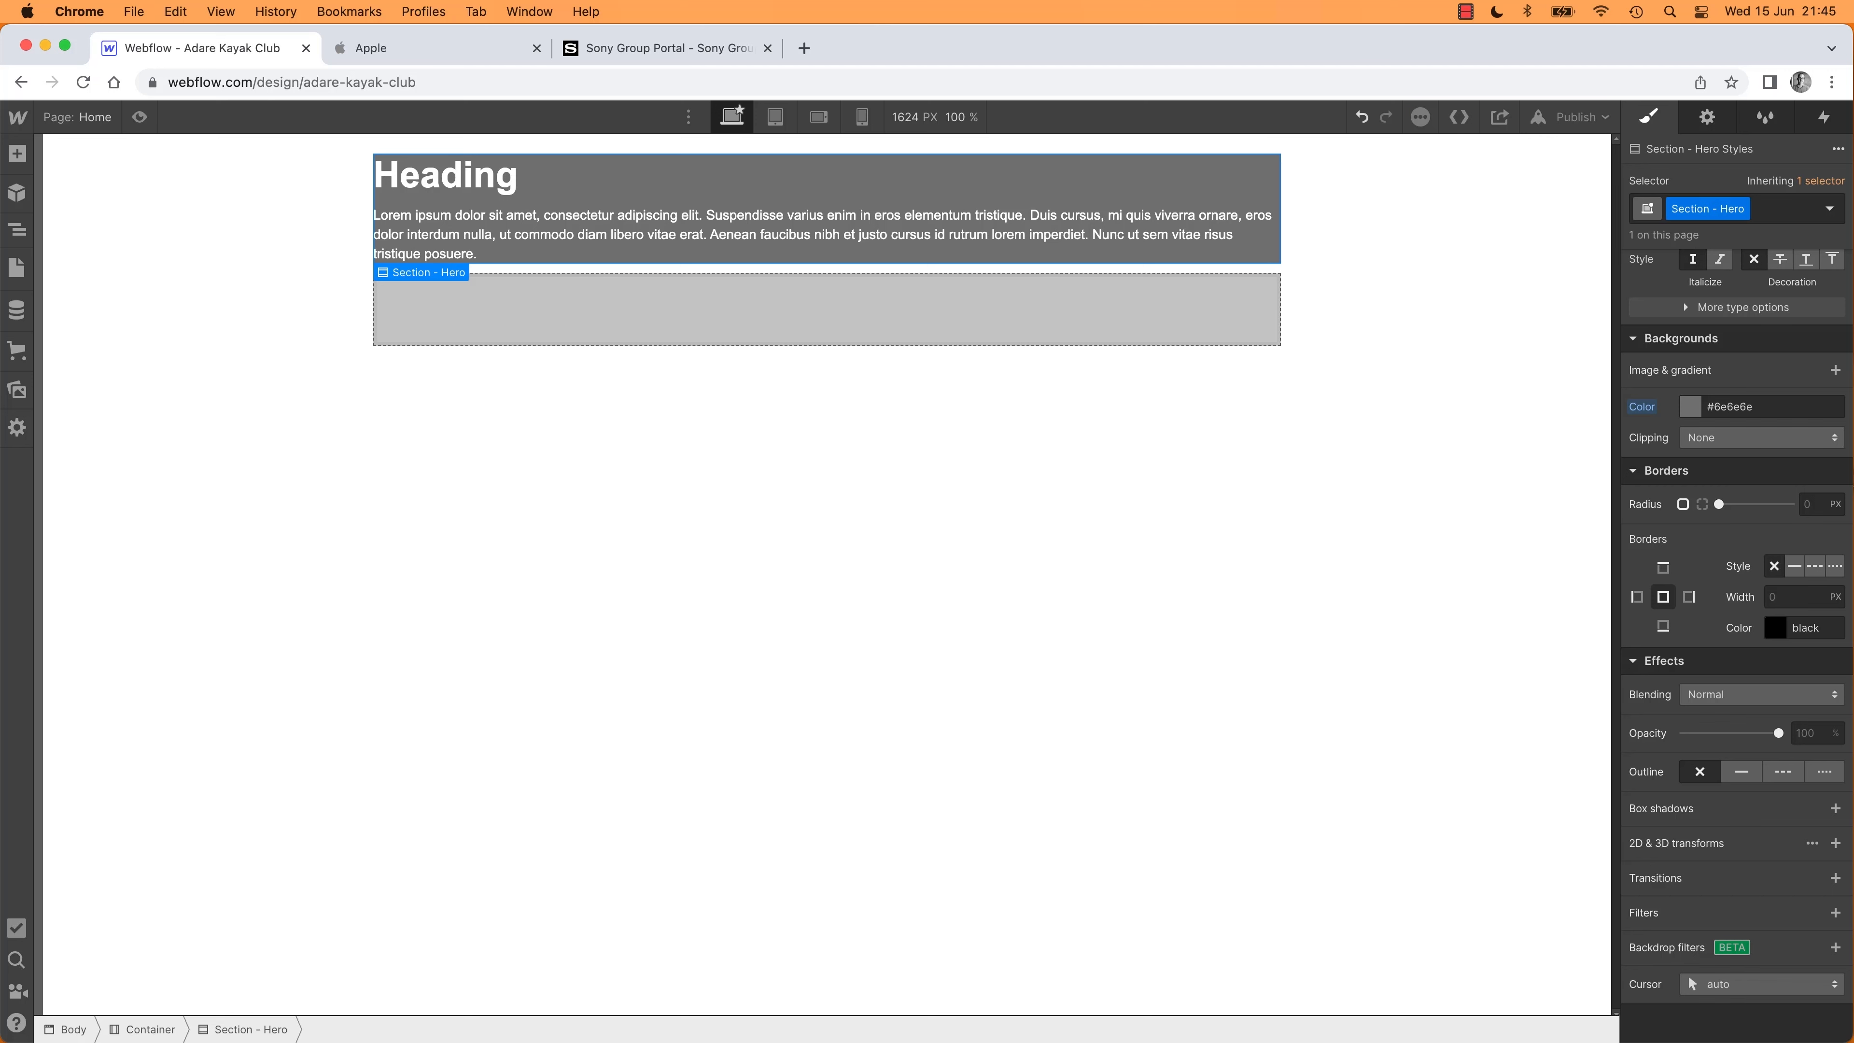
Remove the shared text class from the paragraph and from the heading inside the hero section
left_click(836, 342)
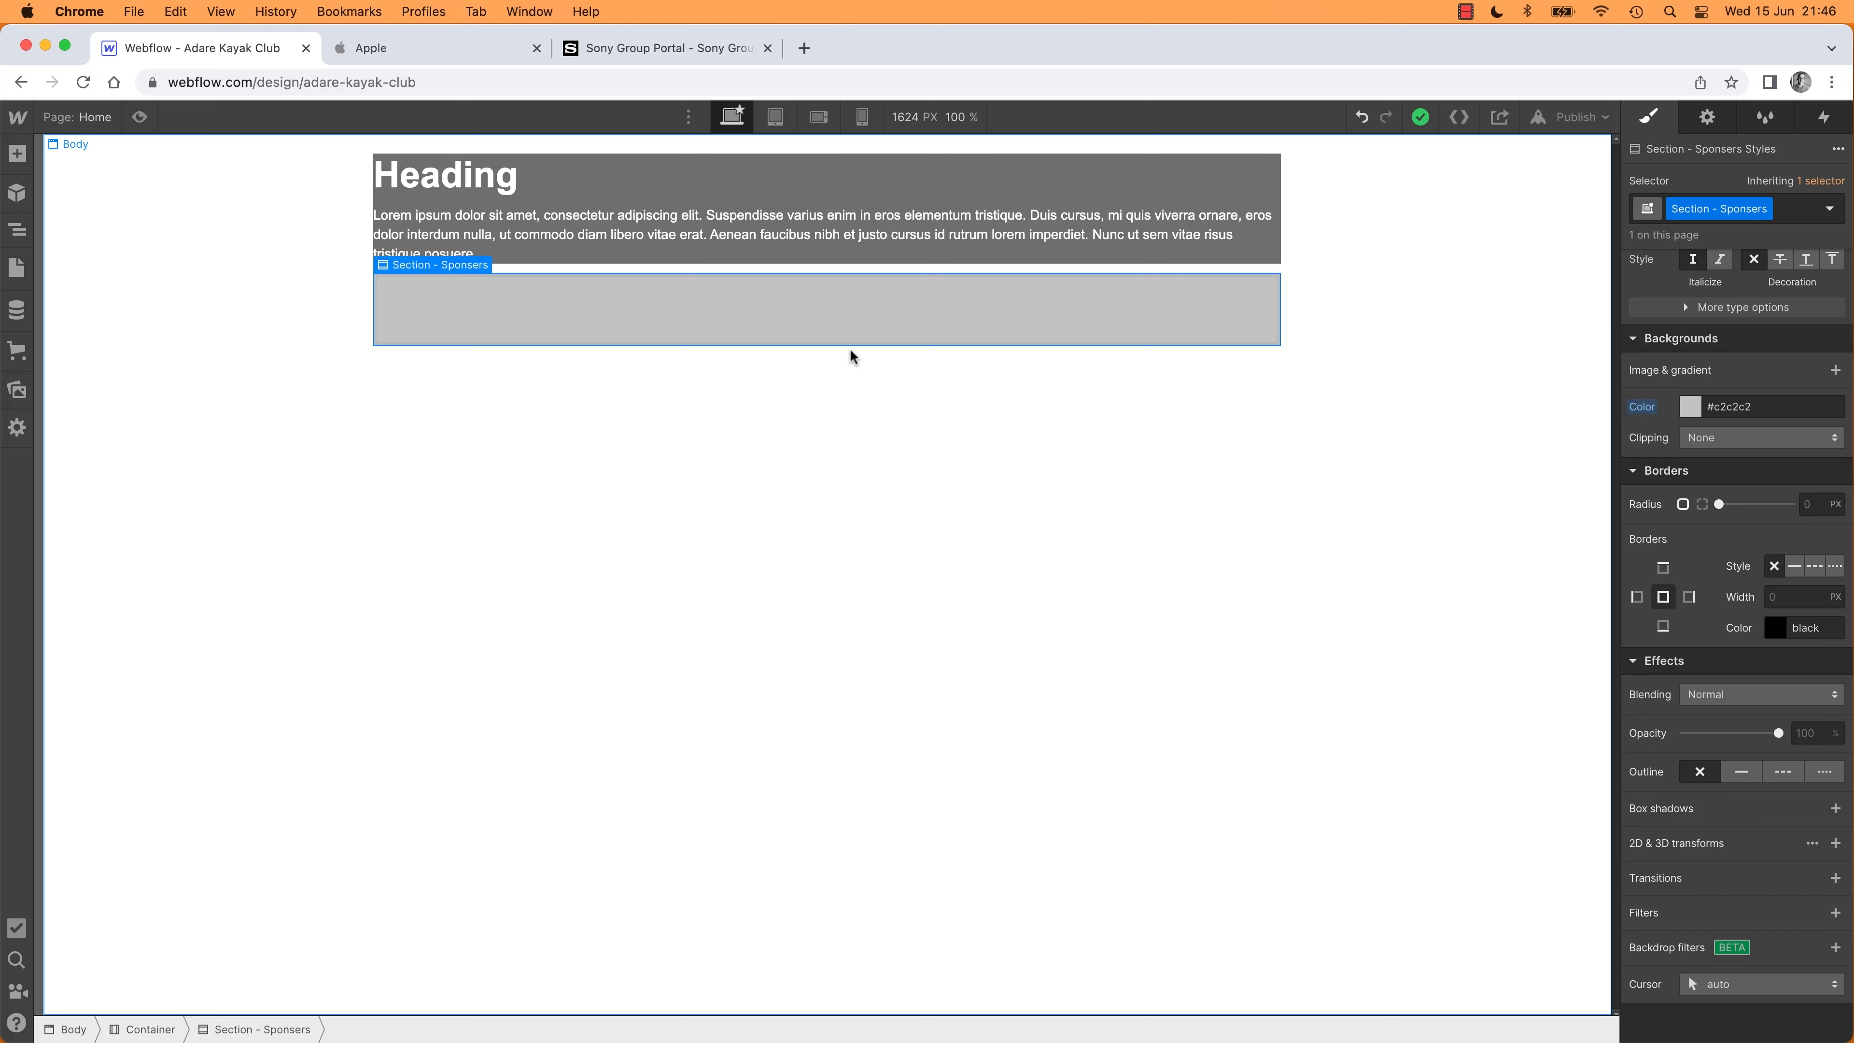
key("super+z")
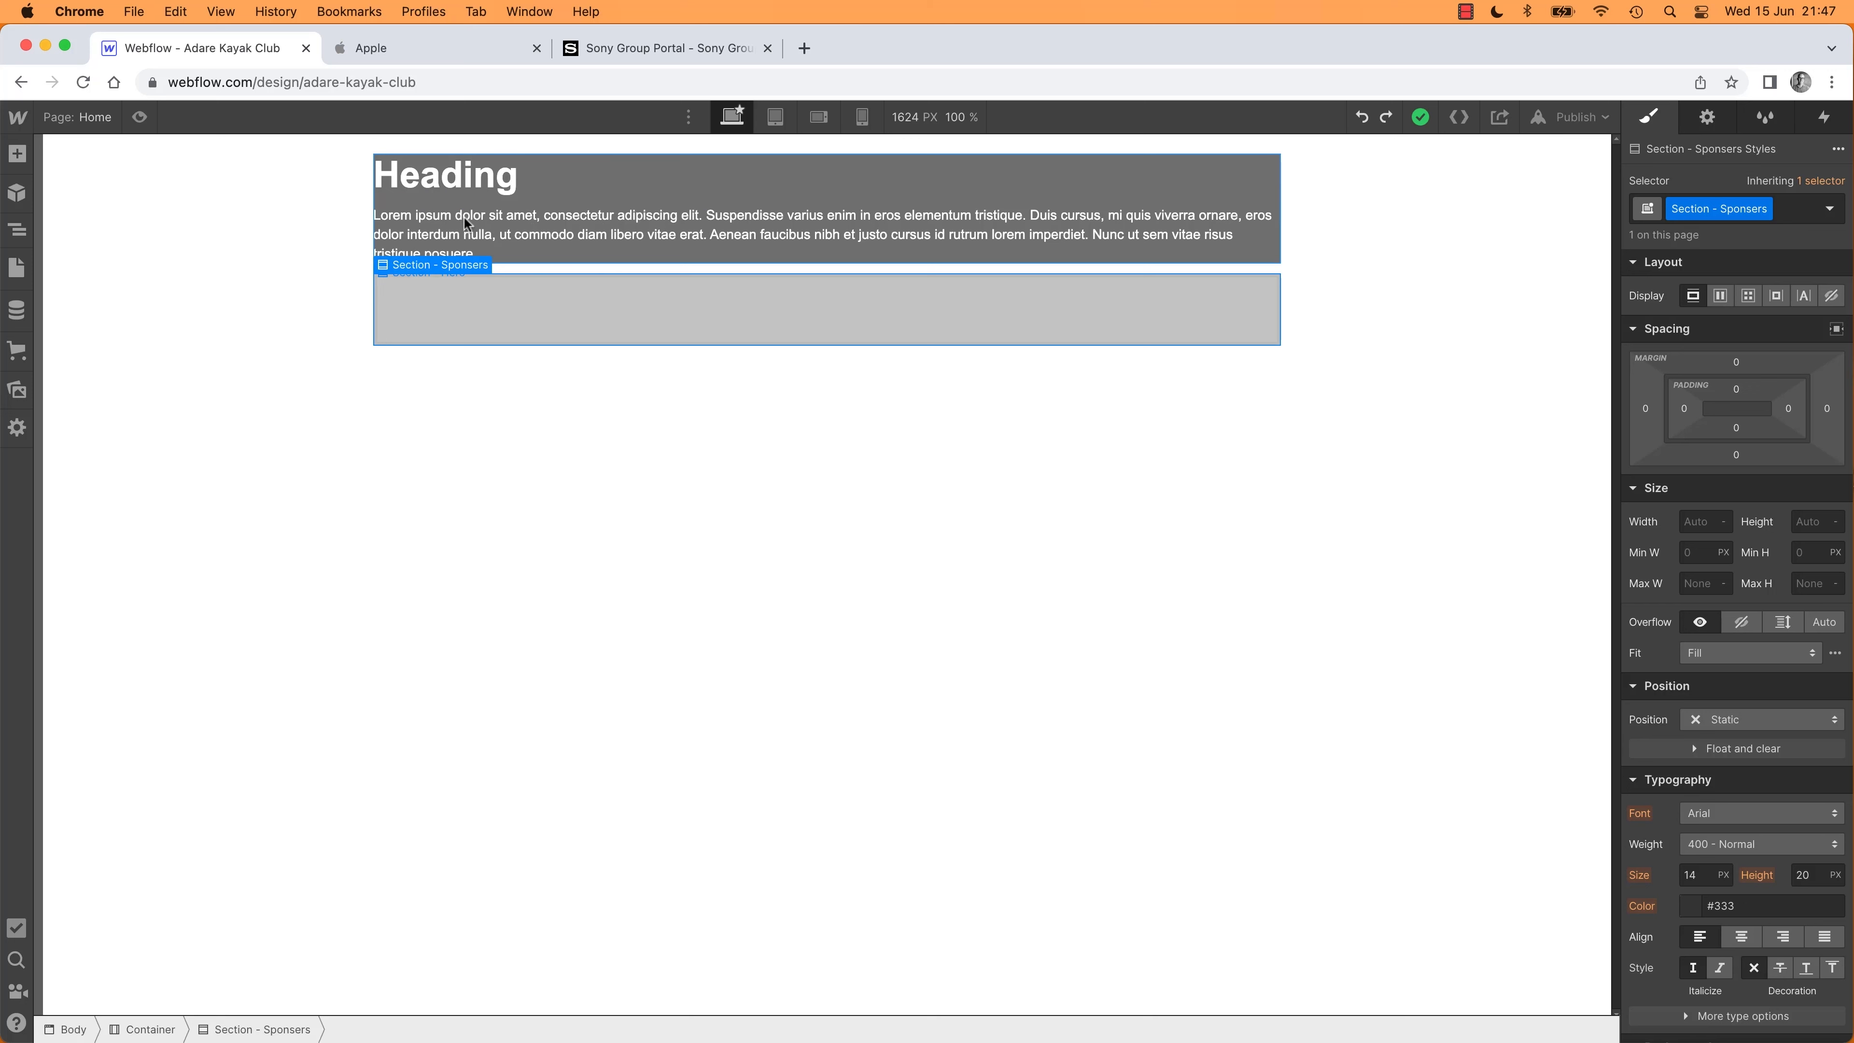
left_click(535, 216)
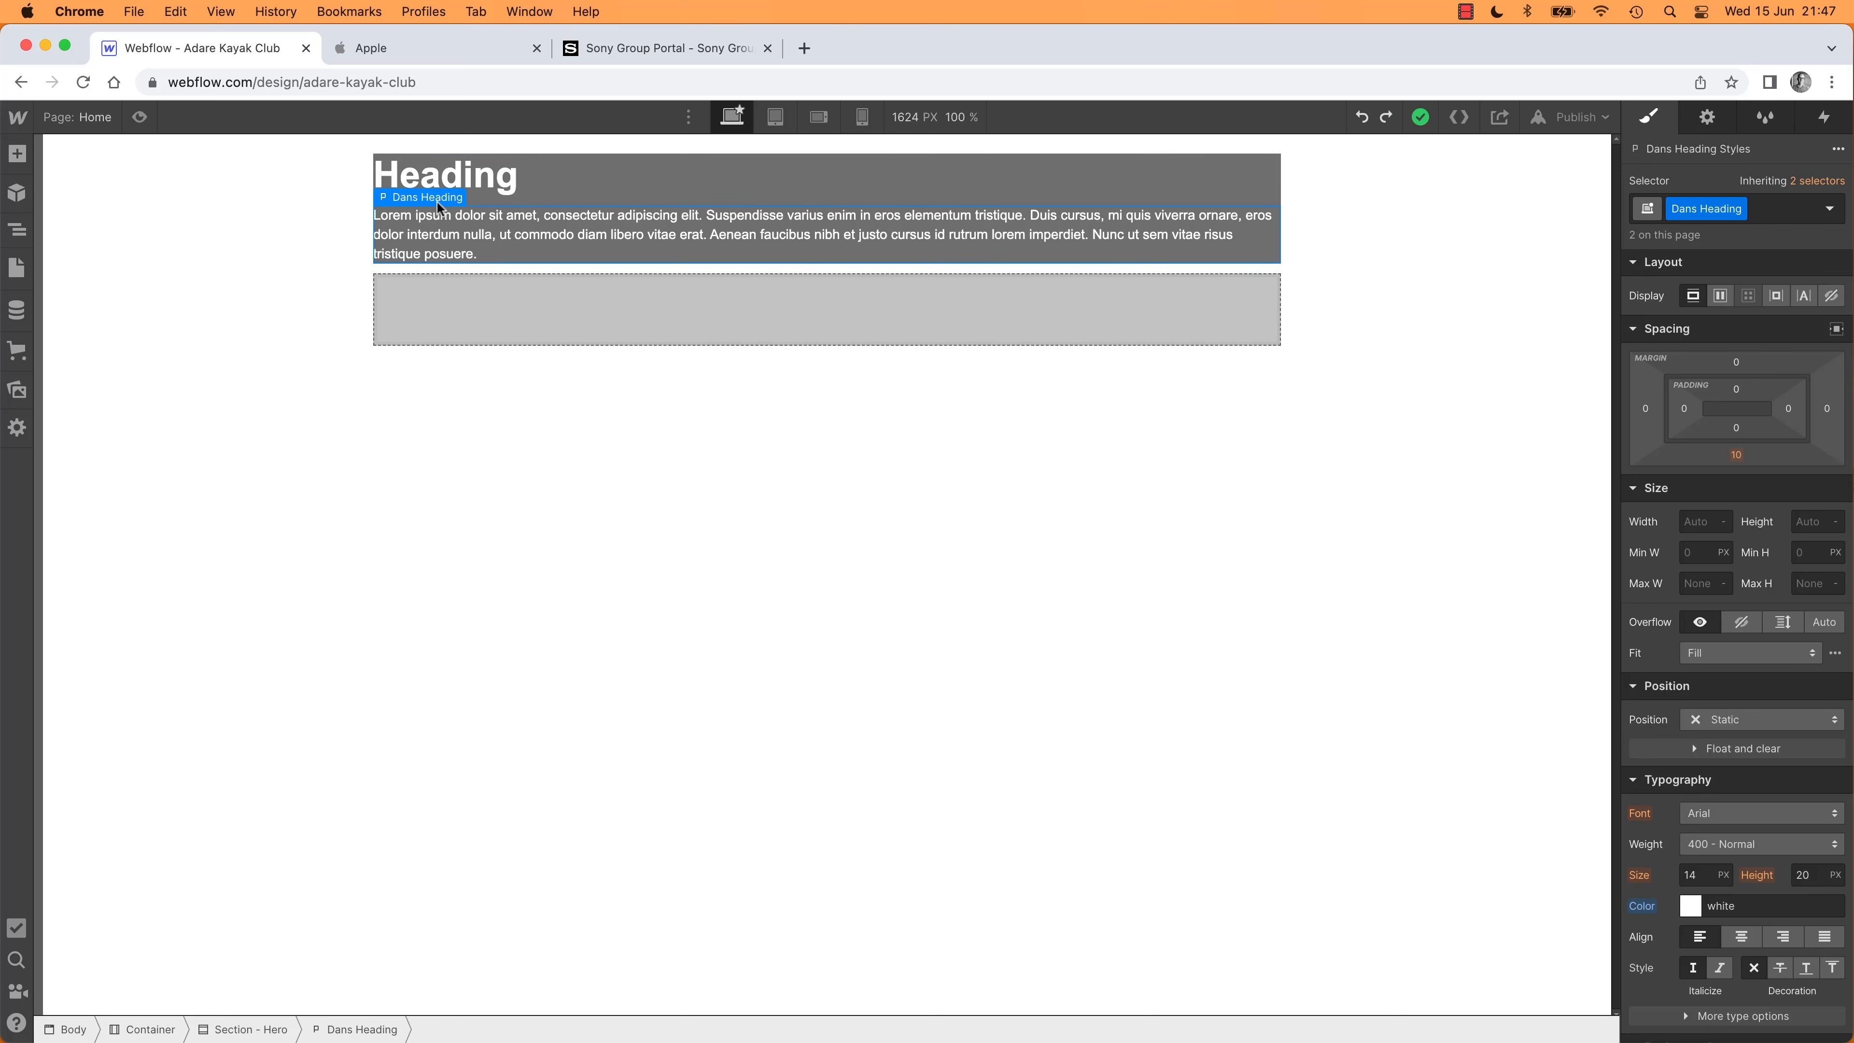
left_click(484, 192)
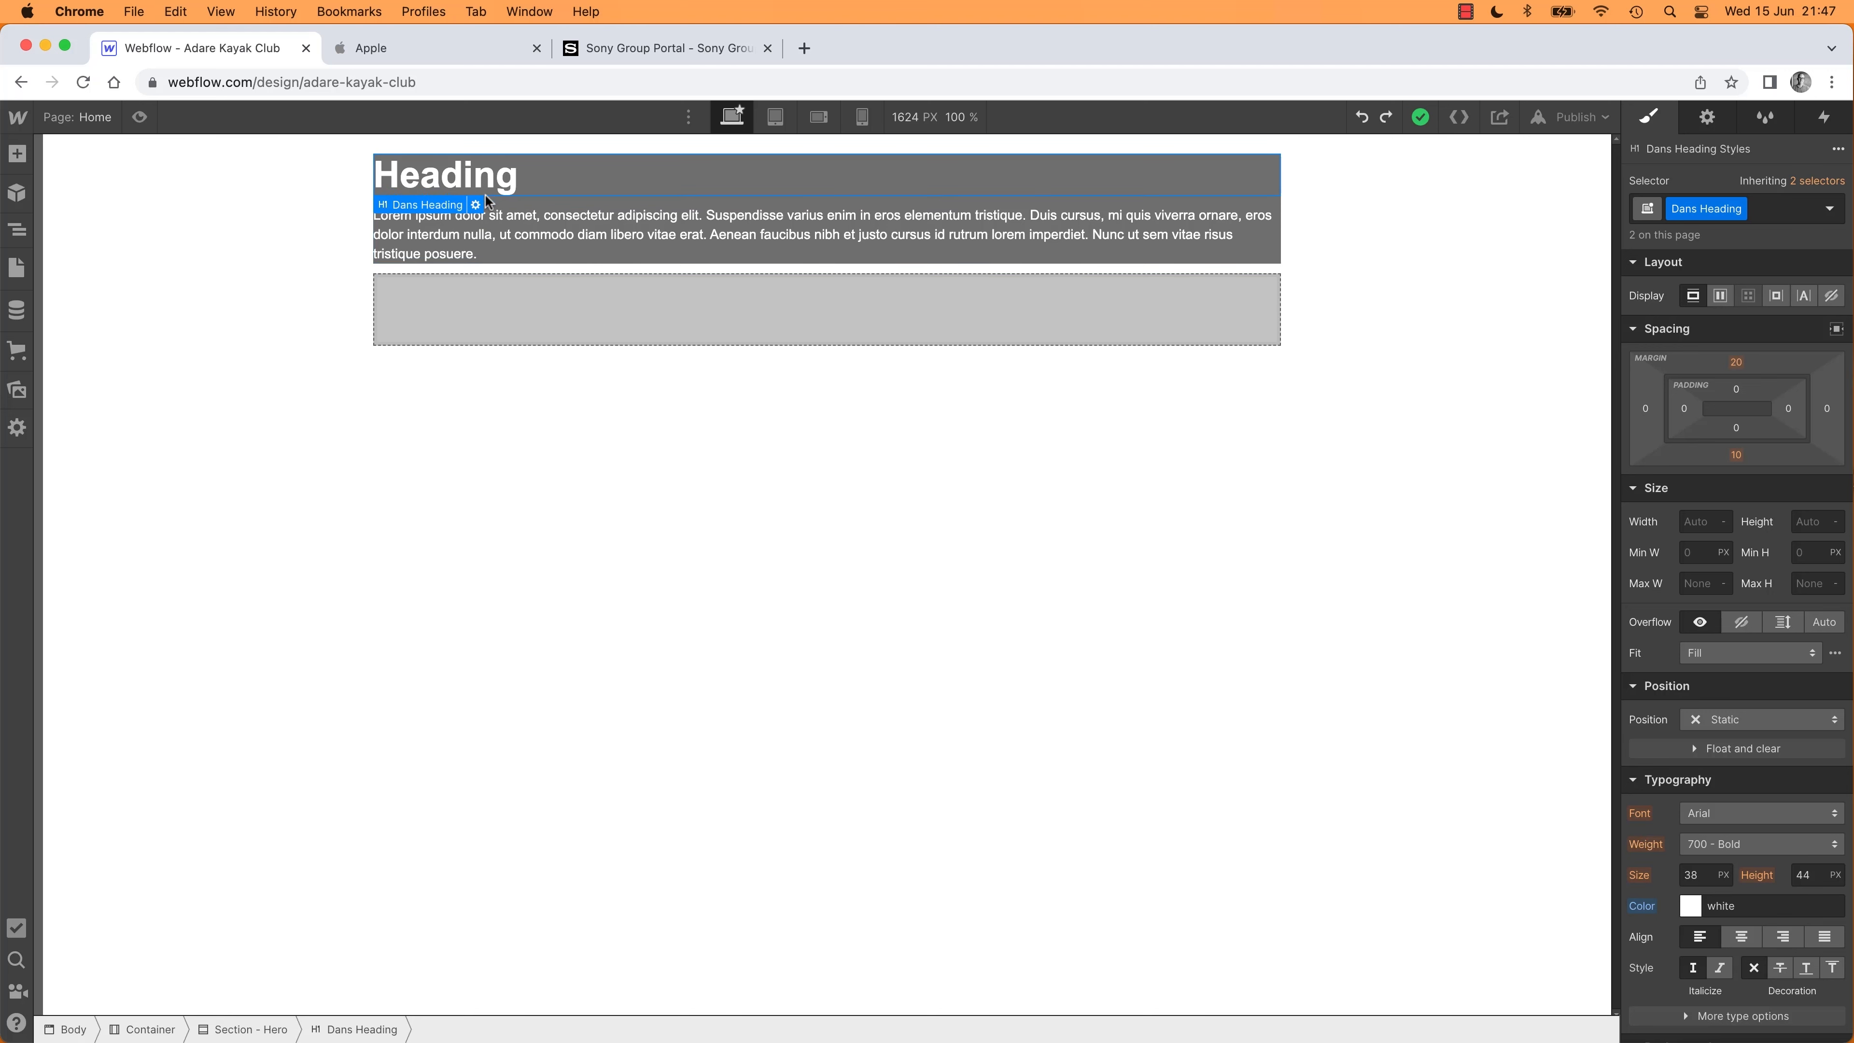
left_click(481, 234)
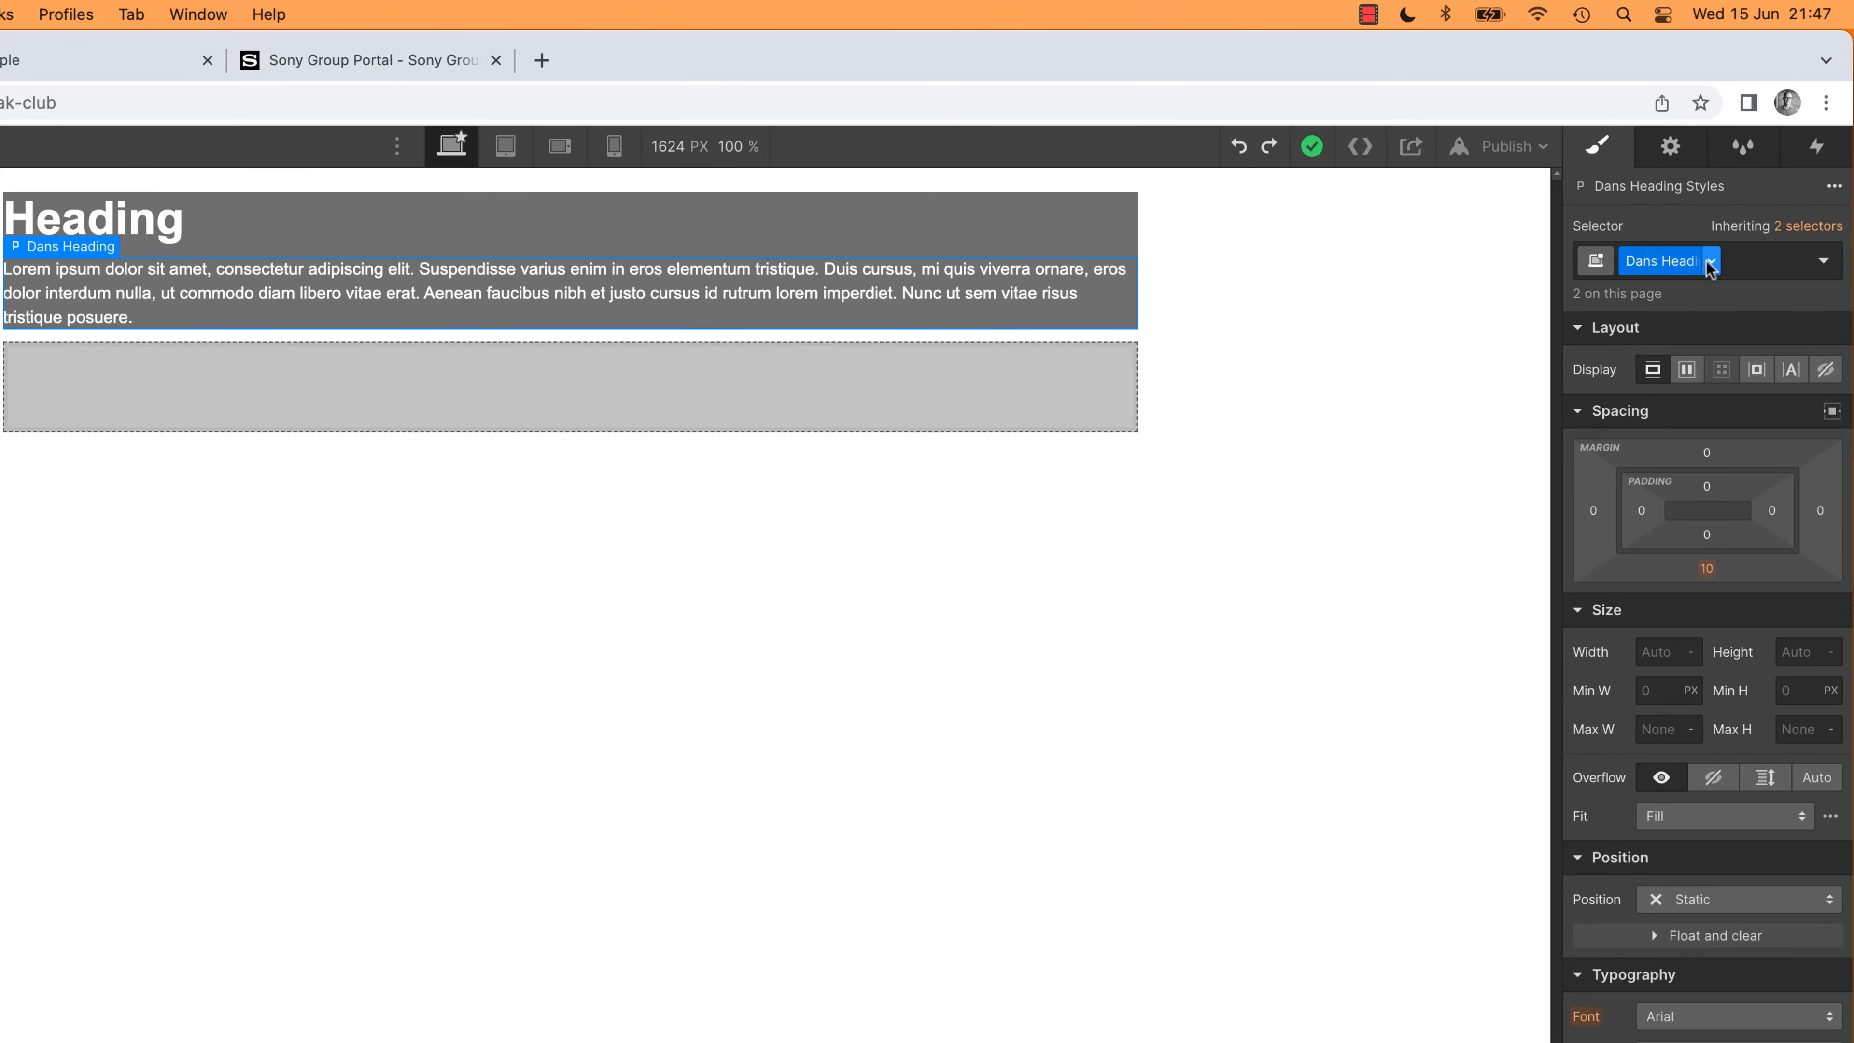
left_click(1709, 263)
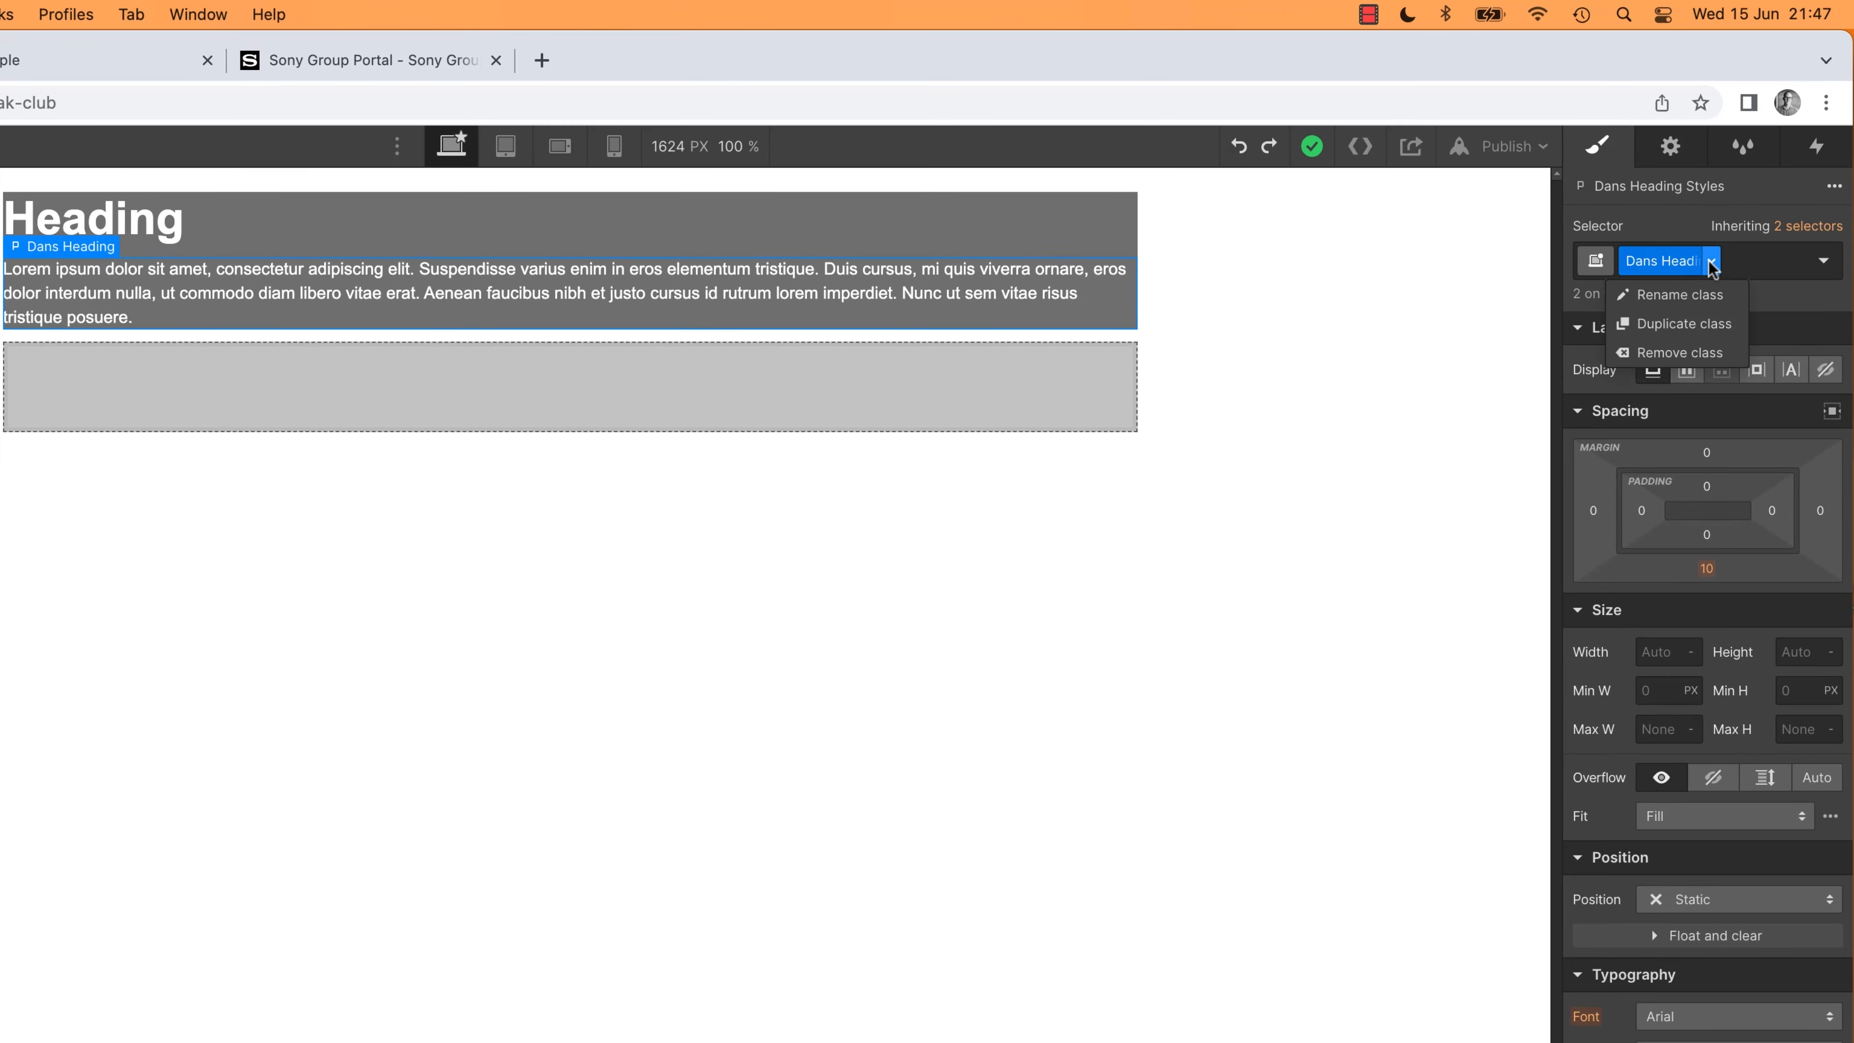
left_click(1671, 352)
left_click(160, 235)
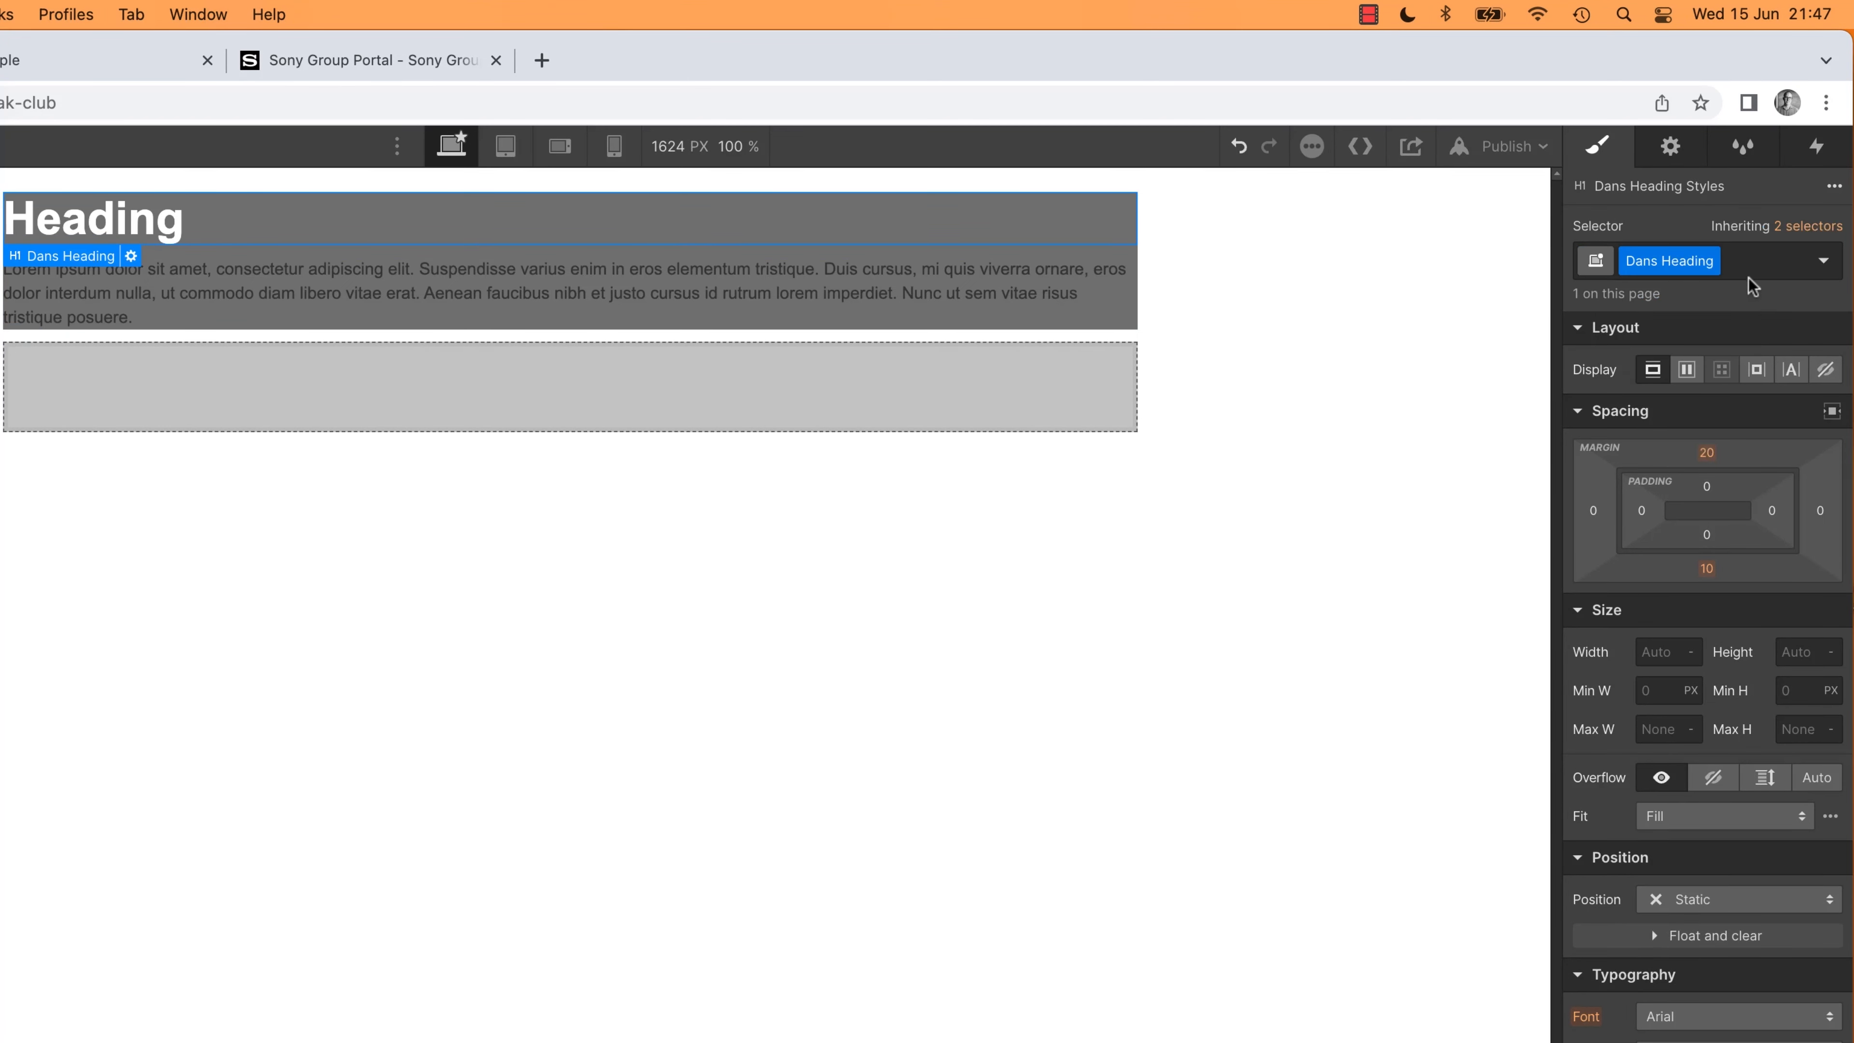
left_click(1712, 261)
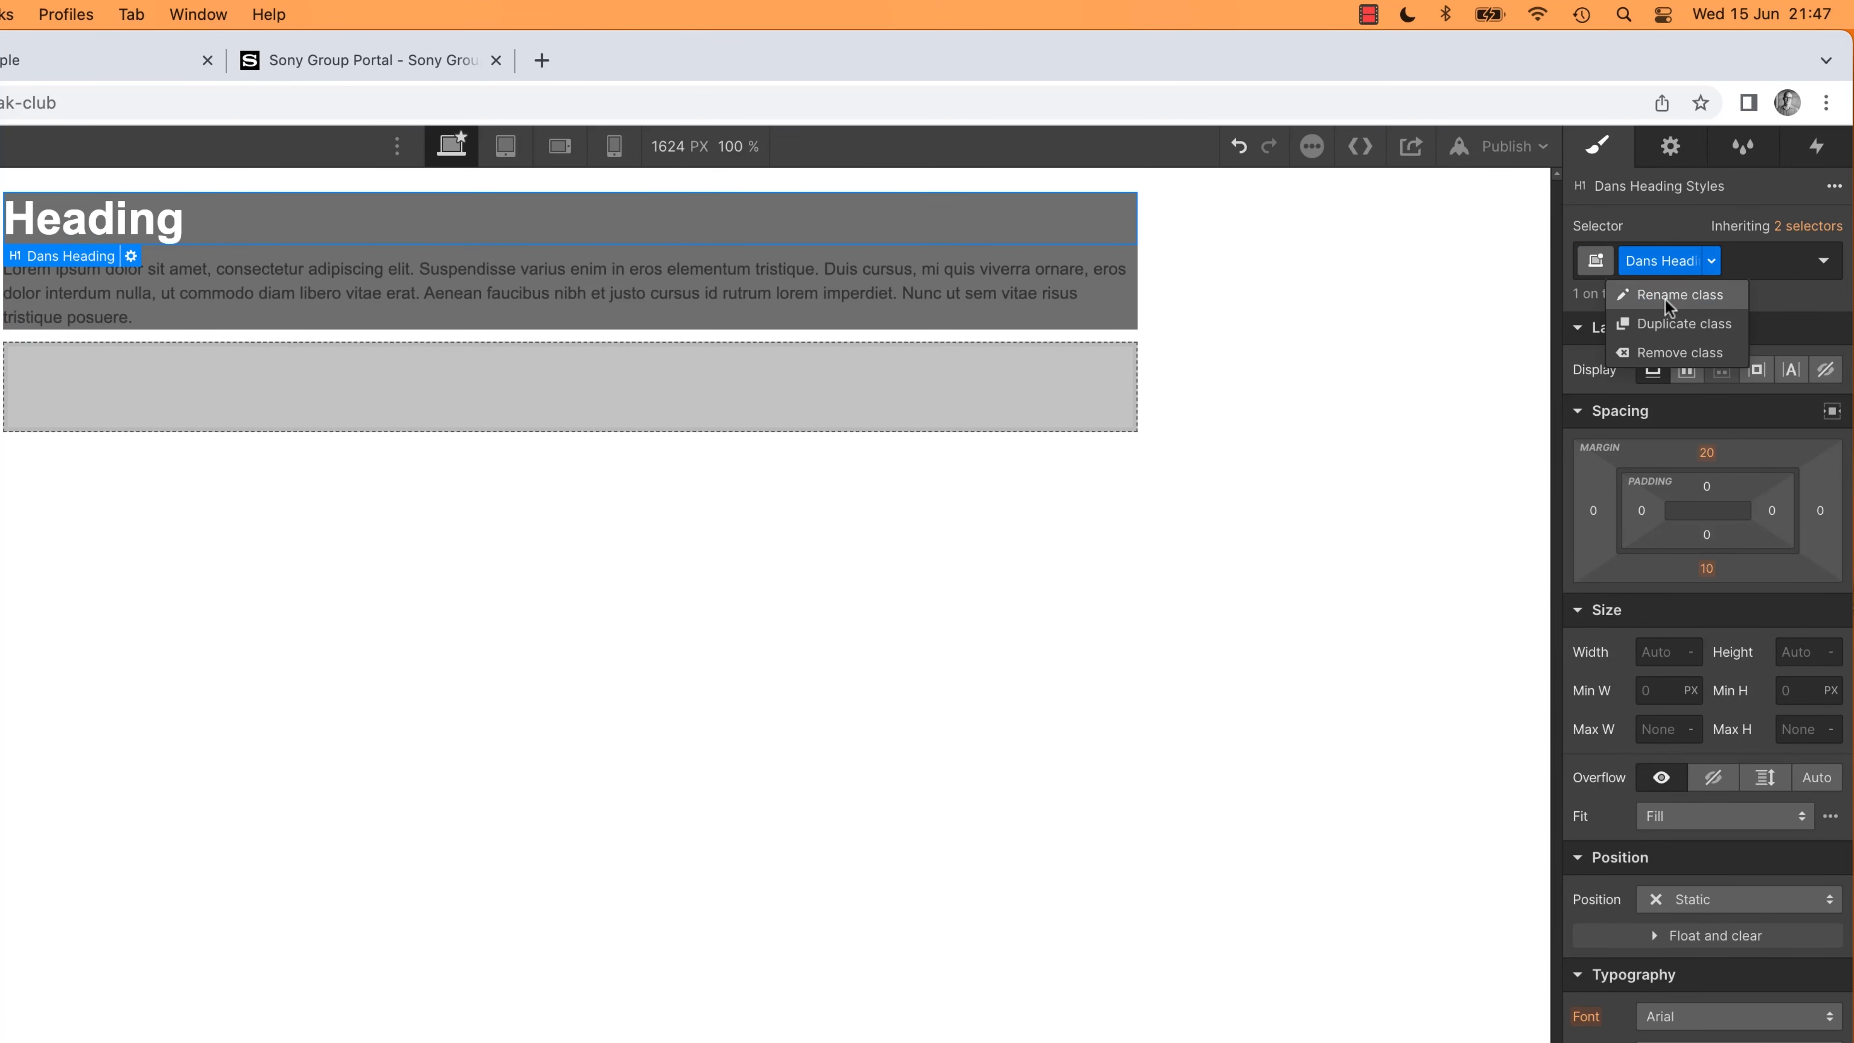
left_click(1660, 353)
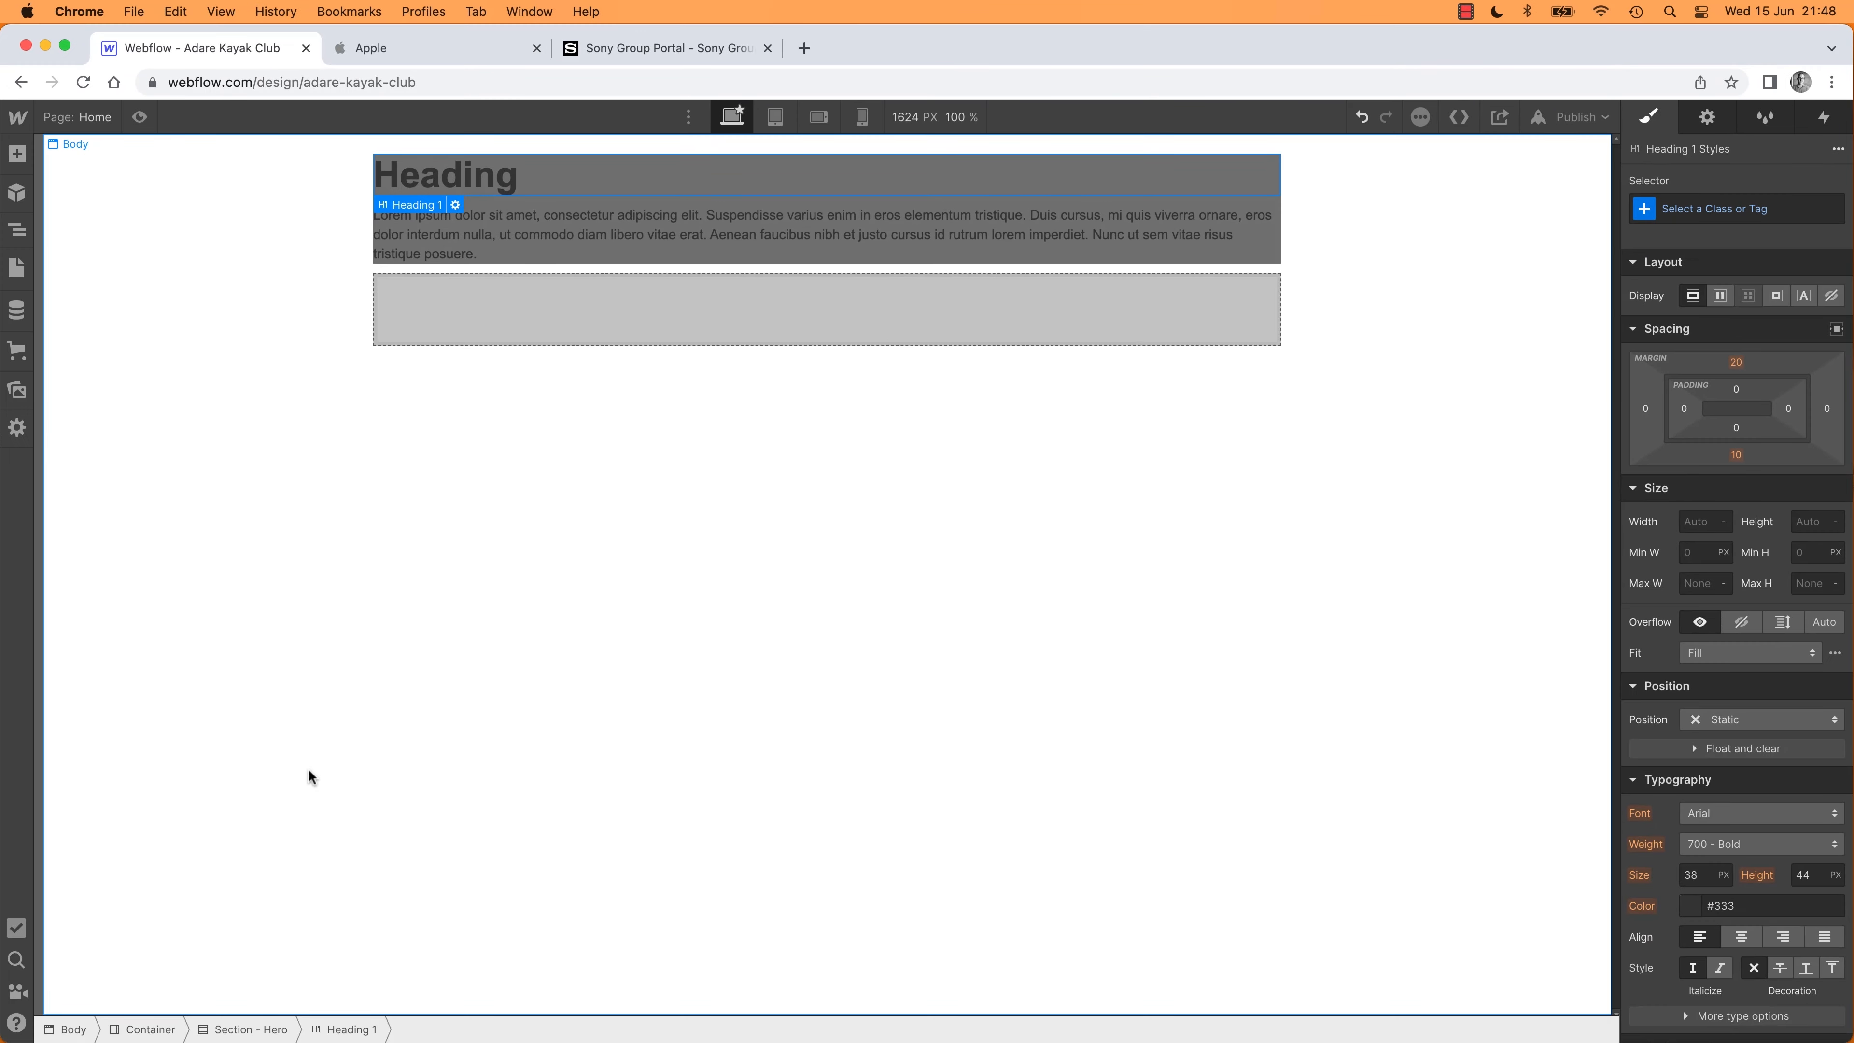
Select Section - Hero in the page structure and set its typography color to white (#ffffff)
left_click(16, 229)
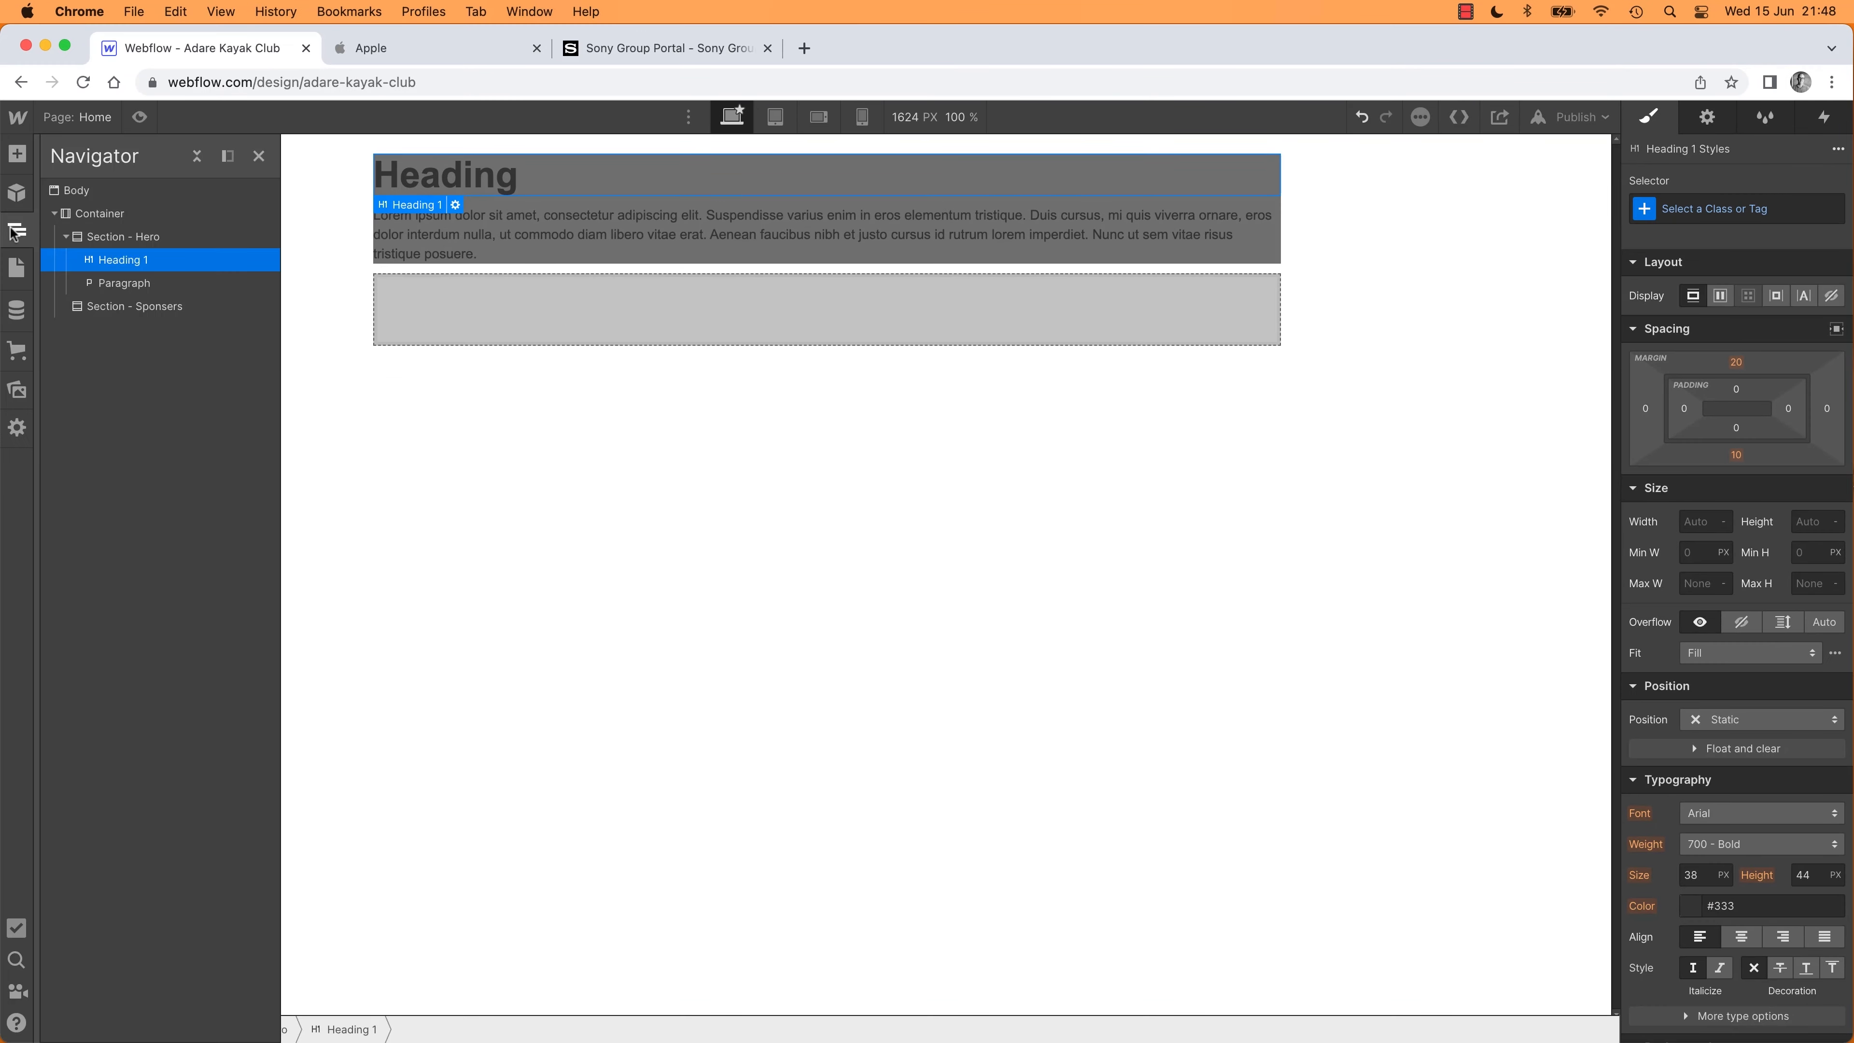
left_click(116, 238)
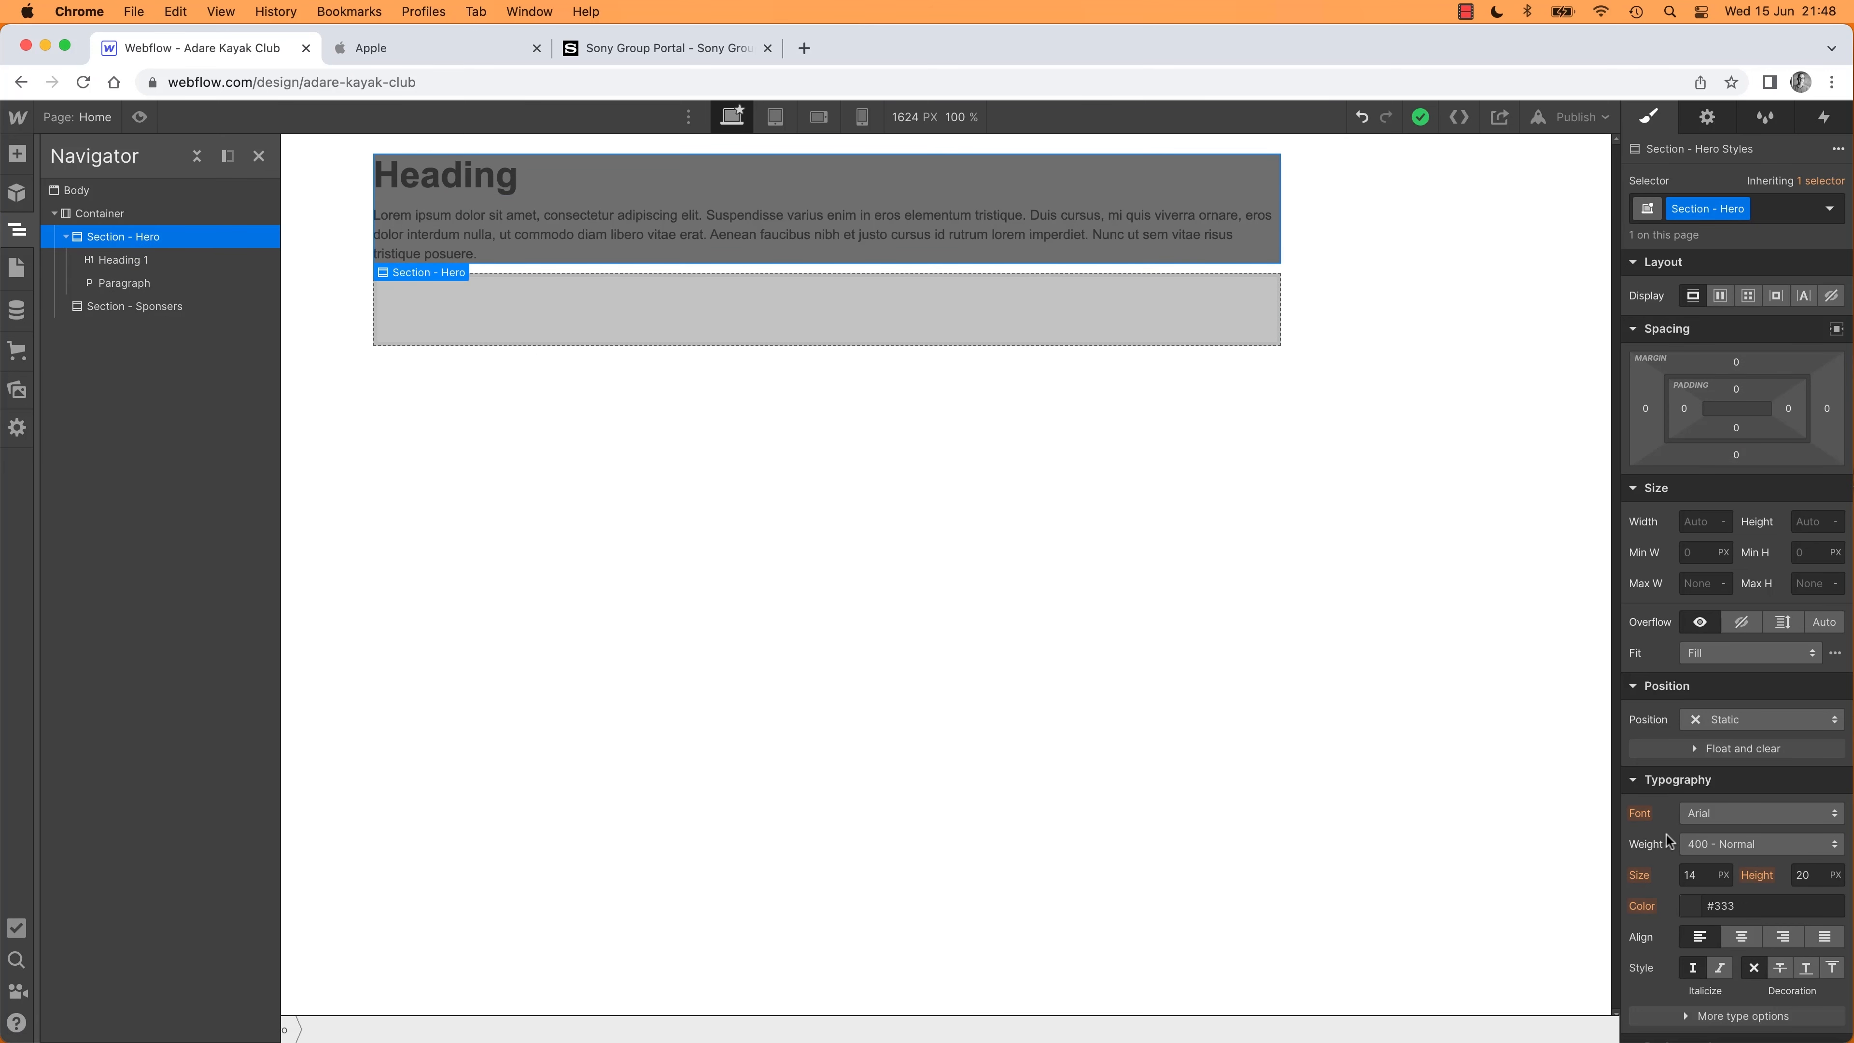
left_click(1691, 909)
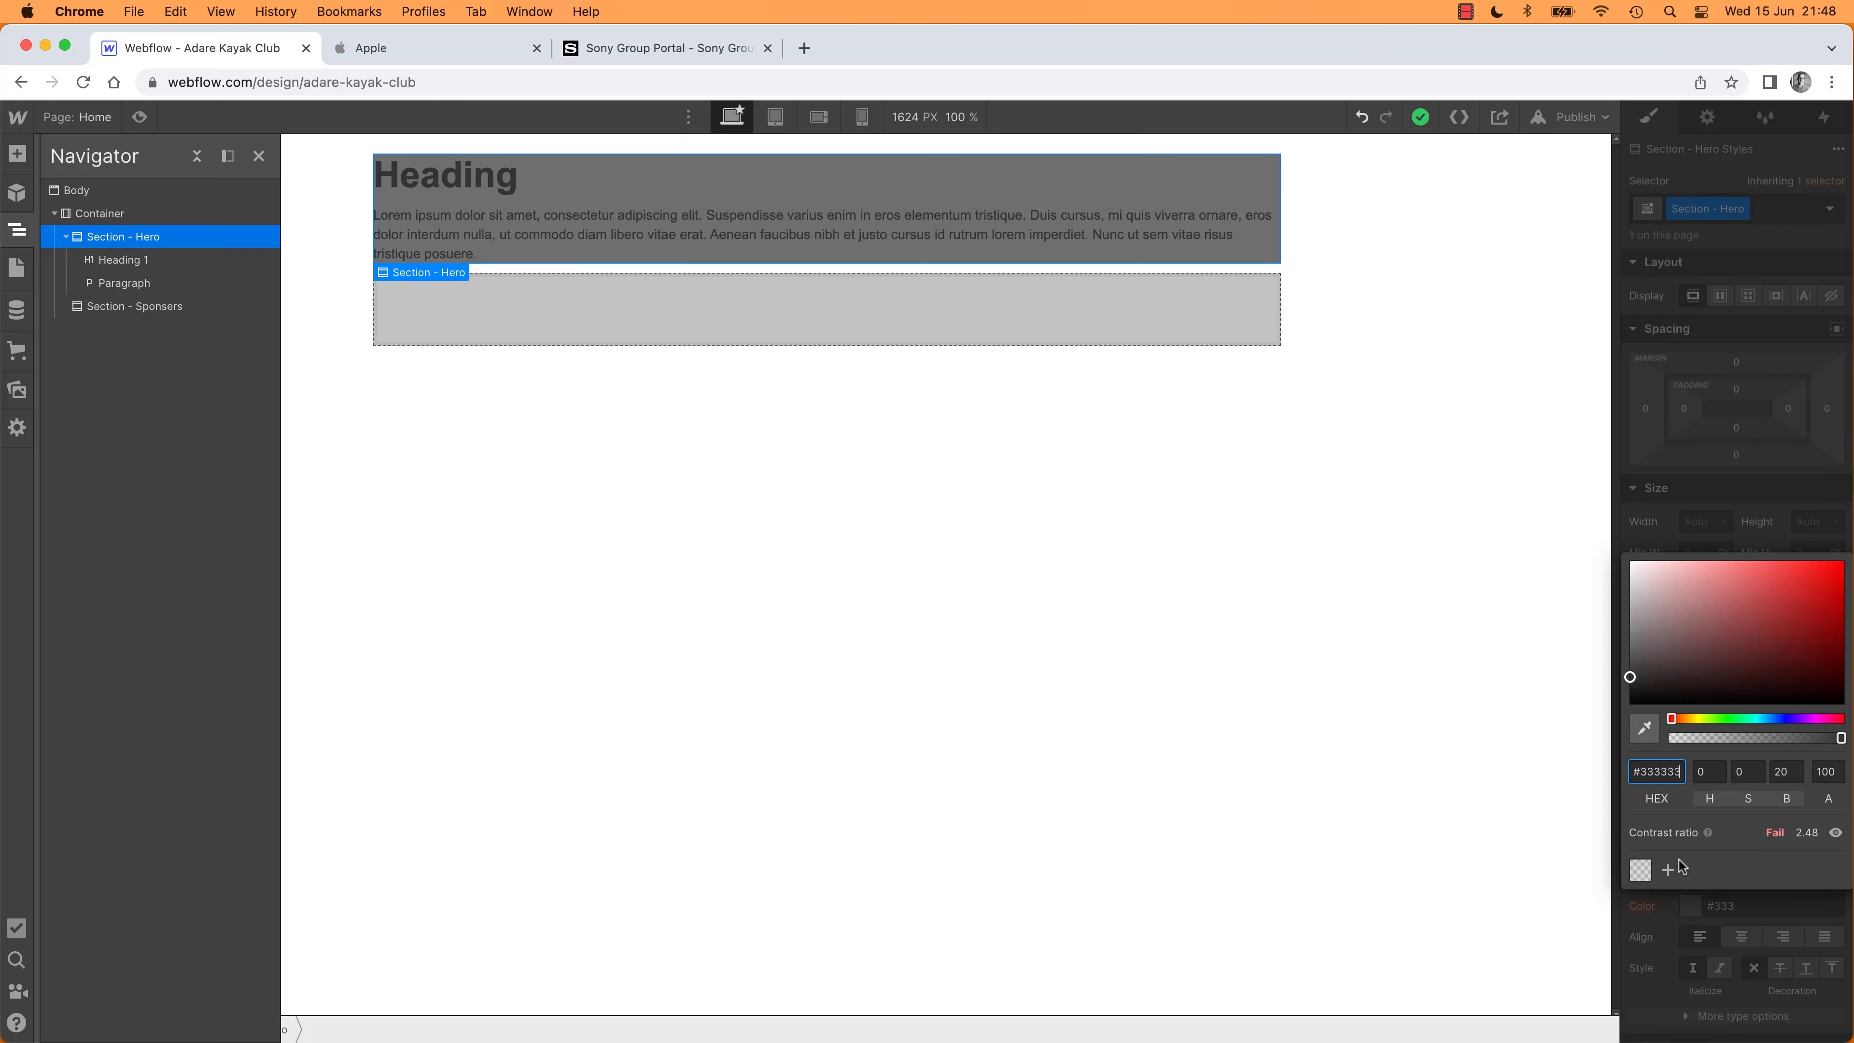
left_click_drag(1668, 639, 1563, 520)
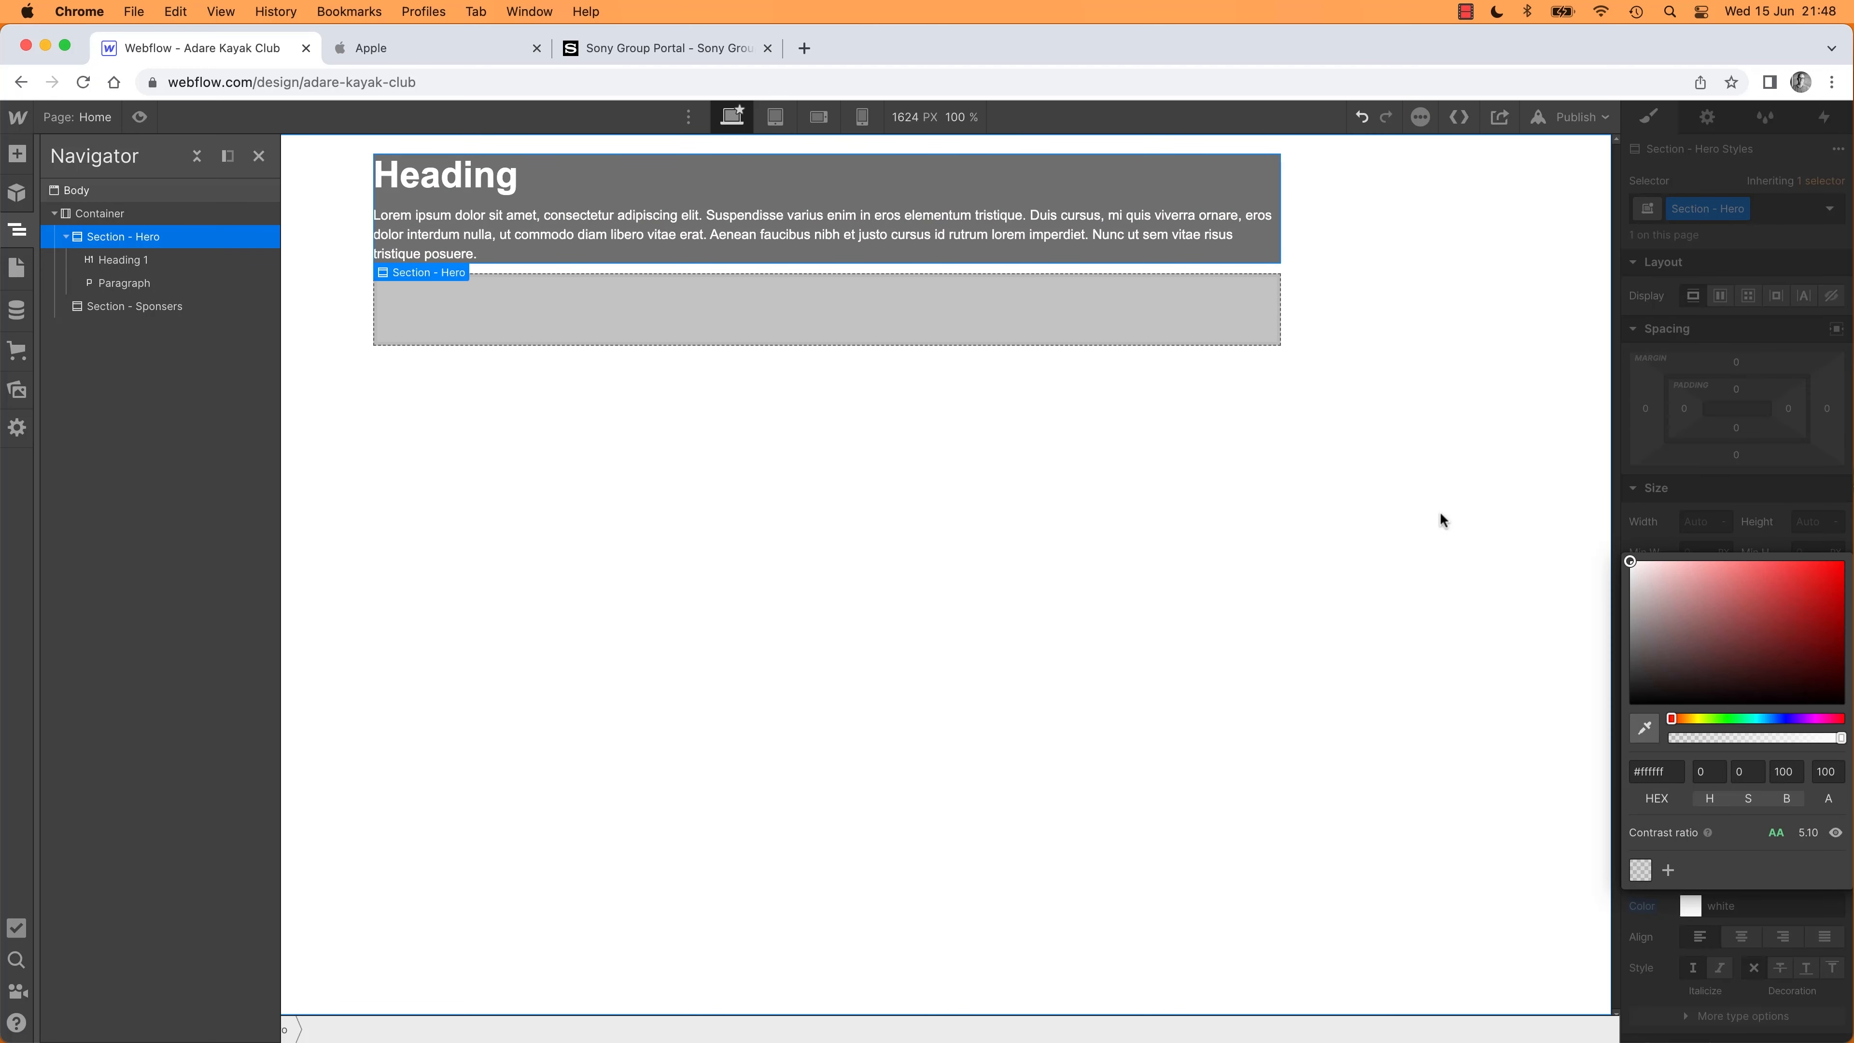
left_click(1328, 547)
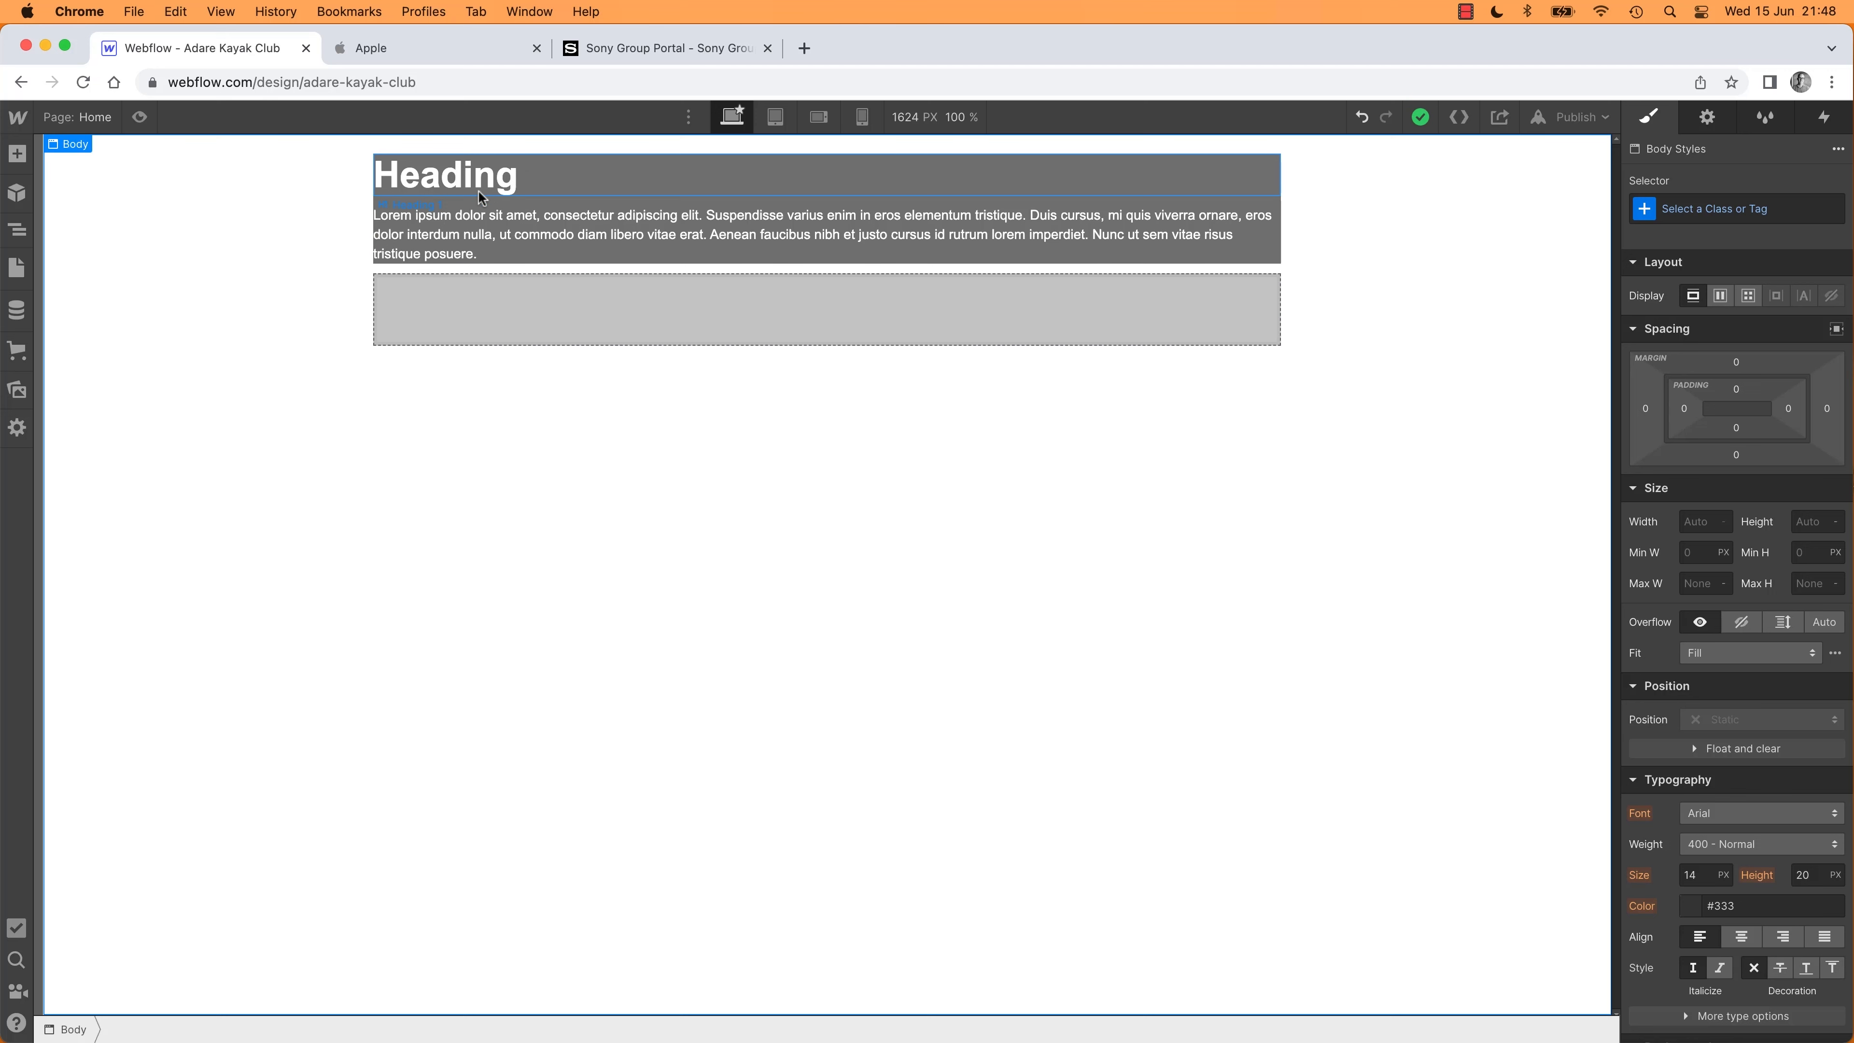
Switch to Preview to check the text placement in the Hi Fi.jpeg design and return to Webflow in Chrome
key("super+Tab")
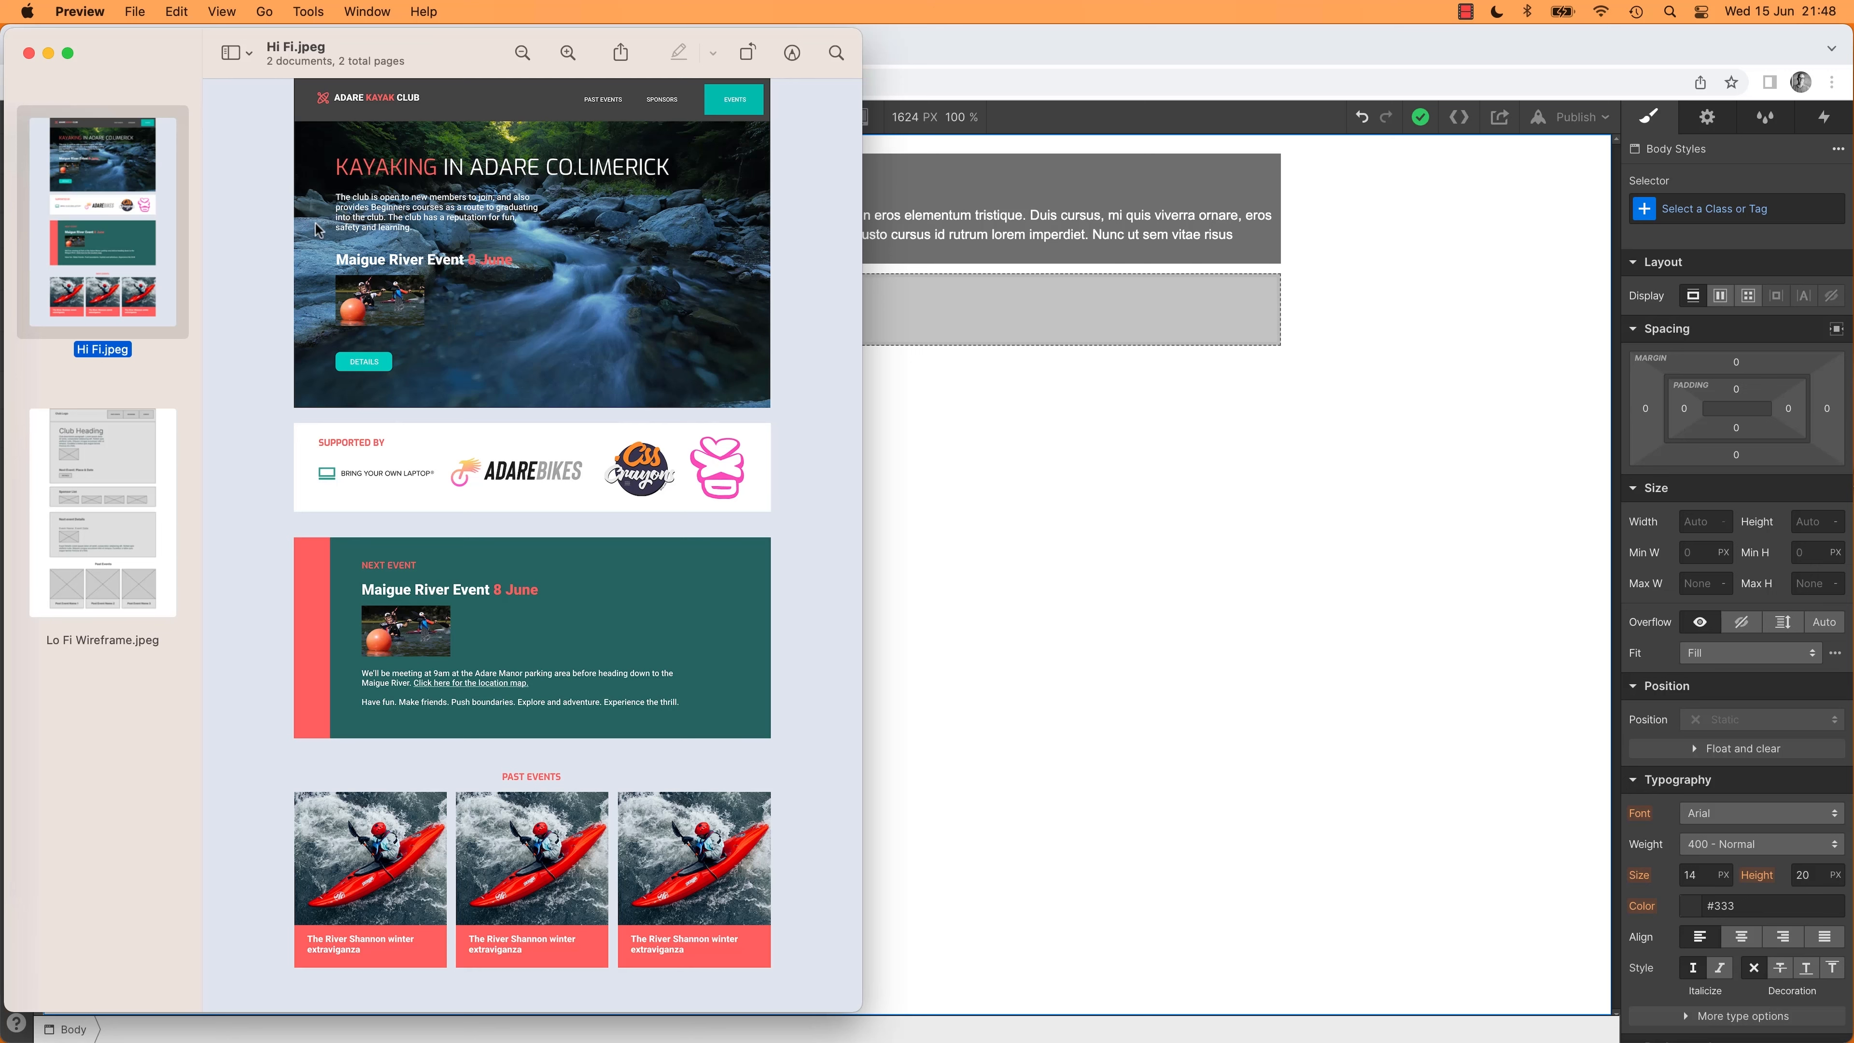
key("super+Tab")
Try a 31 px left padding on the heading alone and remove the class it creates
left_click(497, 180)
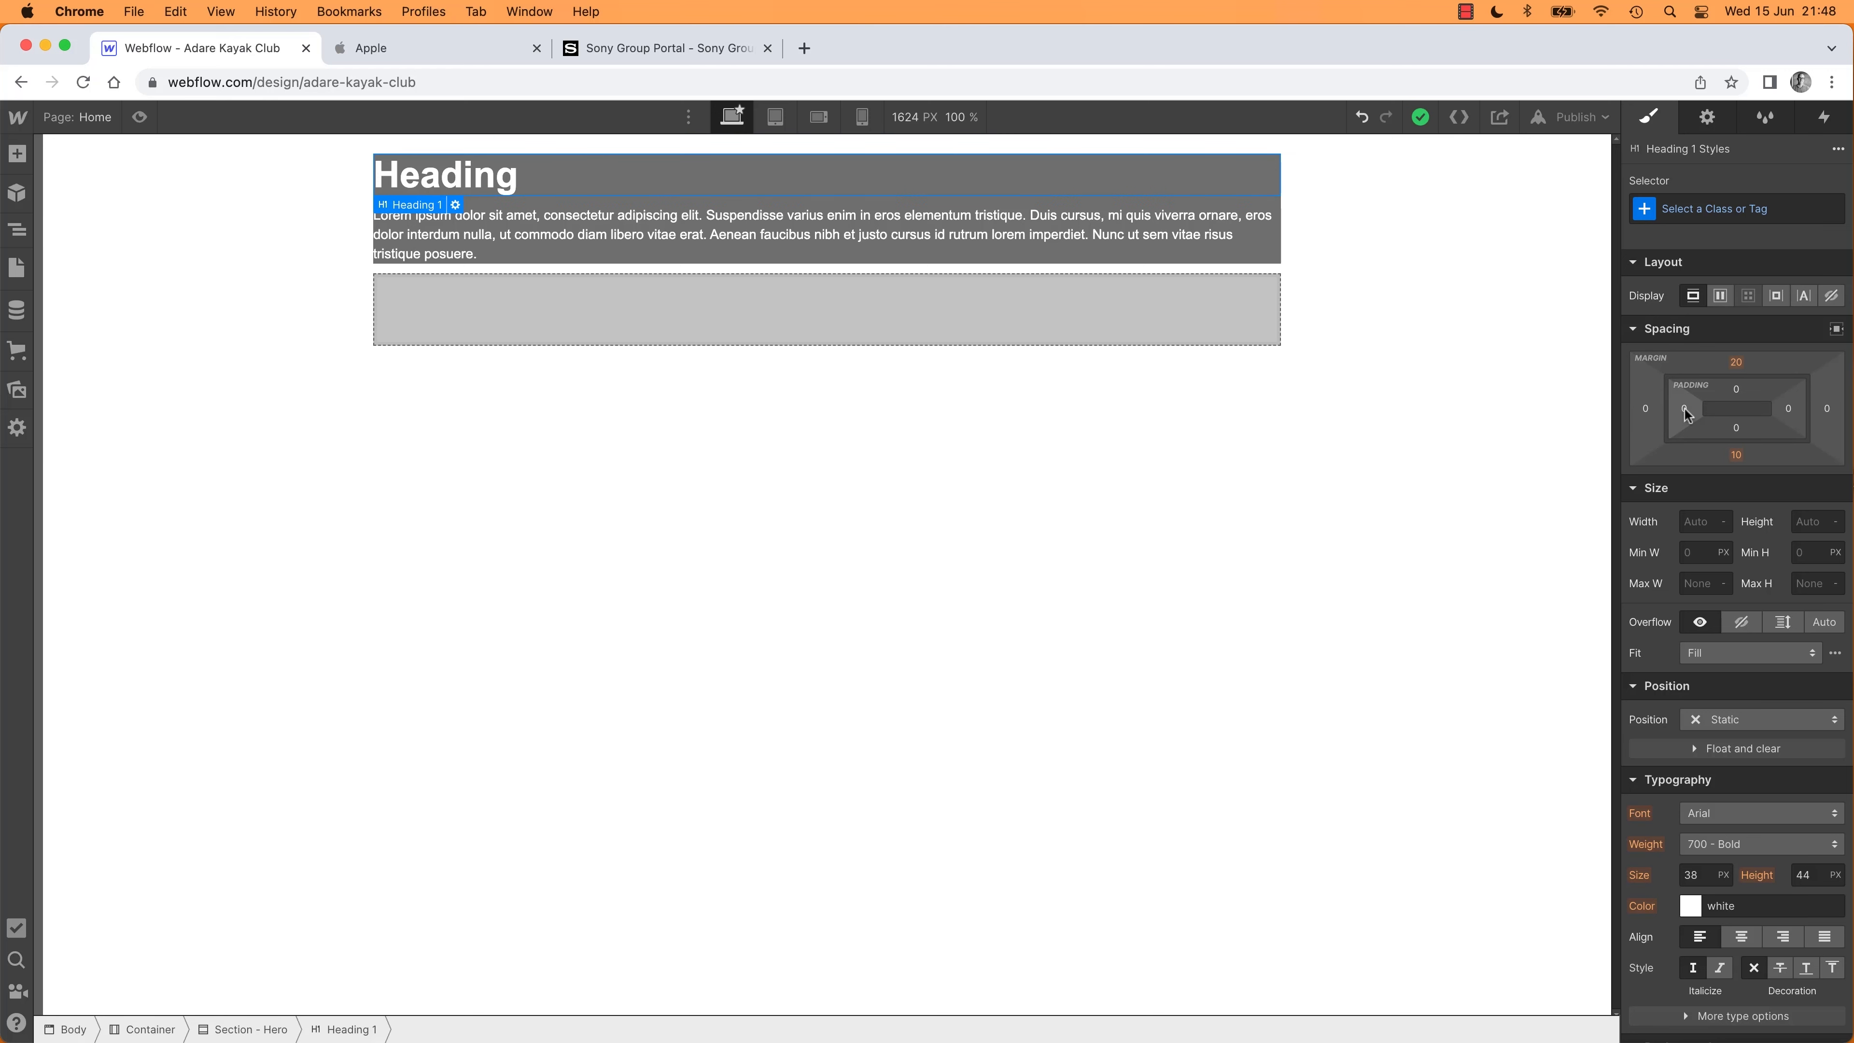
left_click_drag(1685, 407, 1717, 411)
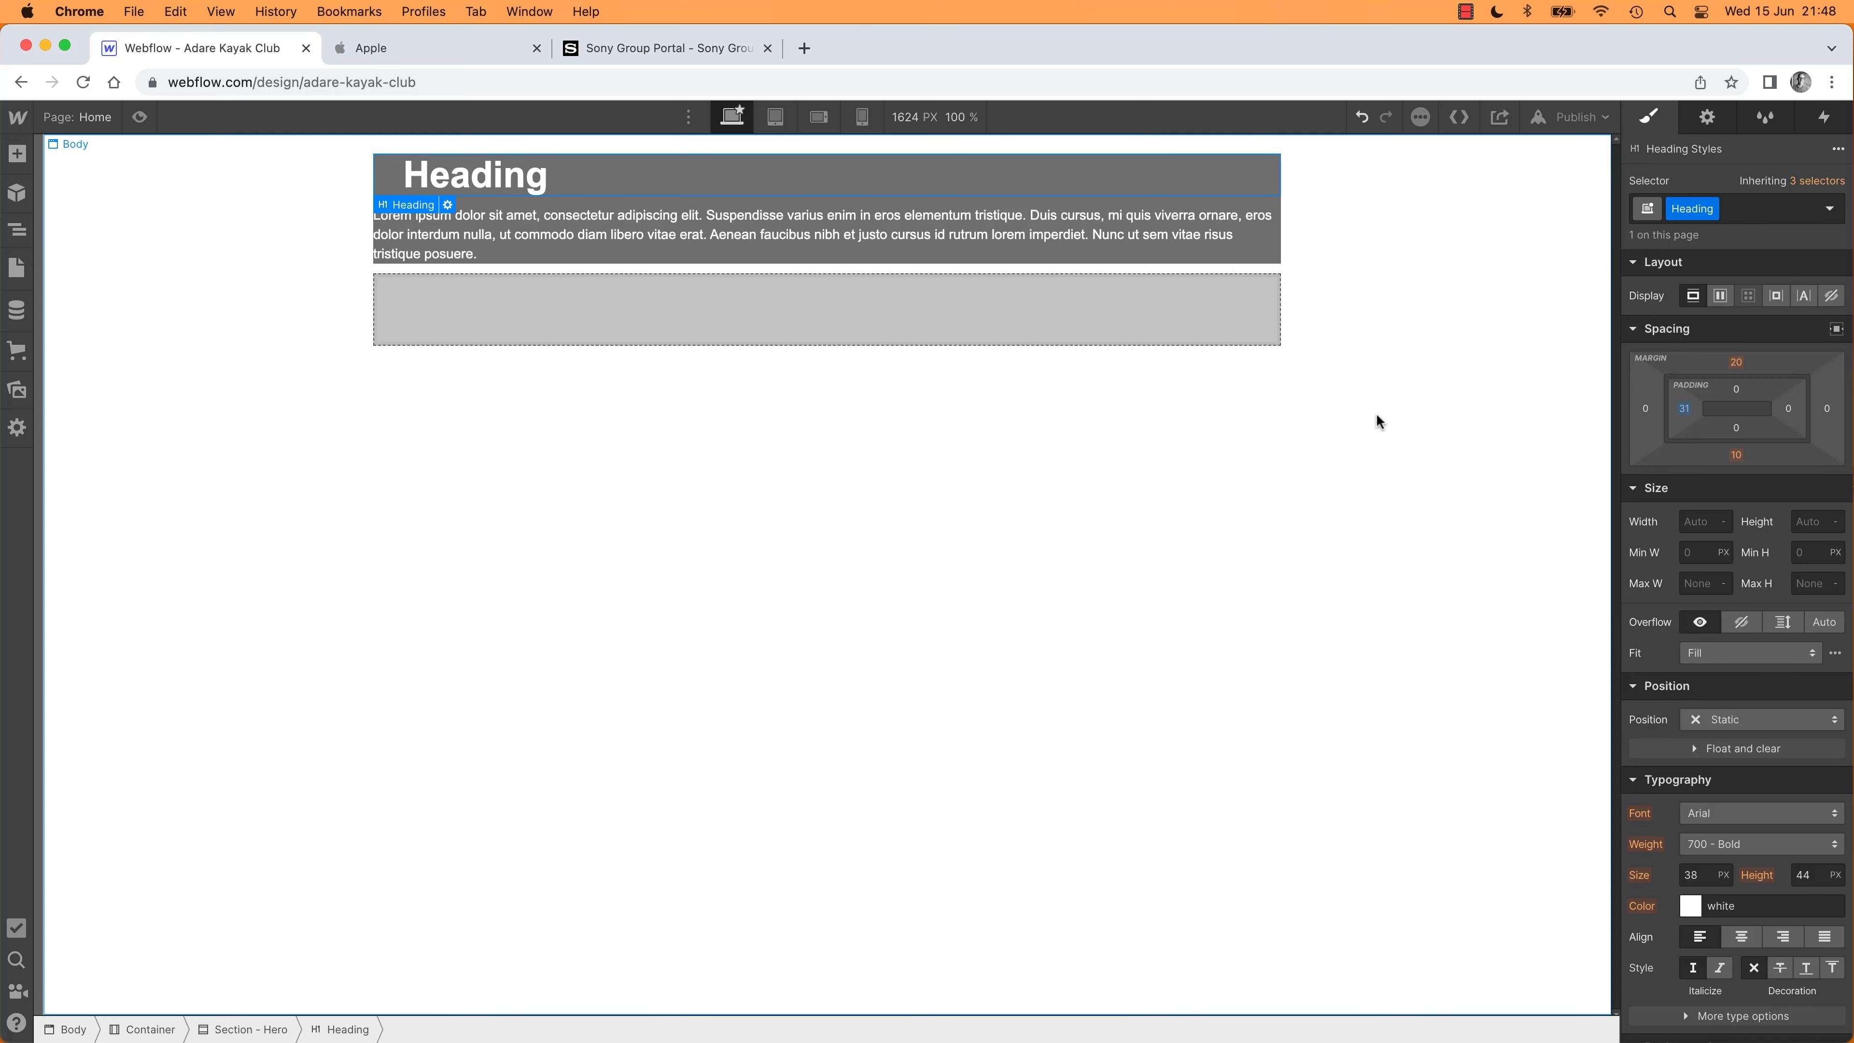
left_click(1711, 209)
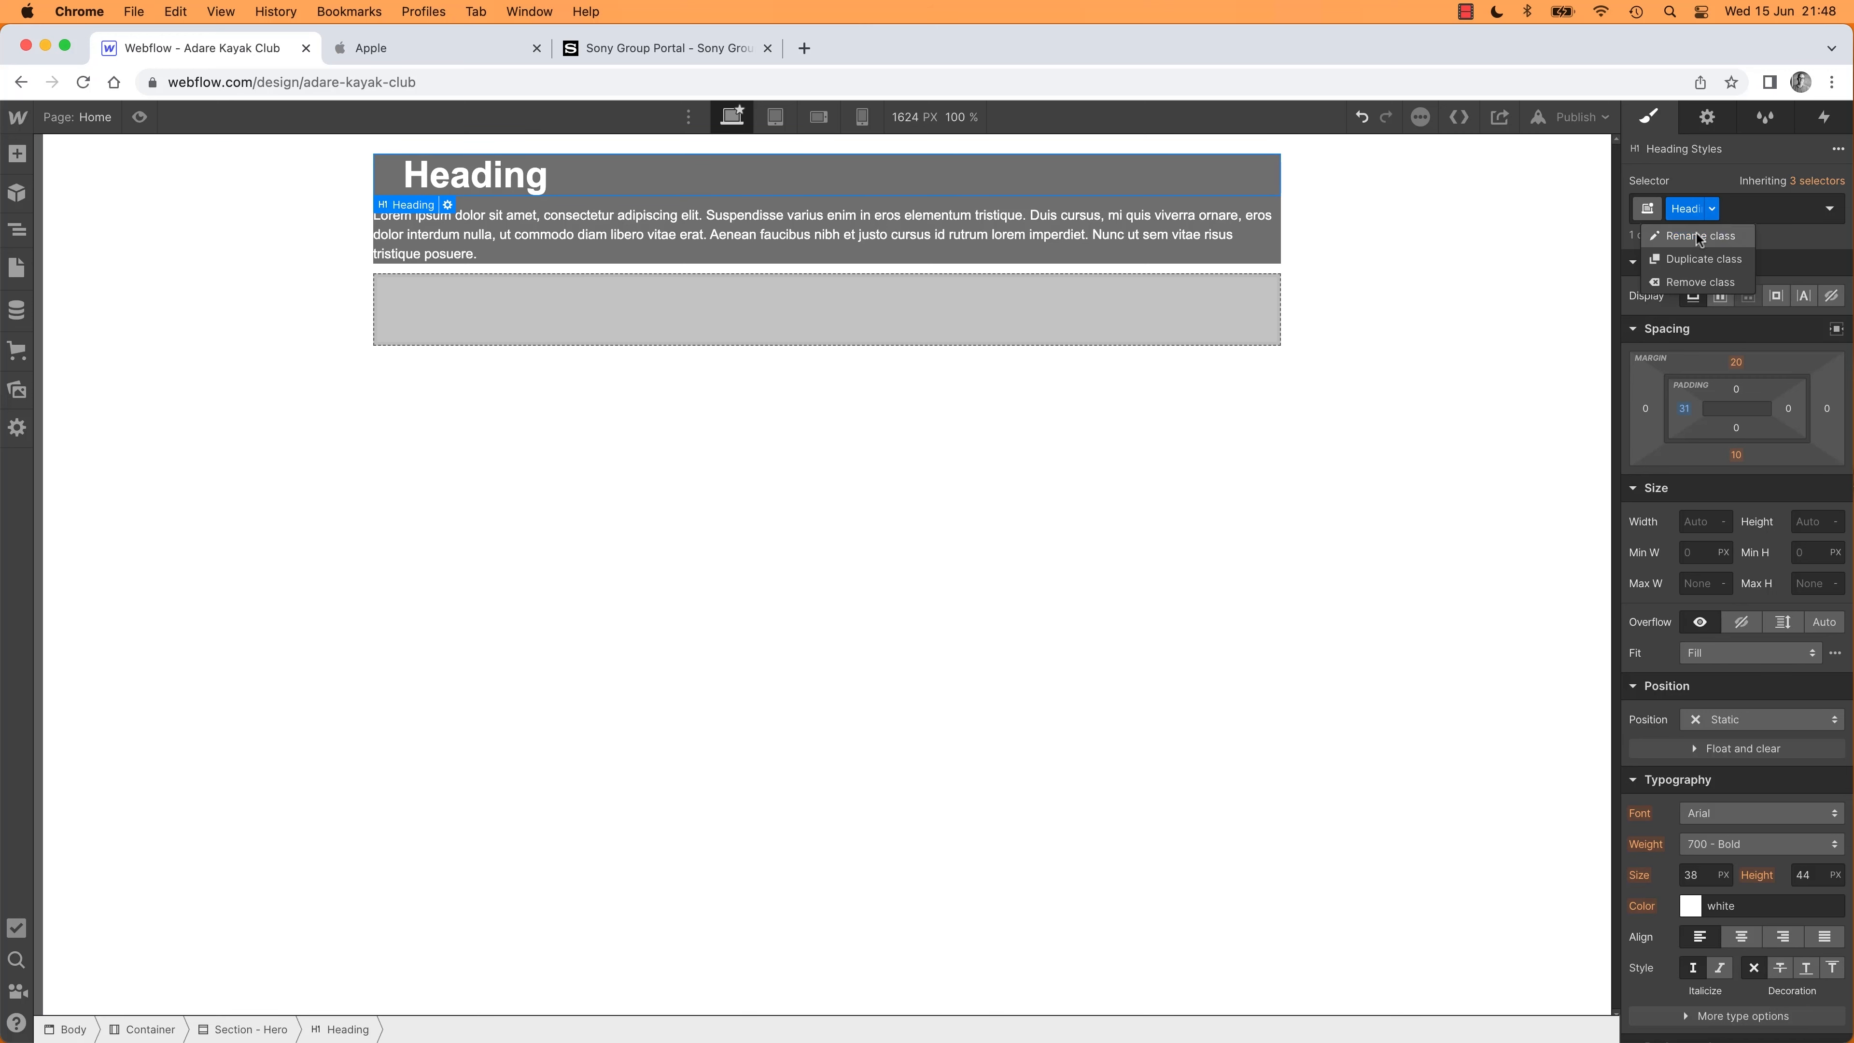
left_click(1701, 282)
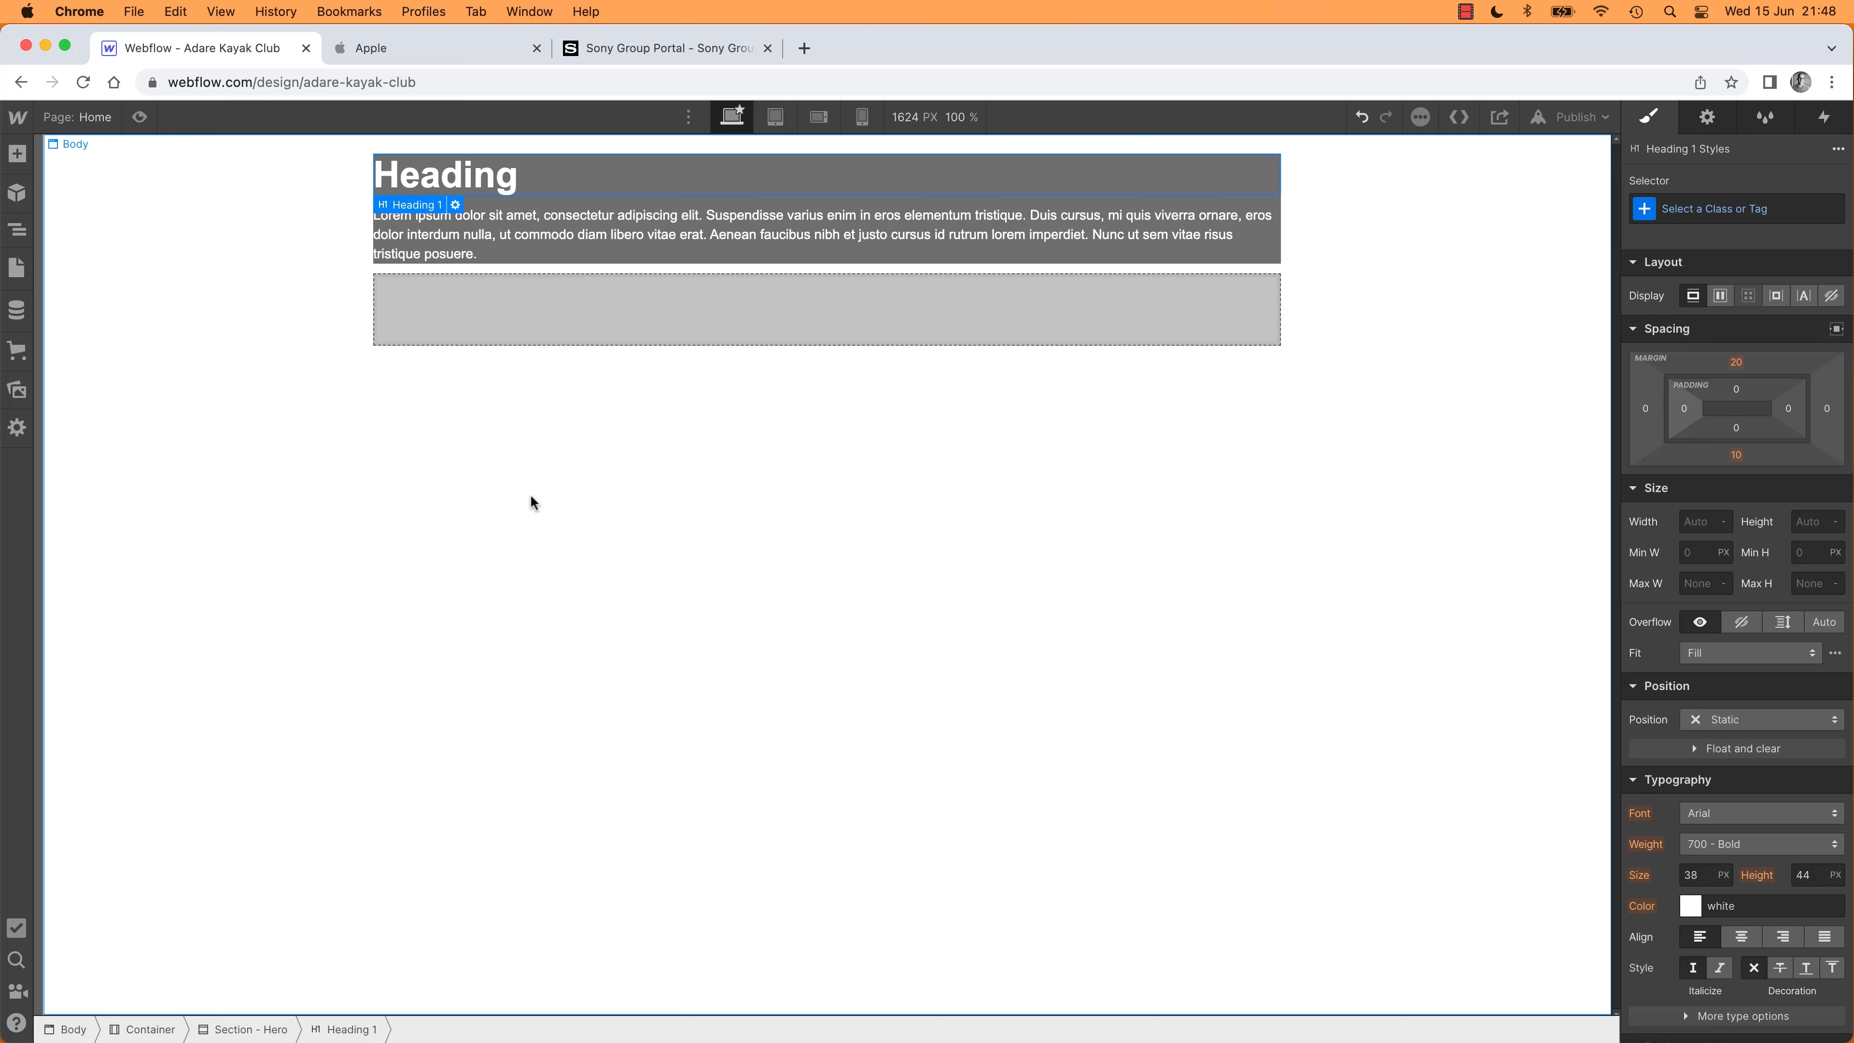
Select the Section - Hero section and give it a left padding of about 48 px
left_click(263, 1029)
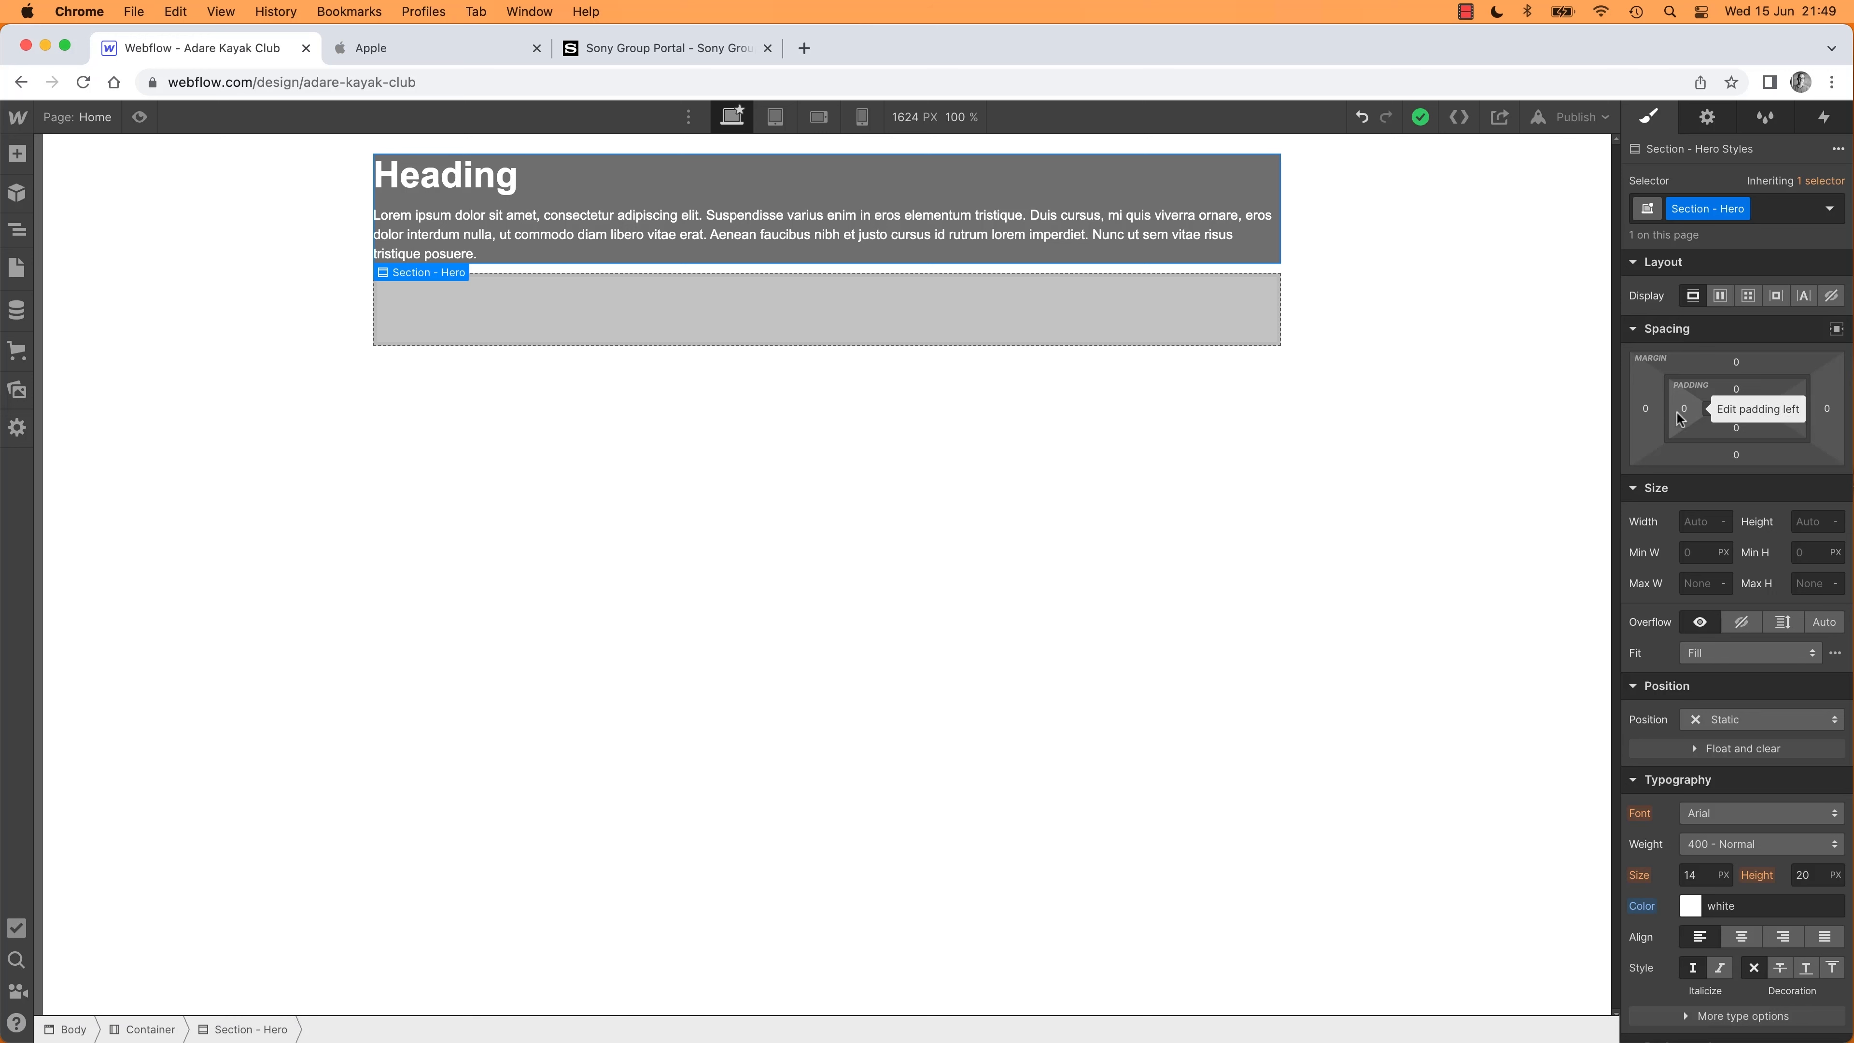
left_click(1681, 410)
type("14")
left_click_drag(1697, 410, 1724, 410)
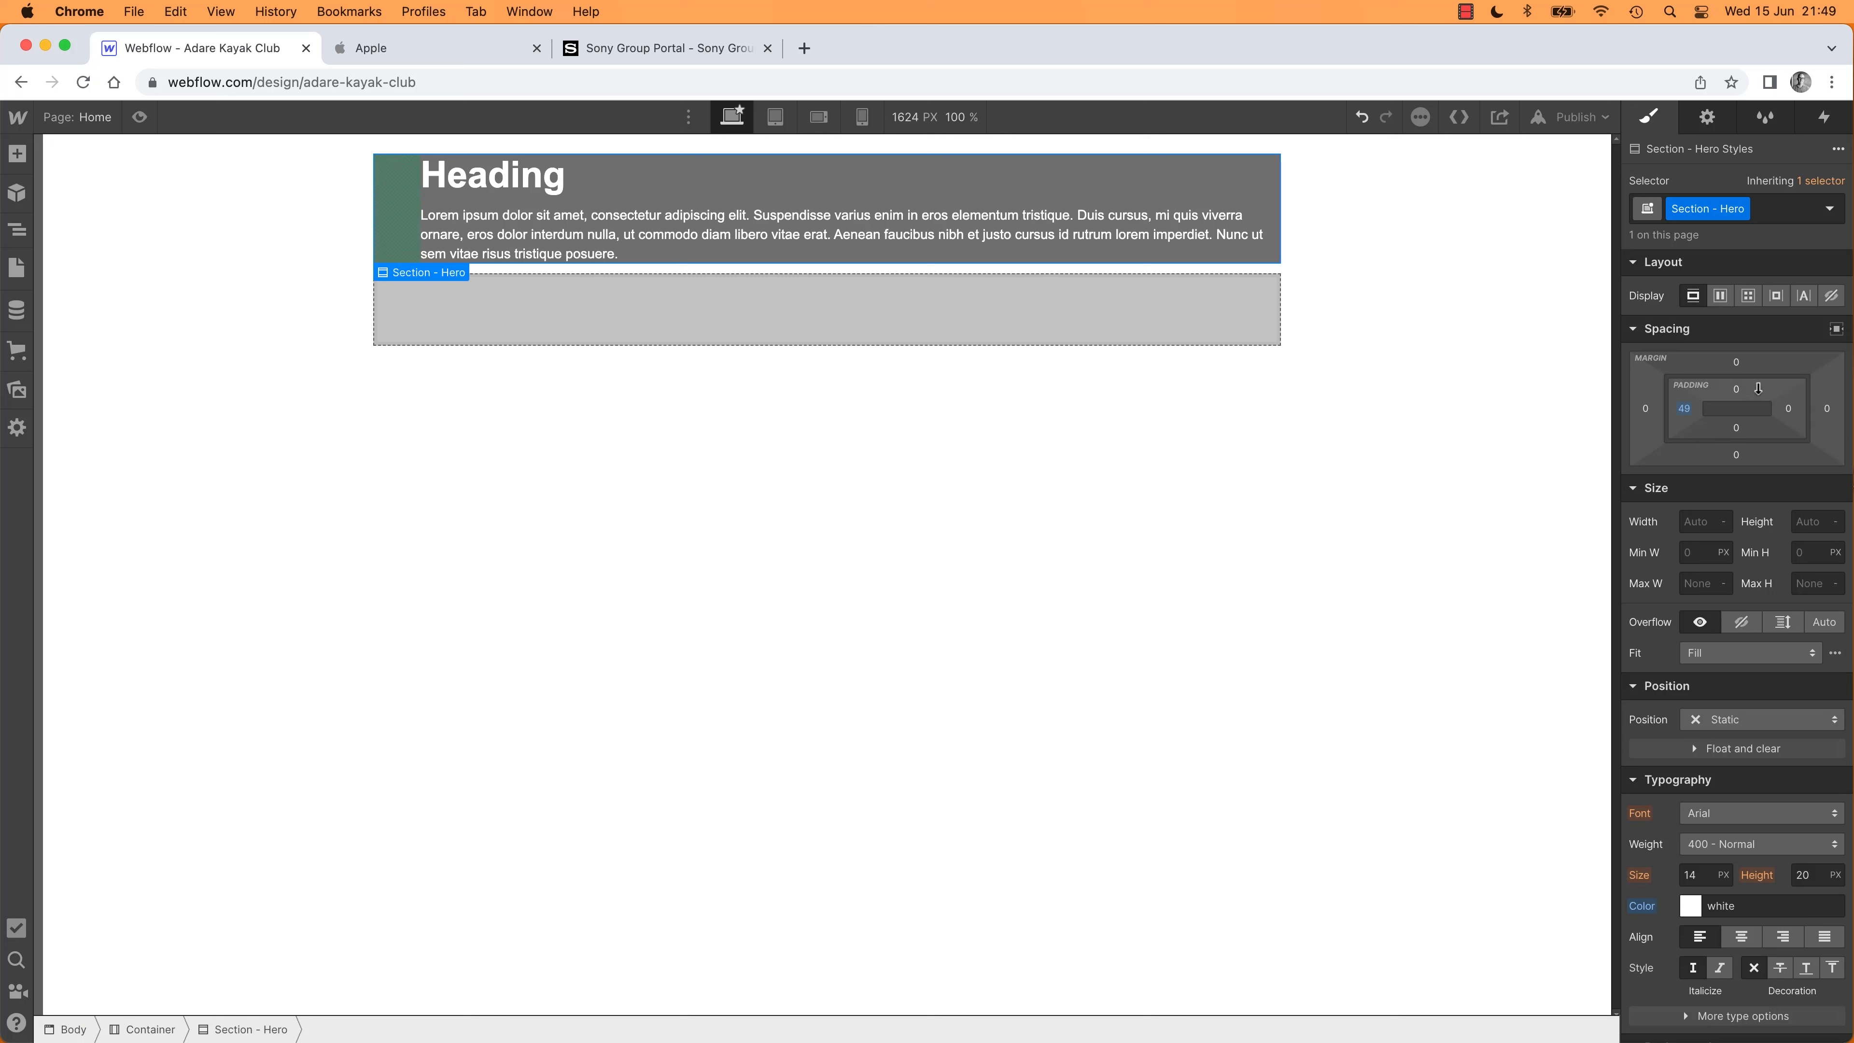
Give the Section - Hero section about 123 px top and 73 px left padding and compare it with Hi Fi.jpeg in Preview
mouse_move(1737, 391)
left_mouse_down()
mouse_move(1729, 222)
mouse_move(1737, 394)
left_mouse_up()
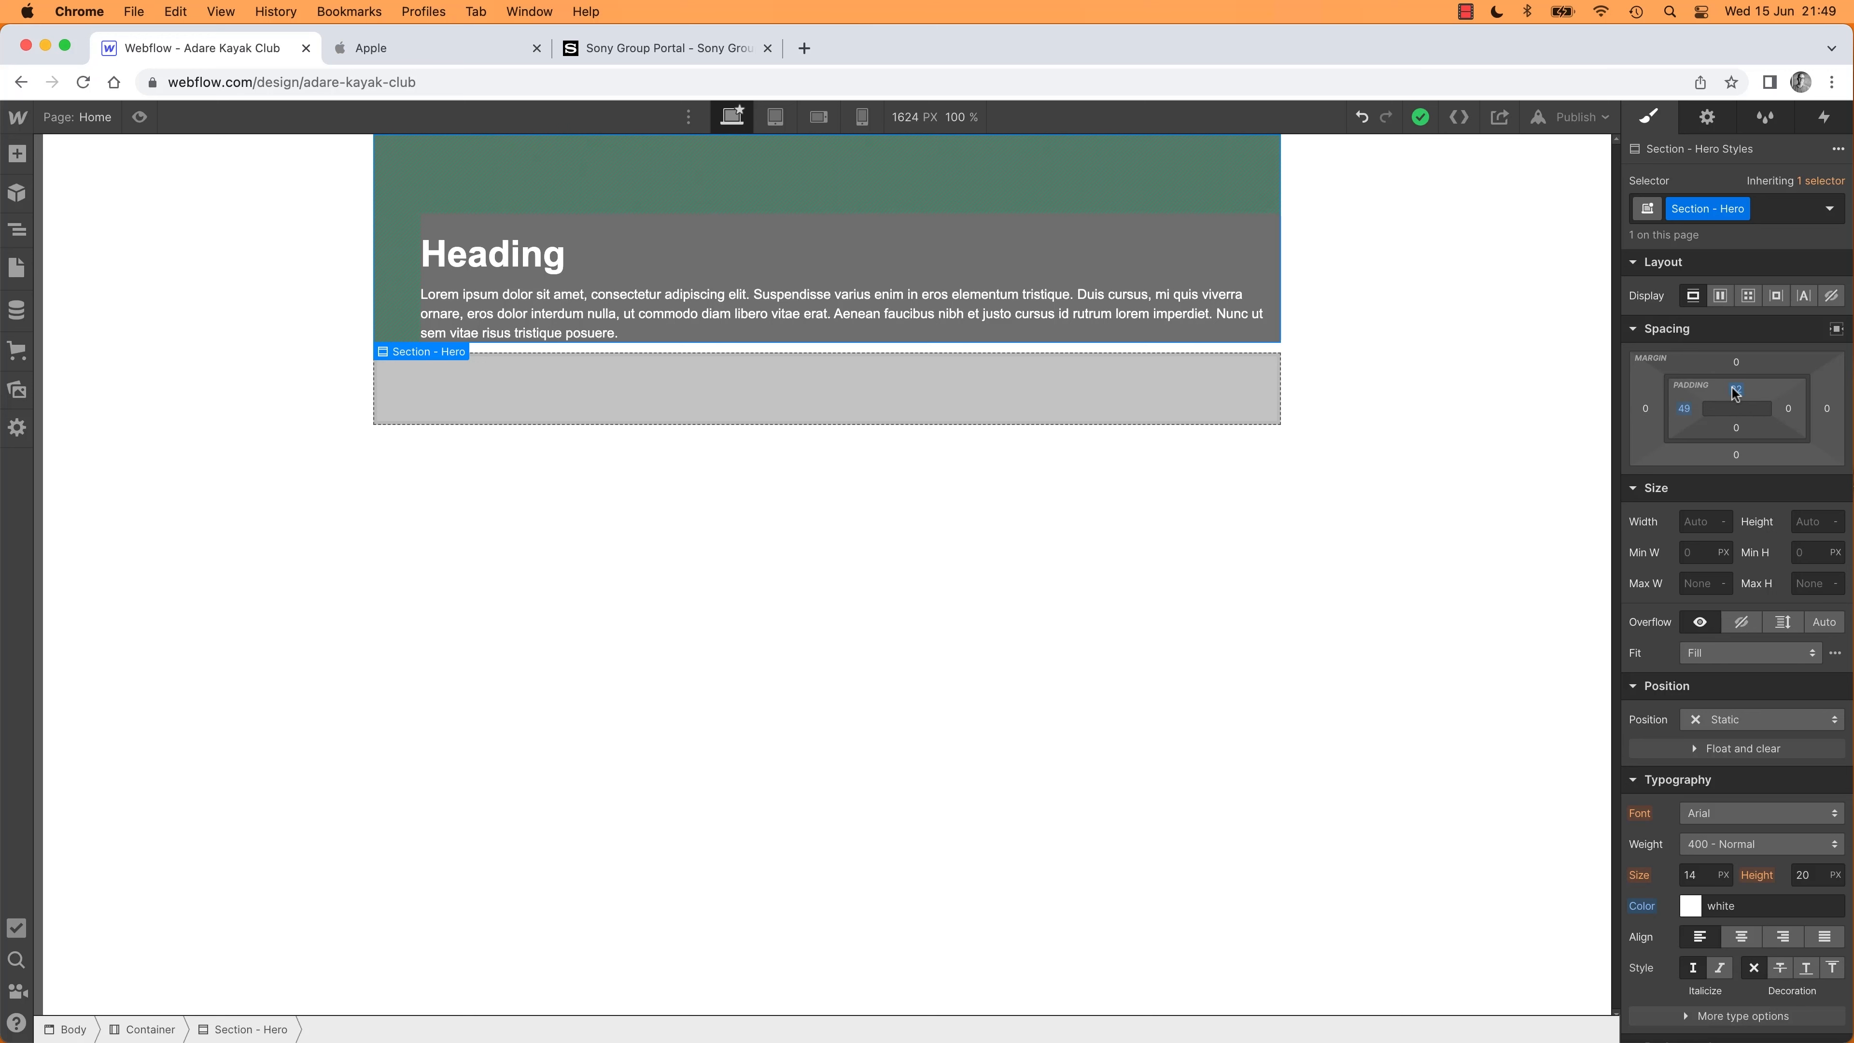
key("super+z")
left_click_drag(1737, 392, 1737, 388)
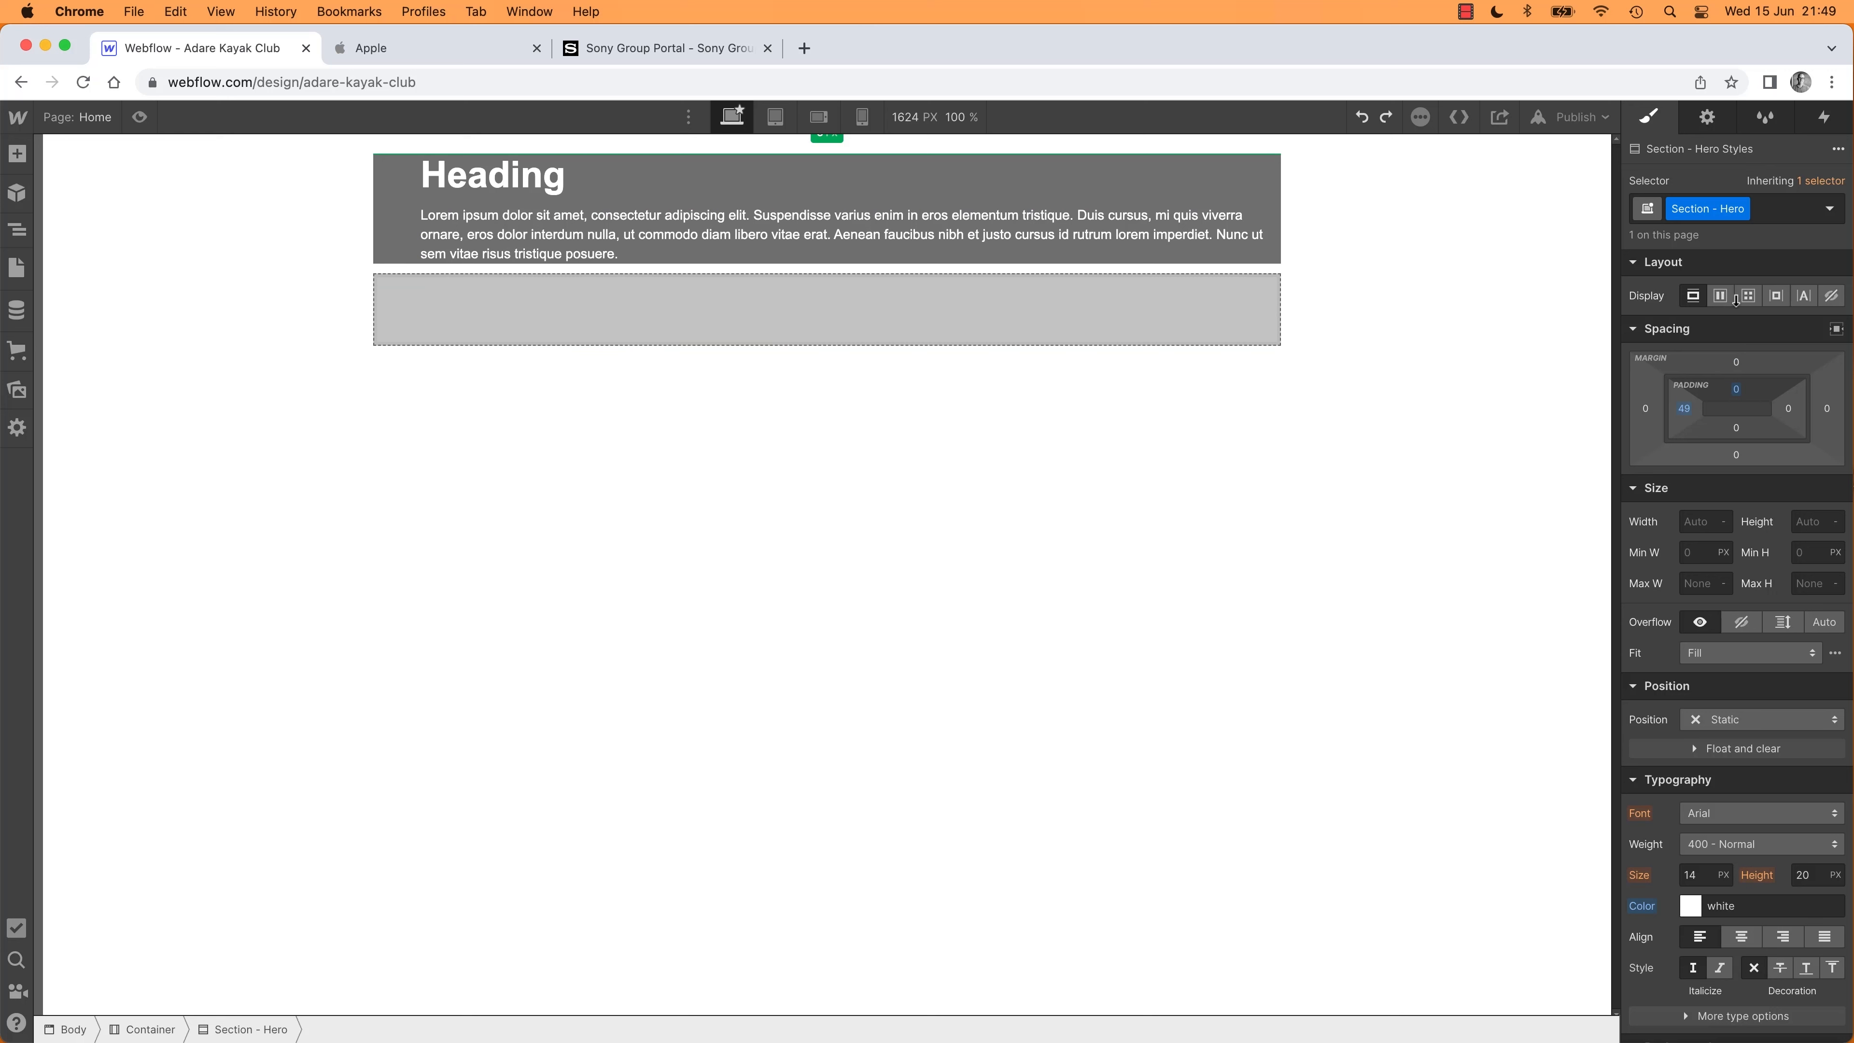
left_click_drag(1737, 389, 1748, 467)
key("super+Tab")
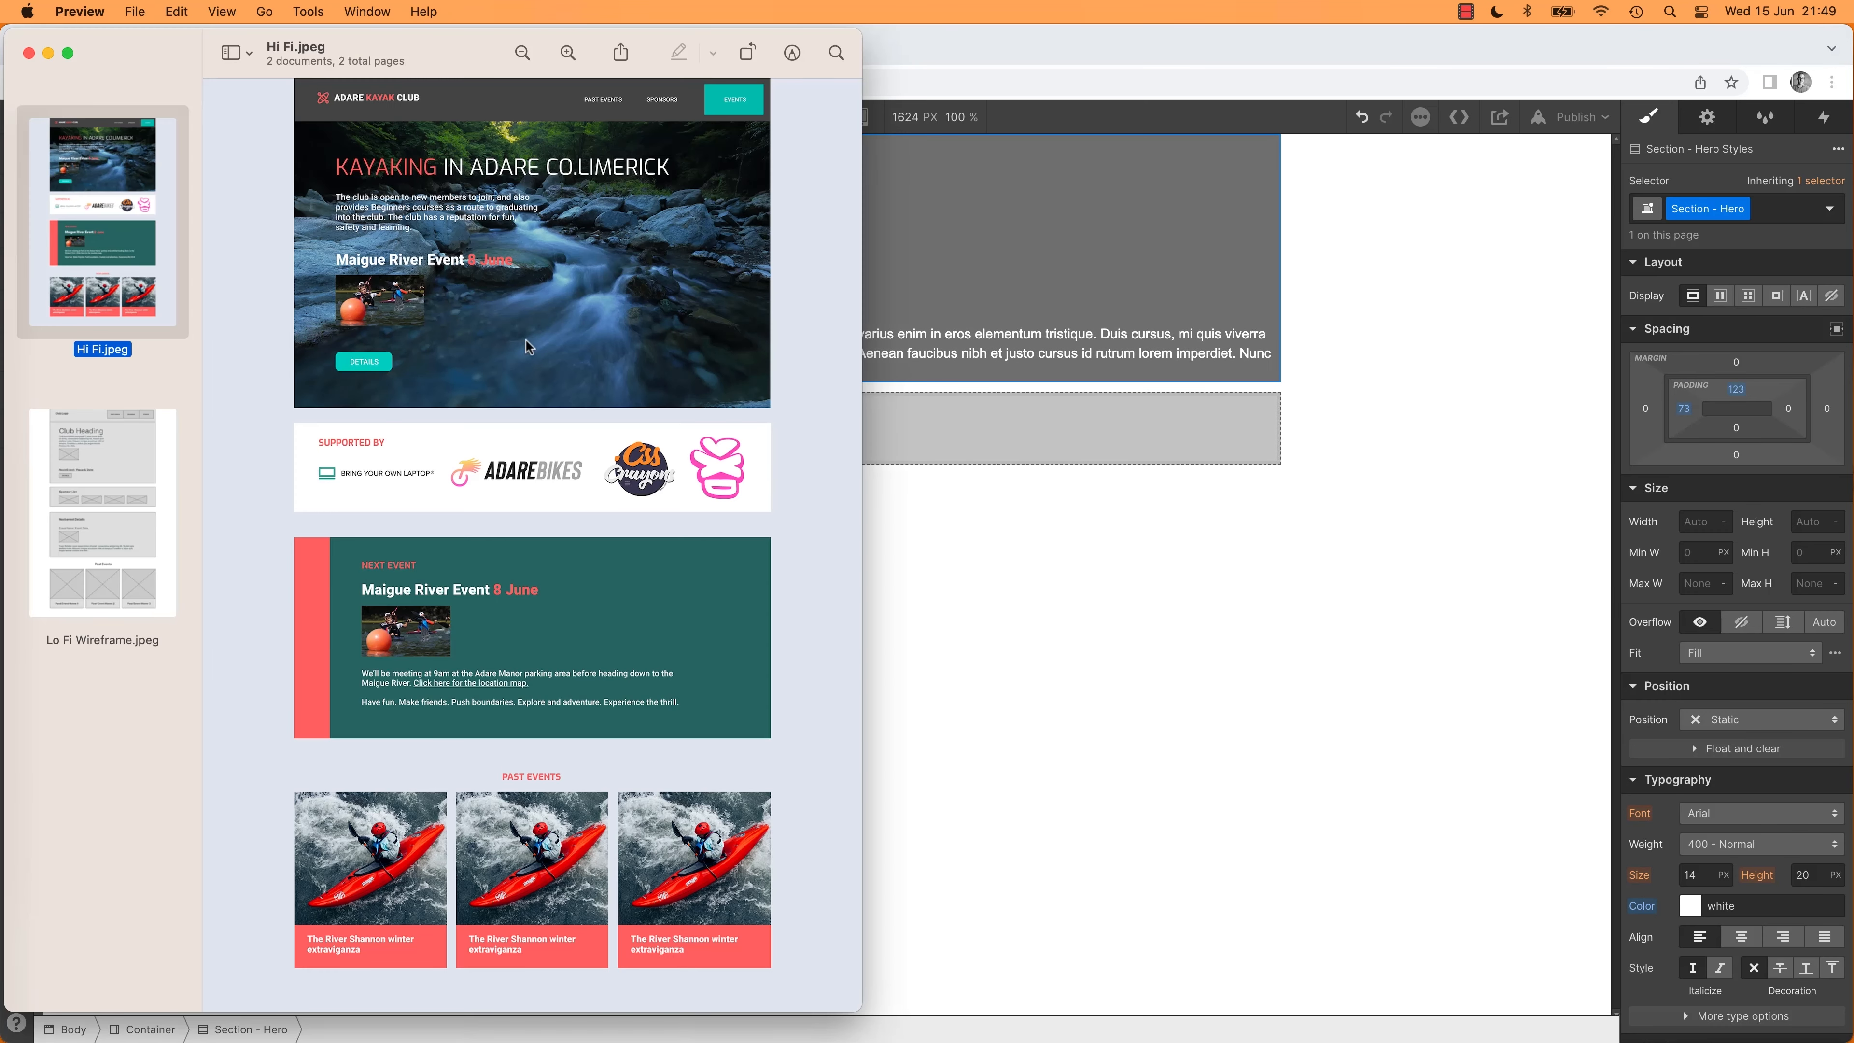
key("super+Tab")
Reduce the hero section's top padding to about 53 px and check it against Hi Fi.jpeg in Preview, returning to Chrome
left_click_drag(1737, 390, 1740, 355)
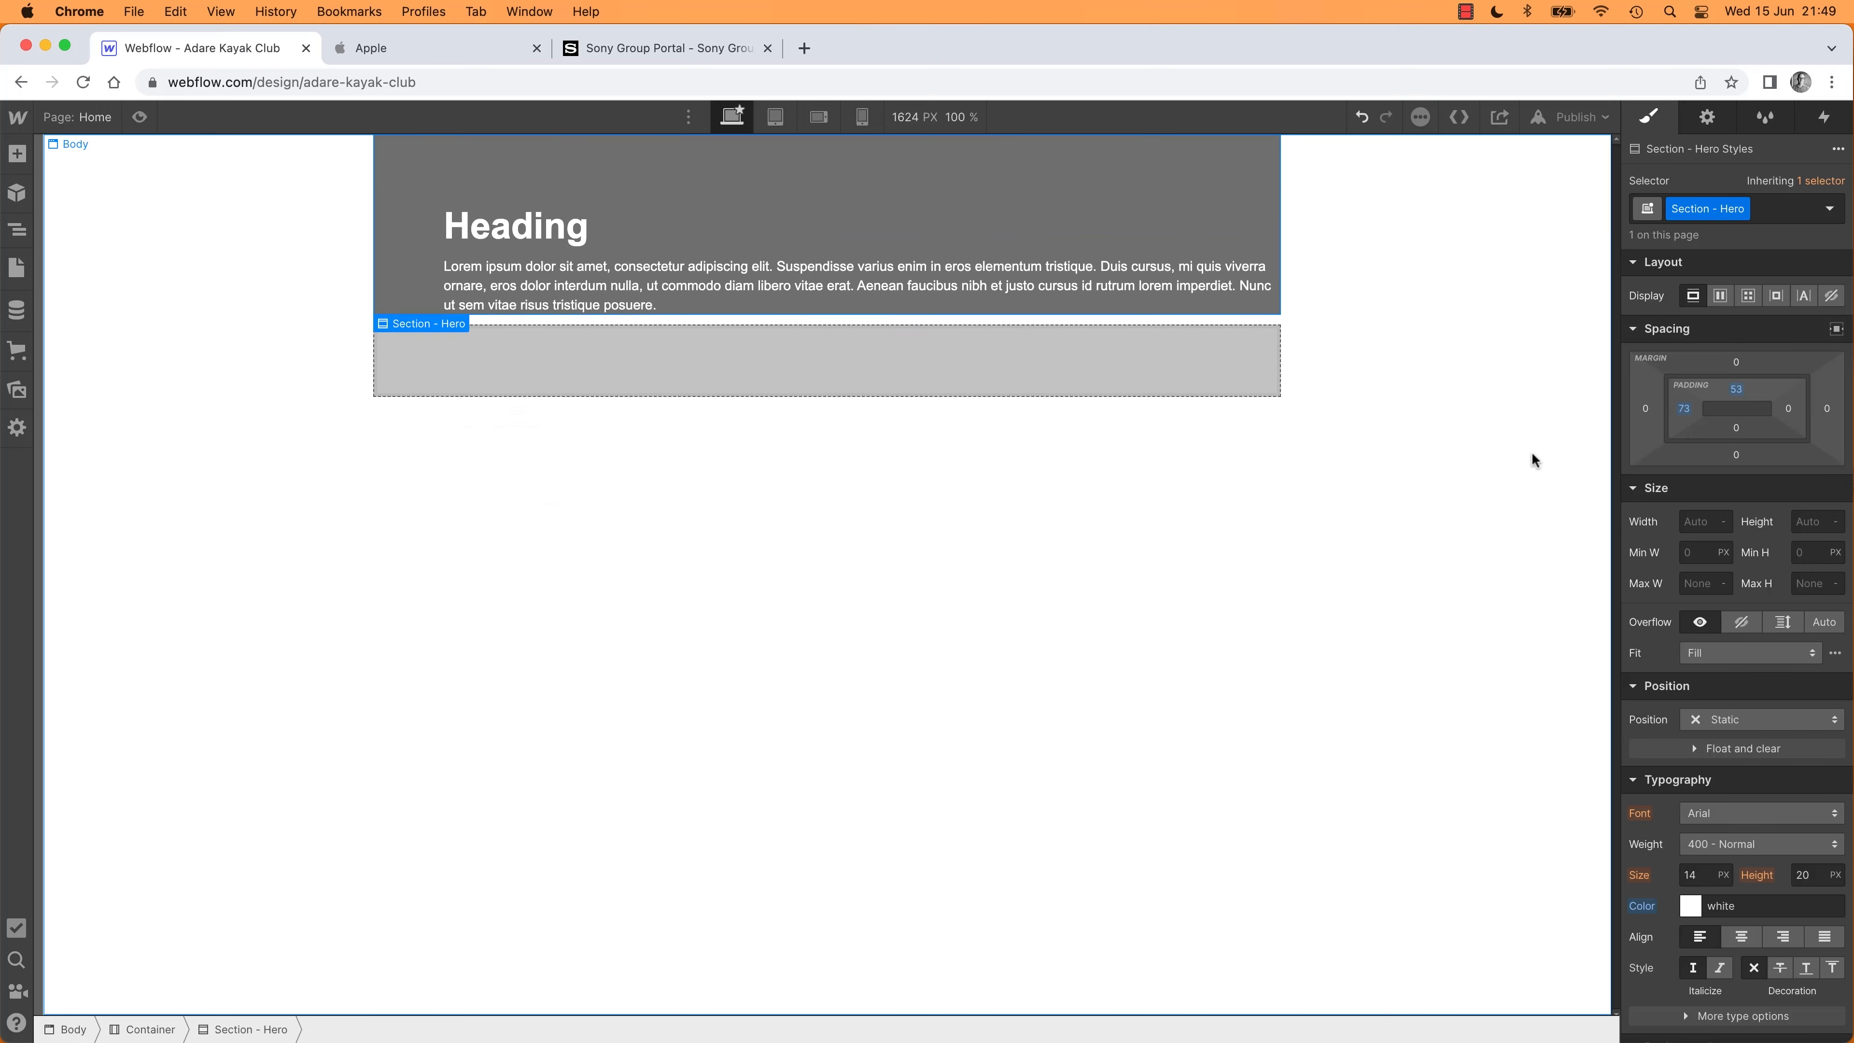
key("super+Tab")
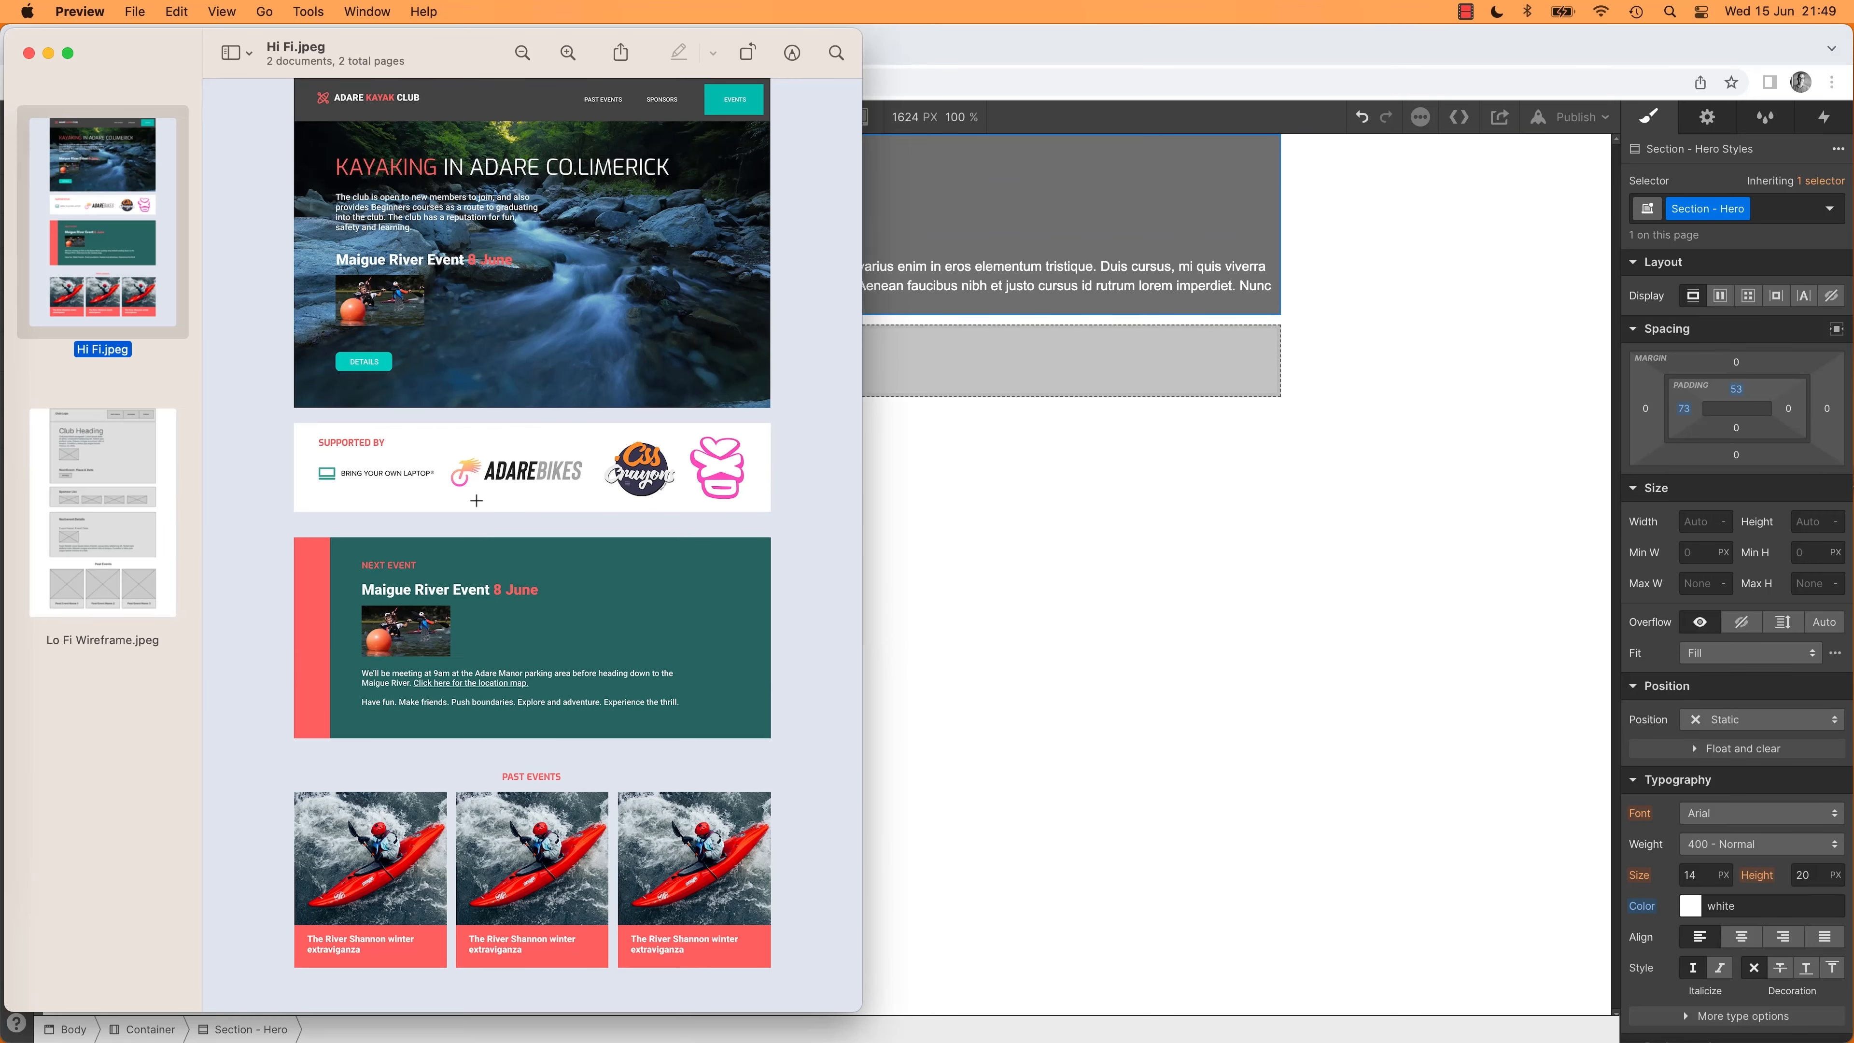
key("super+Tab")
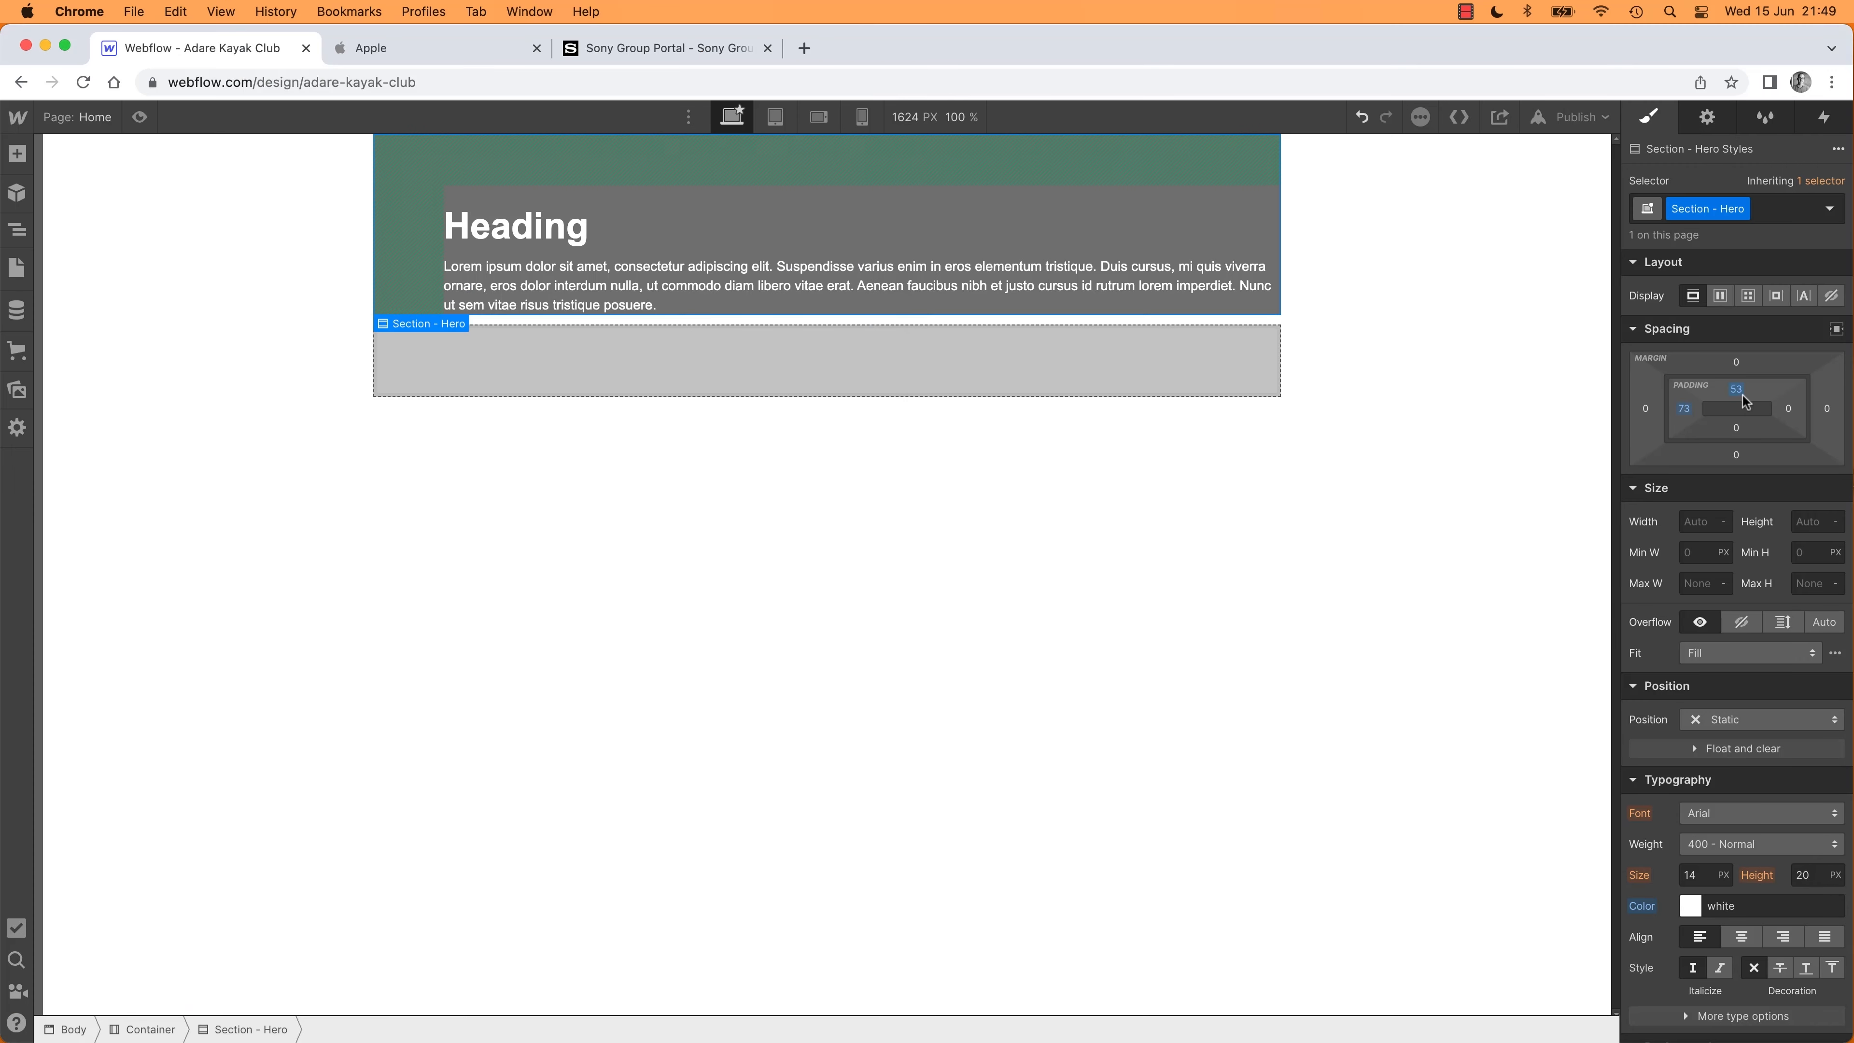
Set the bottom padding of the Section - Hero section to 53 px
left_click(1740, 393)
left_click(1769, 388)
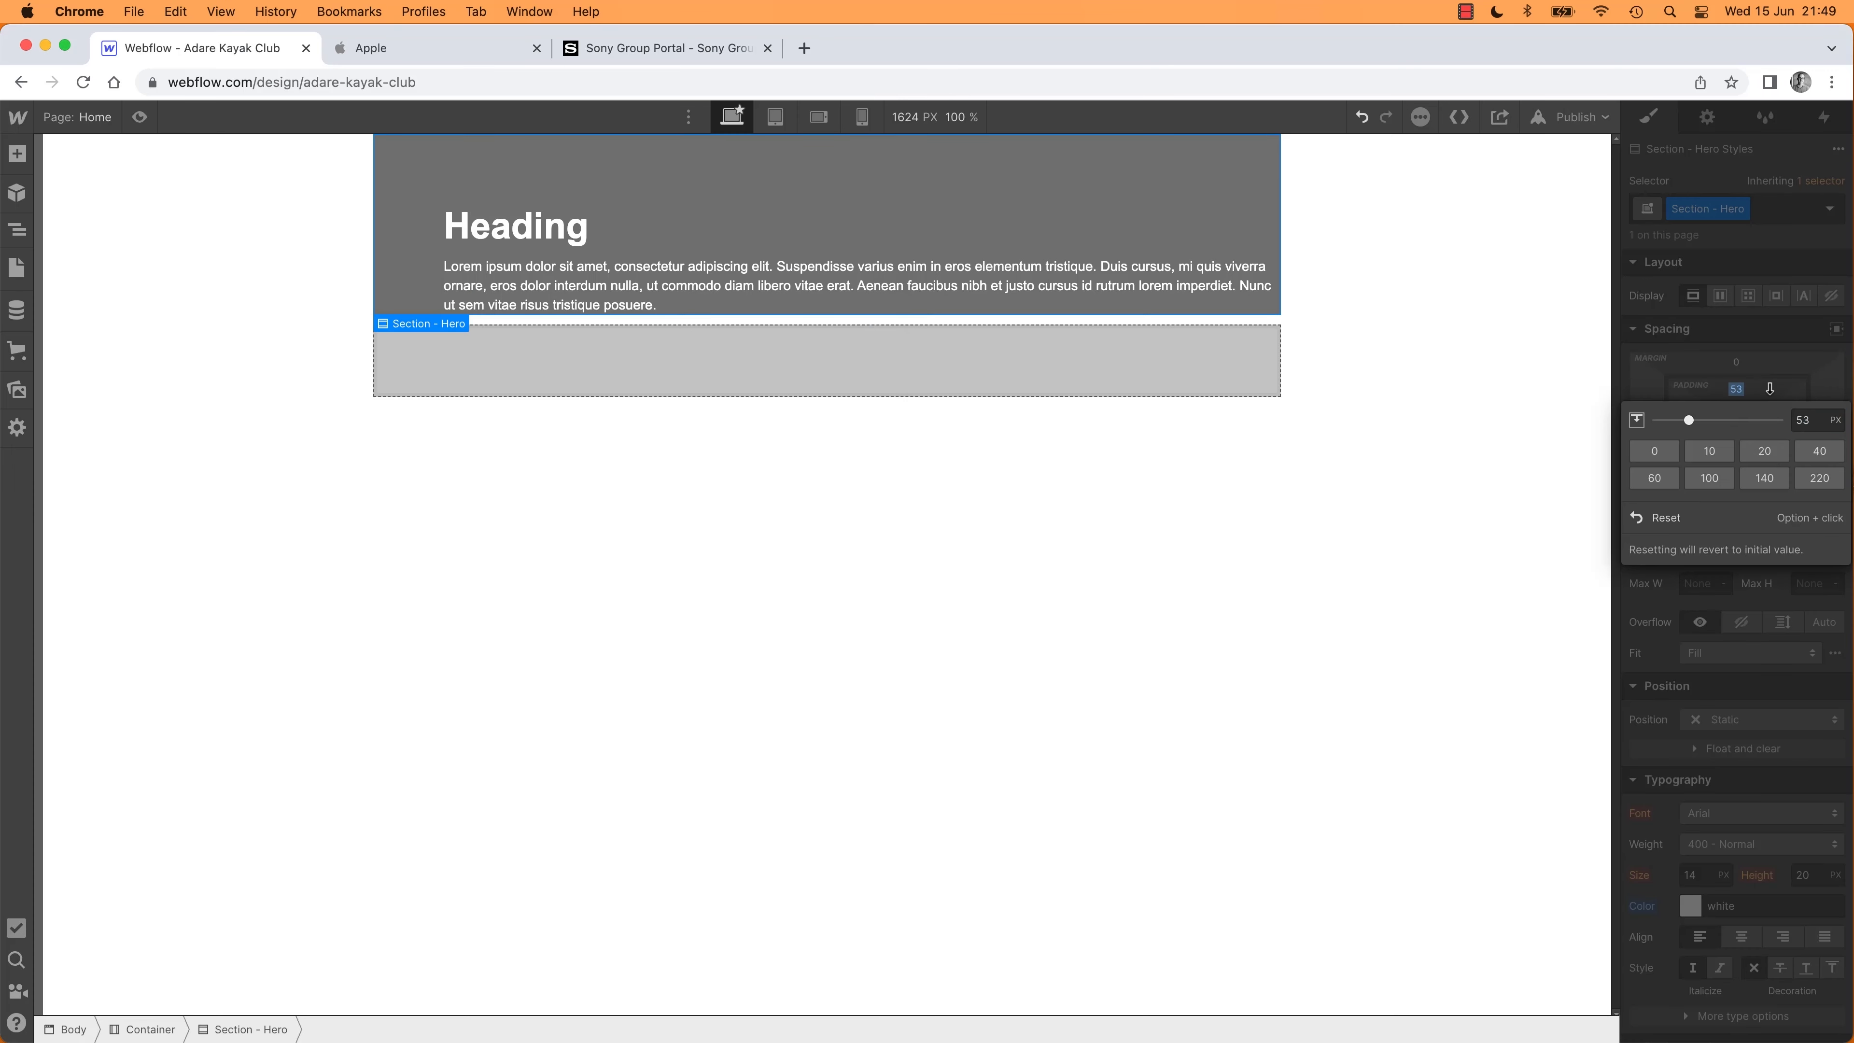
left_click(1740, 432)
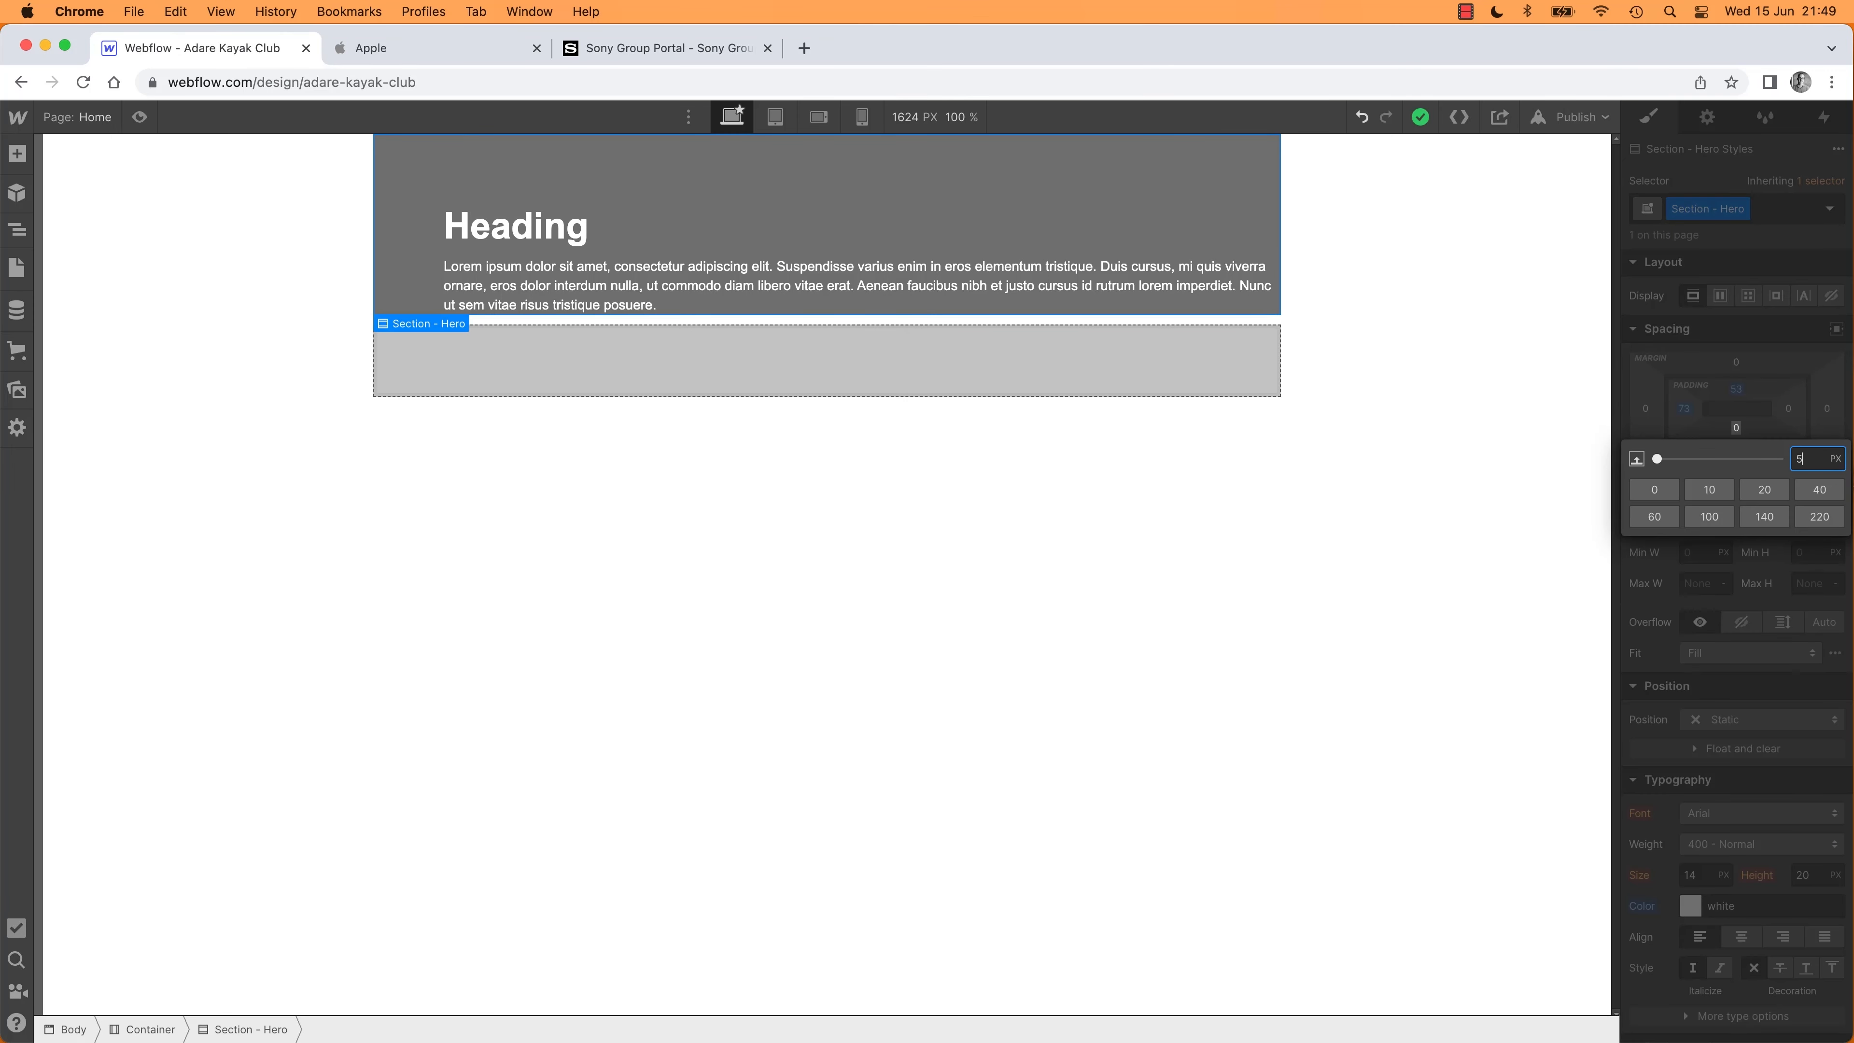
type("53")
key("Return")
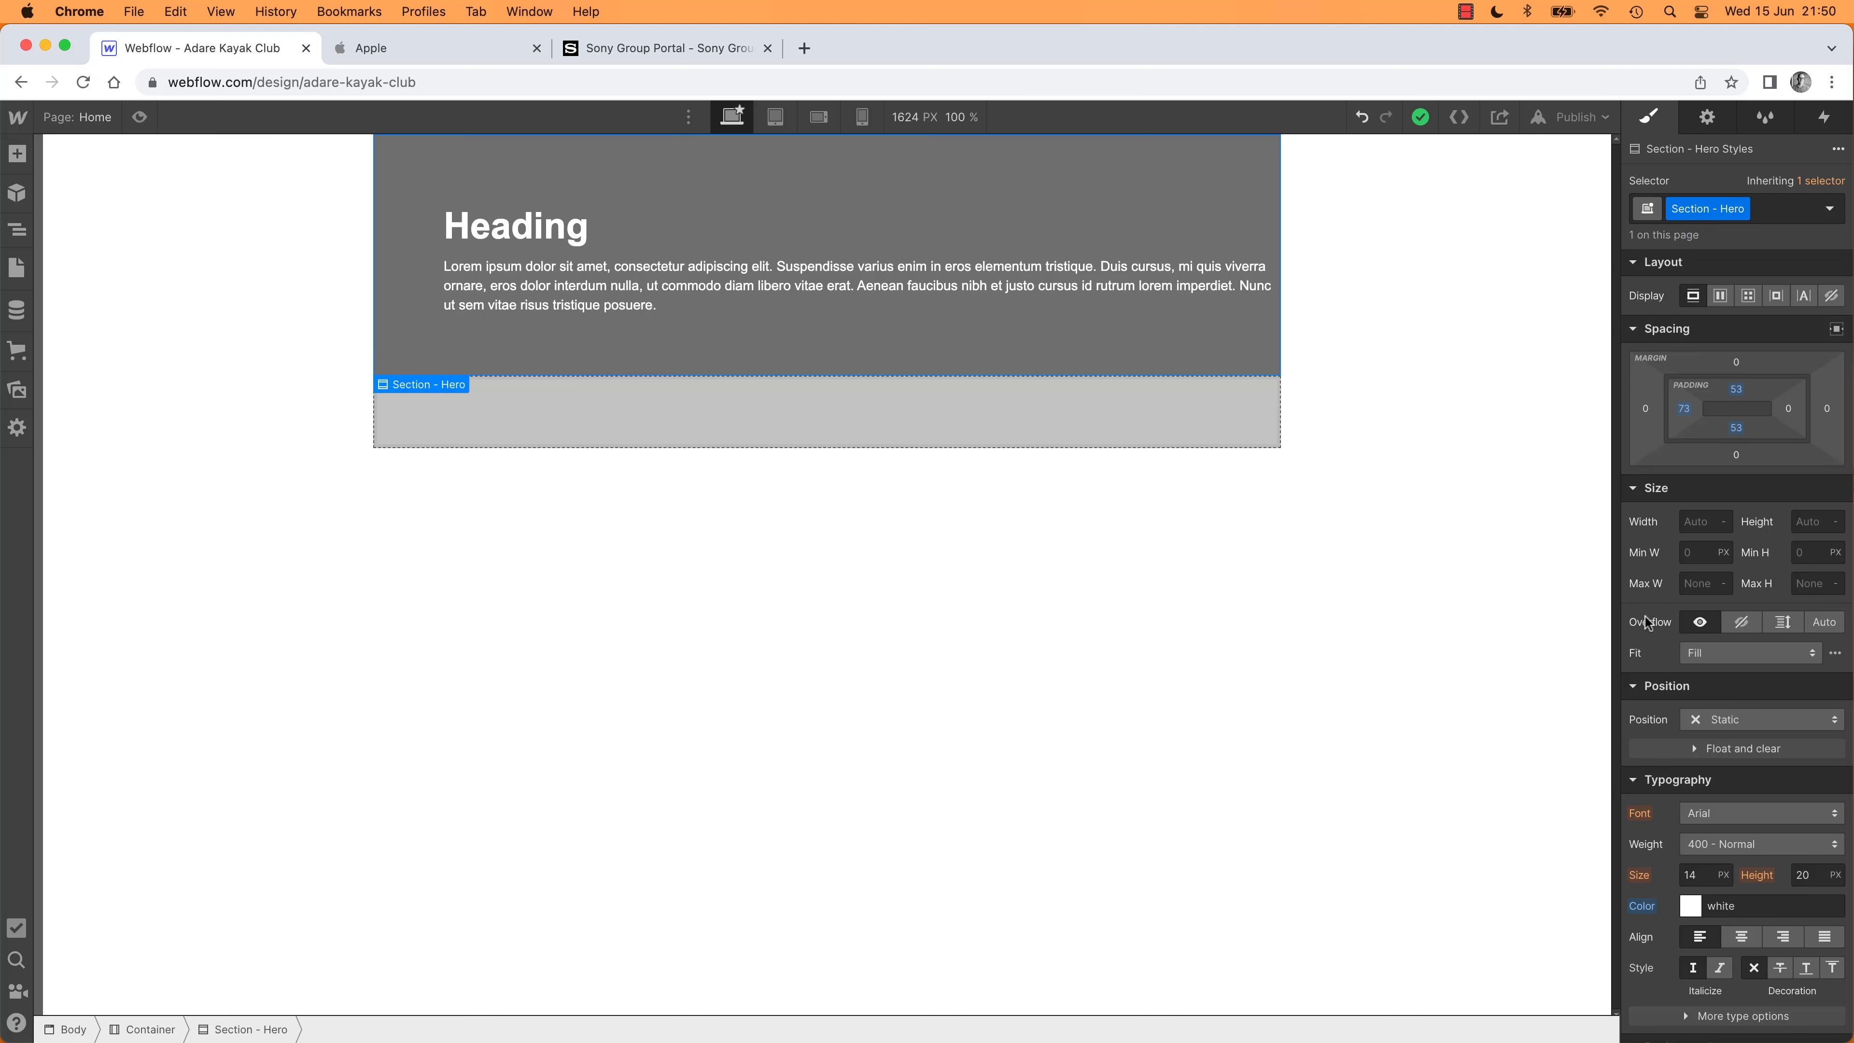
Give the Section - Hero section a right padding of about 73 px
scroll(1633, 702, "down", 5)
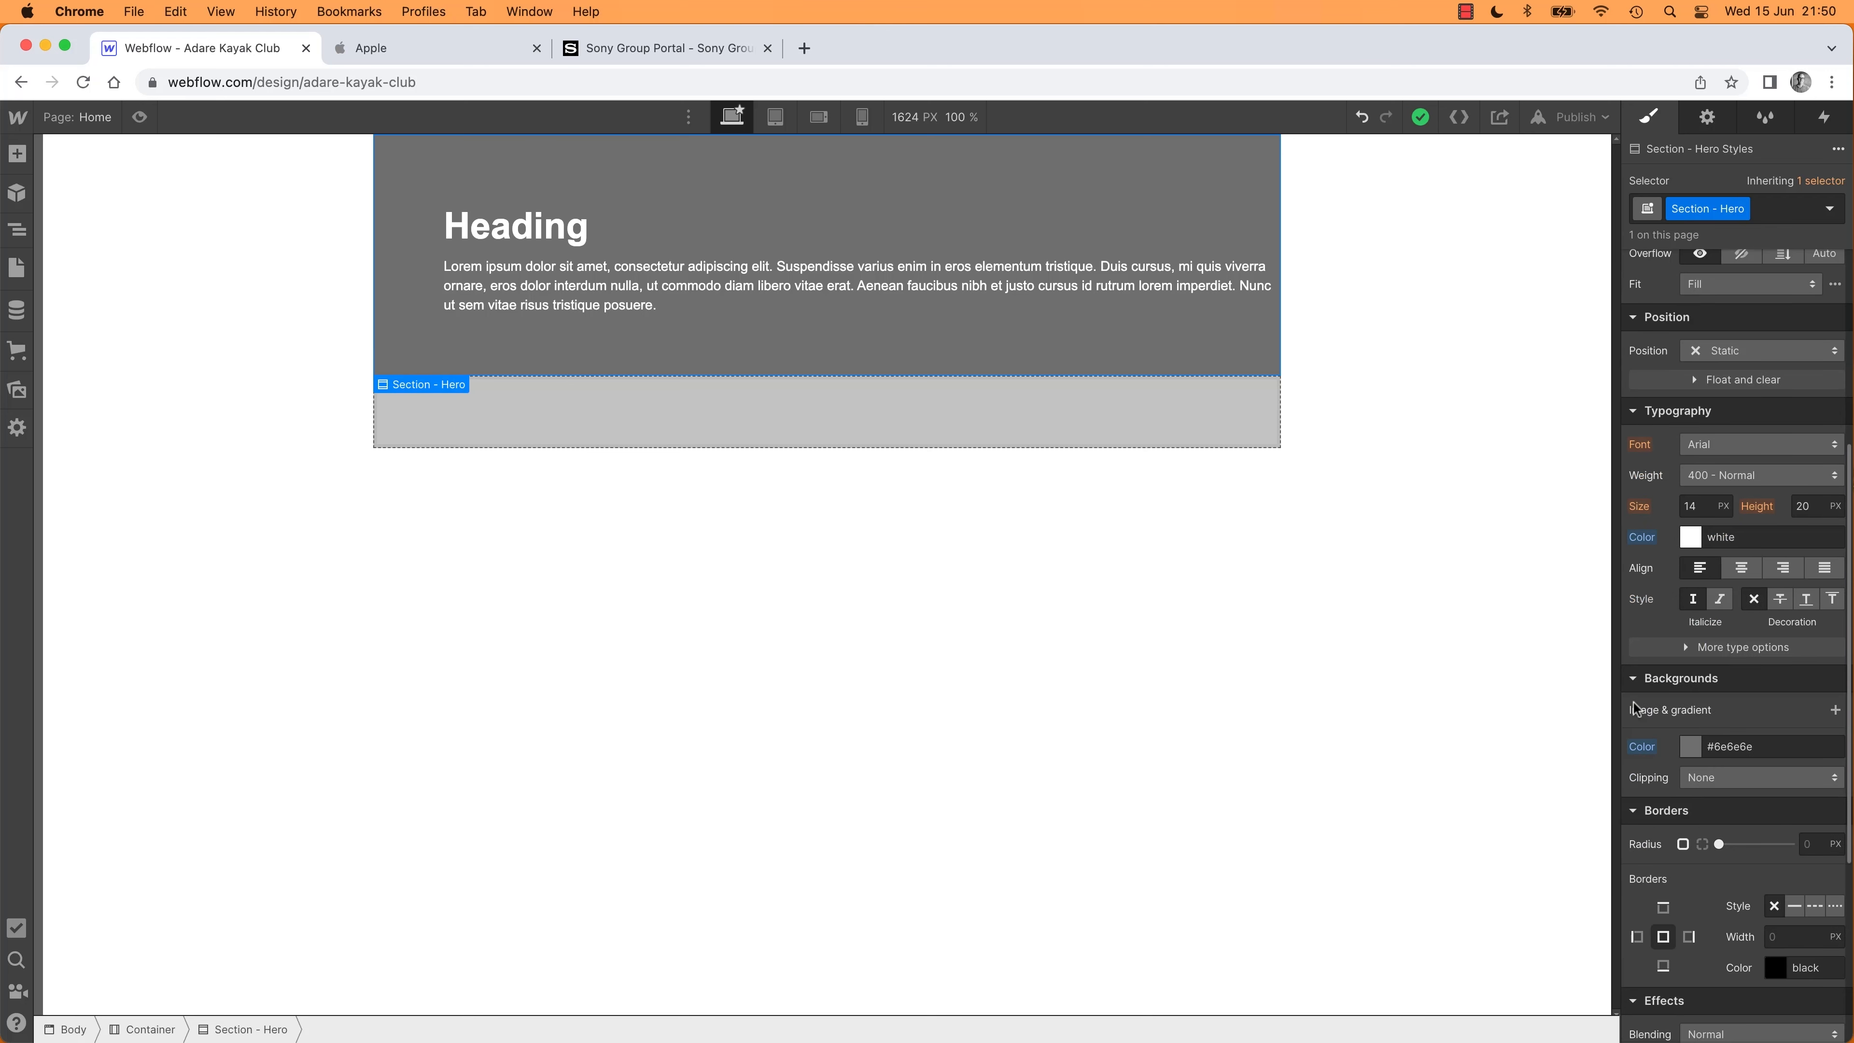
scroll(1662, 720, "up", 5)
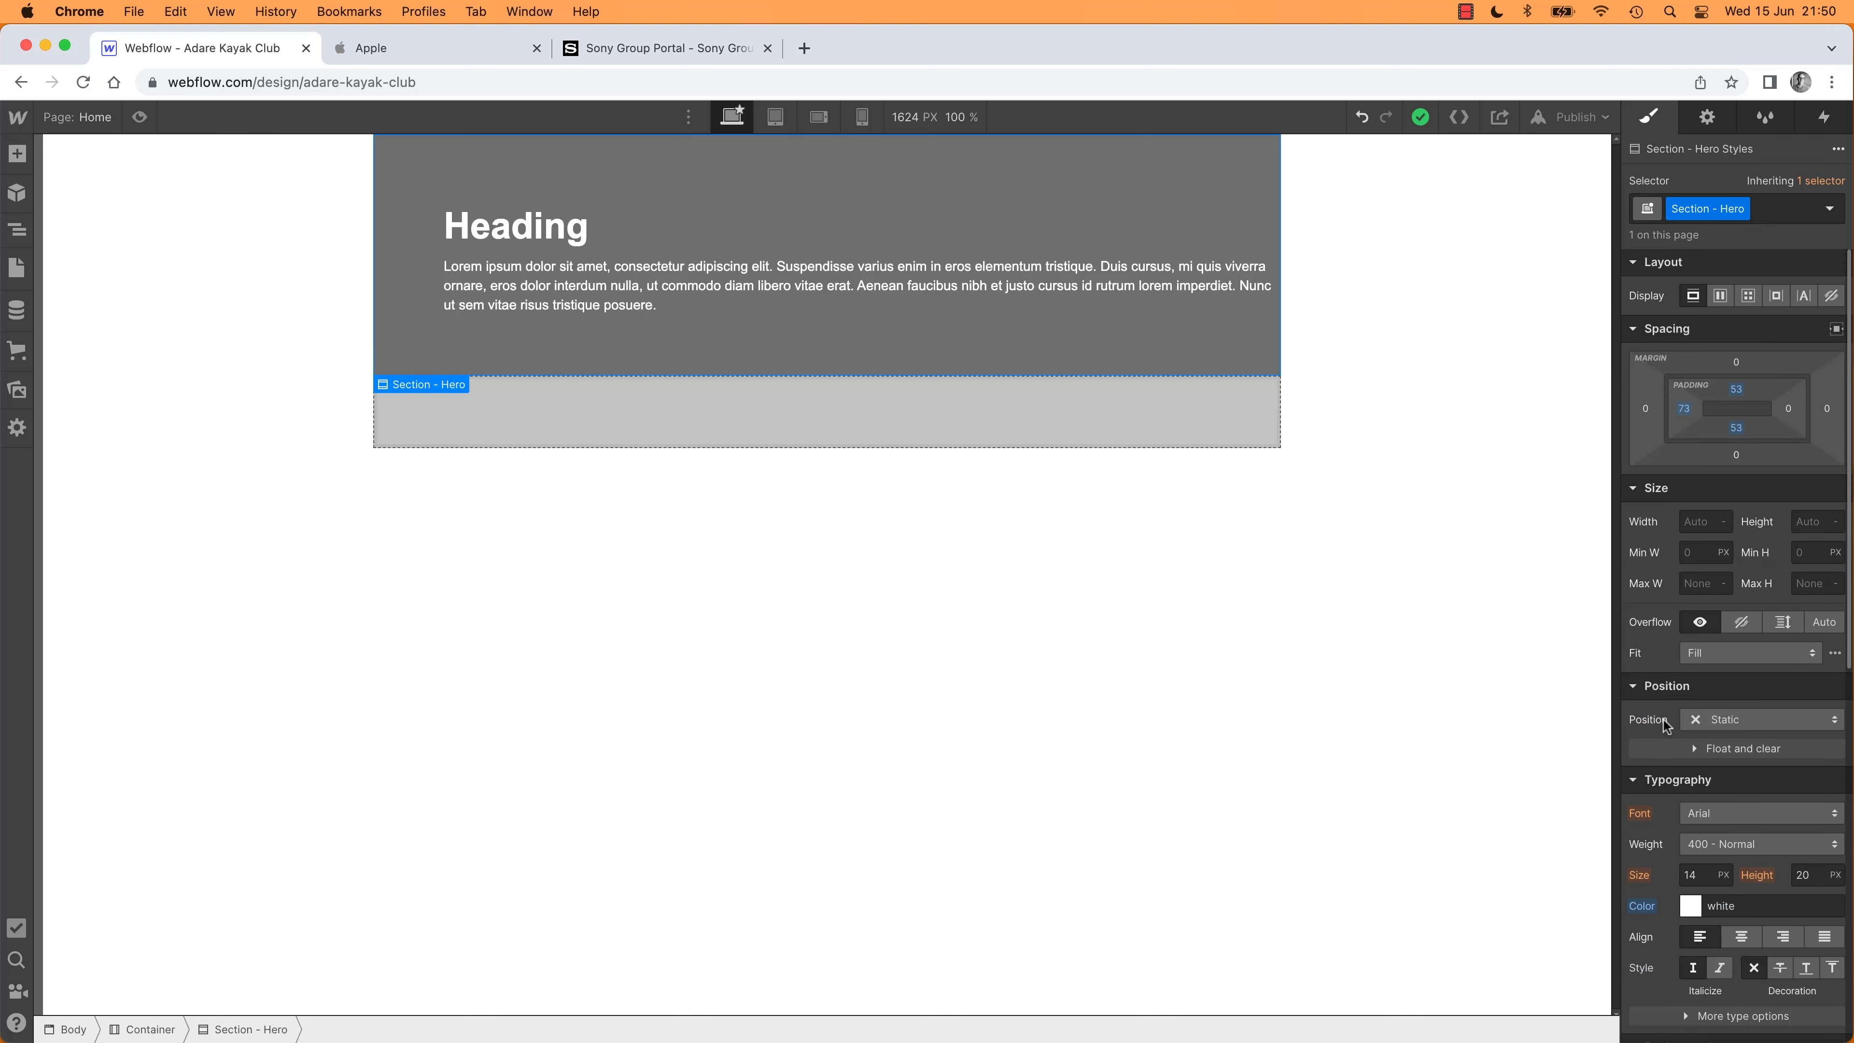
scroll(1663, 720, "down", 6)
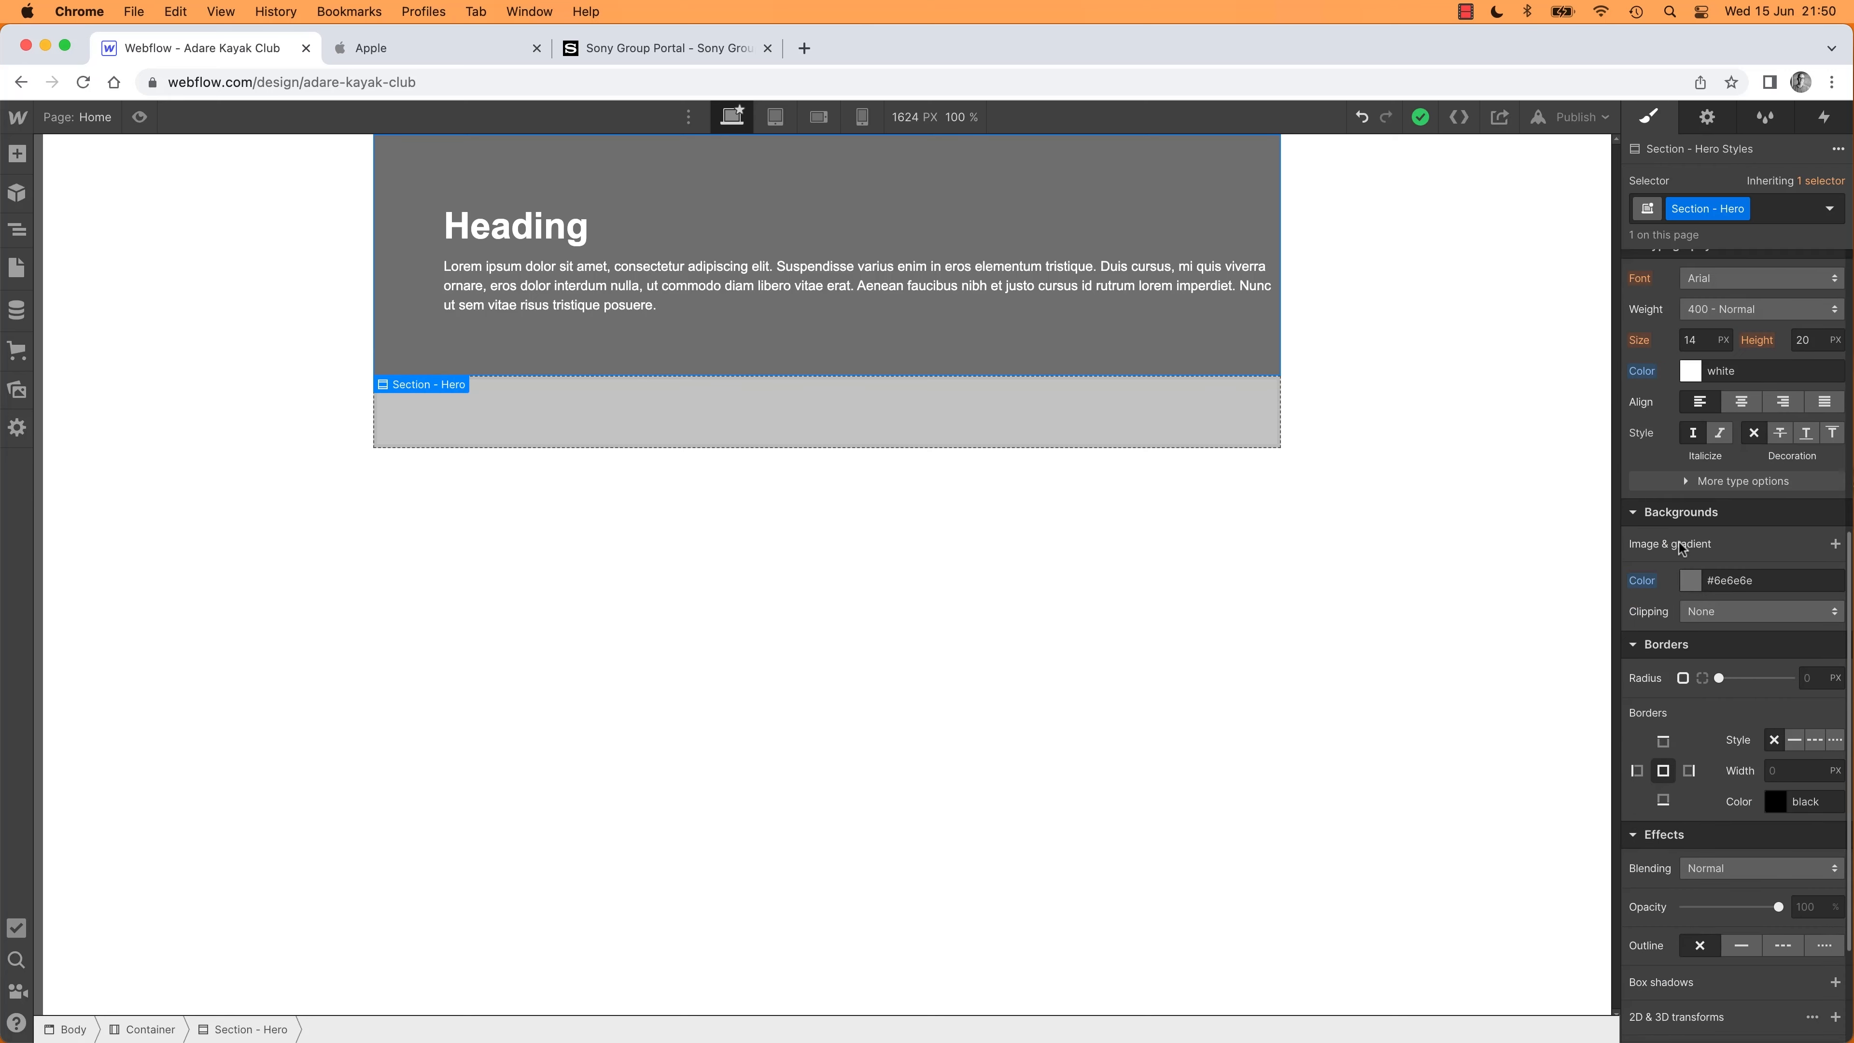
scroll(1681, 548, "up", 1)
scroll(1688, 467, "up", 5)
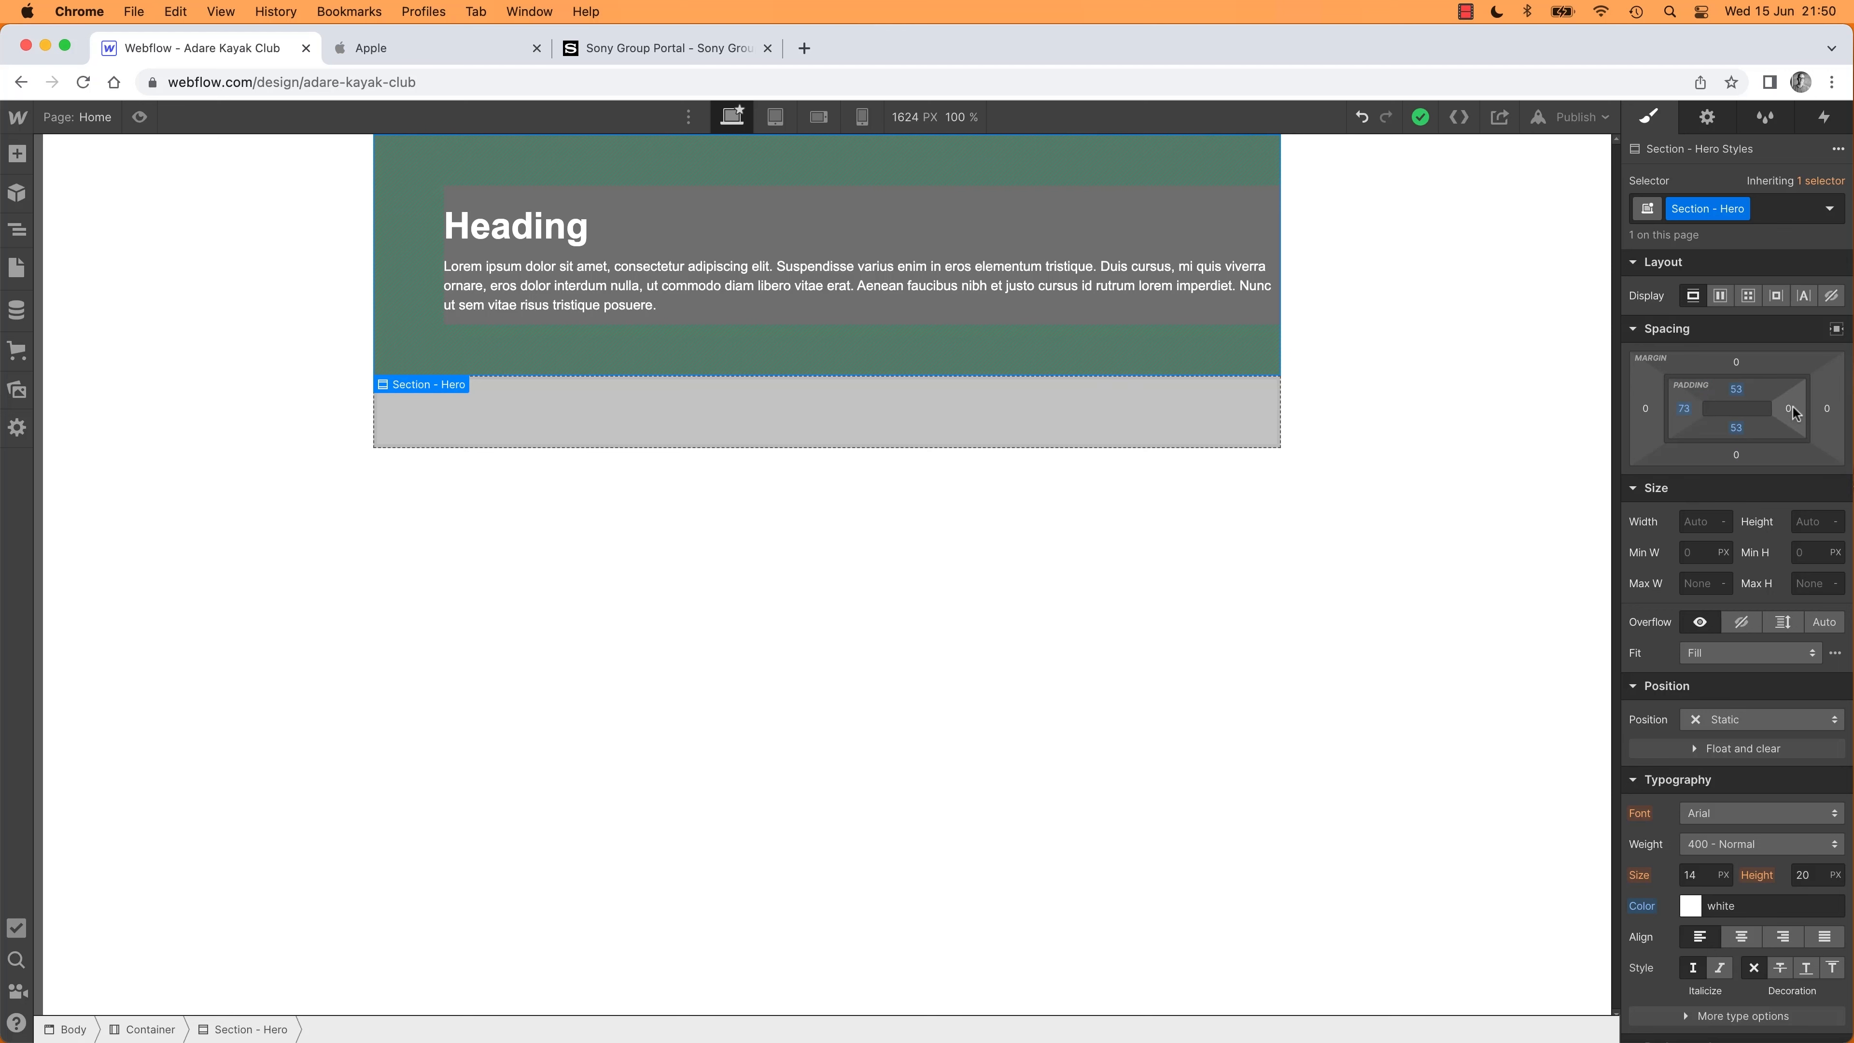
left_click_drag(1792, 415, 1721, 416)
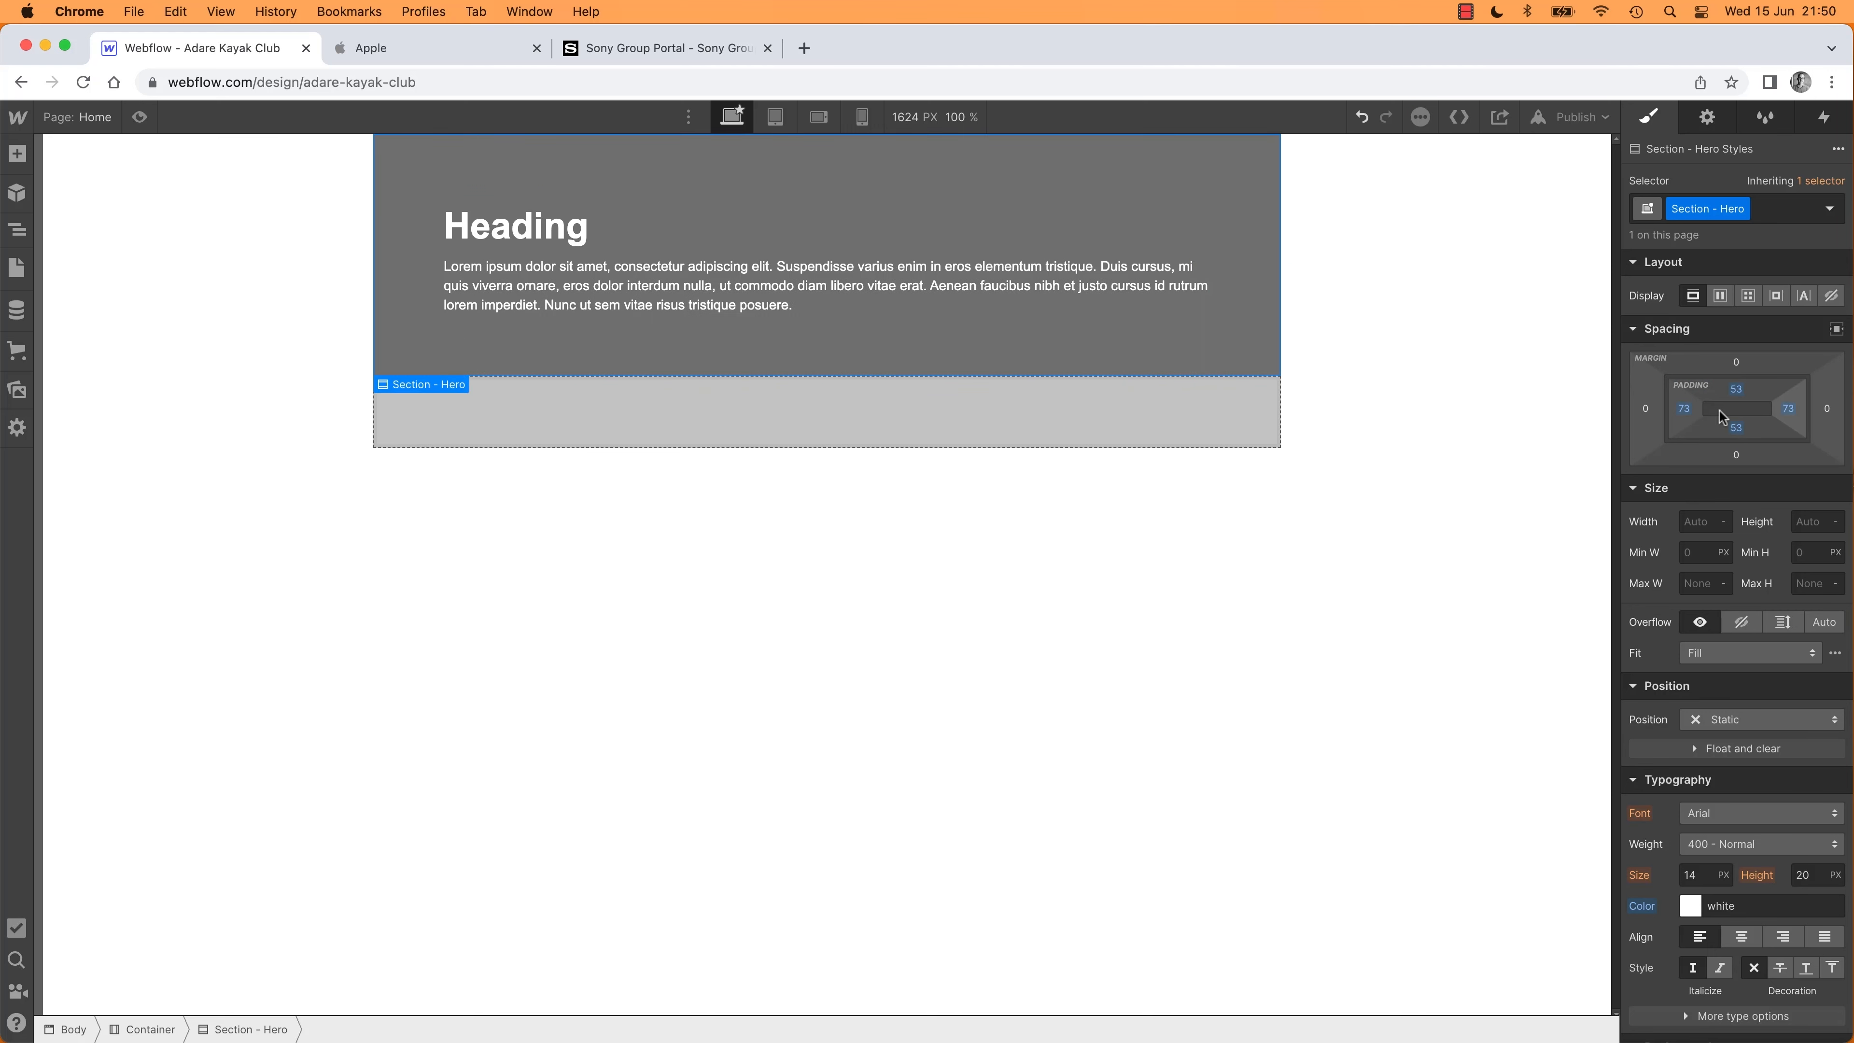
Check the text width in Hi Fi.jpeg in Preview and increase the hero section's right padding to about 521 px in Chrome
key("super+Tab")
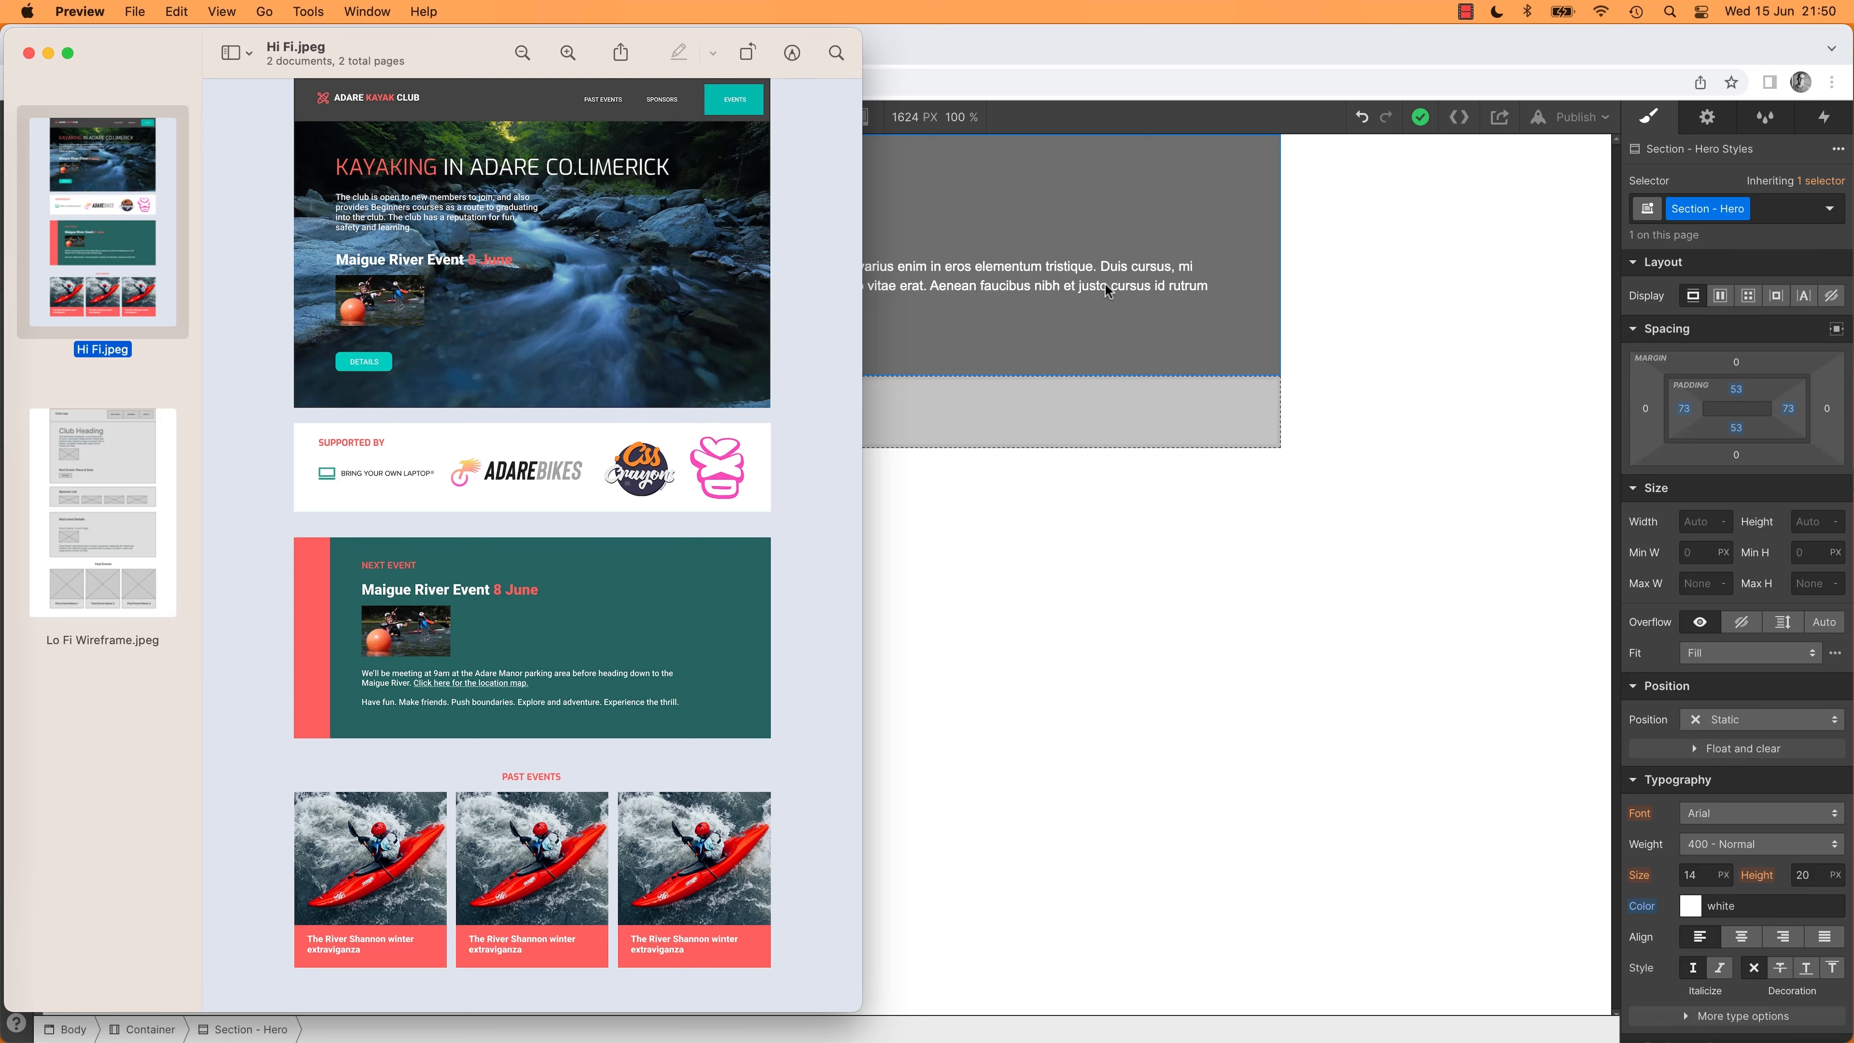
key("super+Tab")
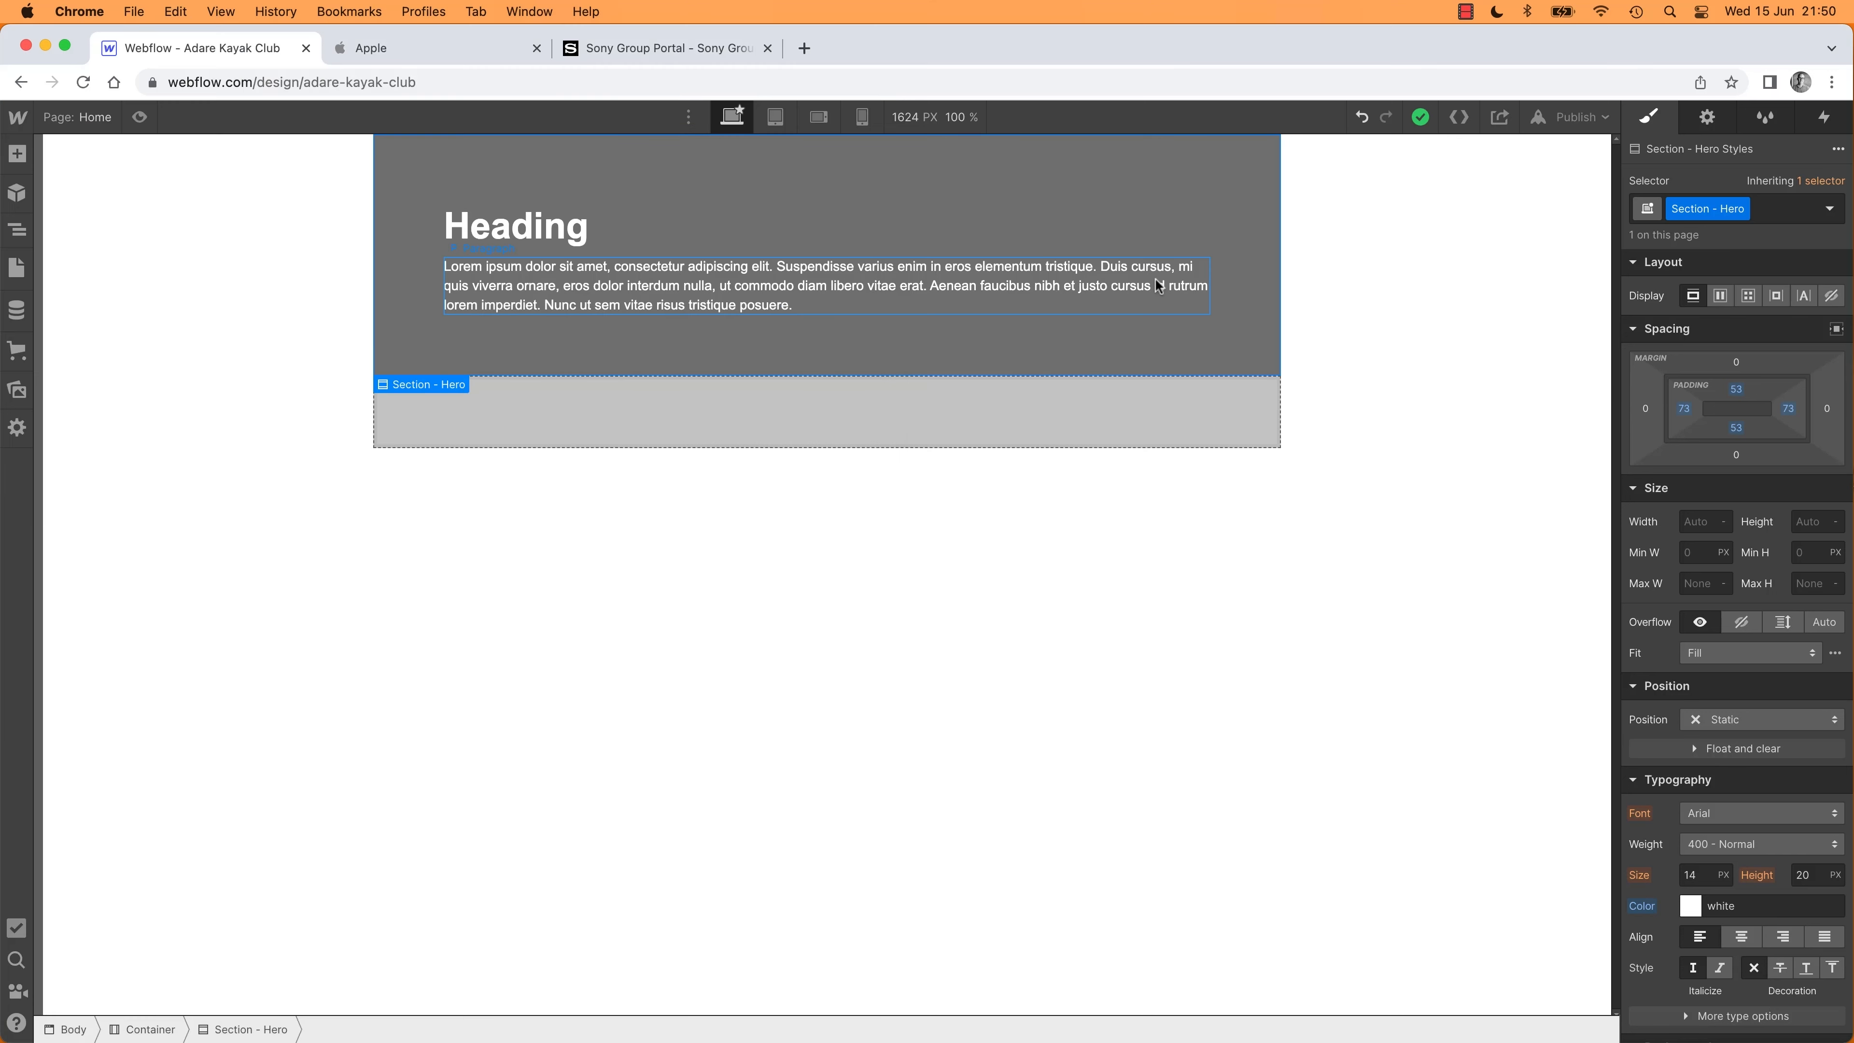
key("super+Tab")
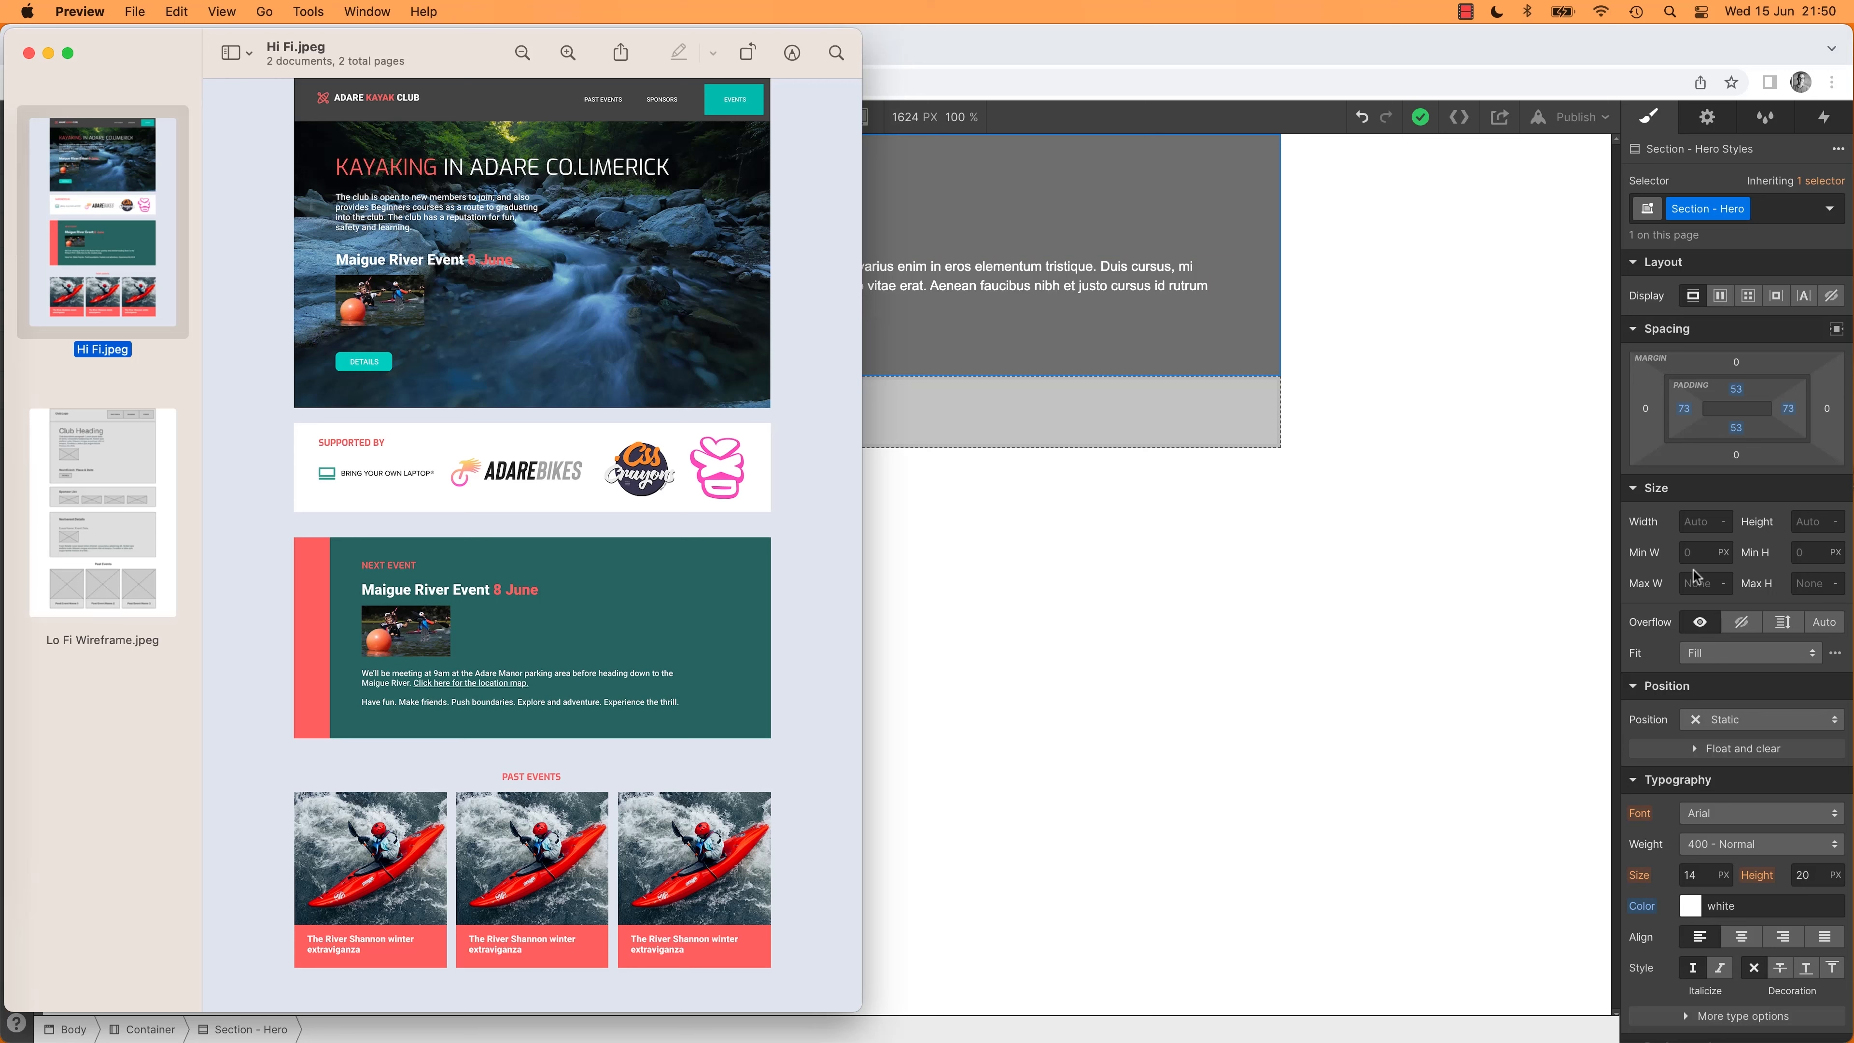
left_click_drag(1794, 413, 1308, 449)
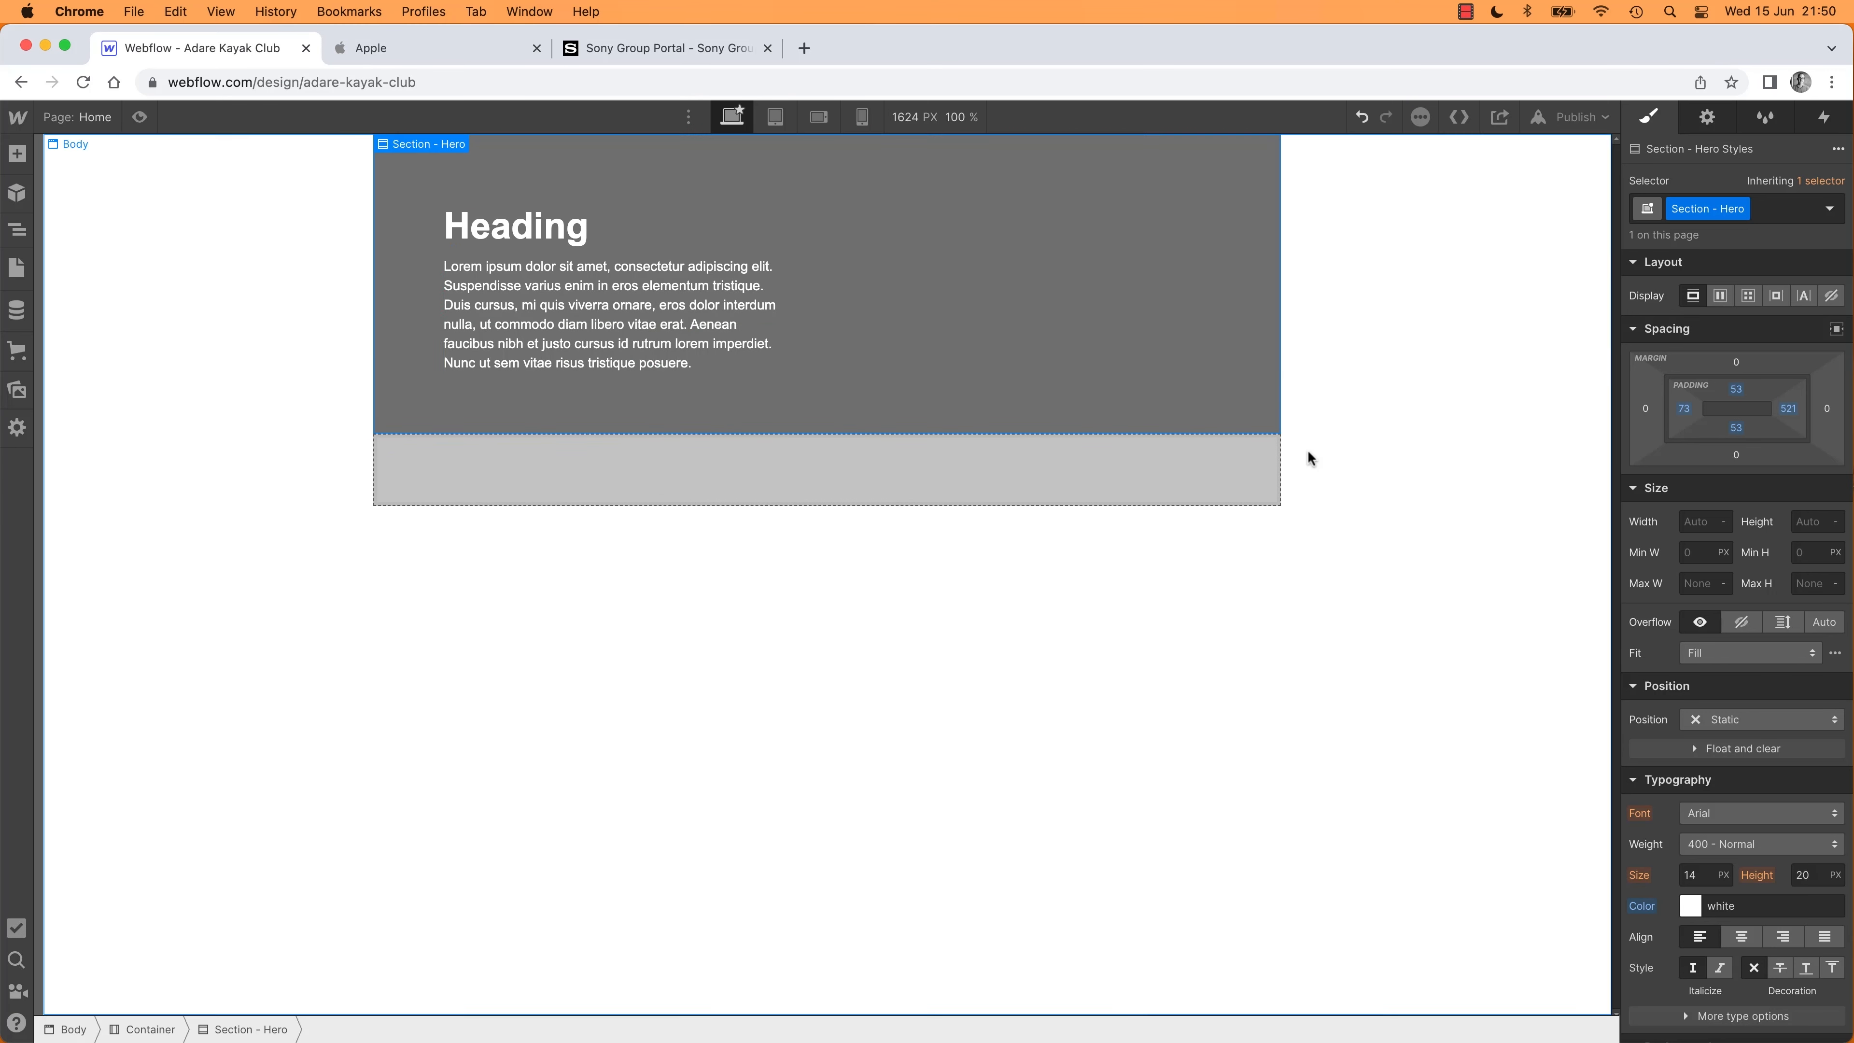
Replace the hero heading text with "Kayaking in Adare Co. Limerick"
left_click(496, 229)
double_click(495, 229)
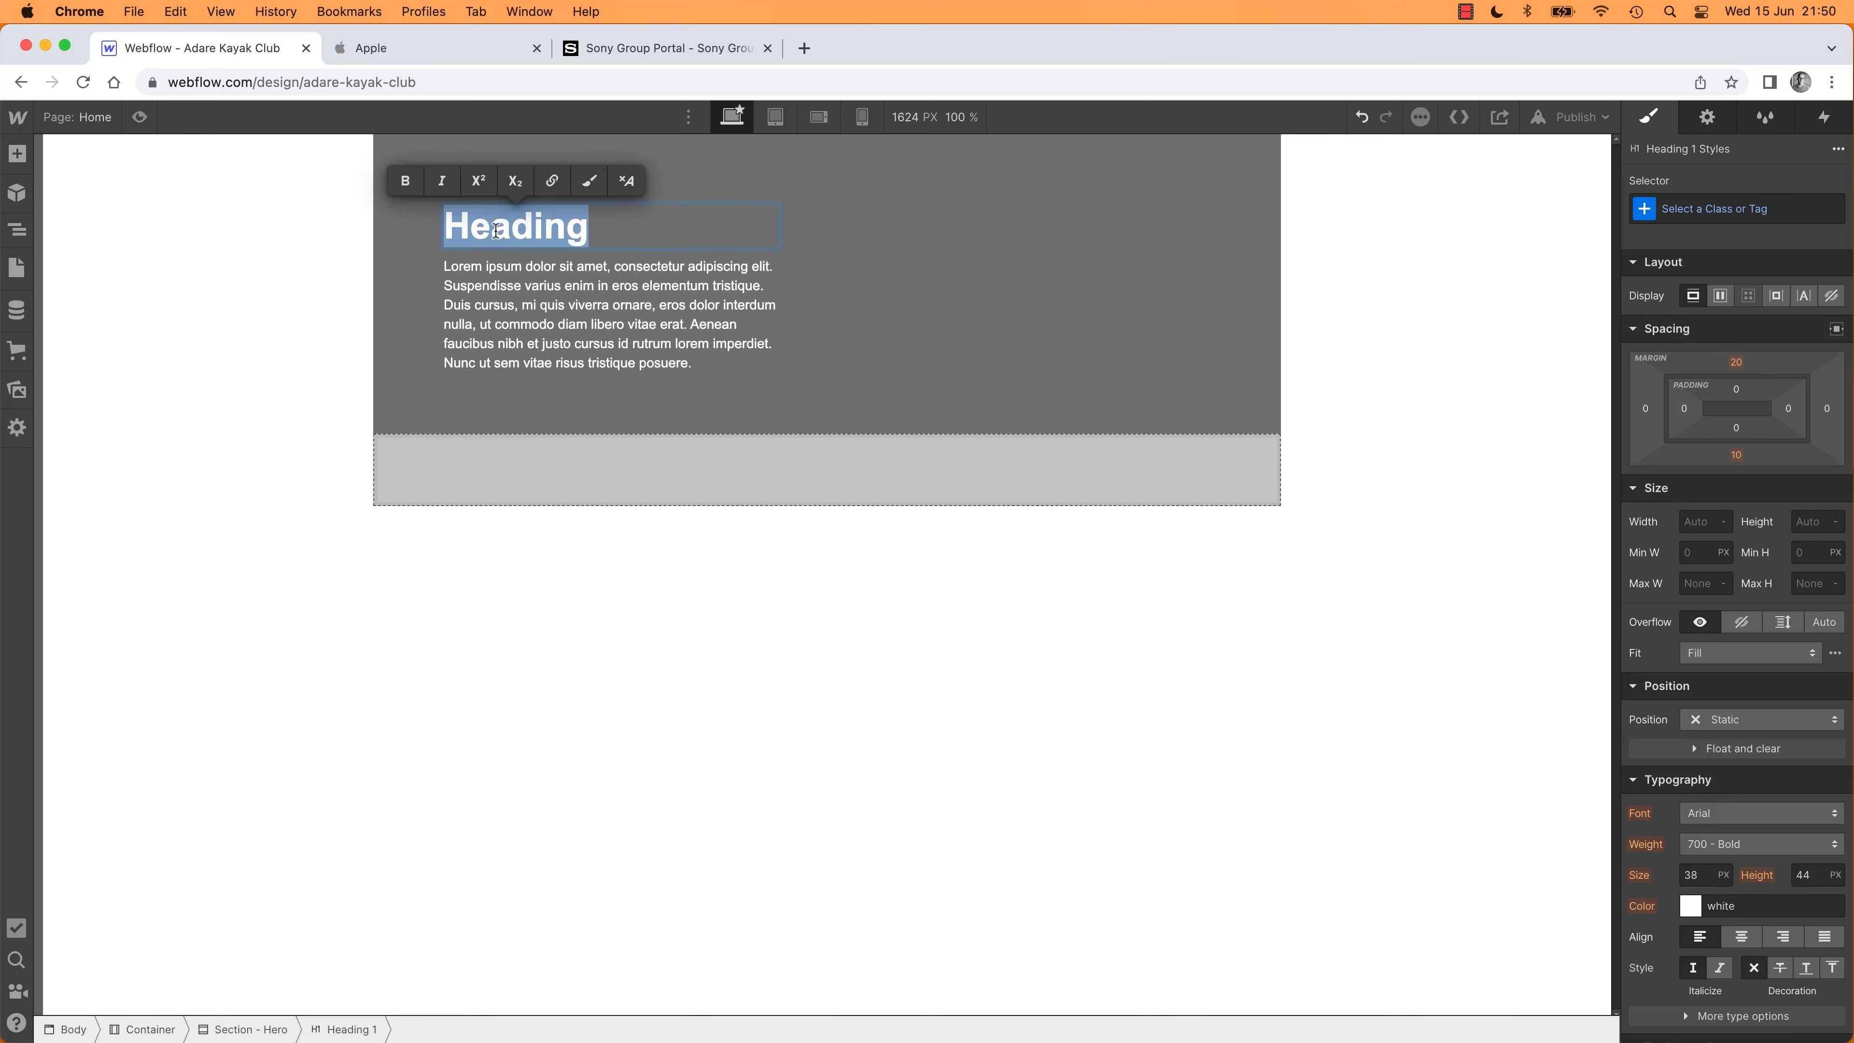
type("Kayaking in Adare Co. Lim")
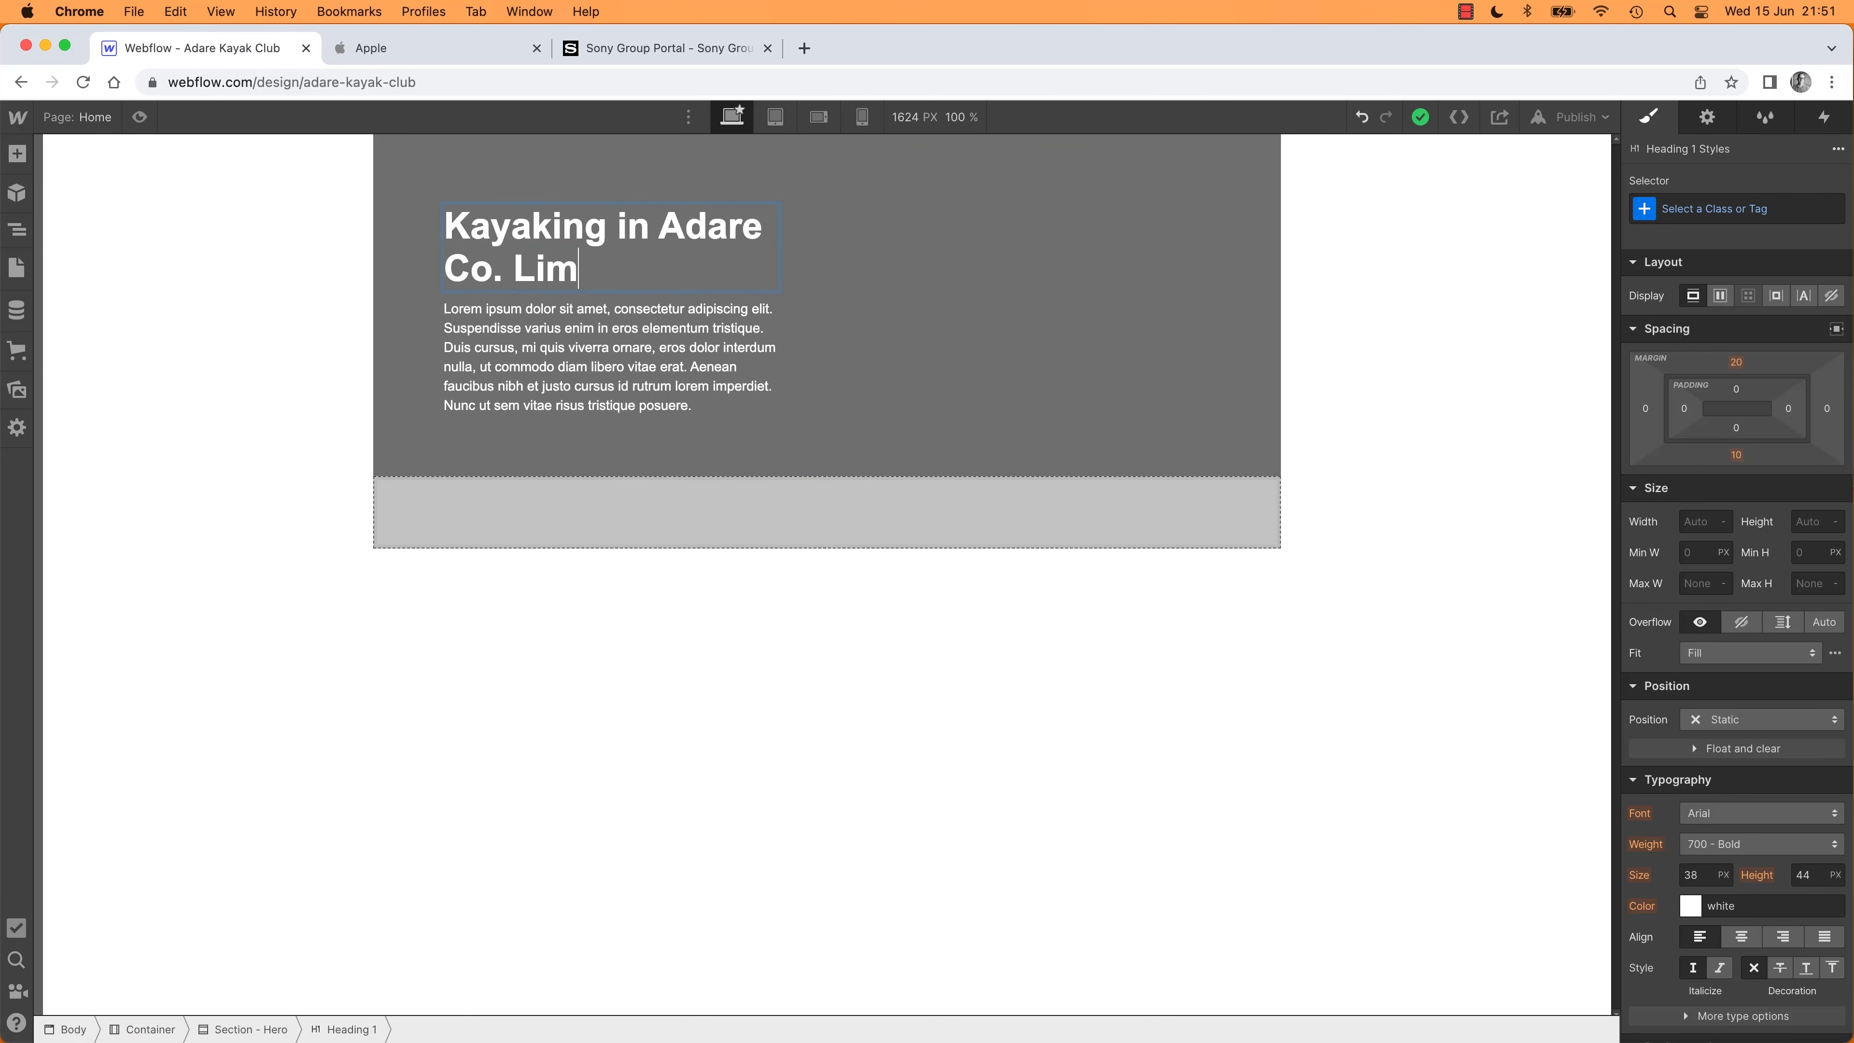
type("erick")
left_click(516, 564)
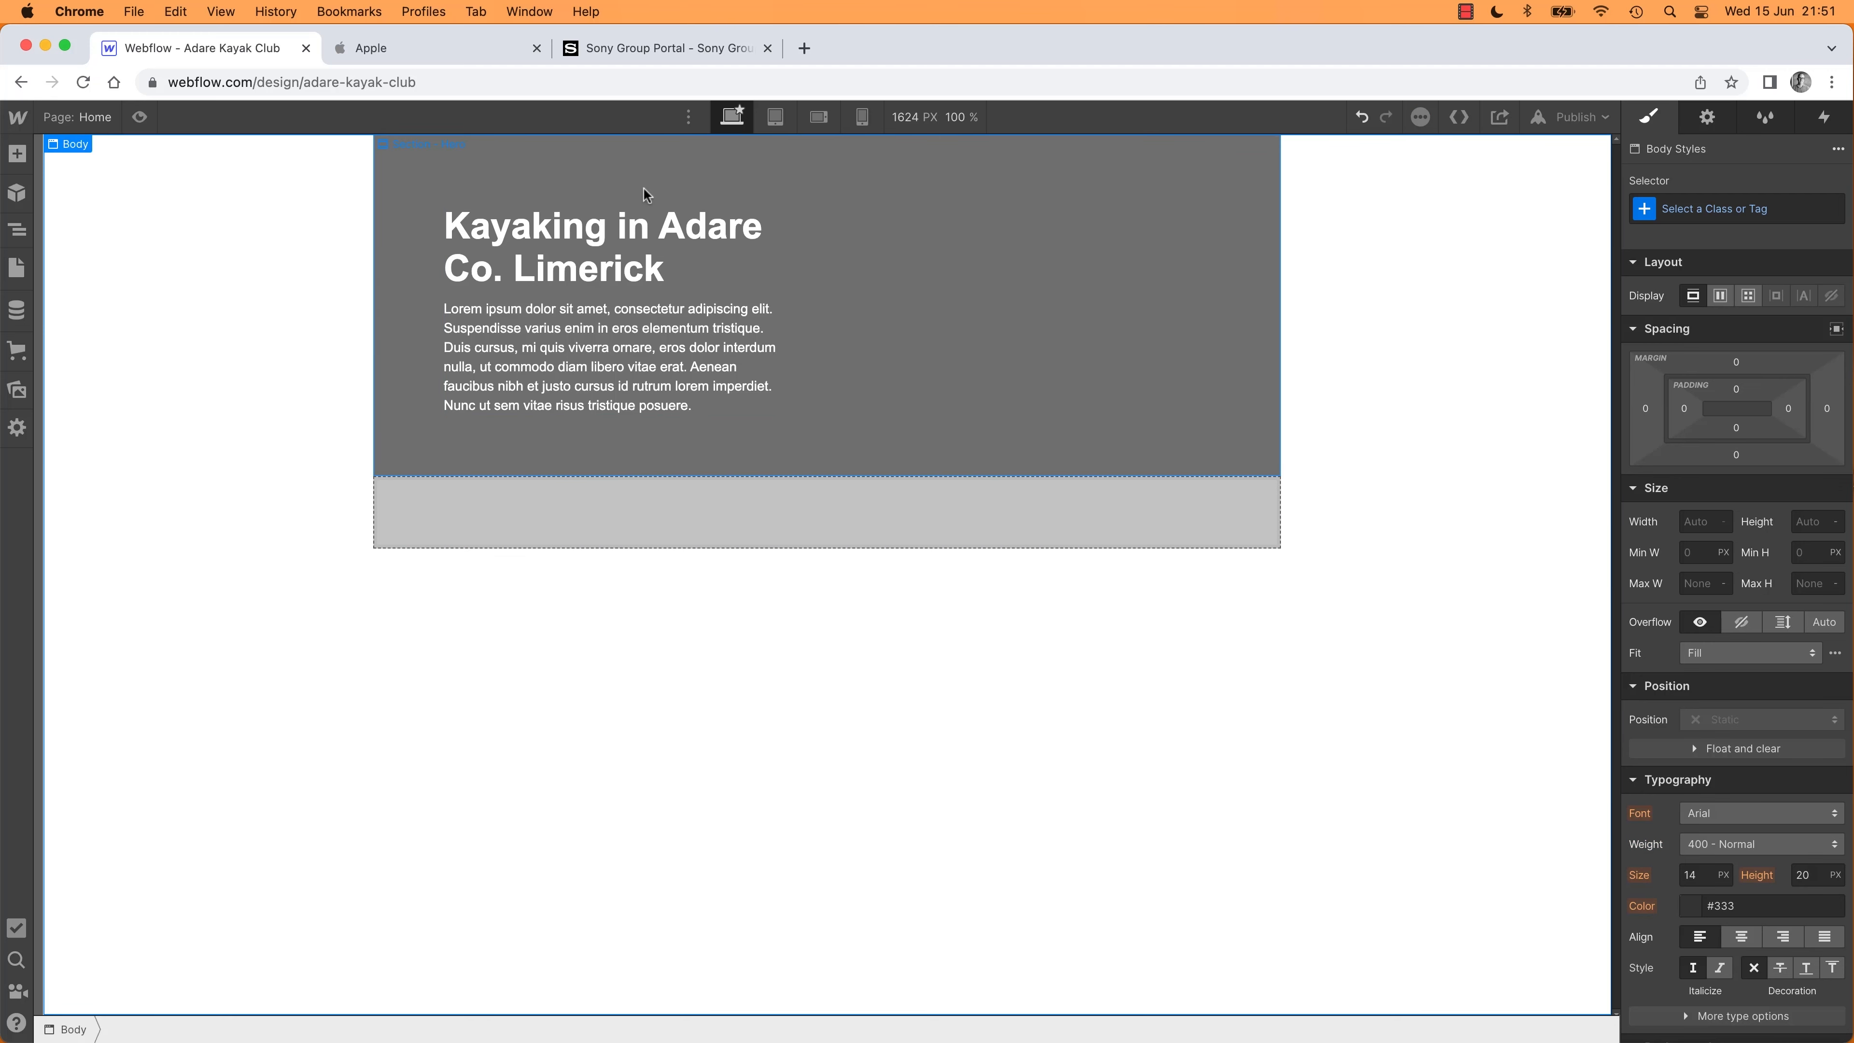
Select the Section - Hero section and set its right padding back to 0
left_click(623, 182)
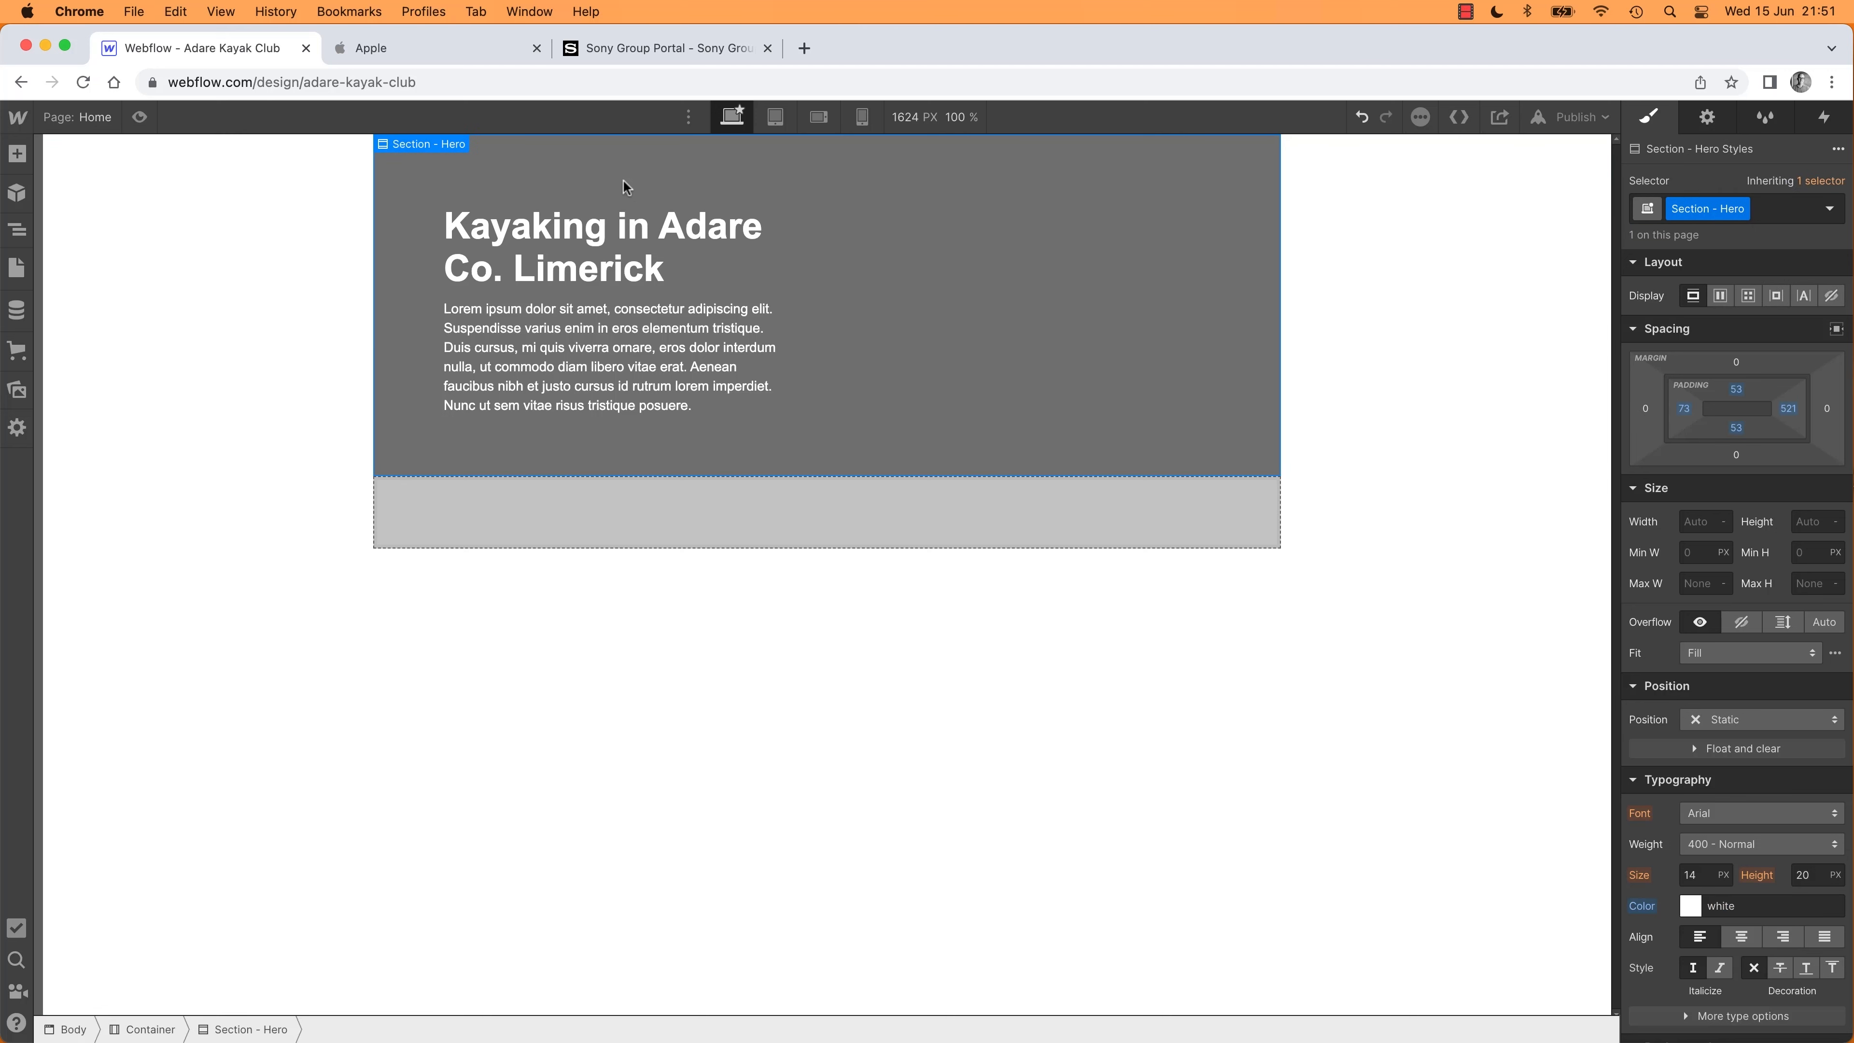
left_click(1790, 409)
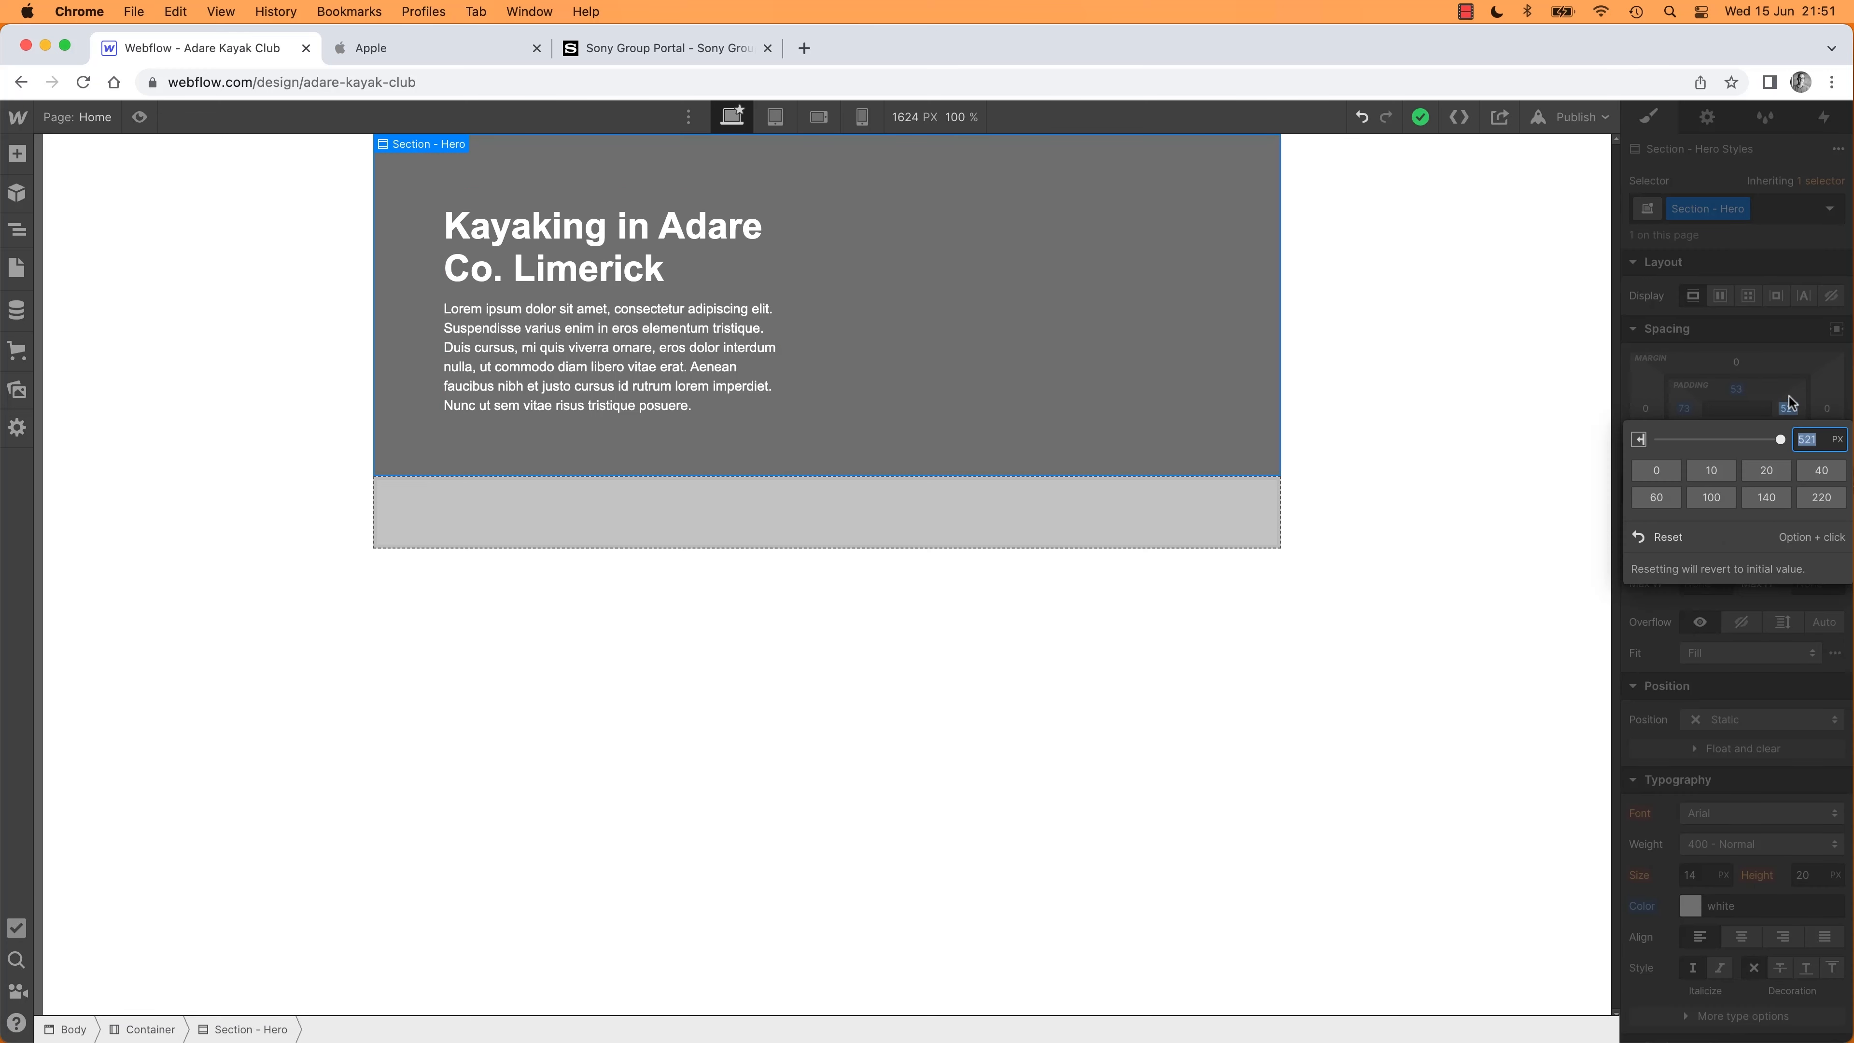
type("0")
key("Return")
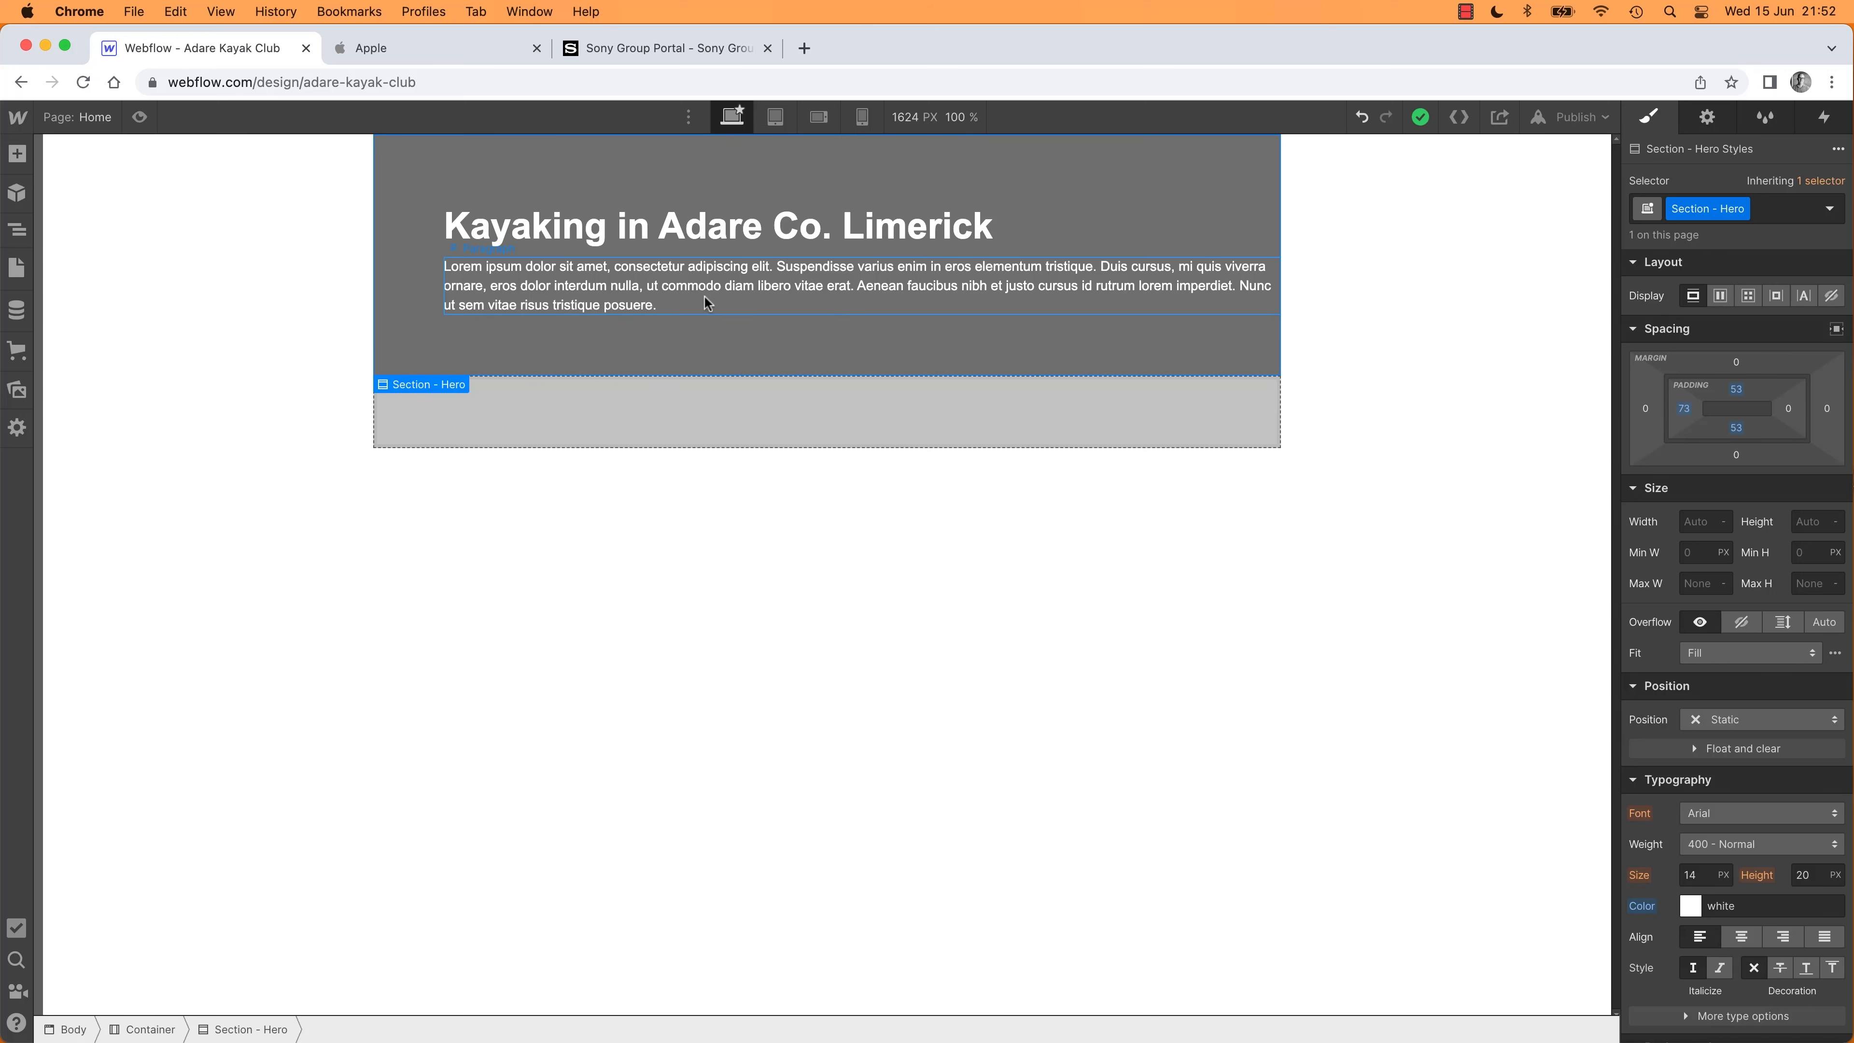
Create a new class named "P Hero" on the paragraph below the hero heading
left_click(670, 296)
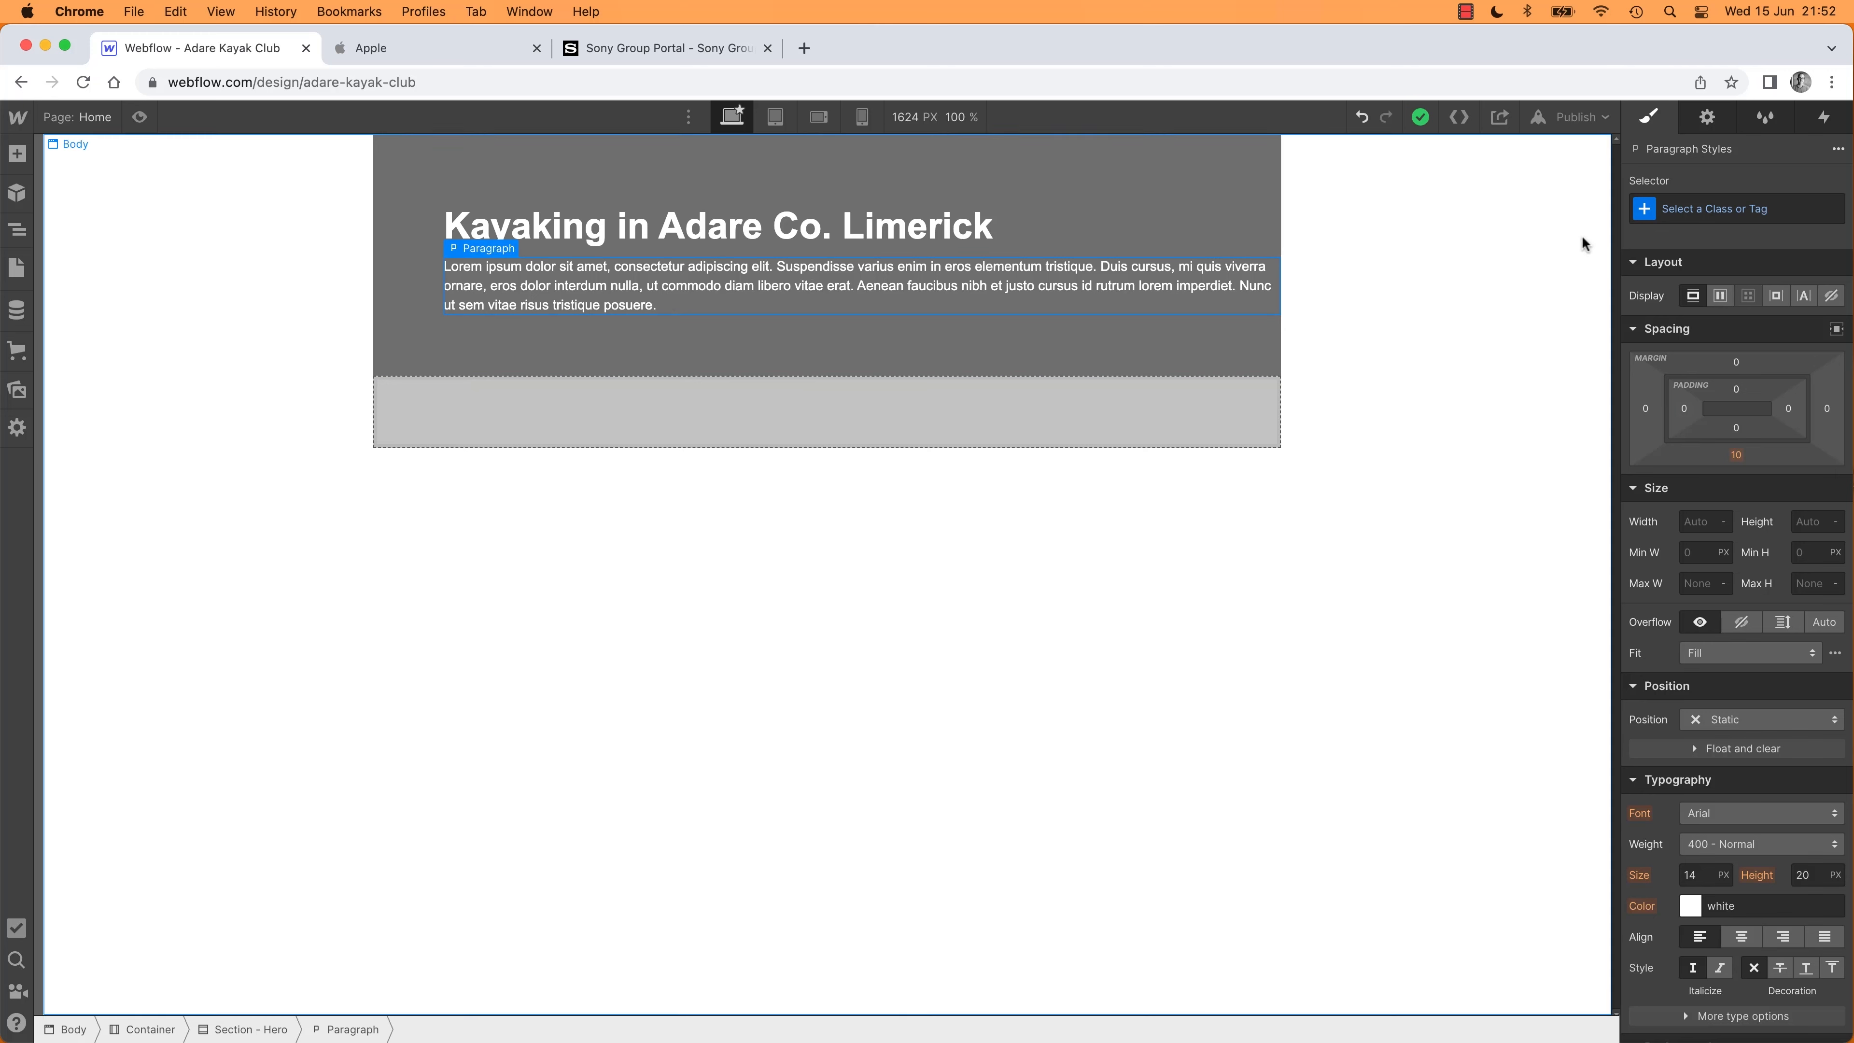
left_click(1753, 209)
type("p")
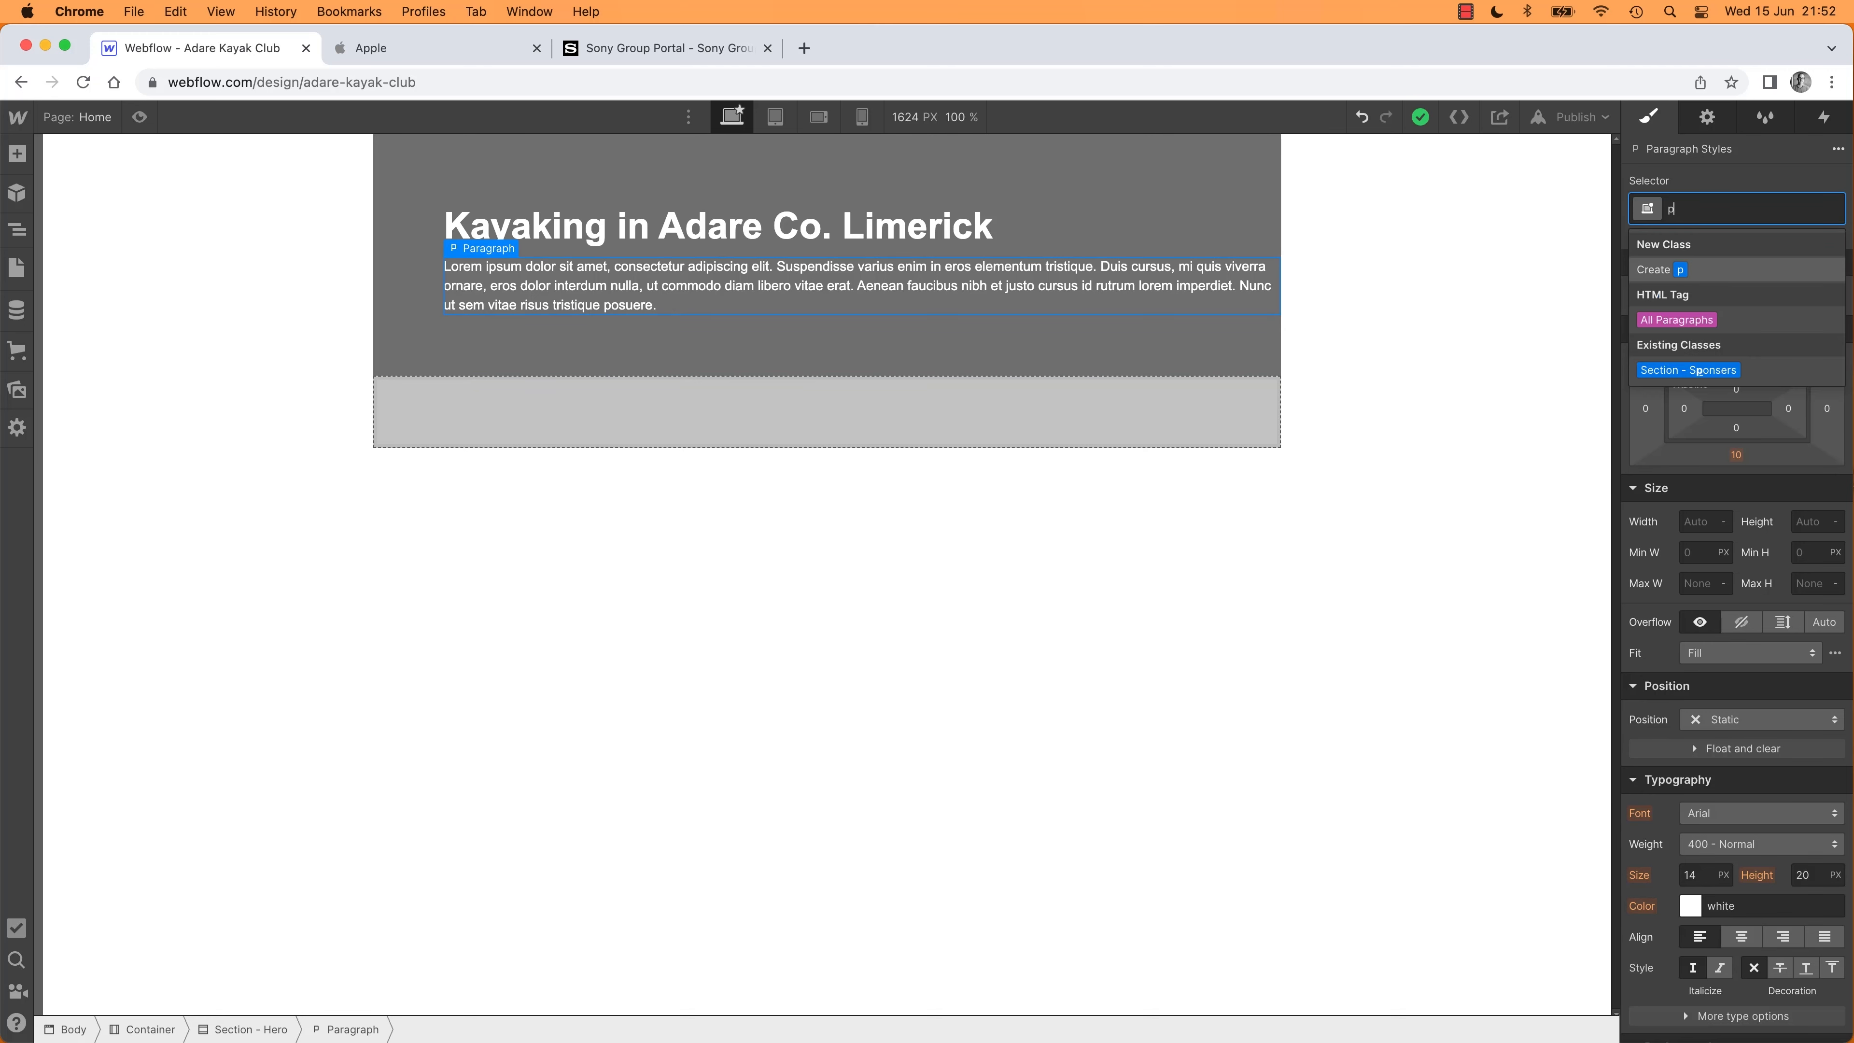
key("BackSpace")
type("P")
type("Hero")
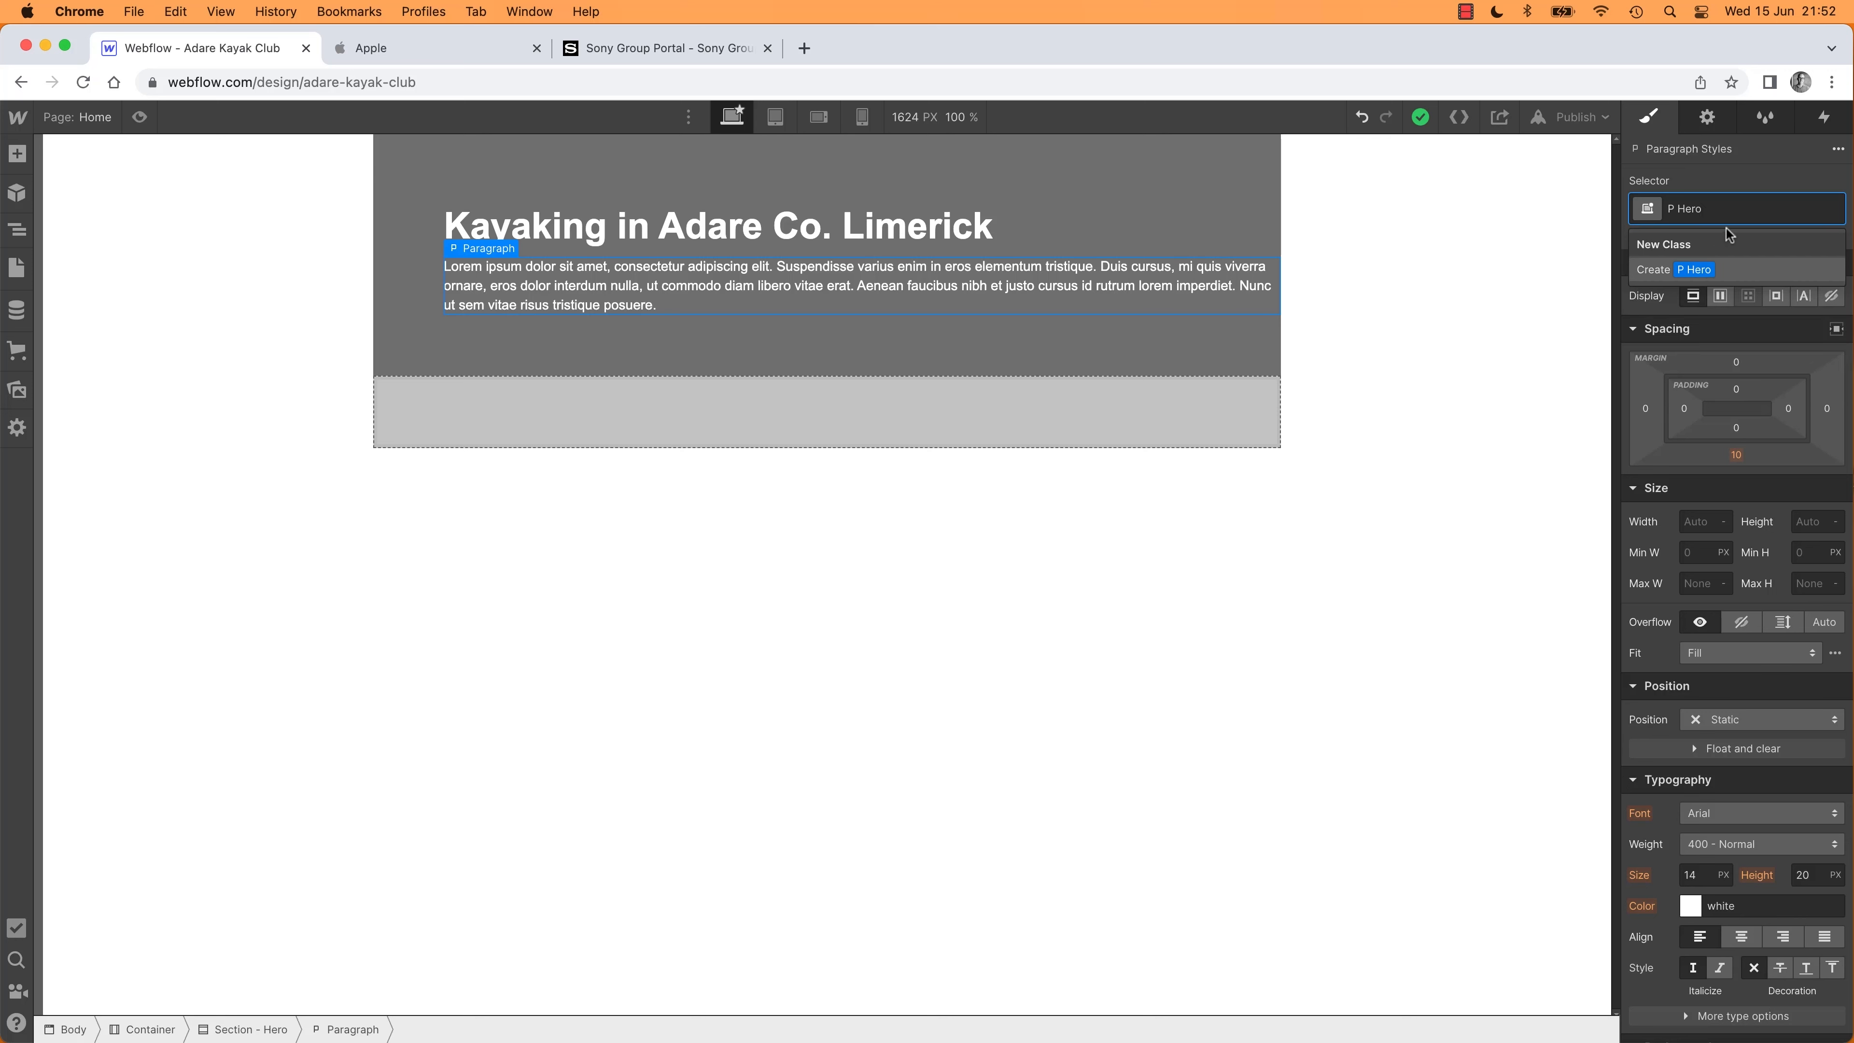
left_click(1694, 270)
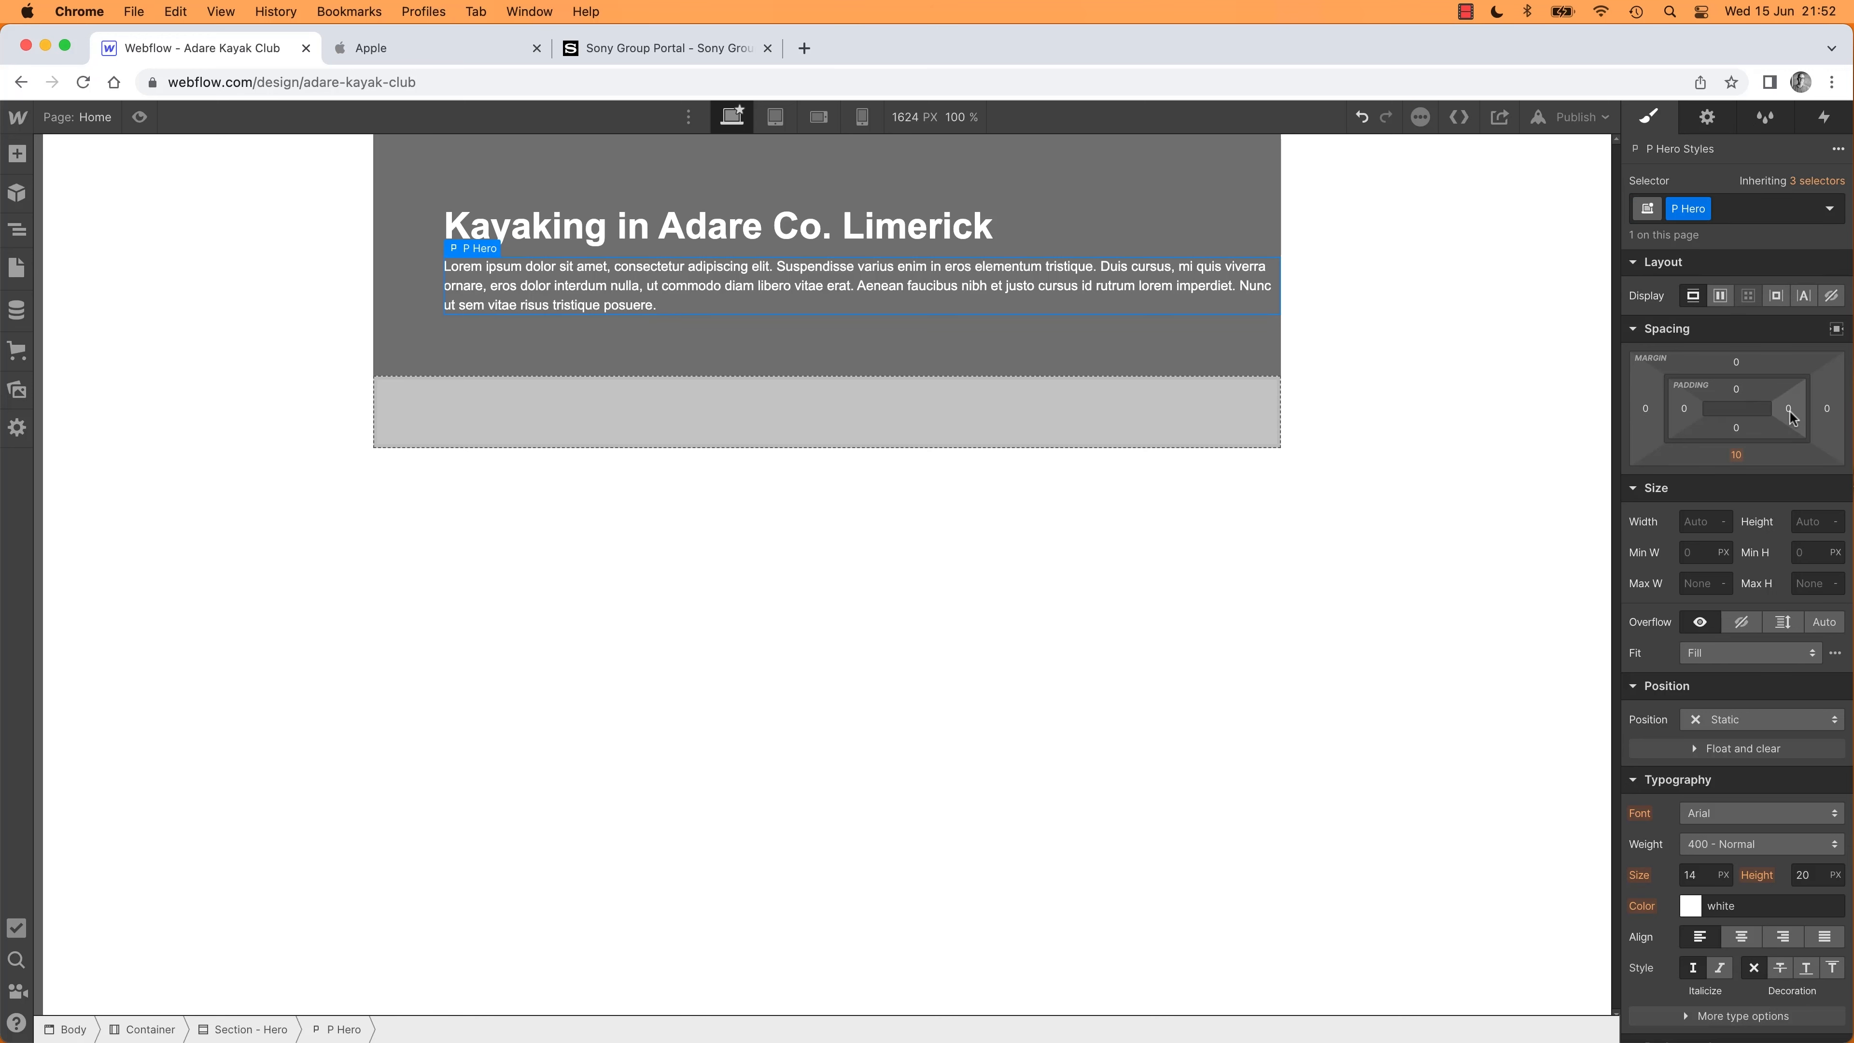
Give the P Hero paragraph a right padding of about 506 px and compare its styles with those of Section - Hero
left_click_drag(1789, 407, 1570, 420)
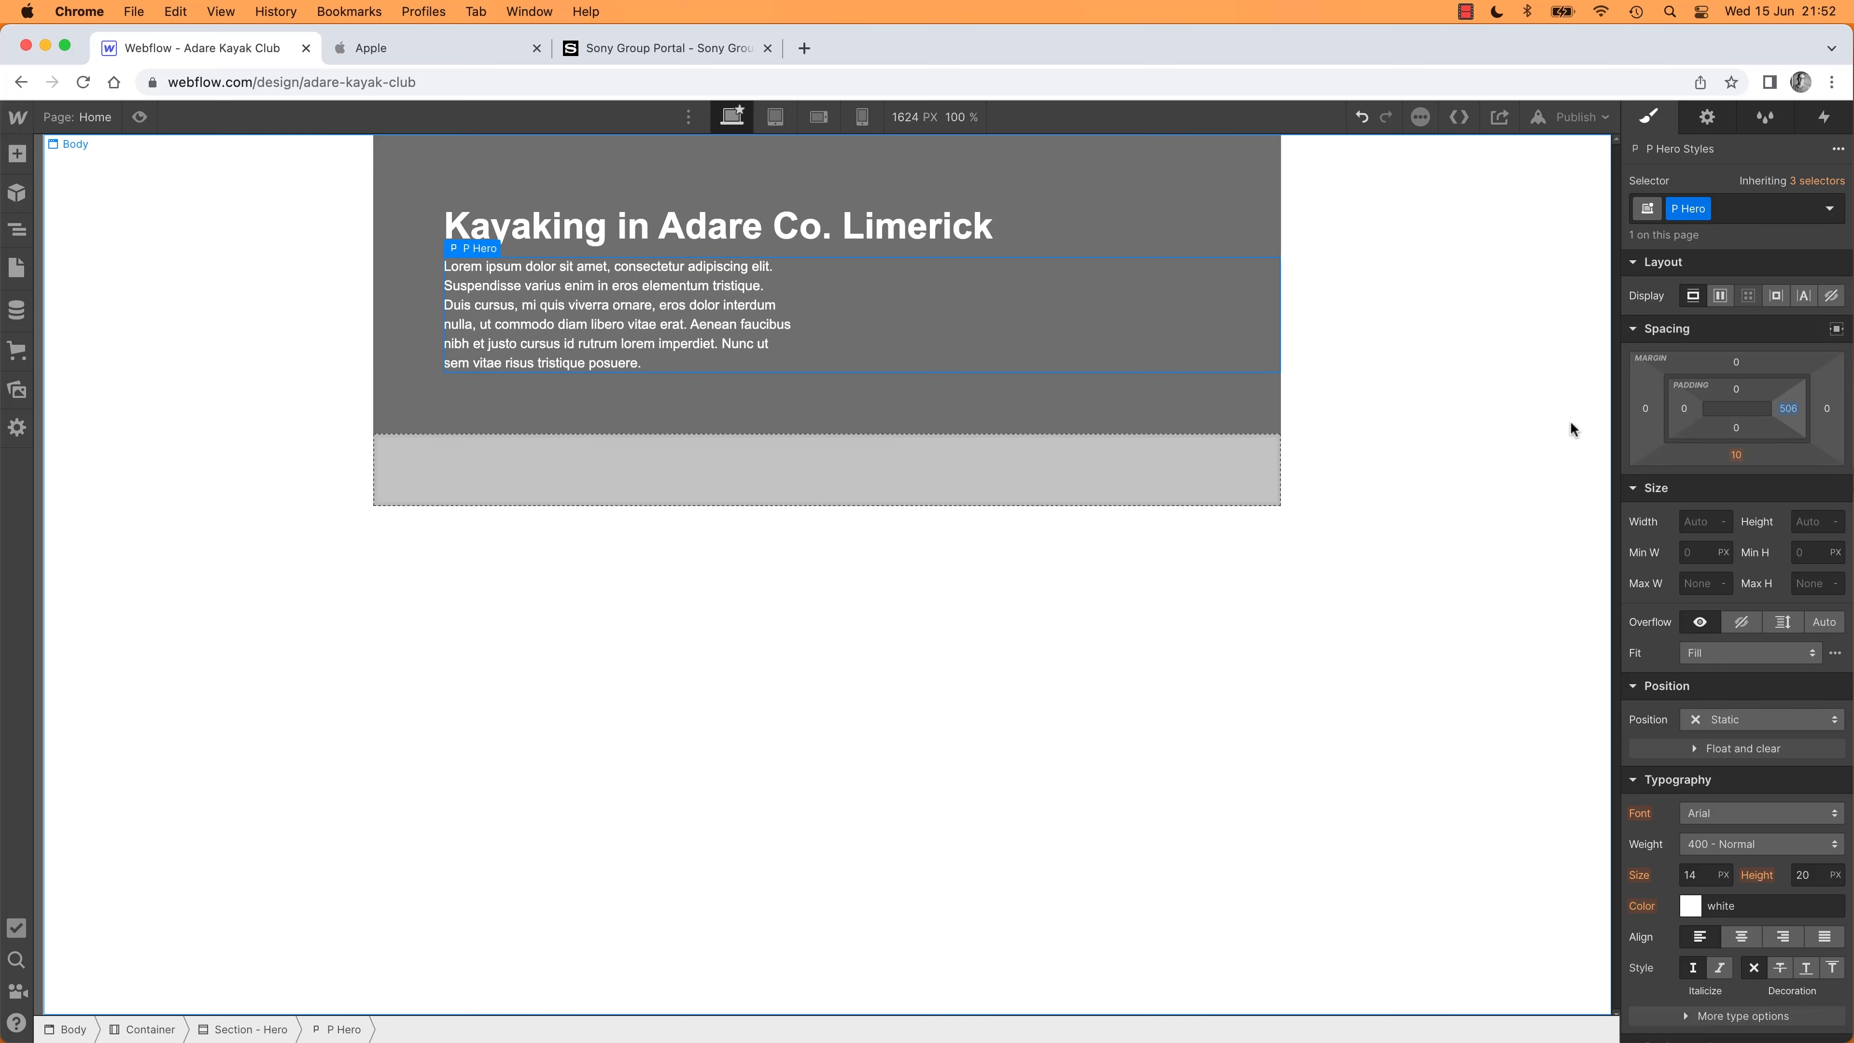
left_click(1115, 184)
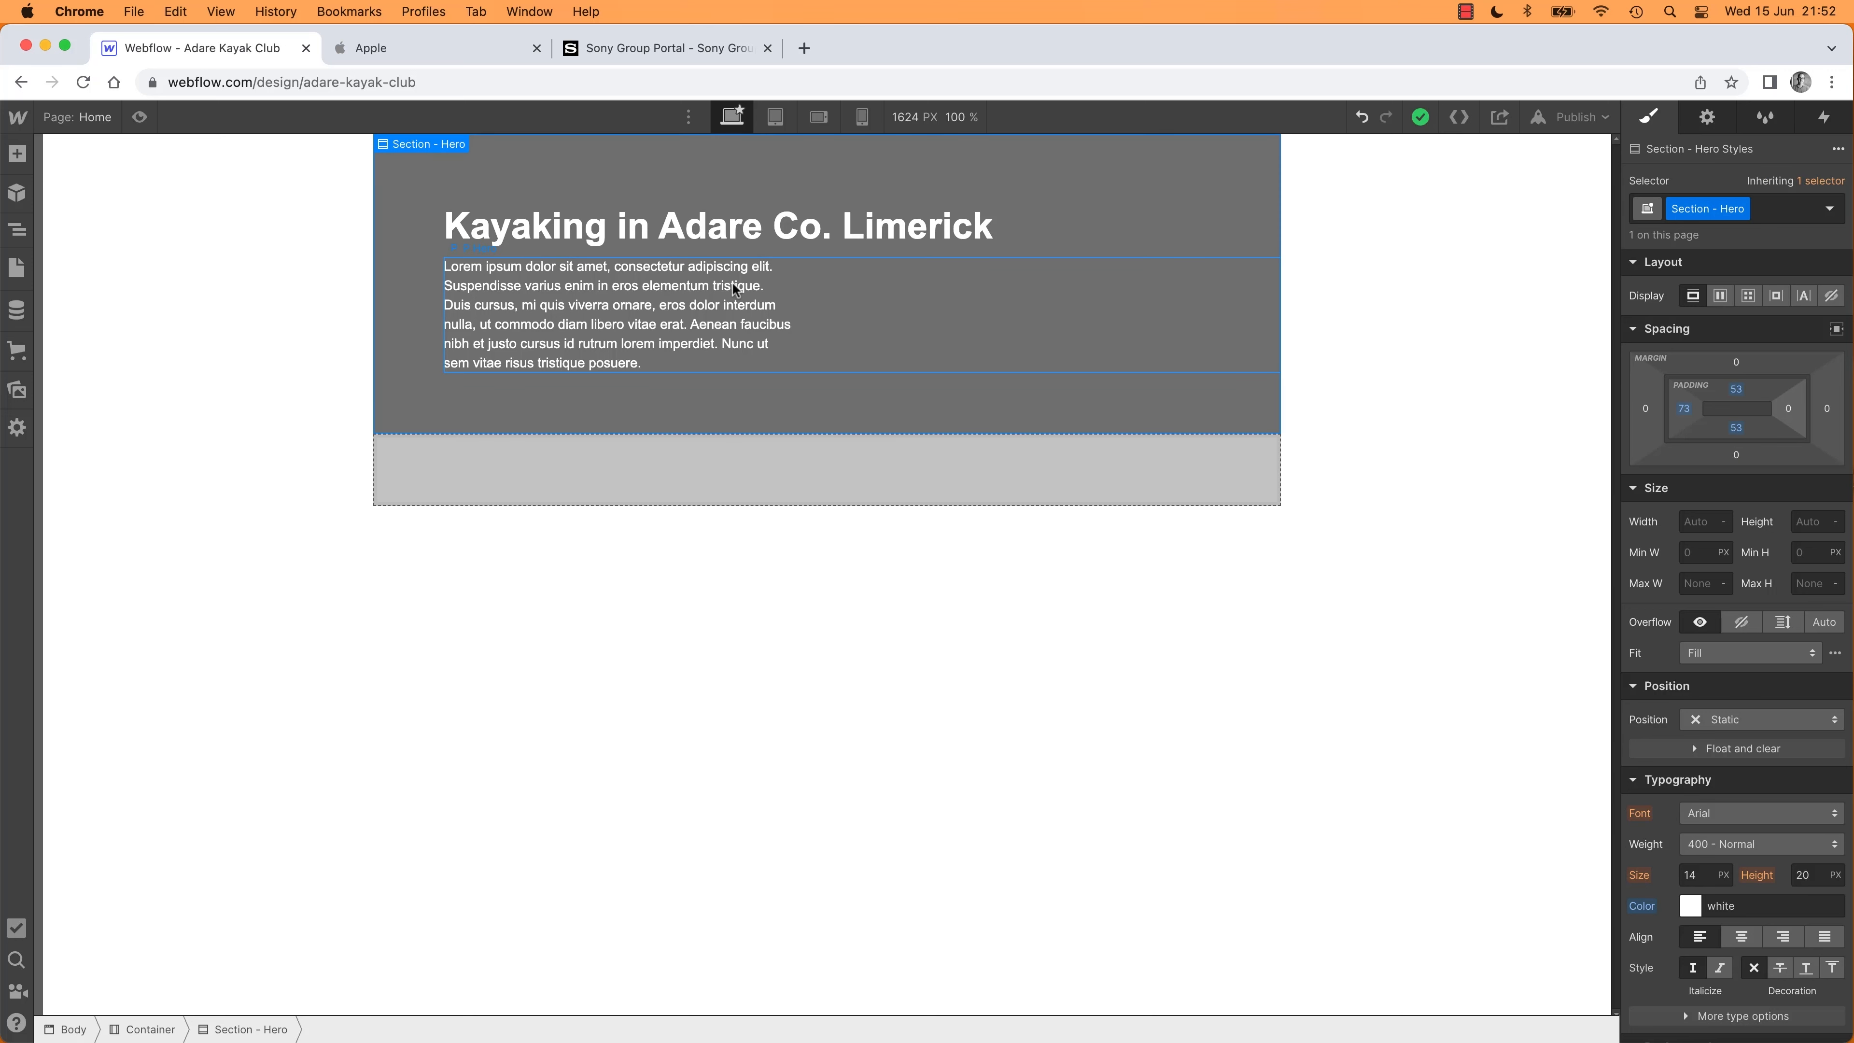
left_click(715, 322)
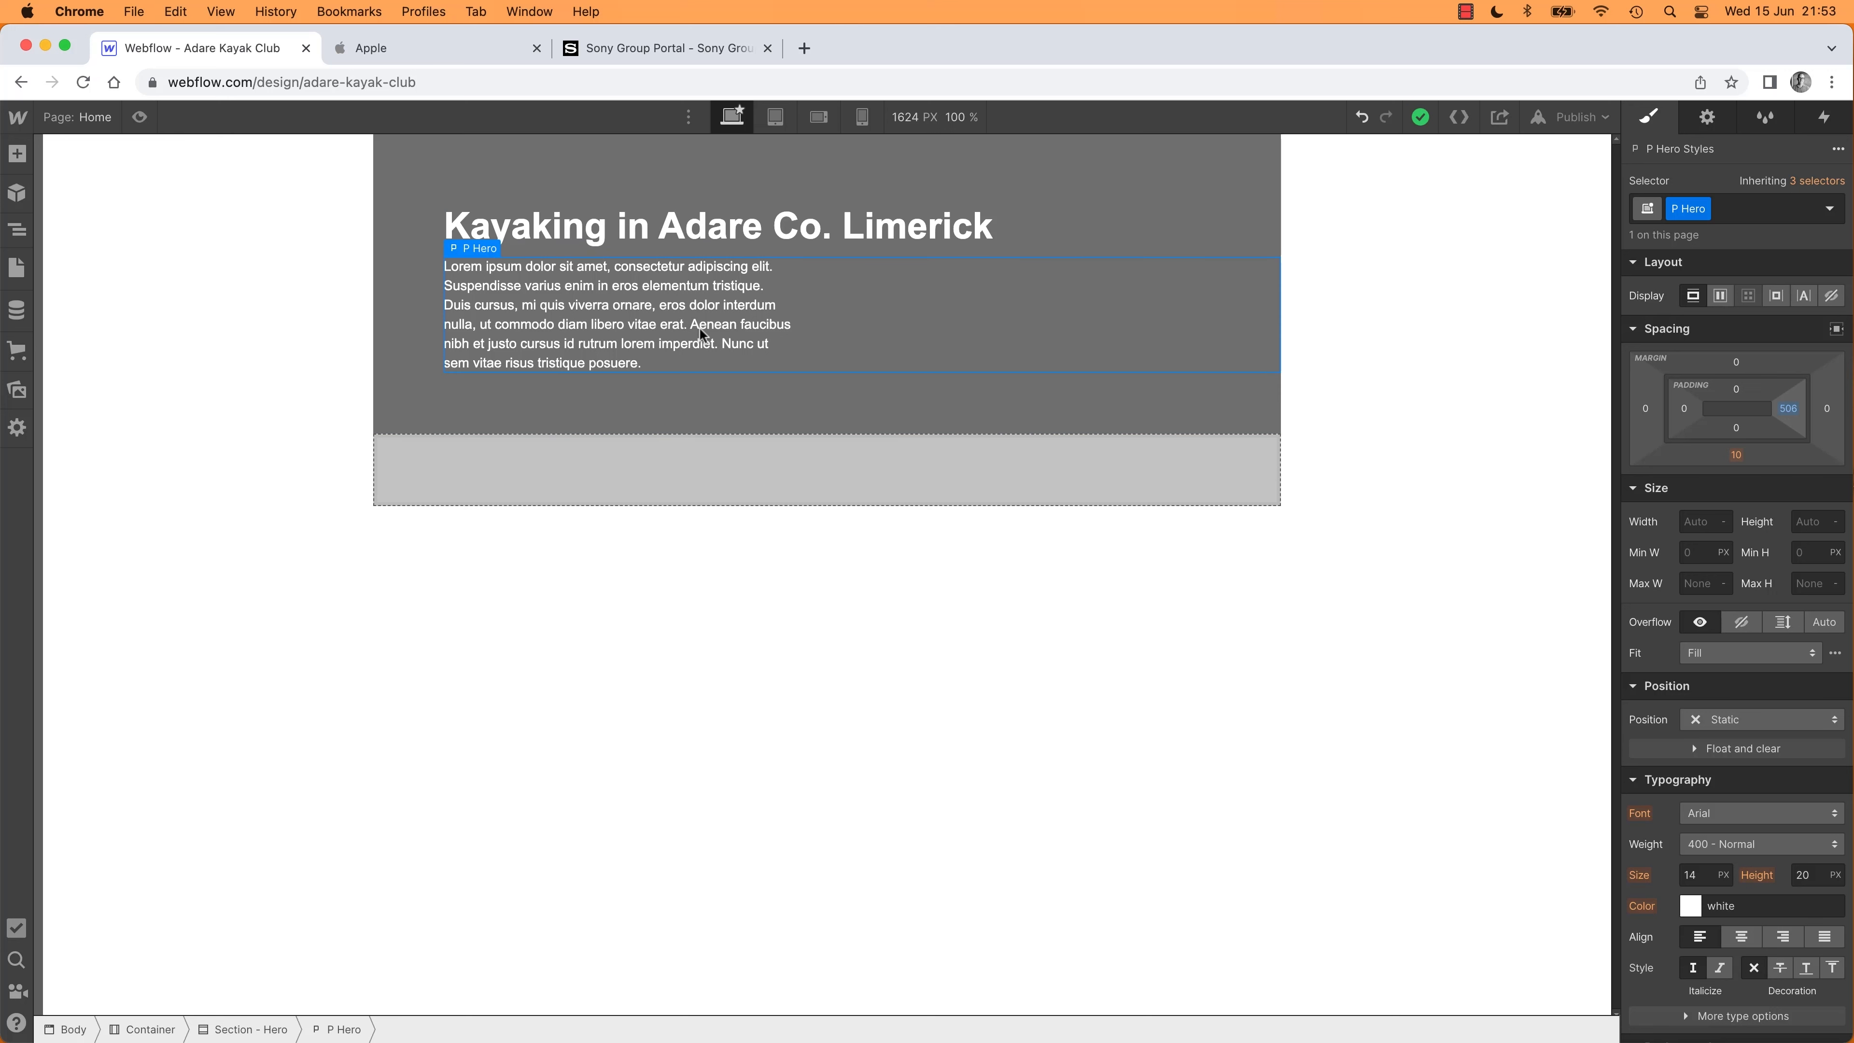
left_click(697, 145)
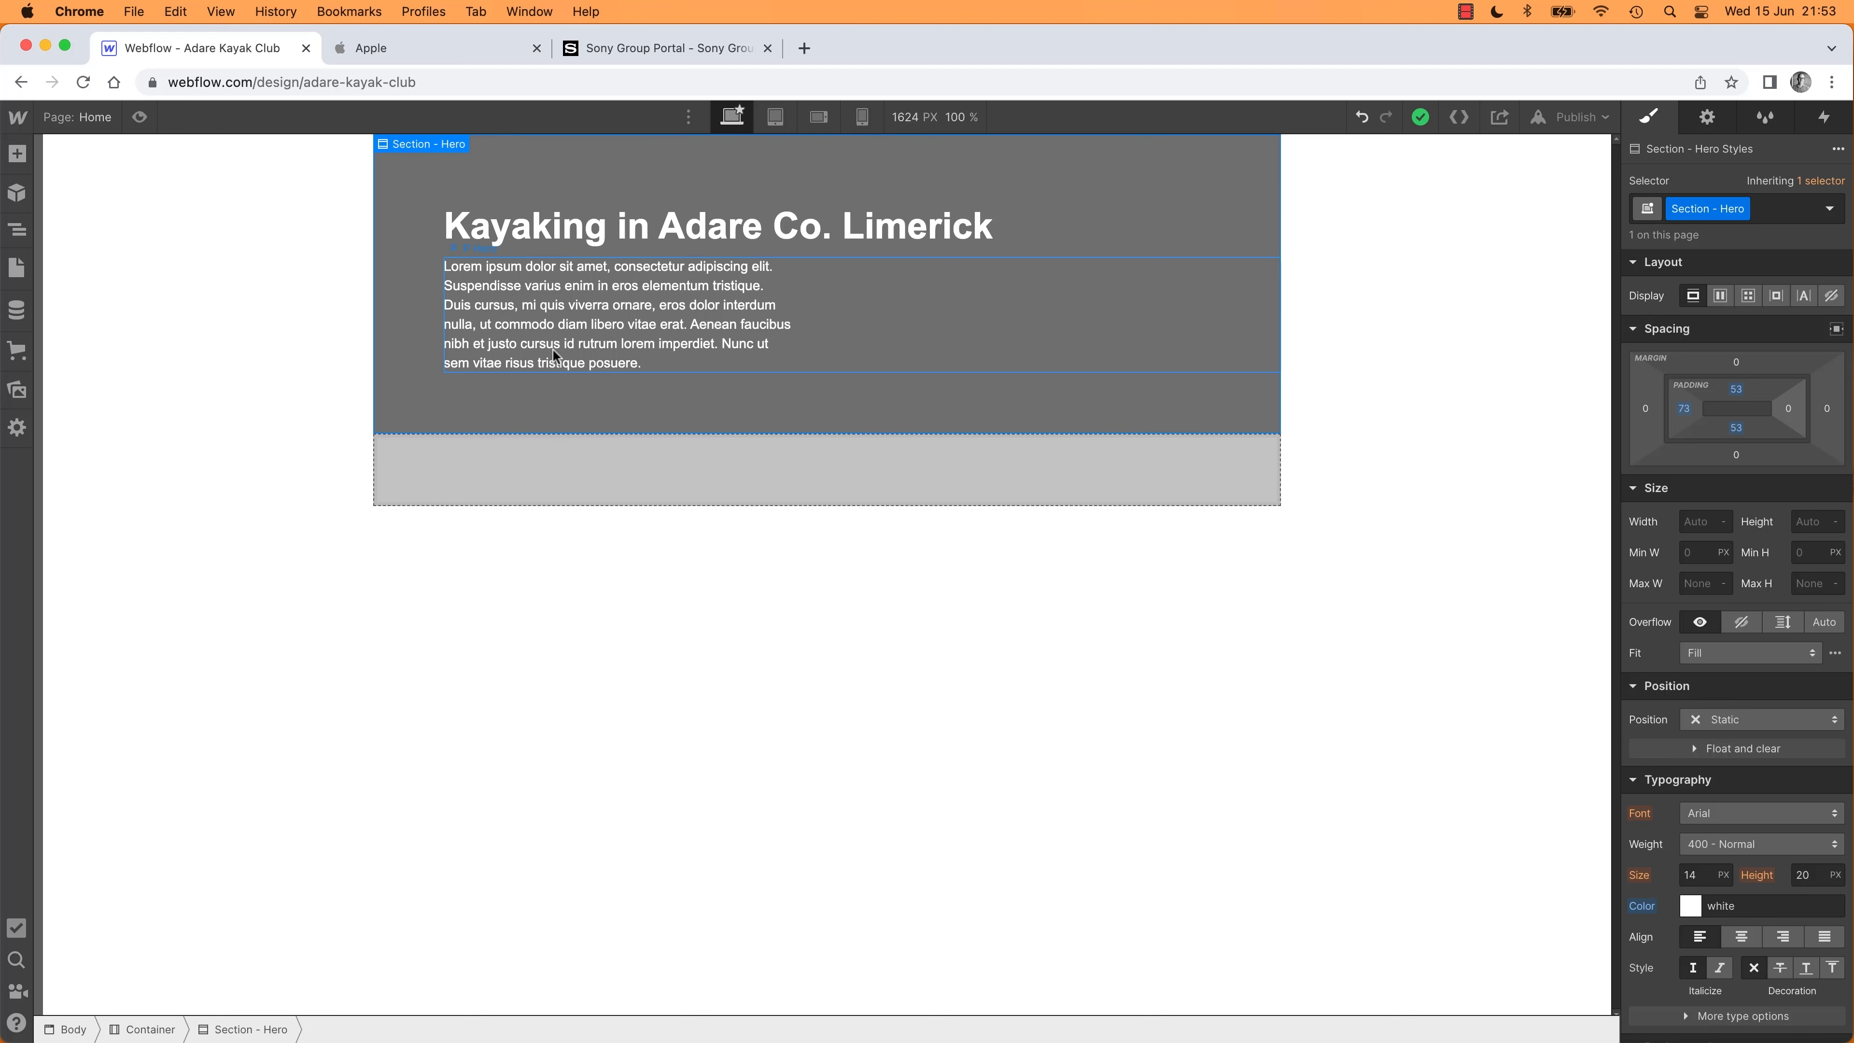
Try moving the P Hero paragraph into the Section - Sponsers section and undo the move
left_click(587, 326)
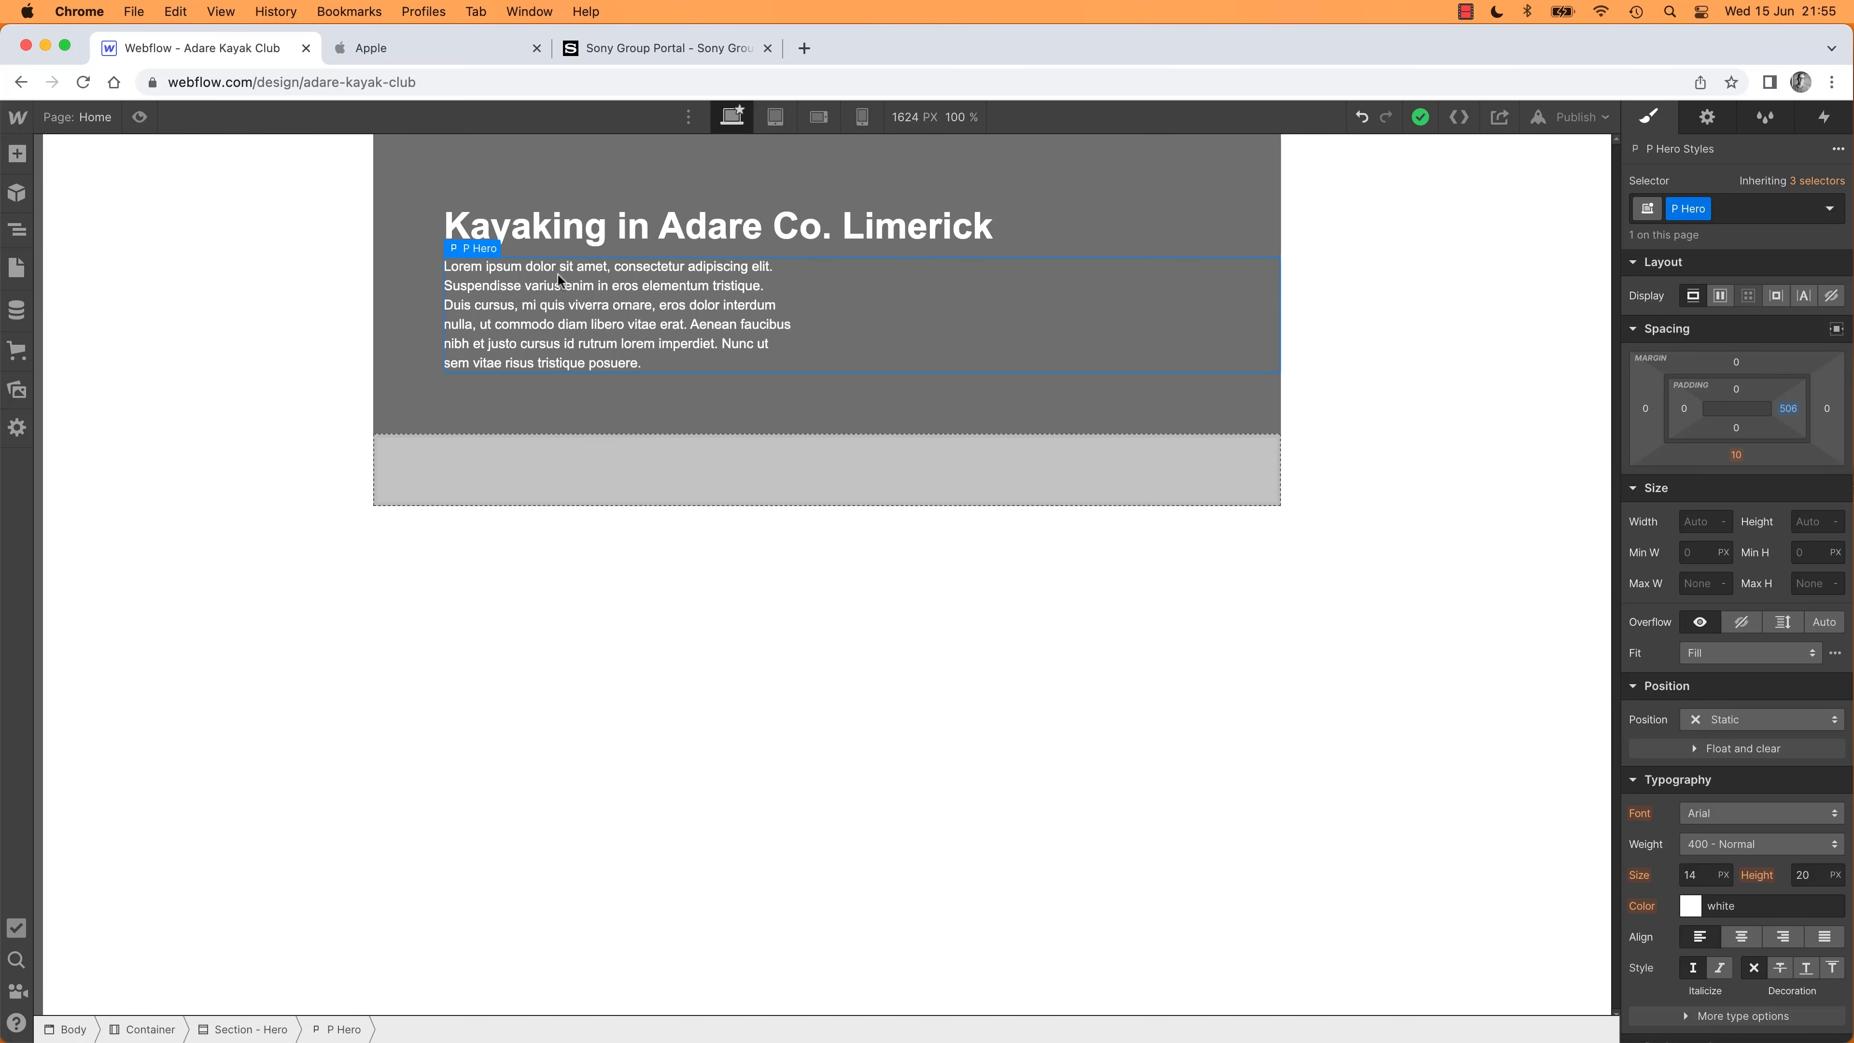
left_click_drag(551, 342, 557, 479)
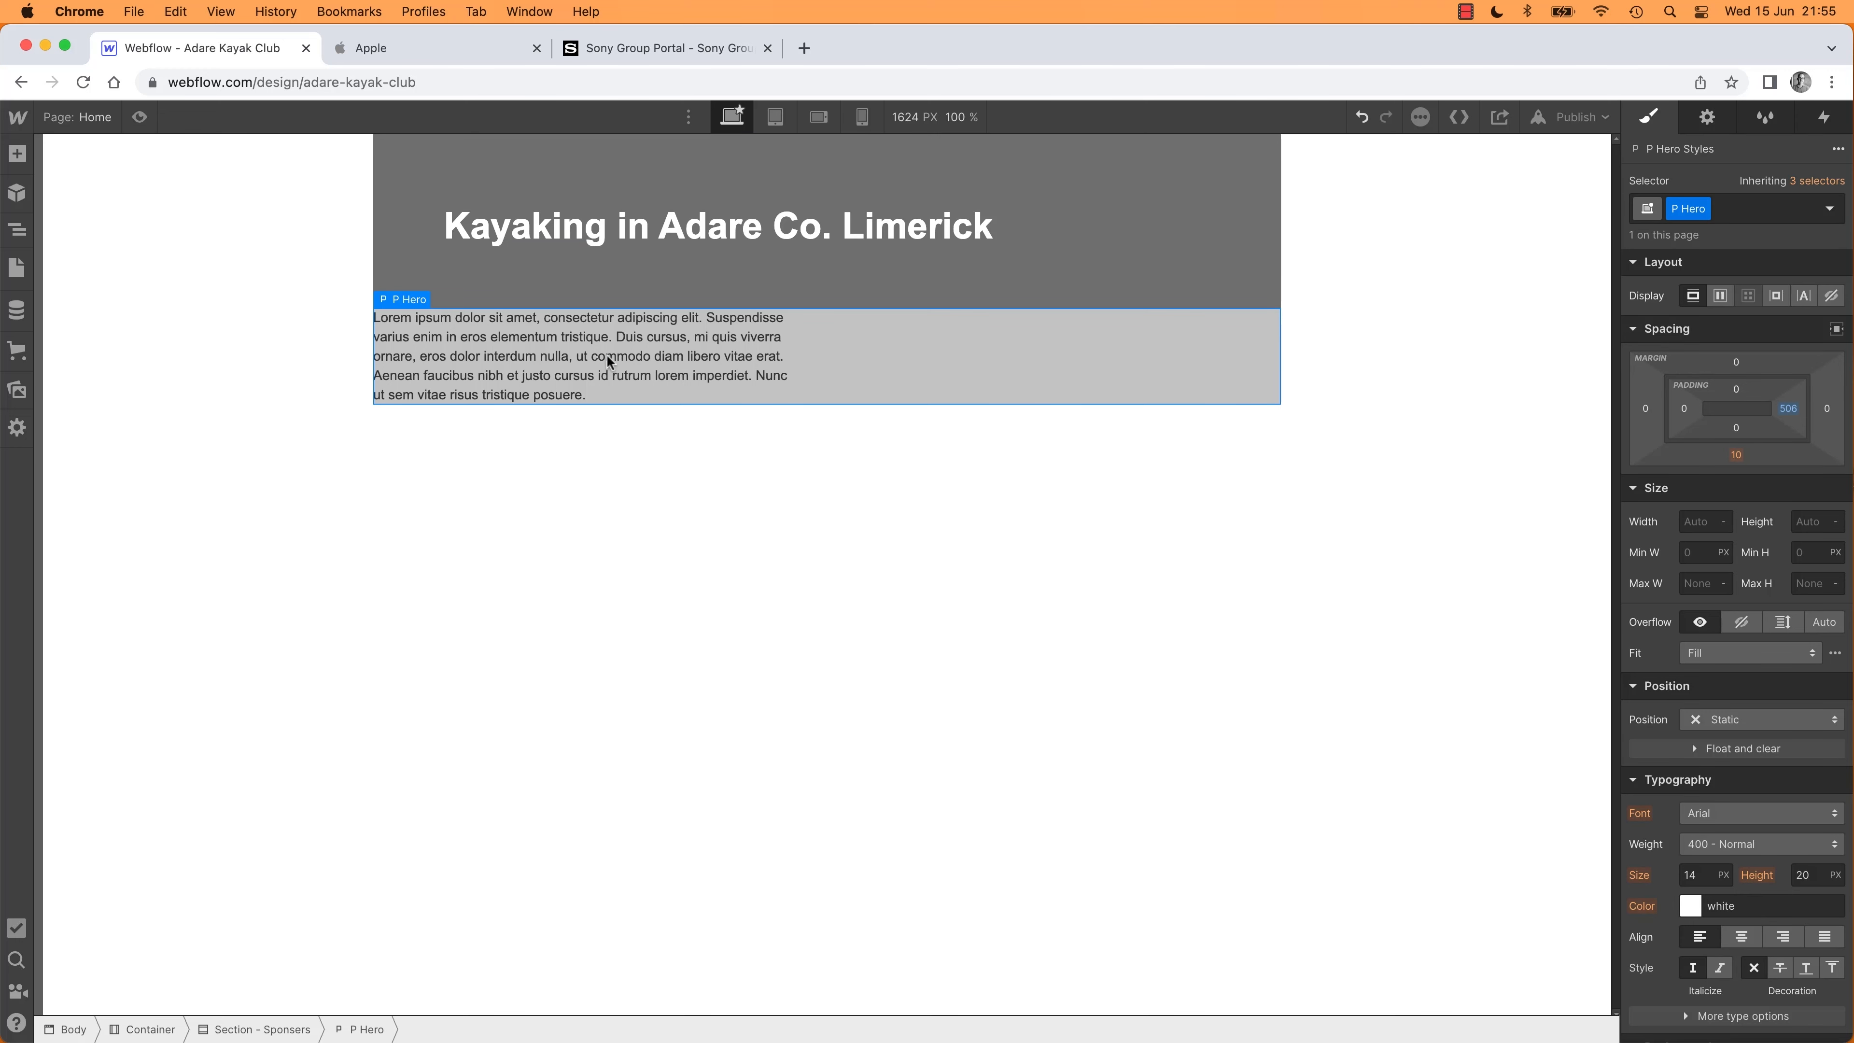
key("super+z")
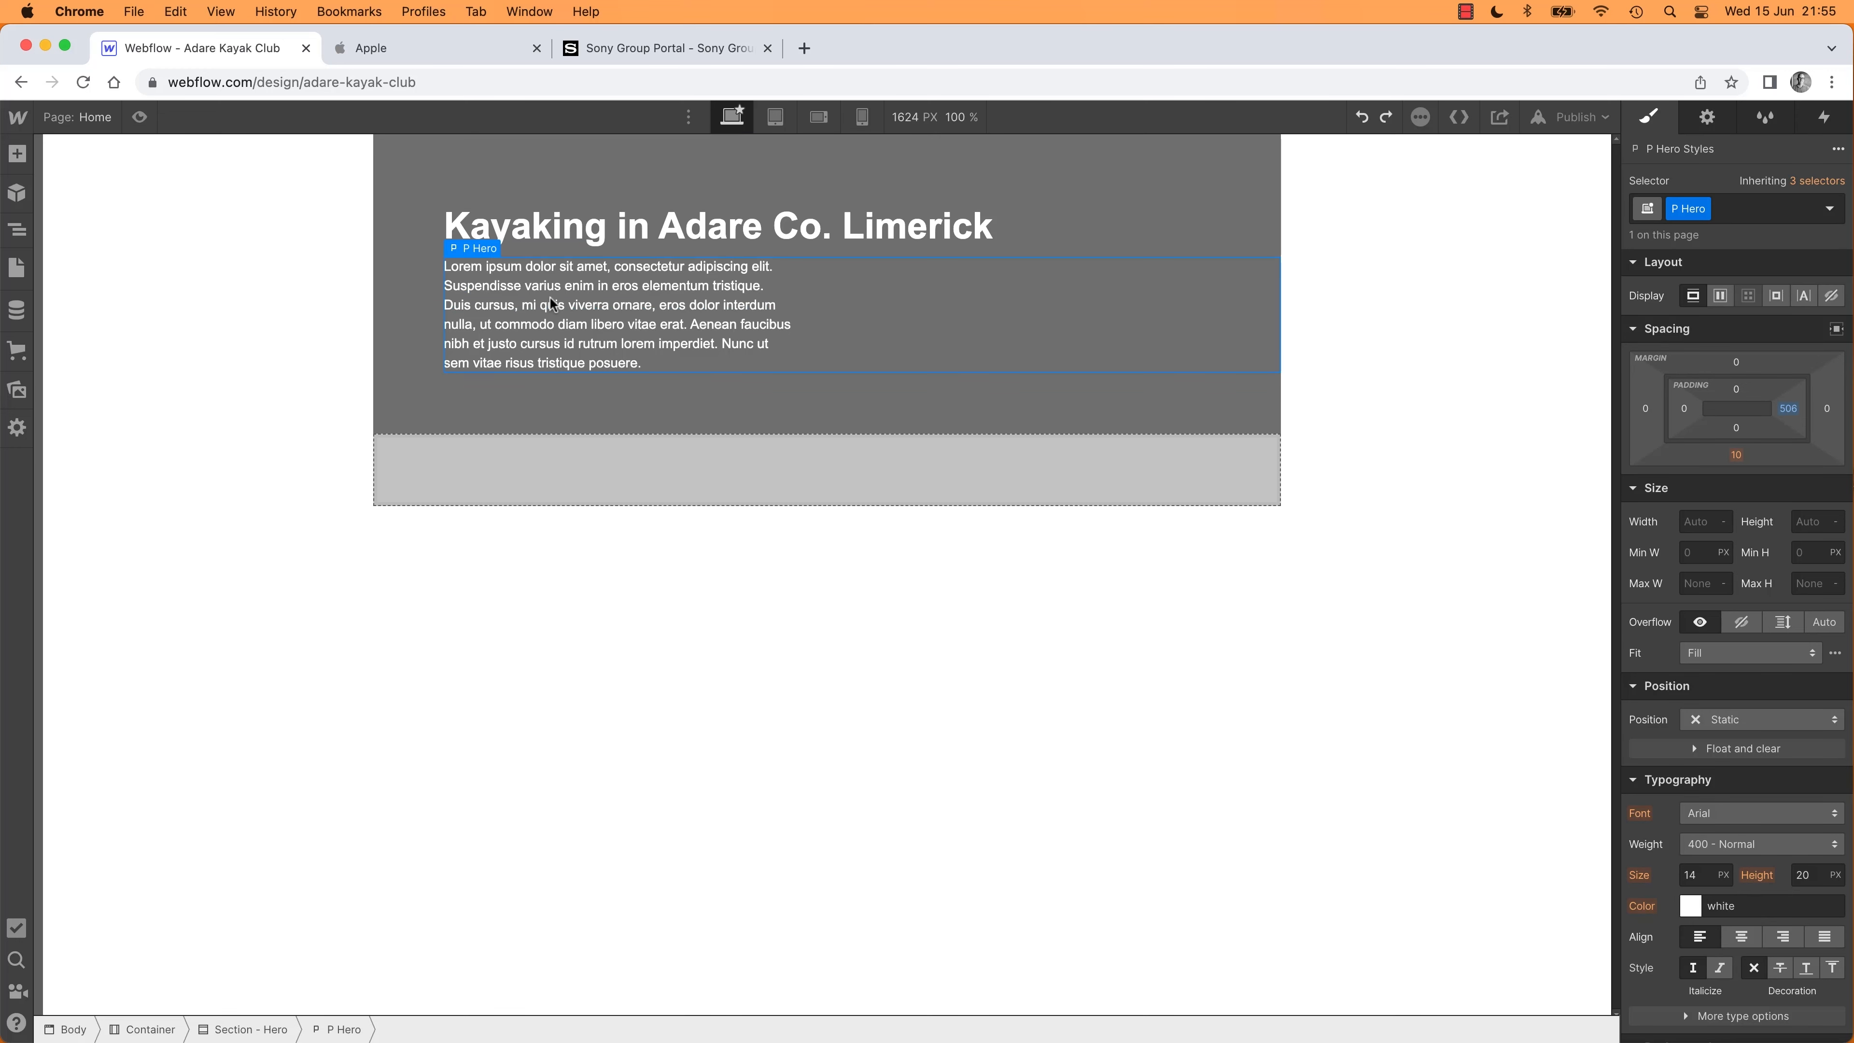
Pin the Navigator beside the canvas, try adding a Heading element to the Section - Sponsers section, and delete that heading
left_click(19, 232)
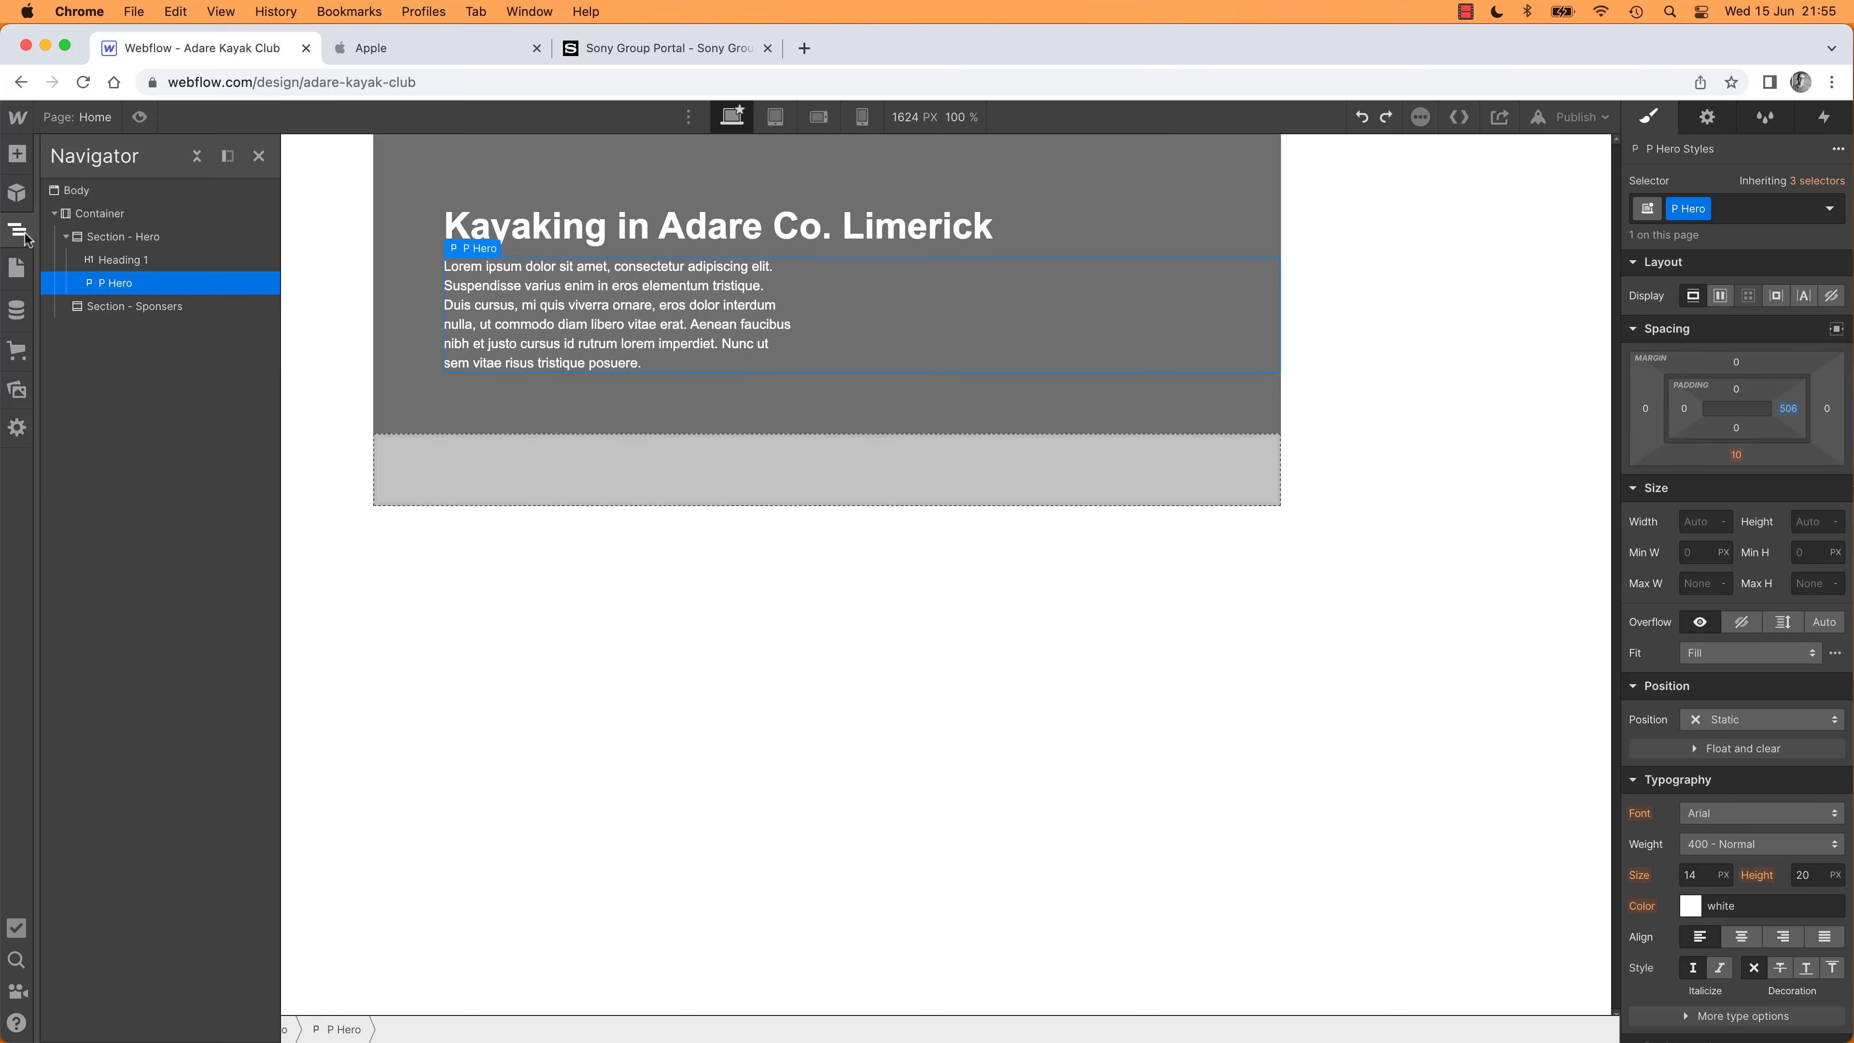
left_click(227, 156)
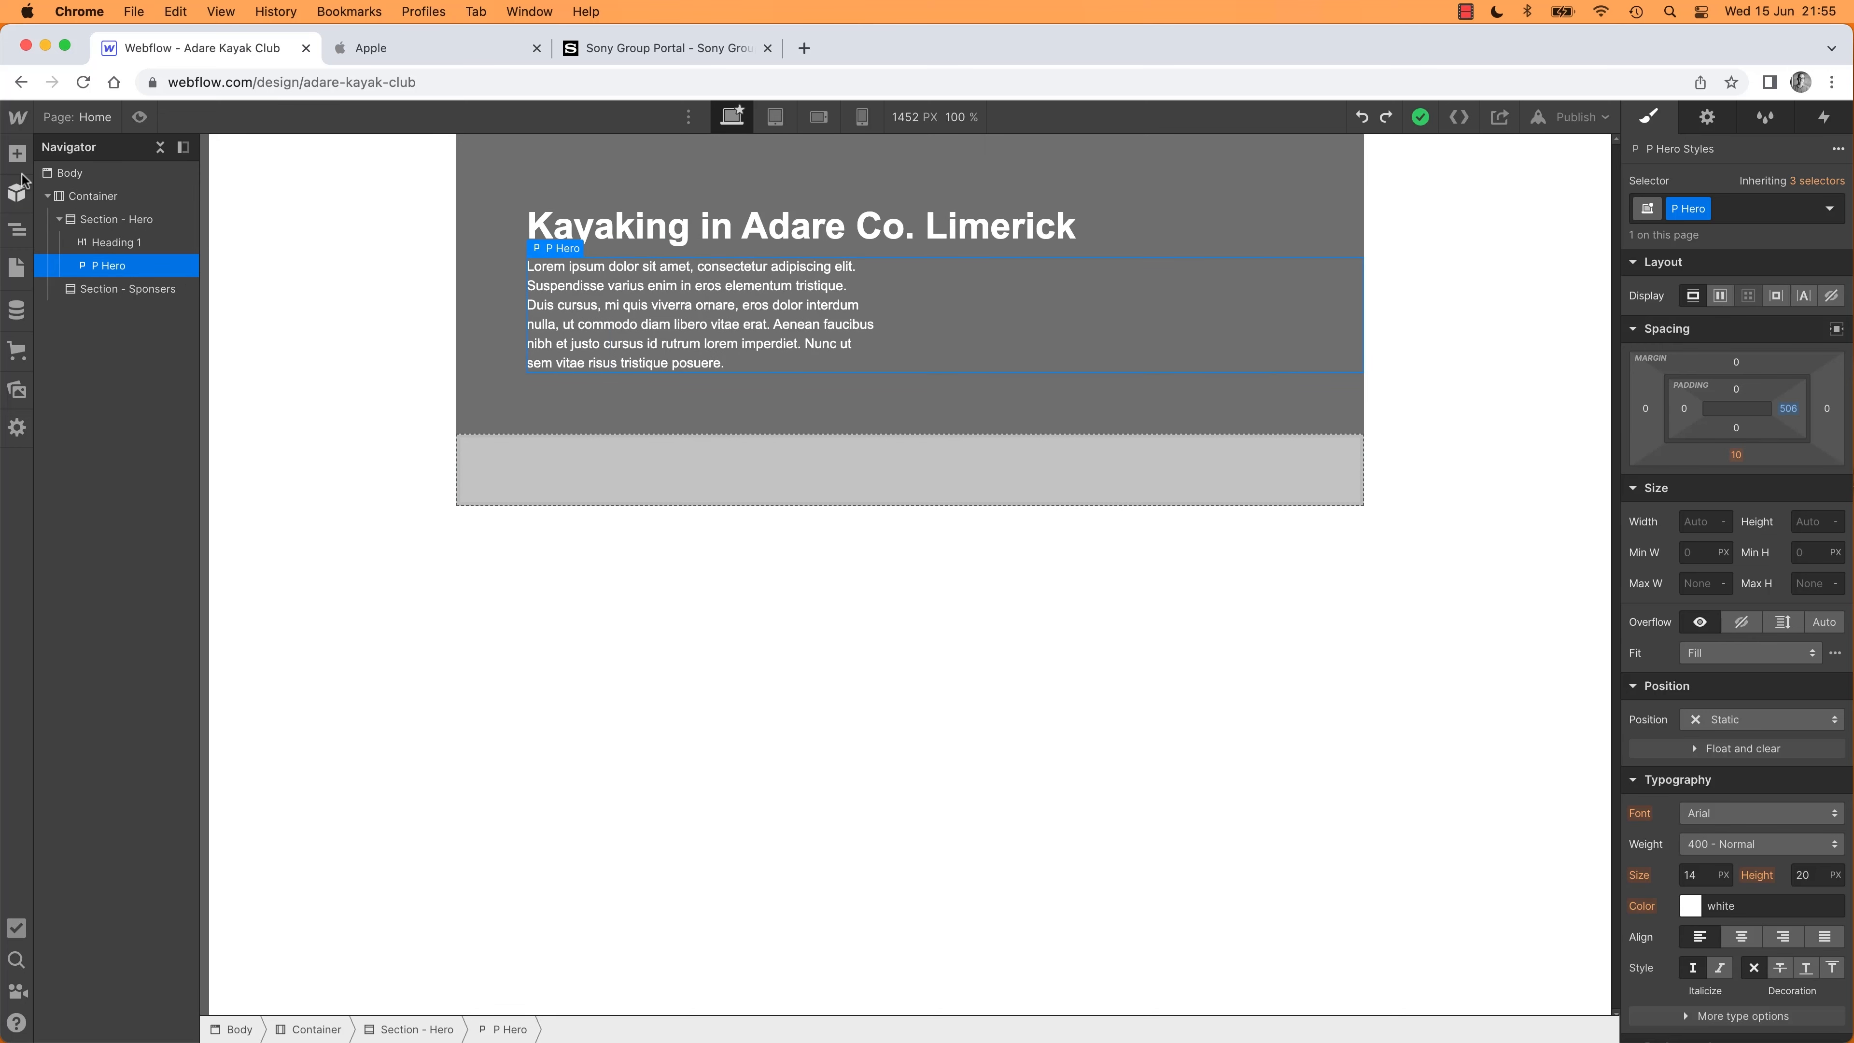
left_click(17, 154)
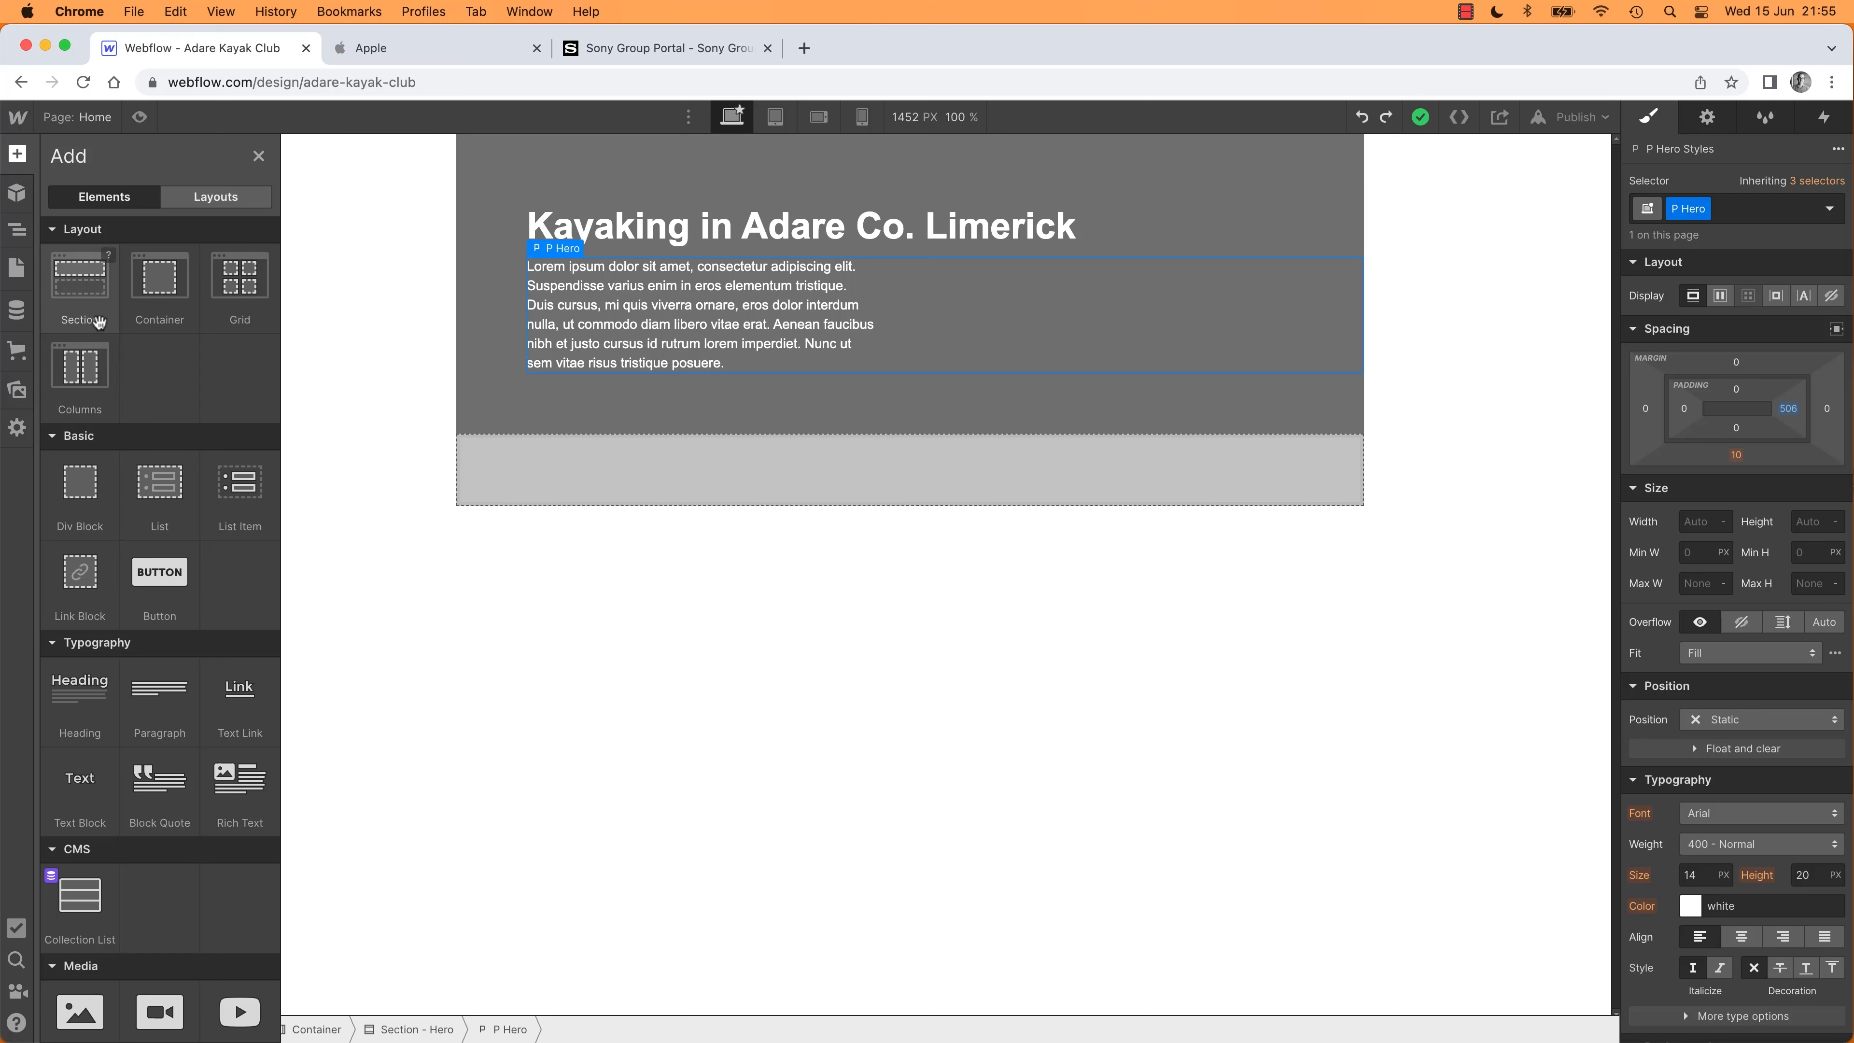
left_click_drag(77, 657, 110, 293)
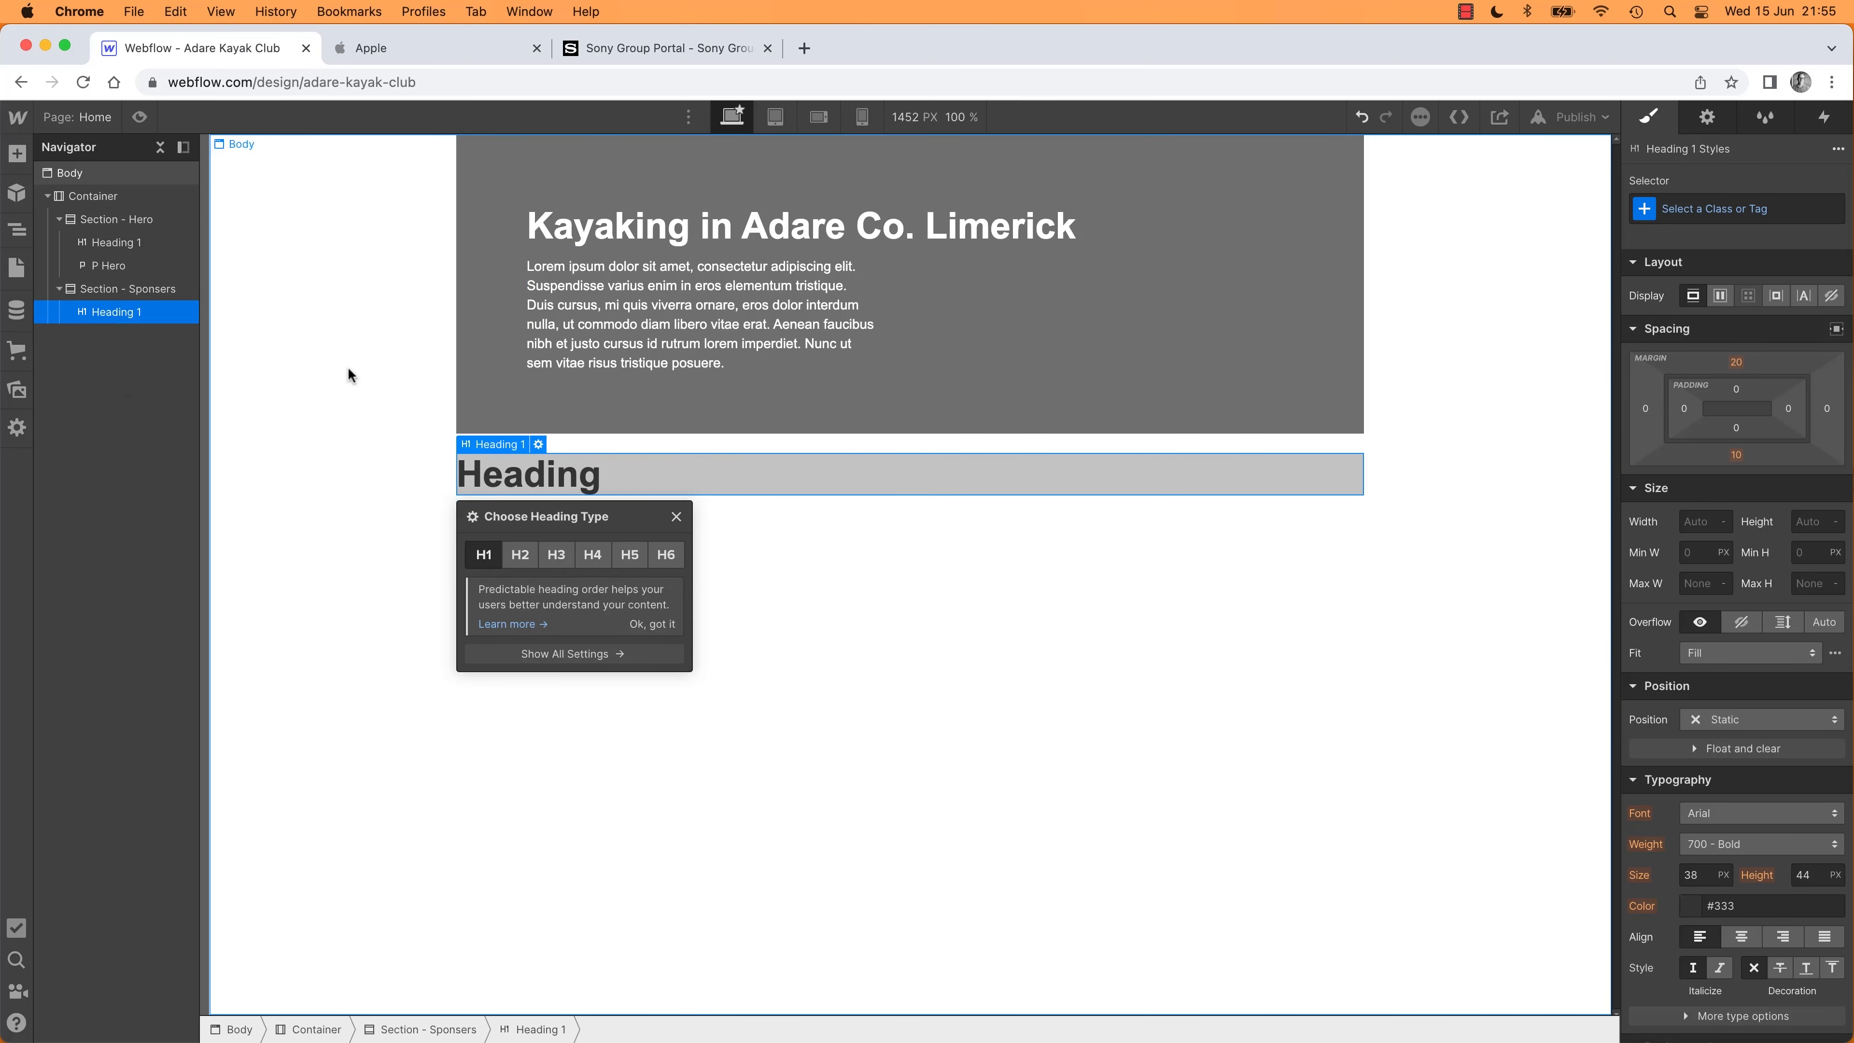
key("Delete")
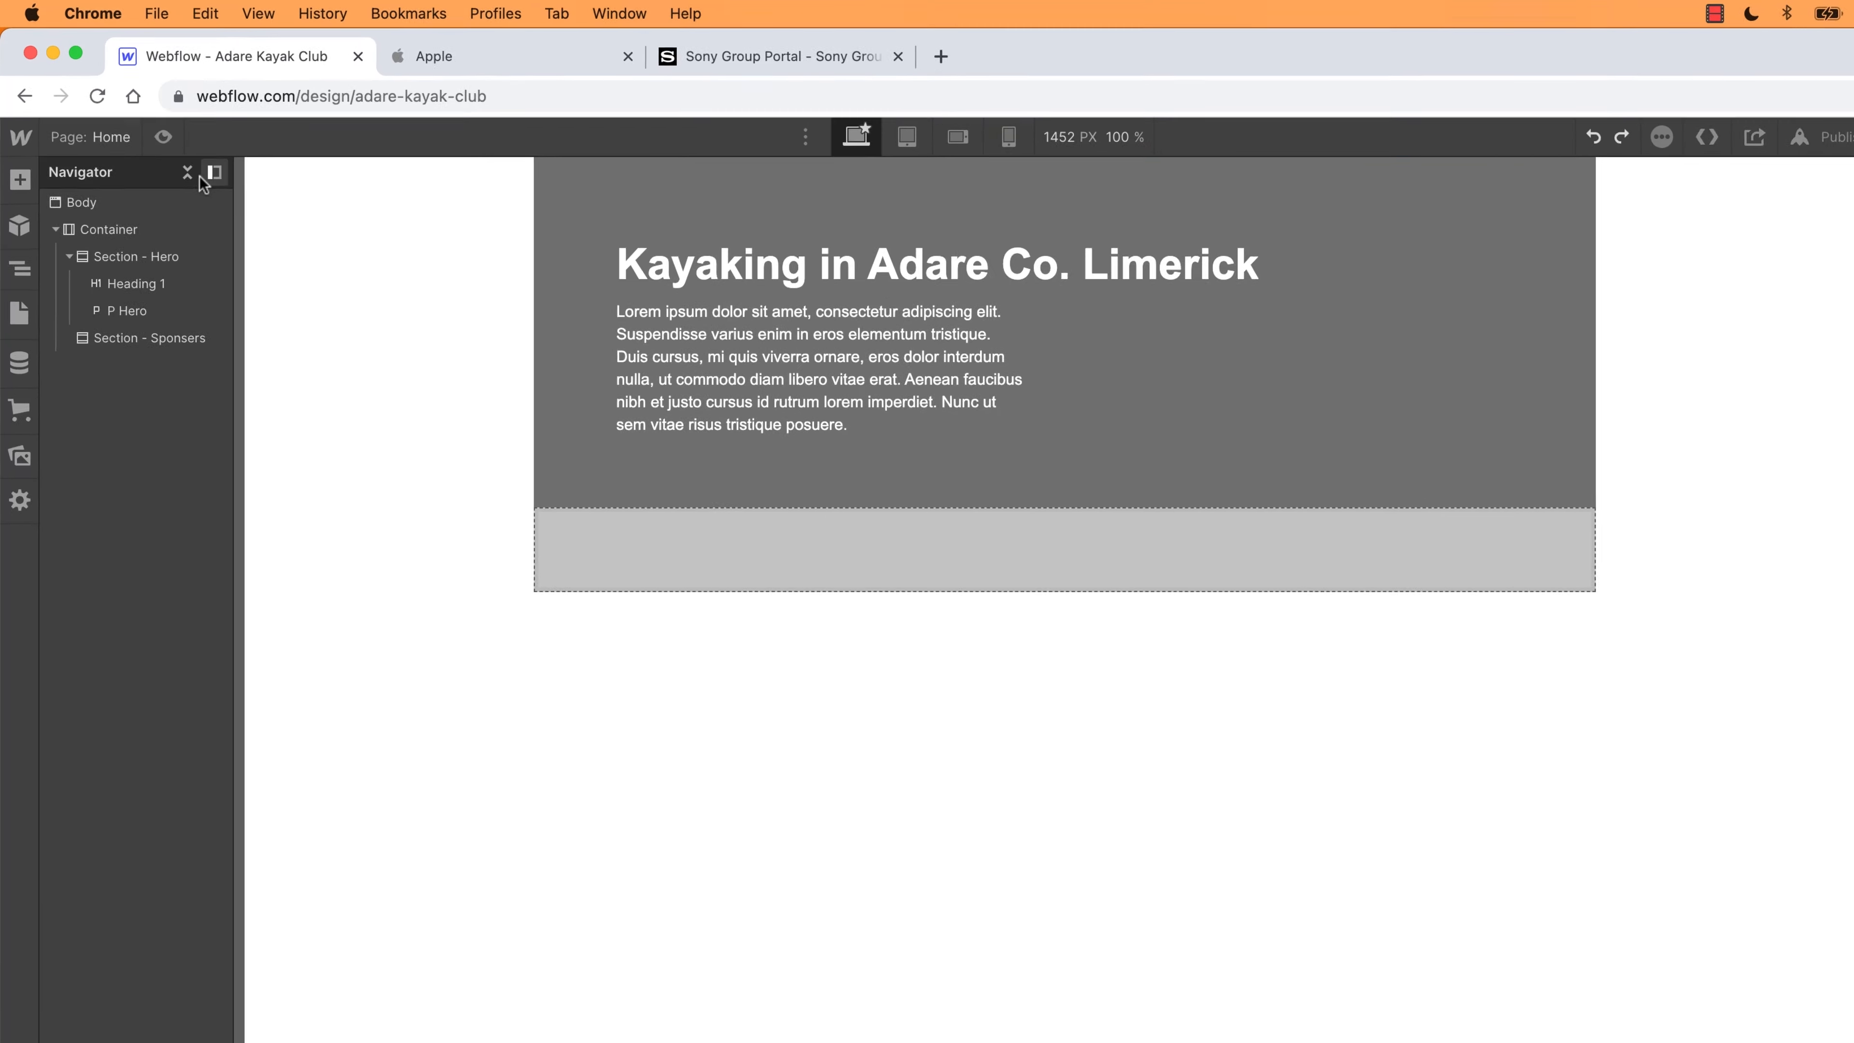
Unpin and reopen the Navigator, pin it beside the canvas again, and select the page's Body element
left_click(230, 185)
left_click(21, 289)
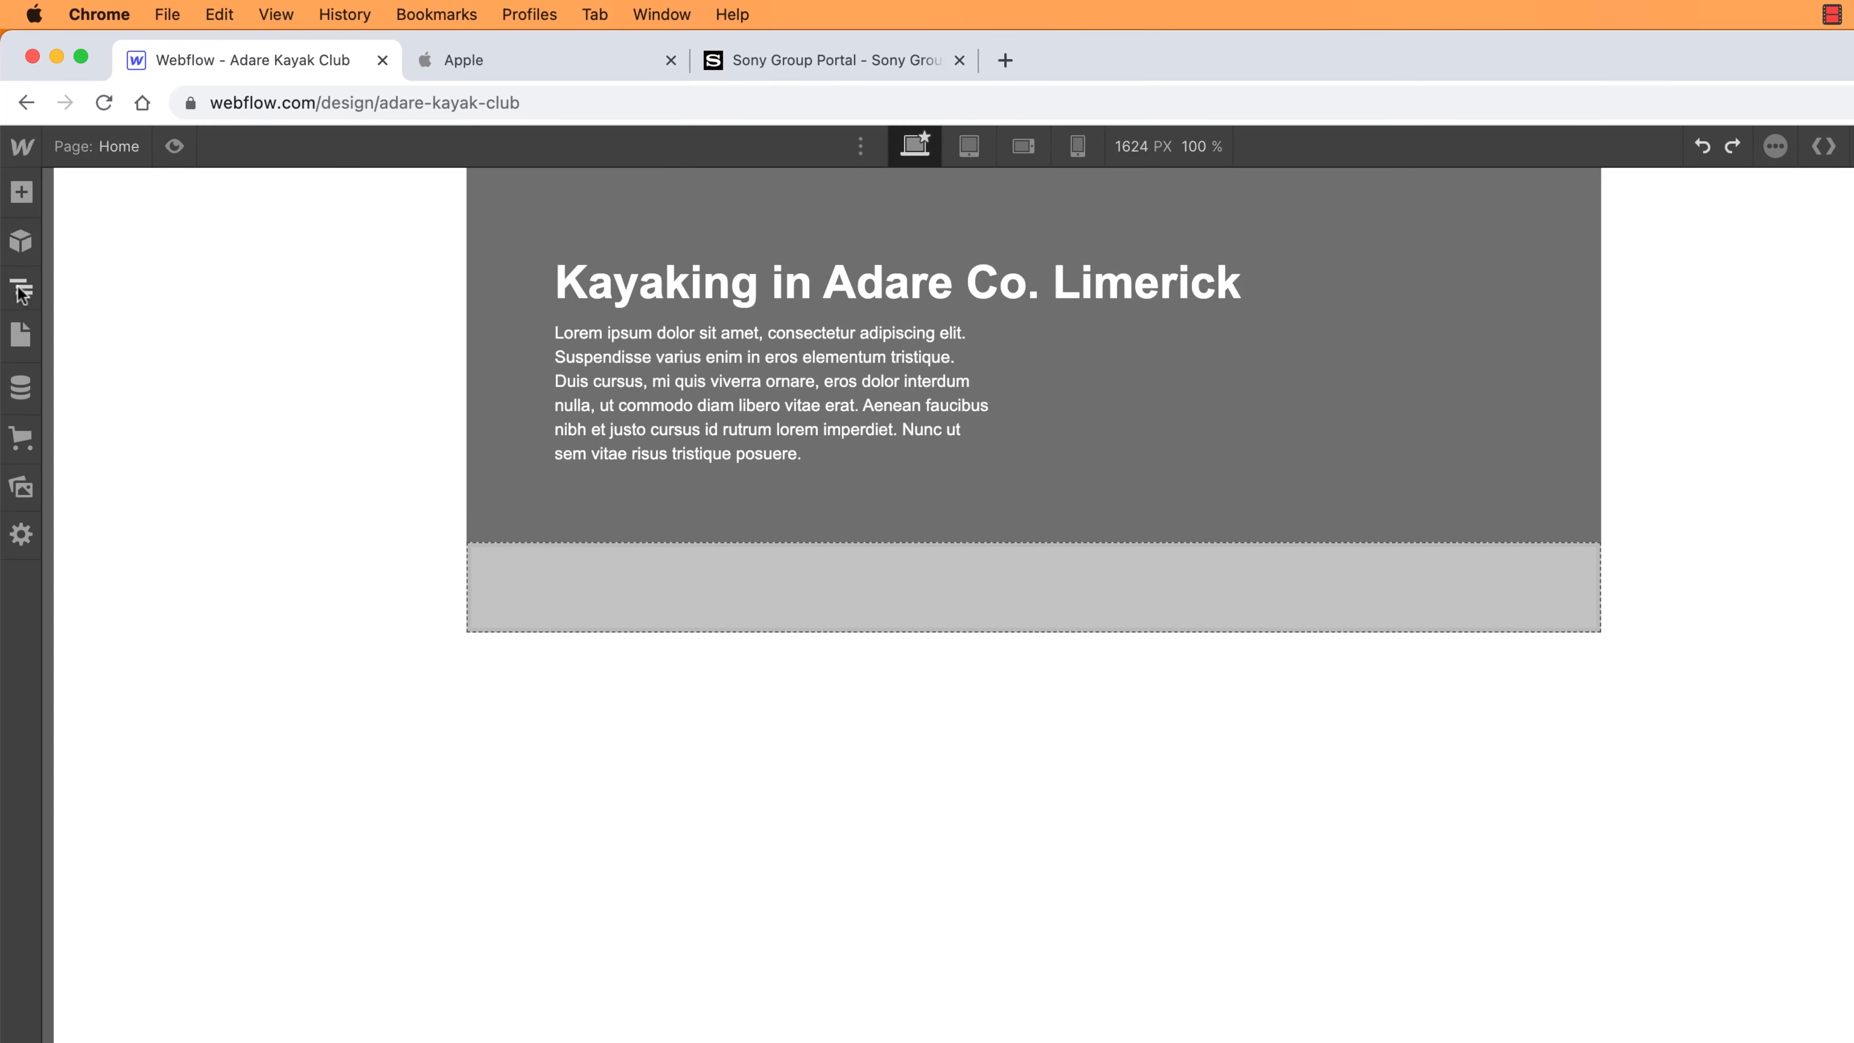
left_click(21, 289)
left_click(21, 292)
left_click(22, 292)
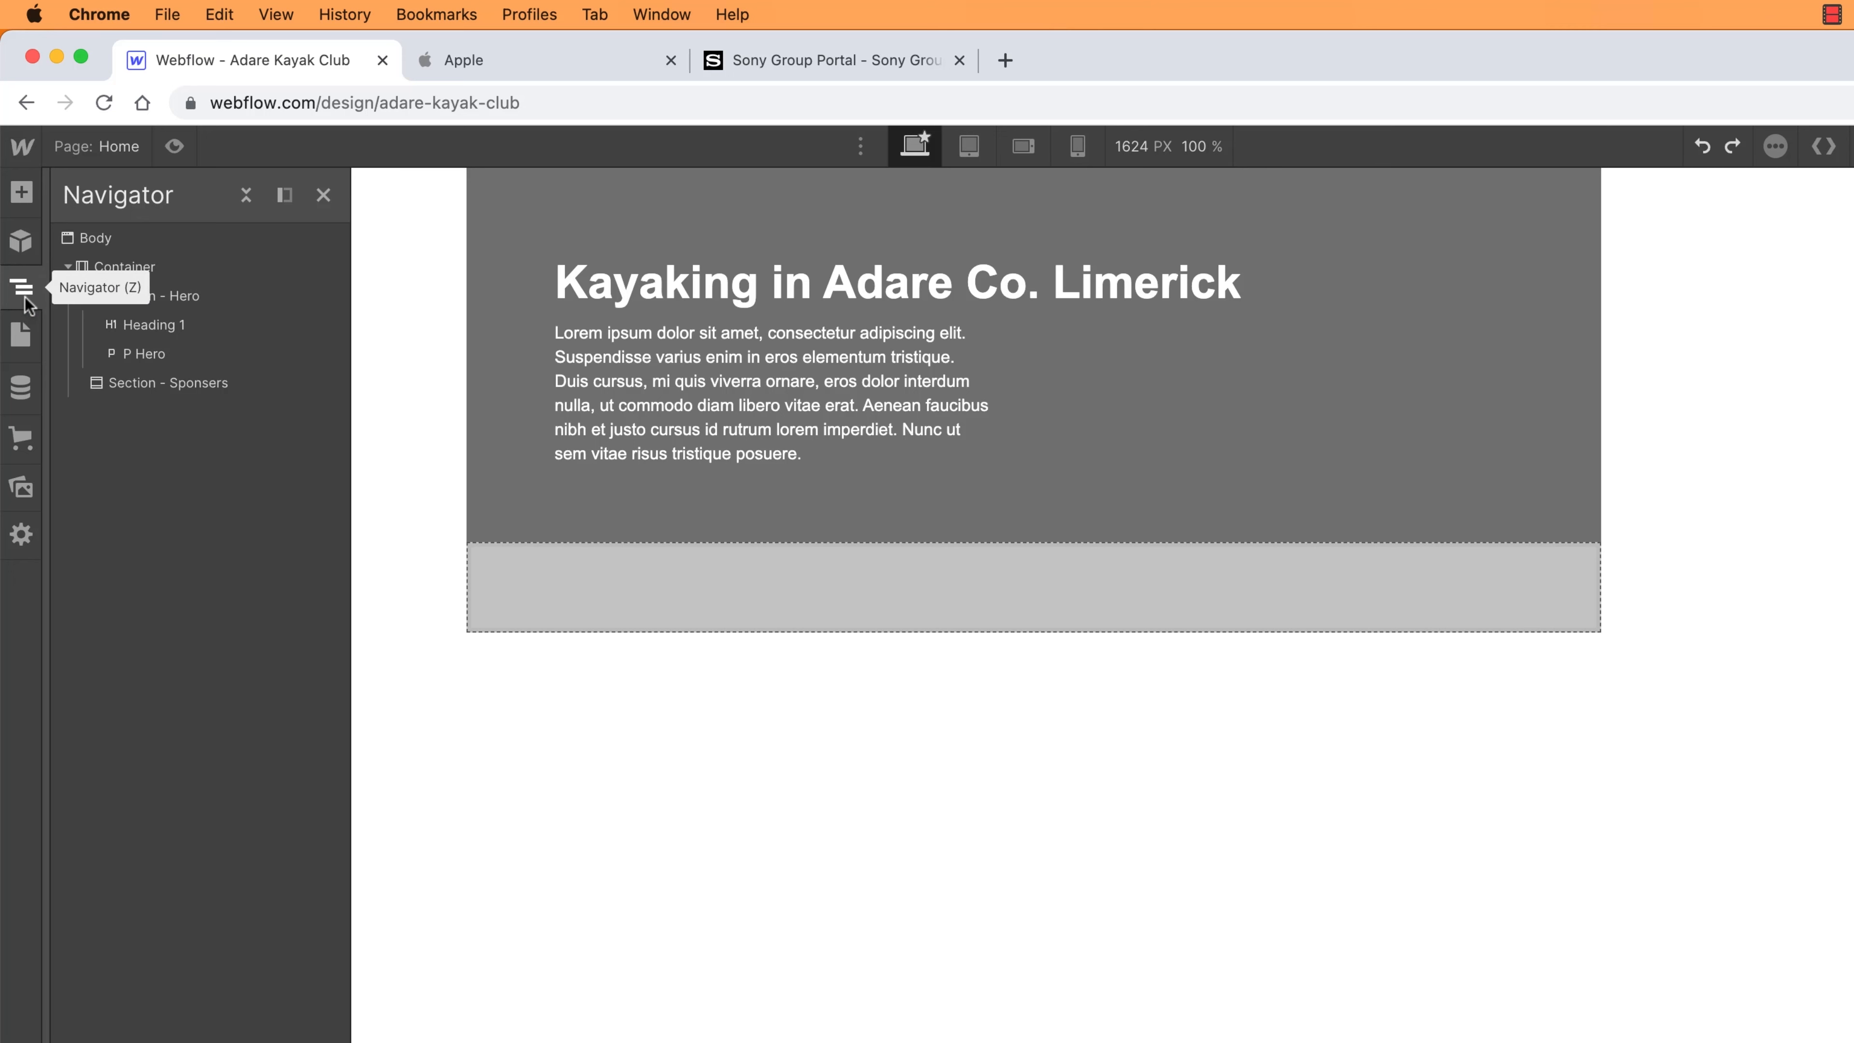
left_click(284, 195)
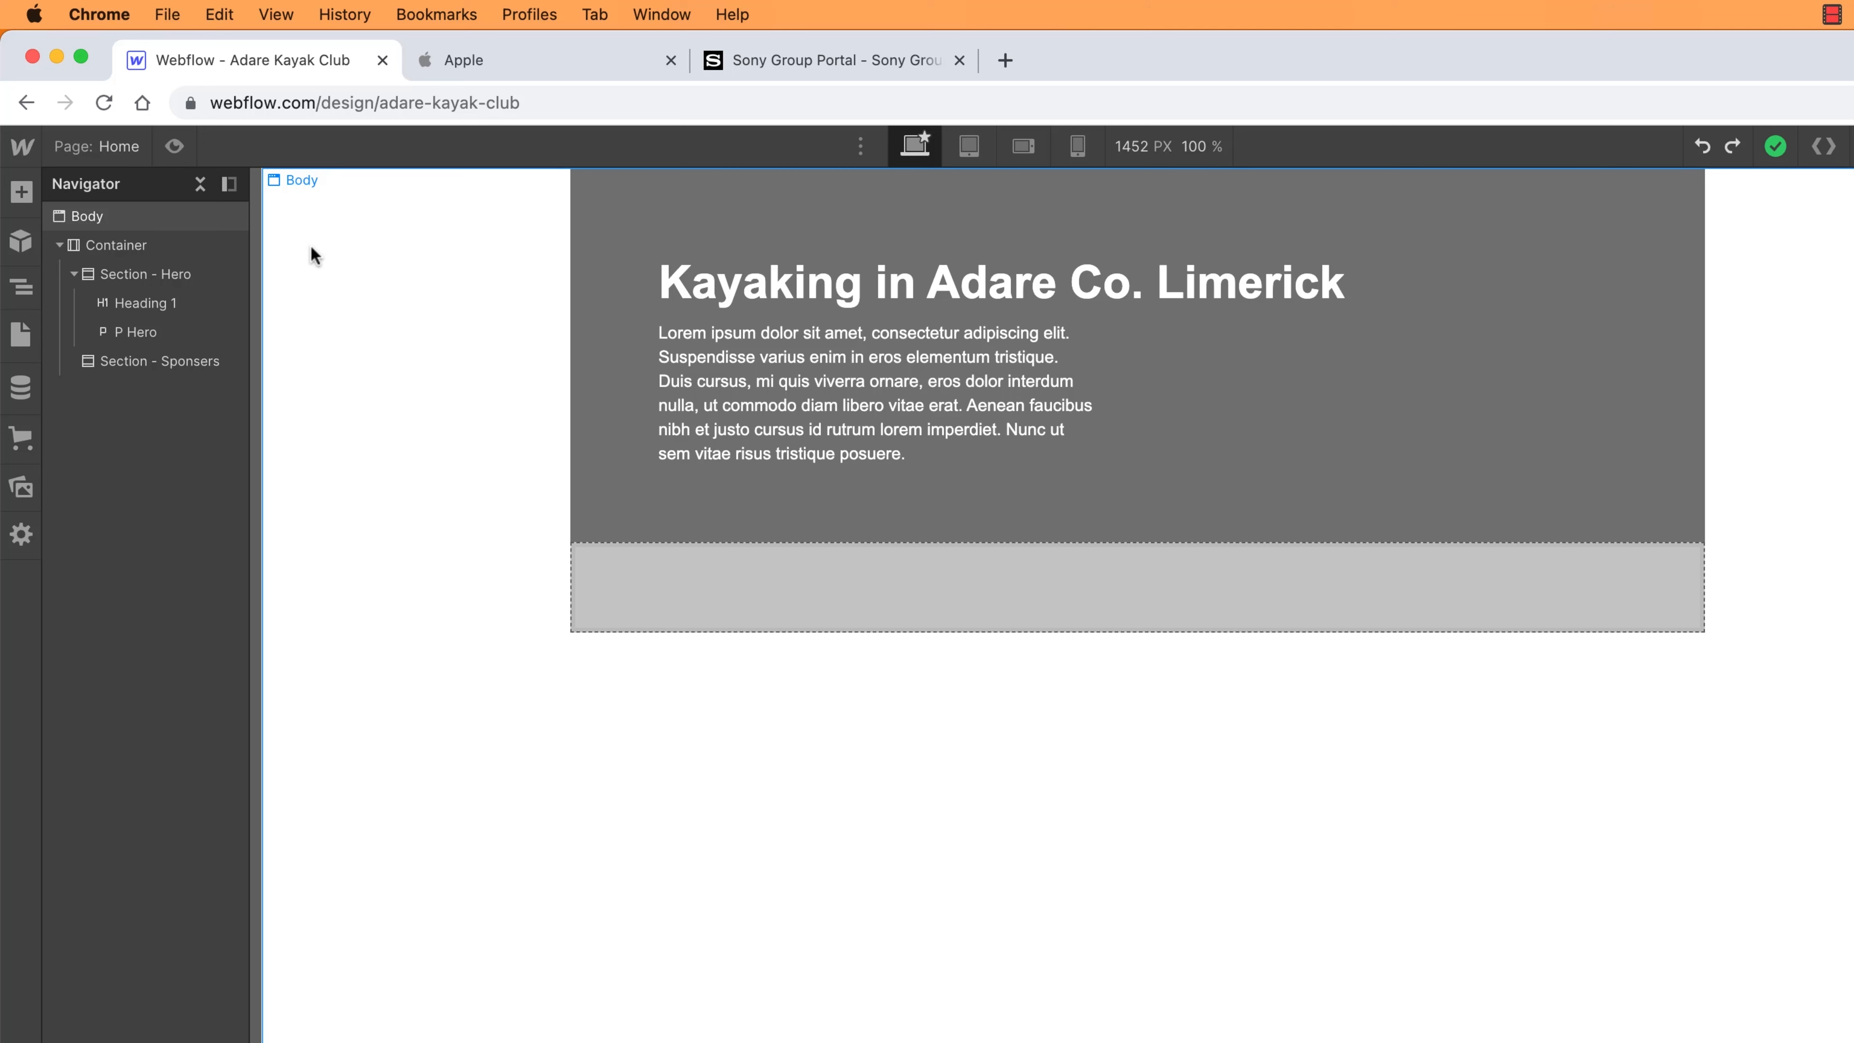
left_click(478, 413)
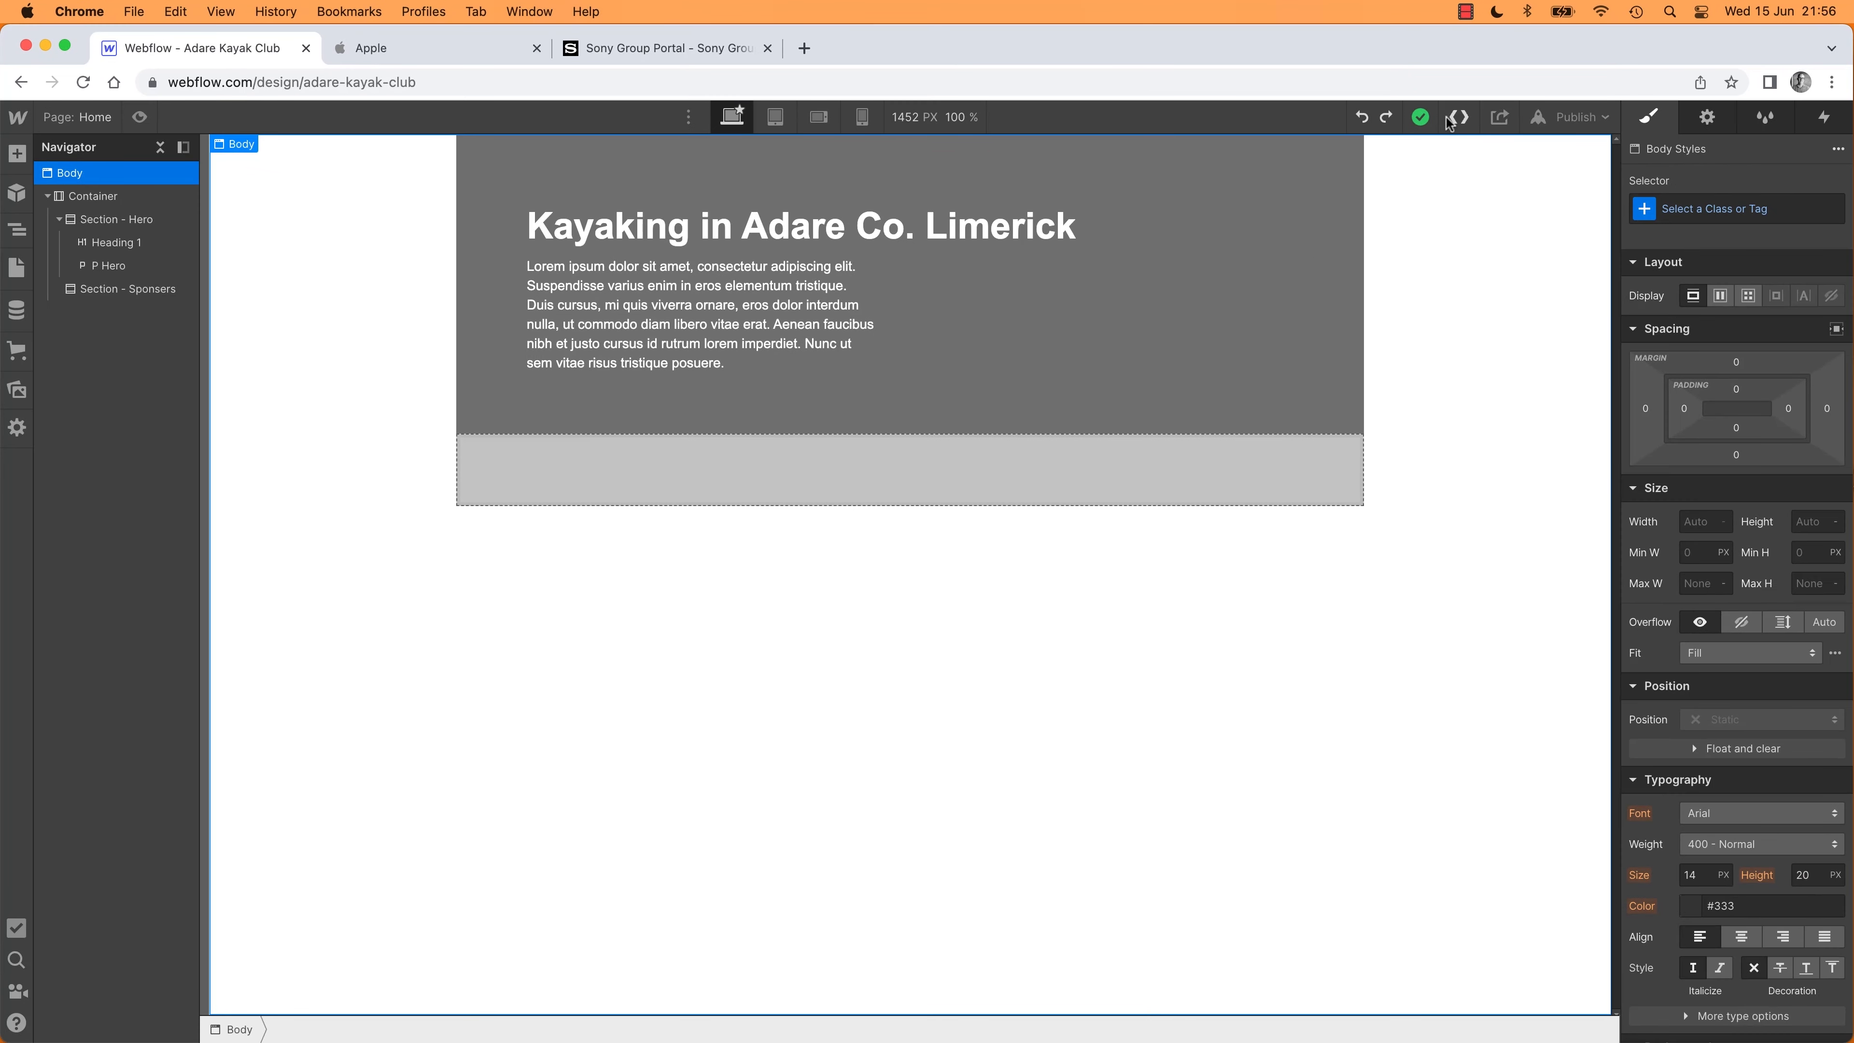
Examine the HTML, CSS and JS previews of the site's export code, including the Section - Hero styles, and close the preview
left_click(1459, 119)
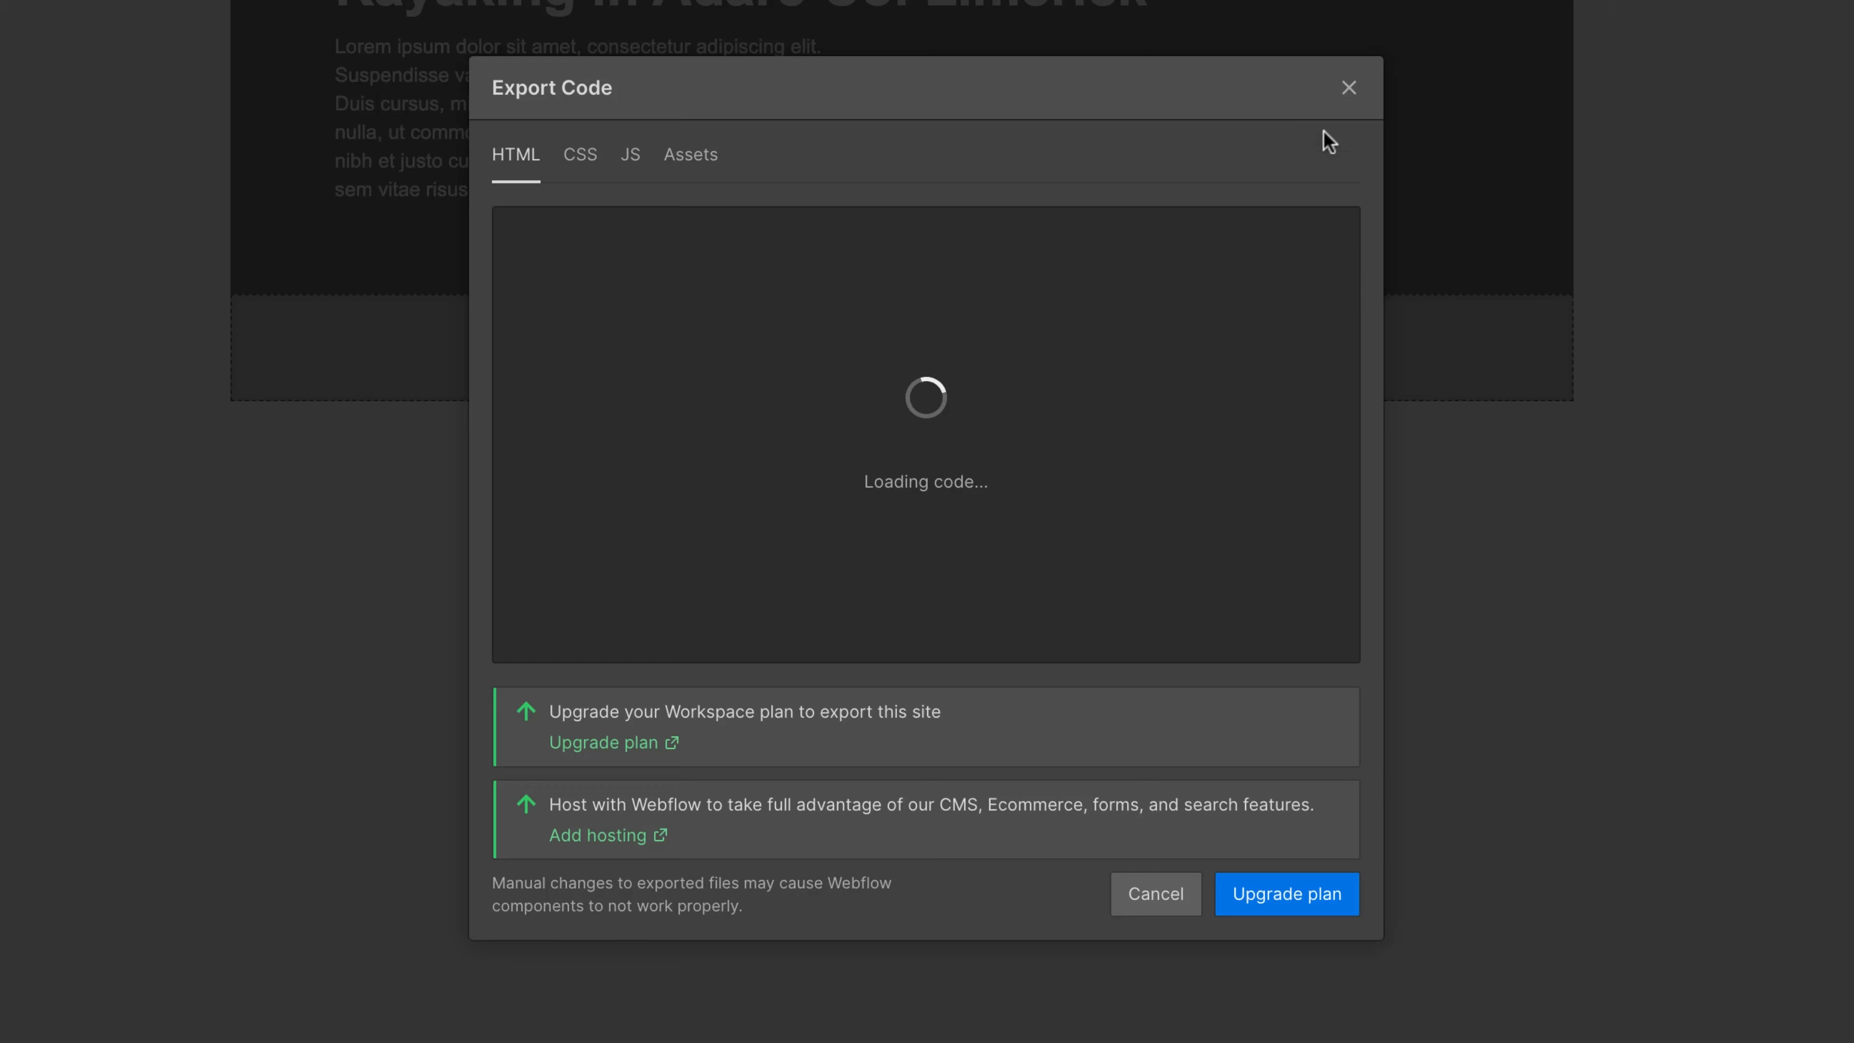
left_click(1344, 90)
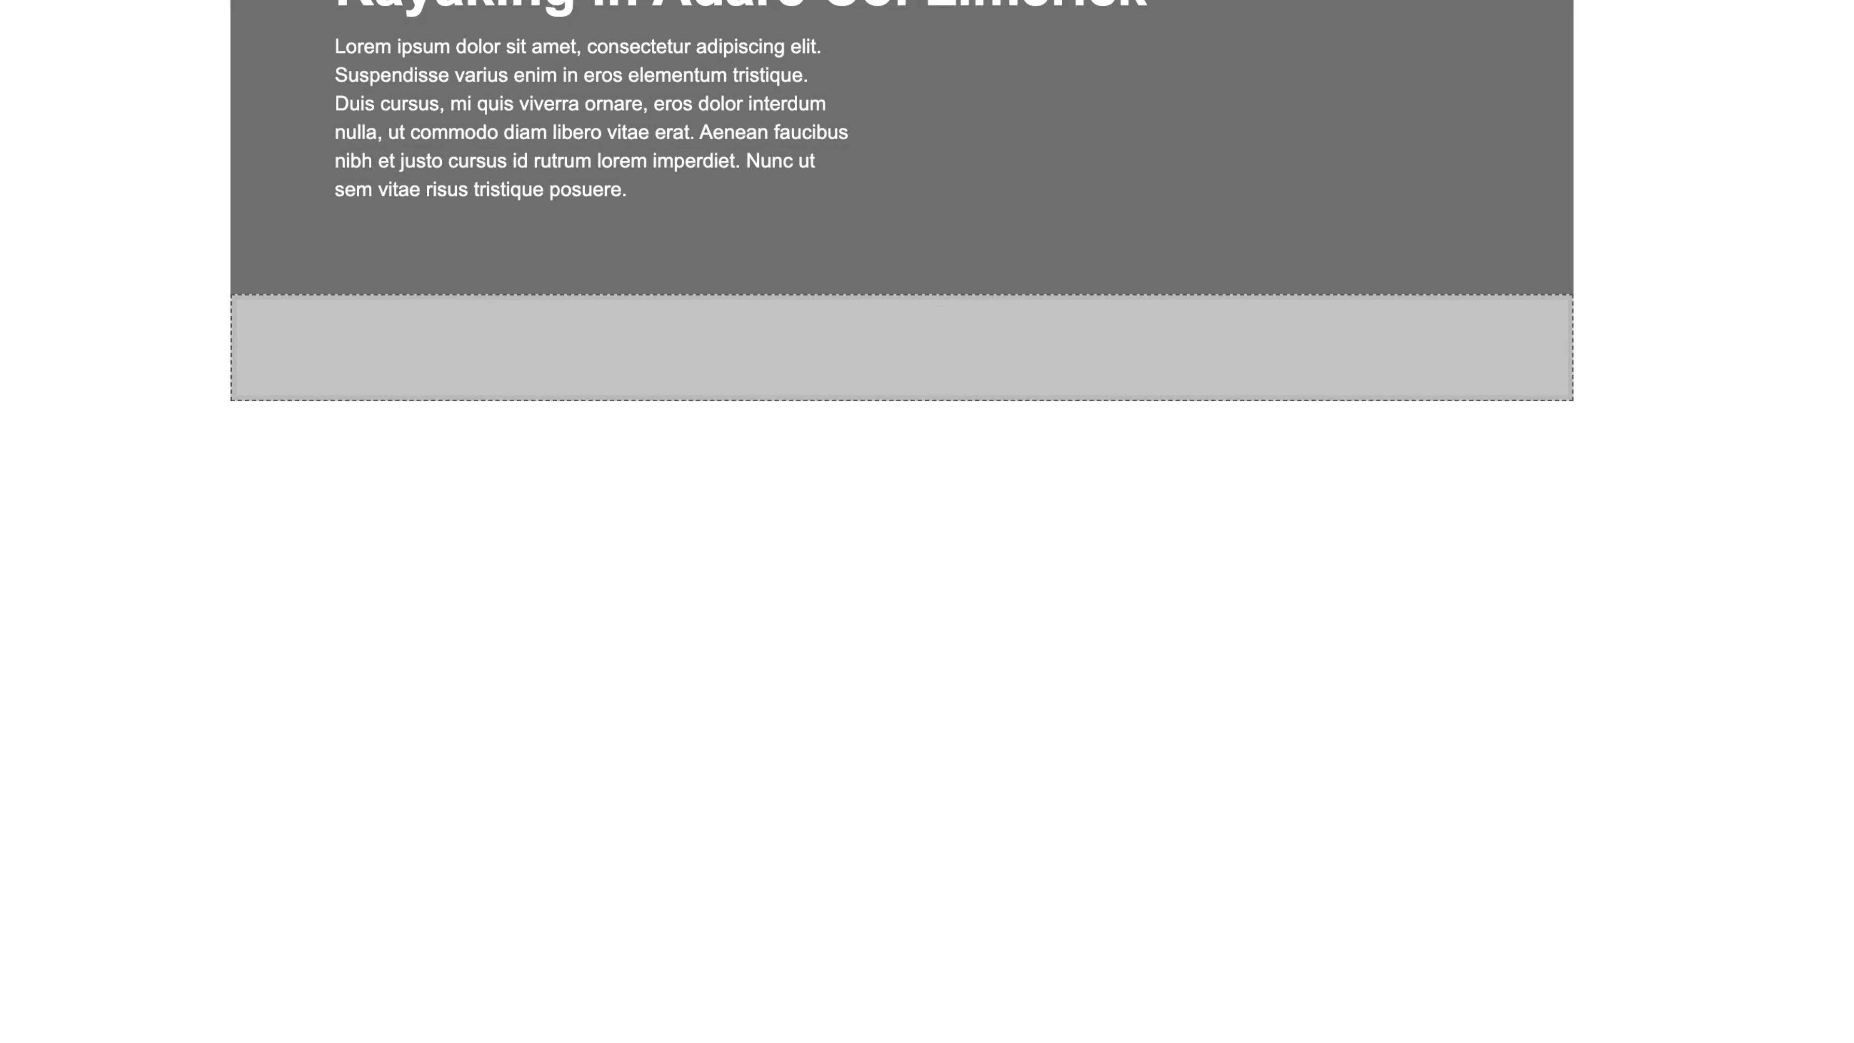
key("shift+e")
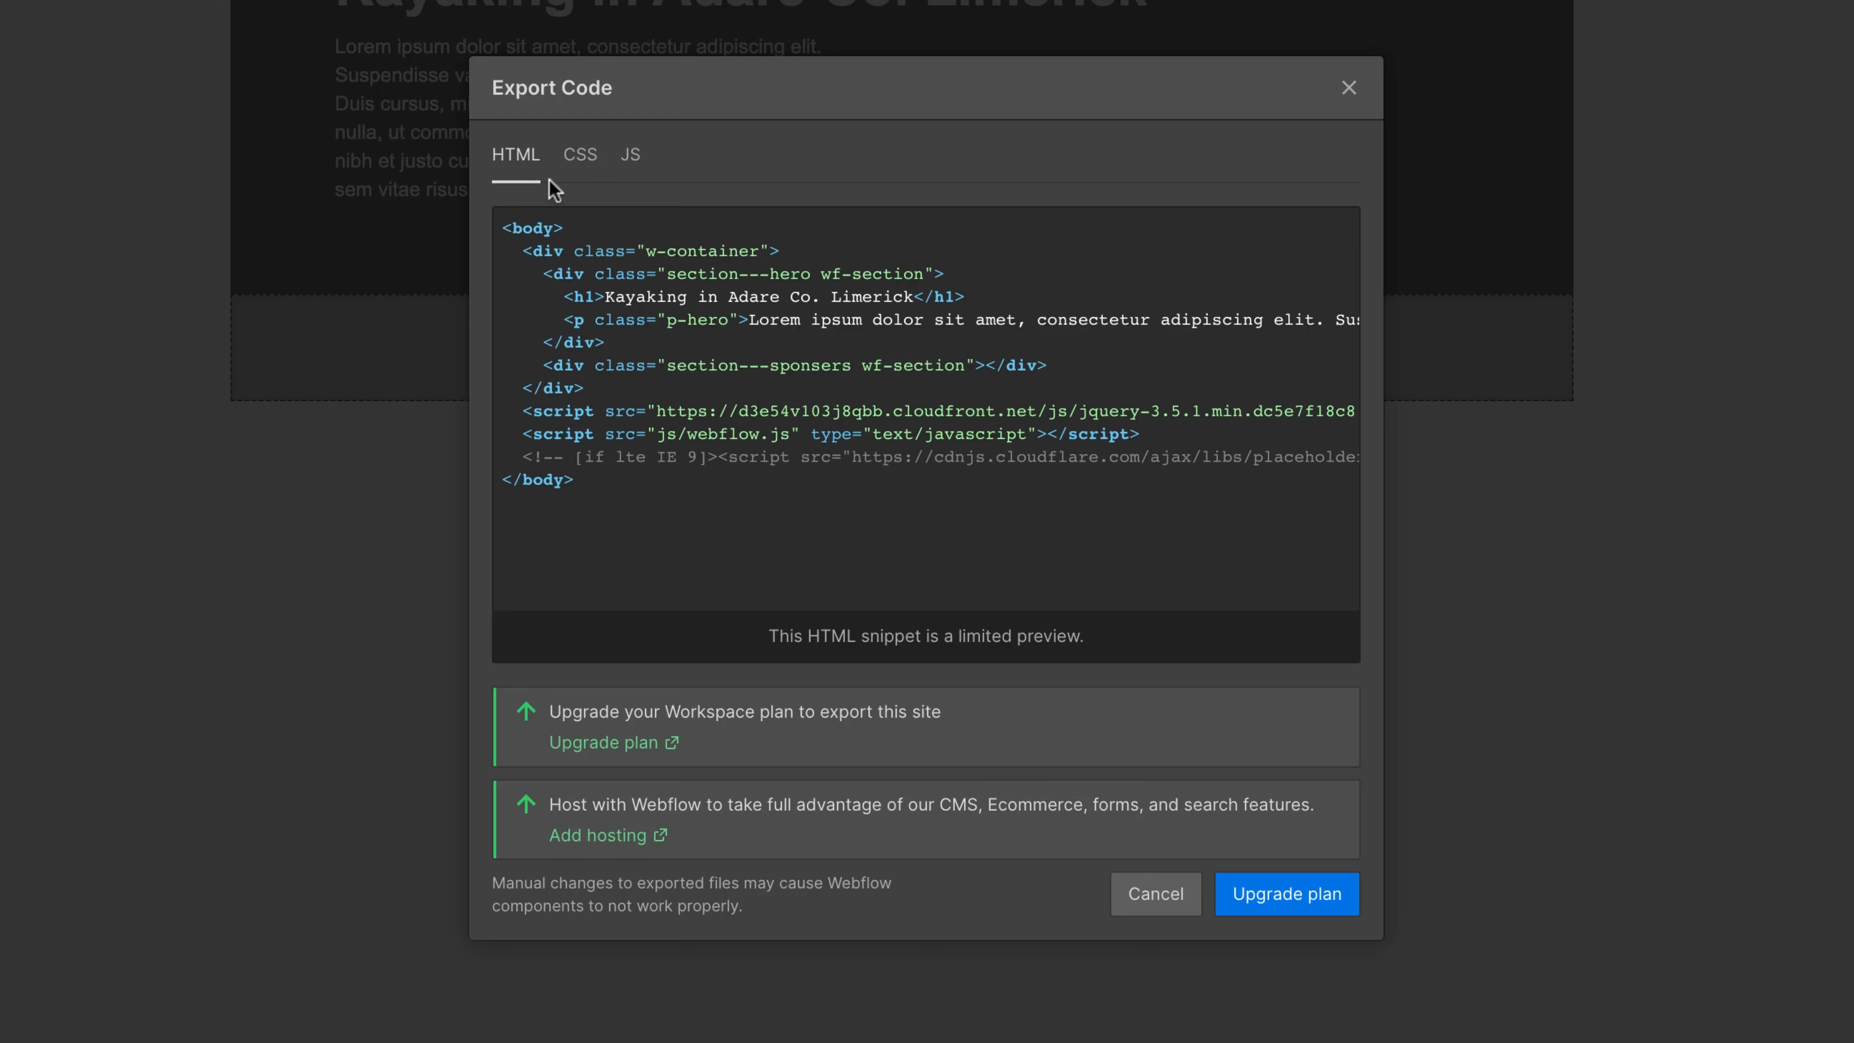
left_click(598, 156)
left_click(632, 156)
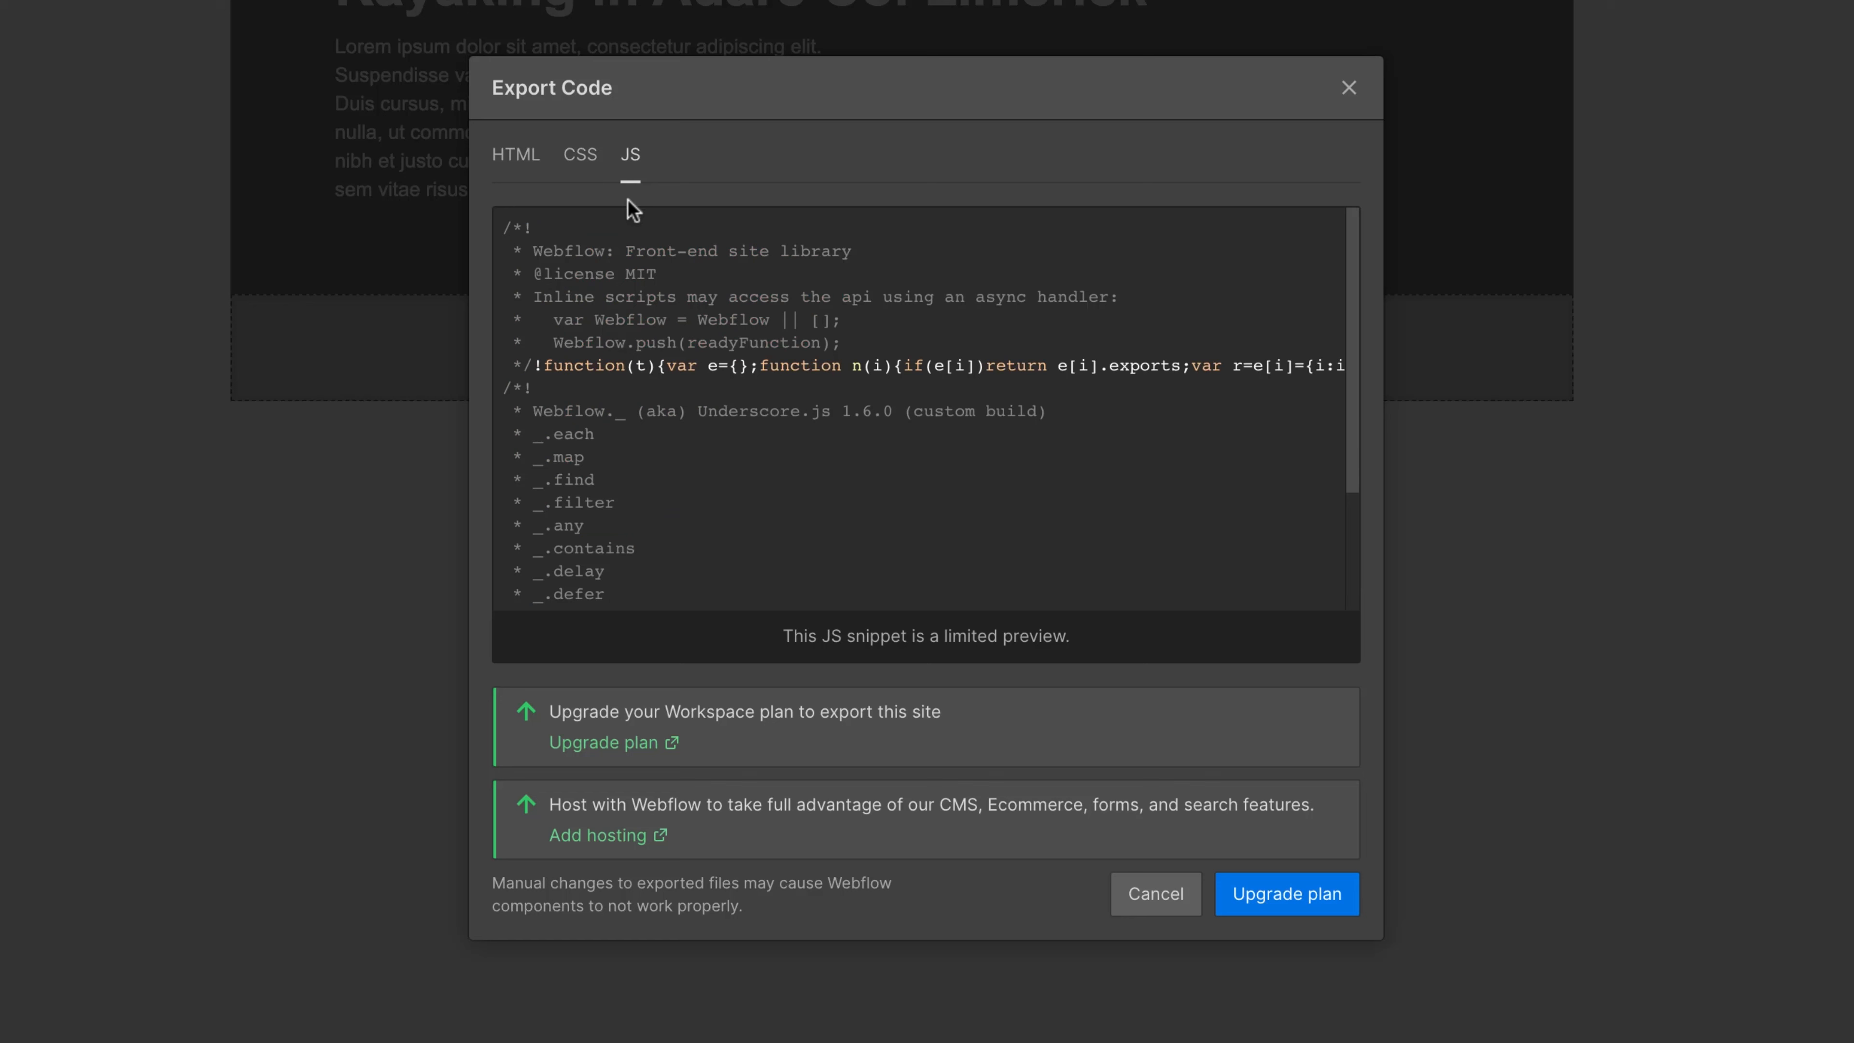
left_click(520, 158)
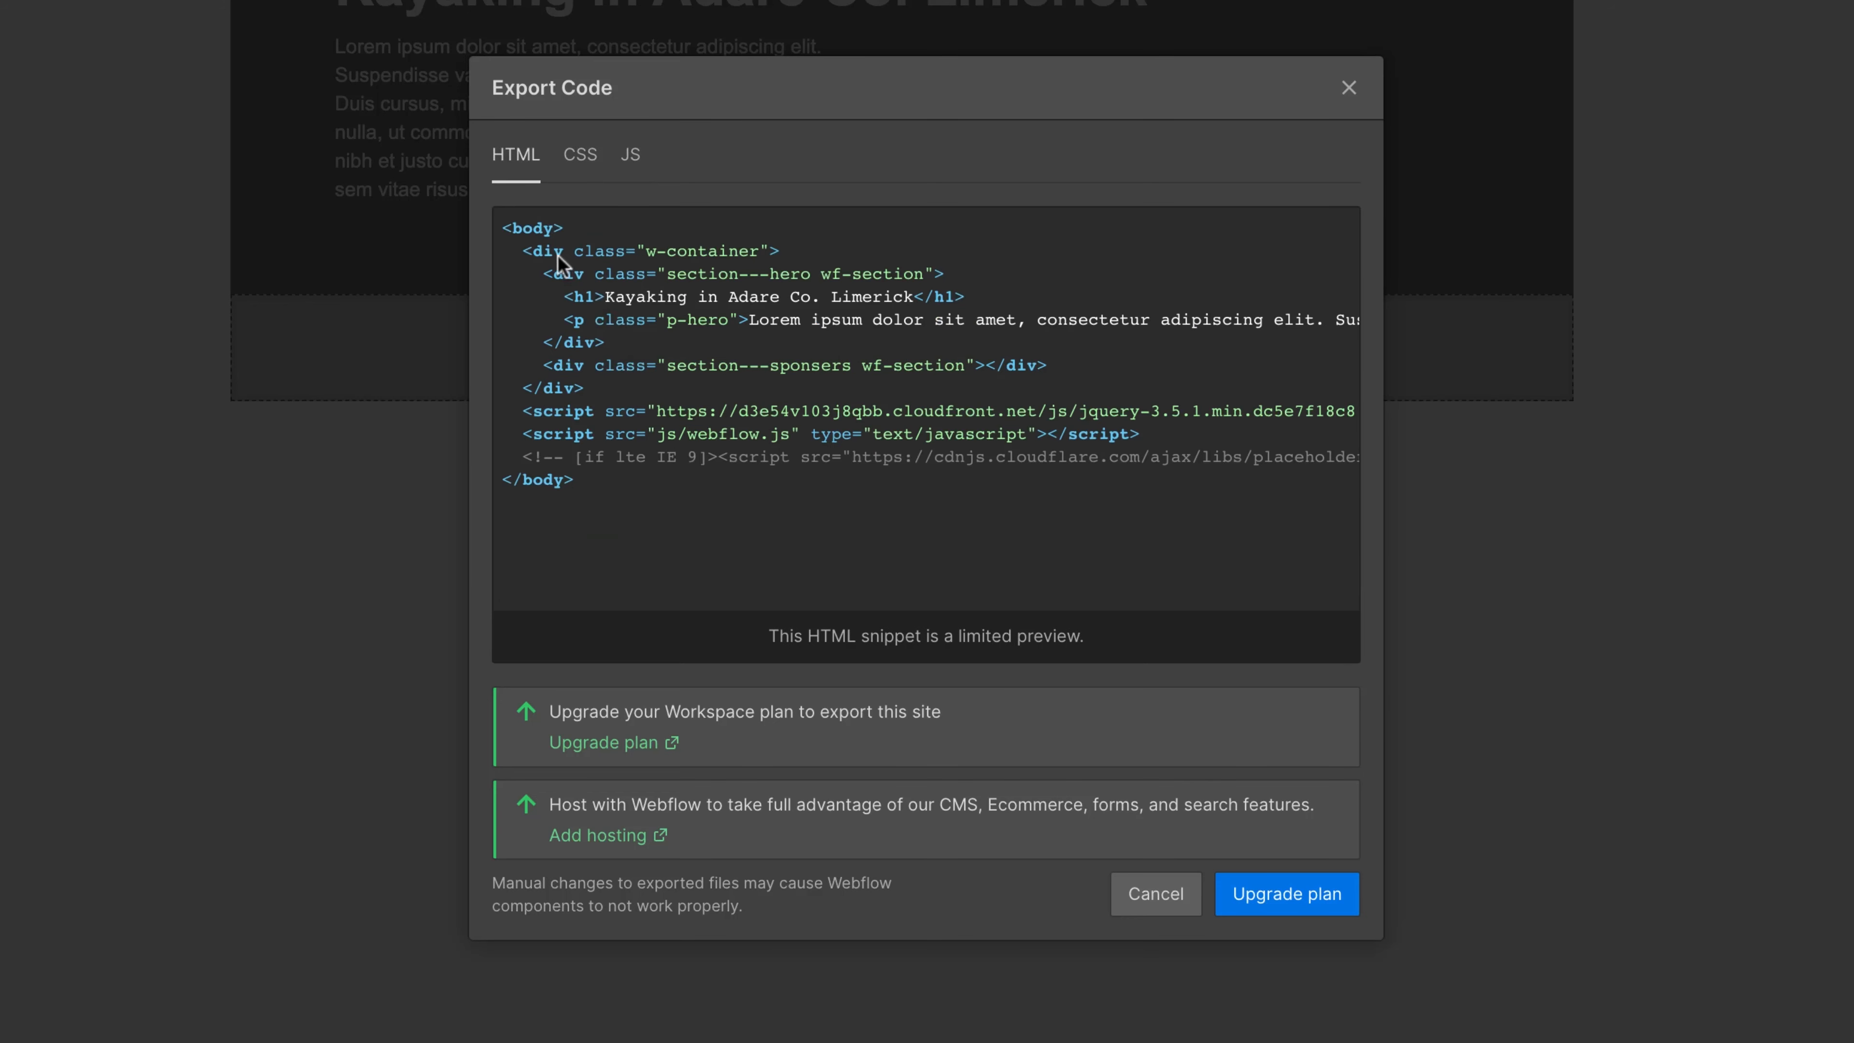
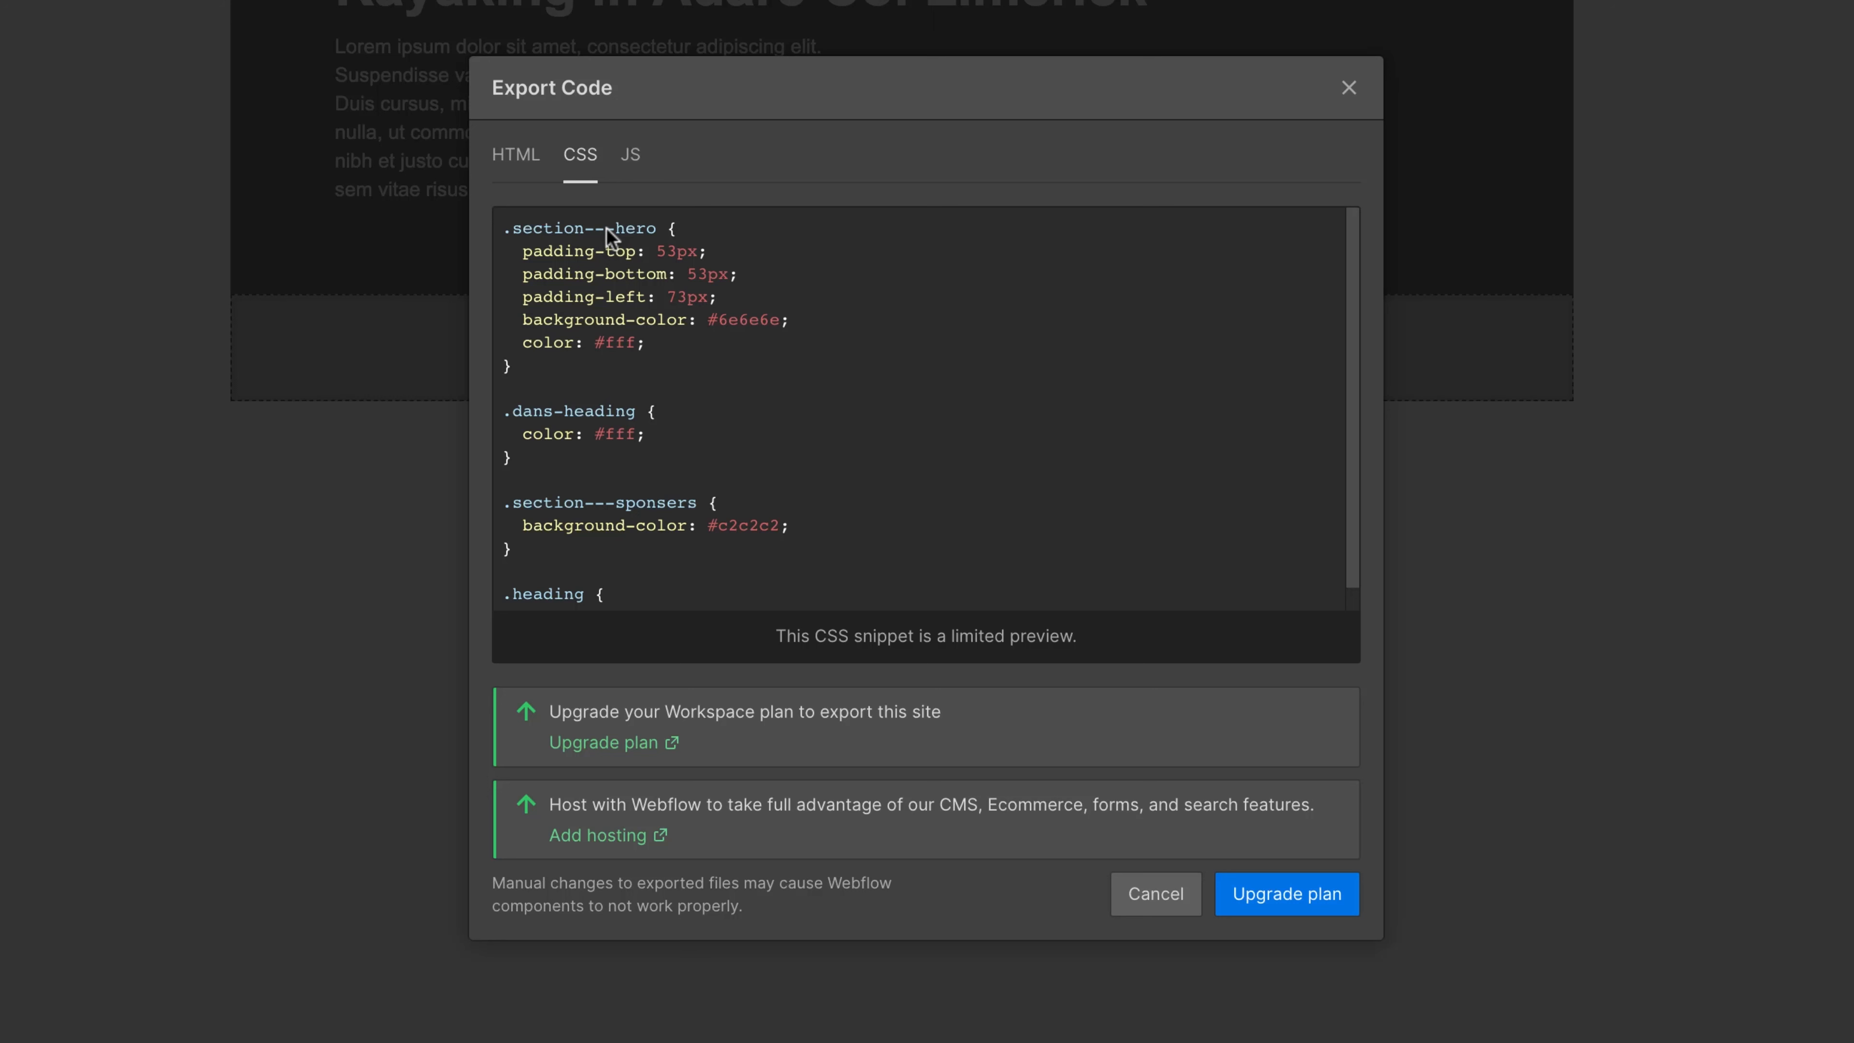
left_click(1349, 88)
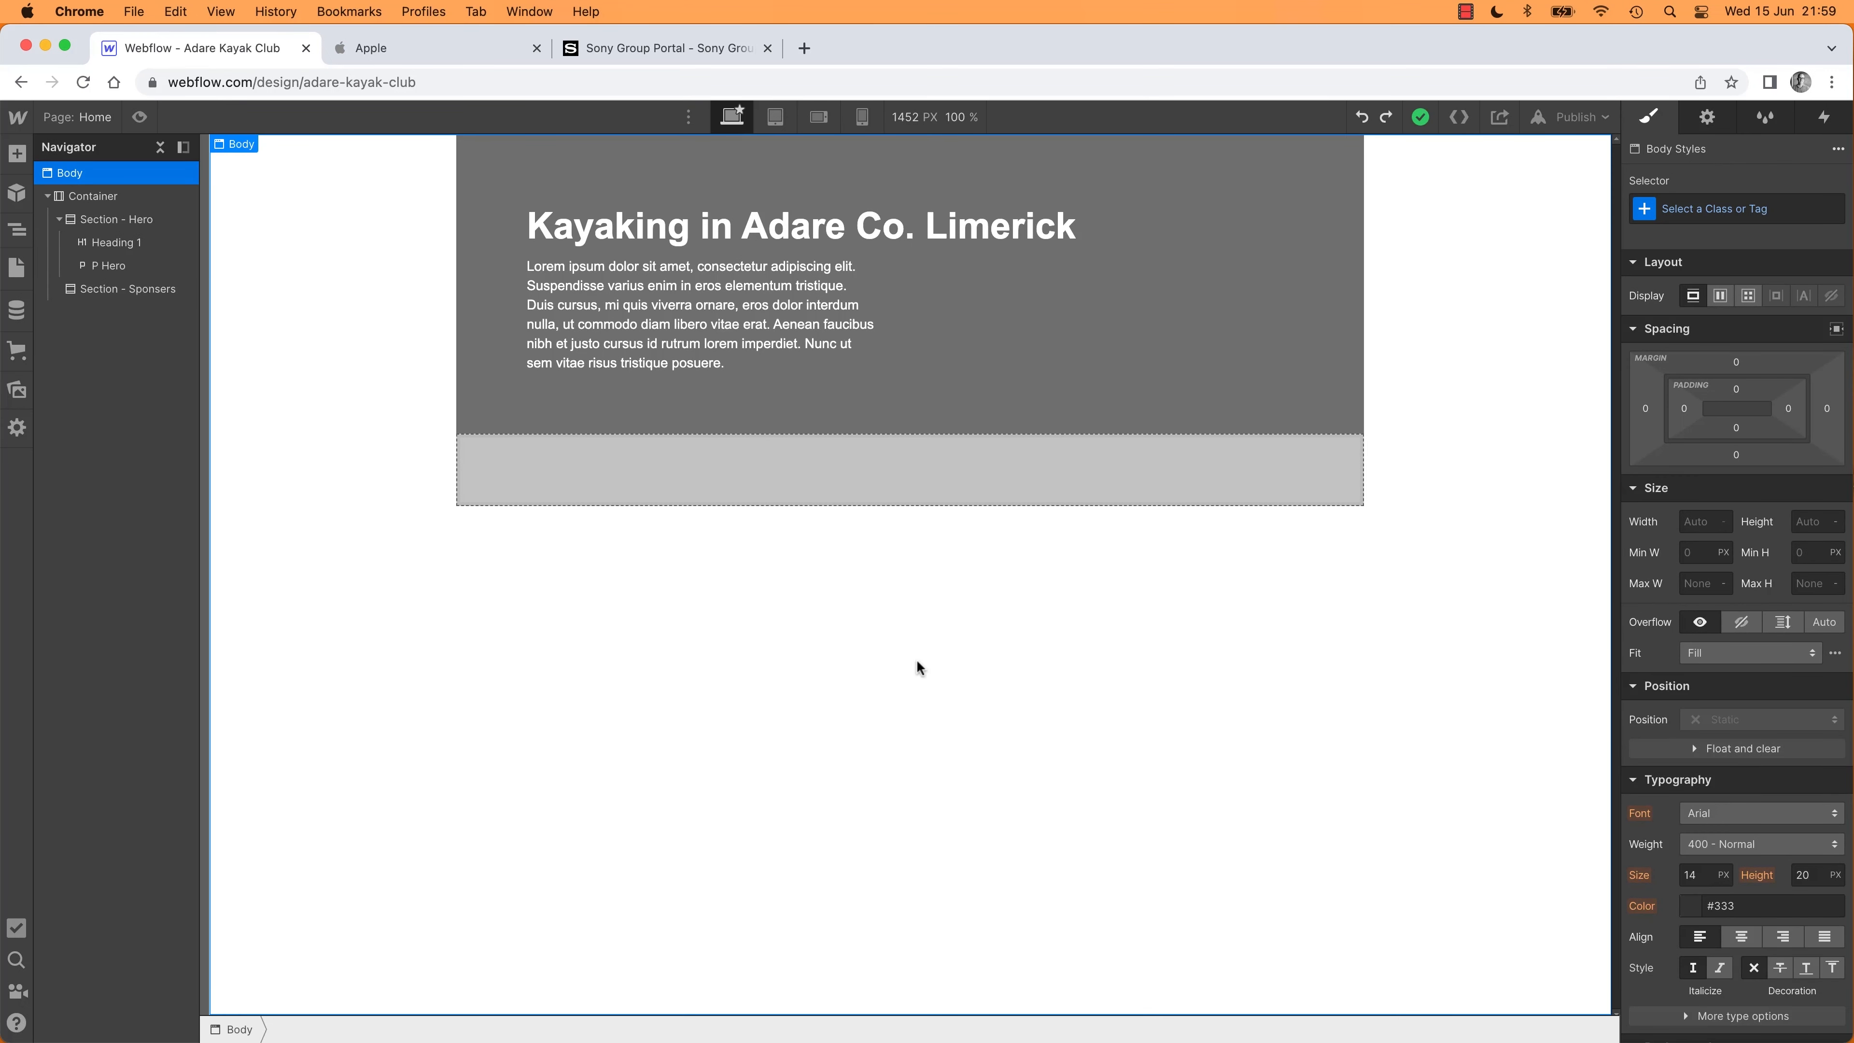
Try moving the P Hero paragraph from Section - Hero into Section - Sponsers and undo the move
left_click(707, 298)
left_click_drag(706, 297, 719, 473)
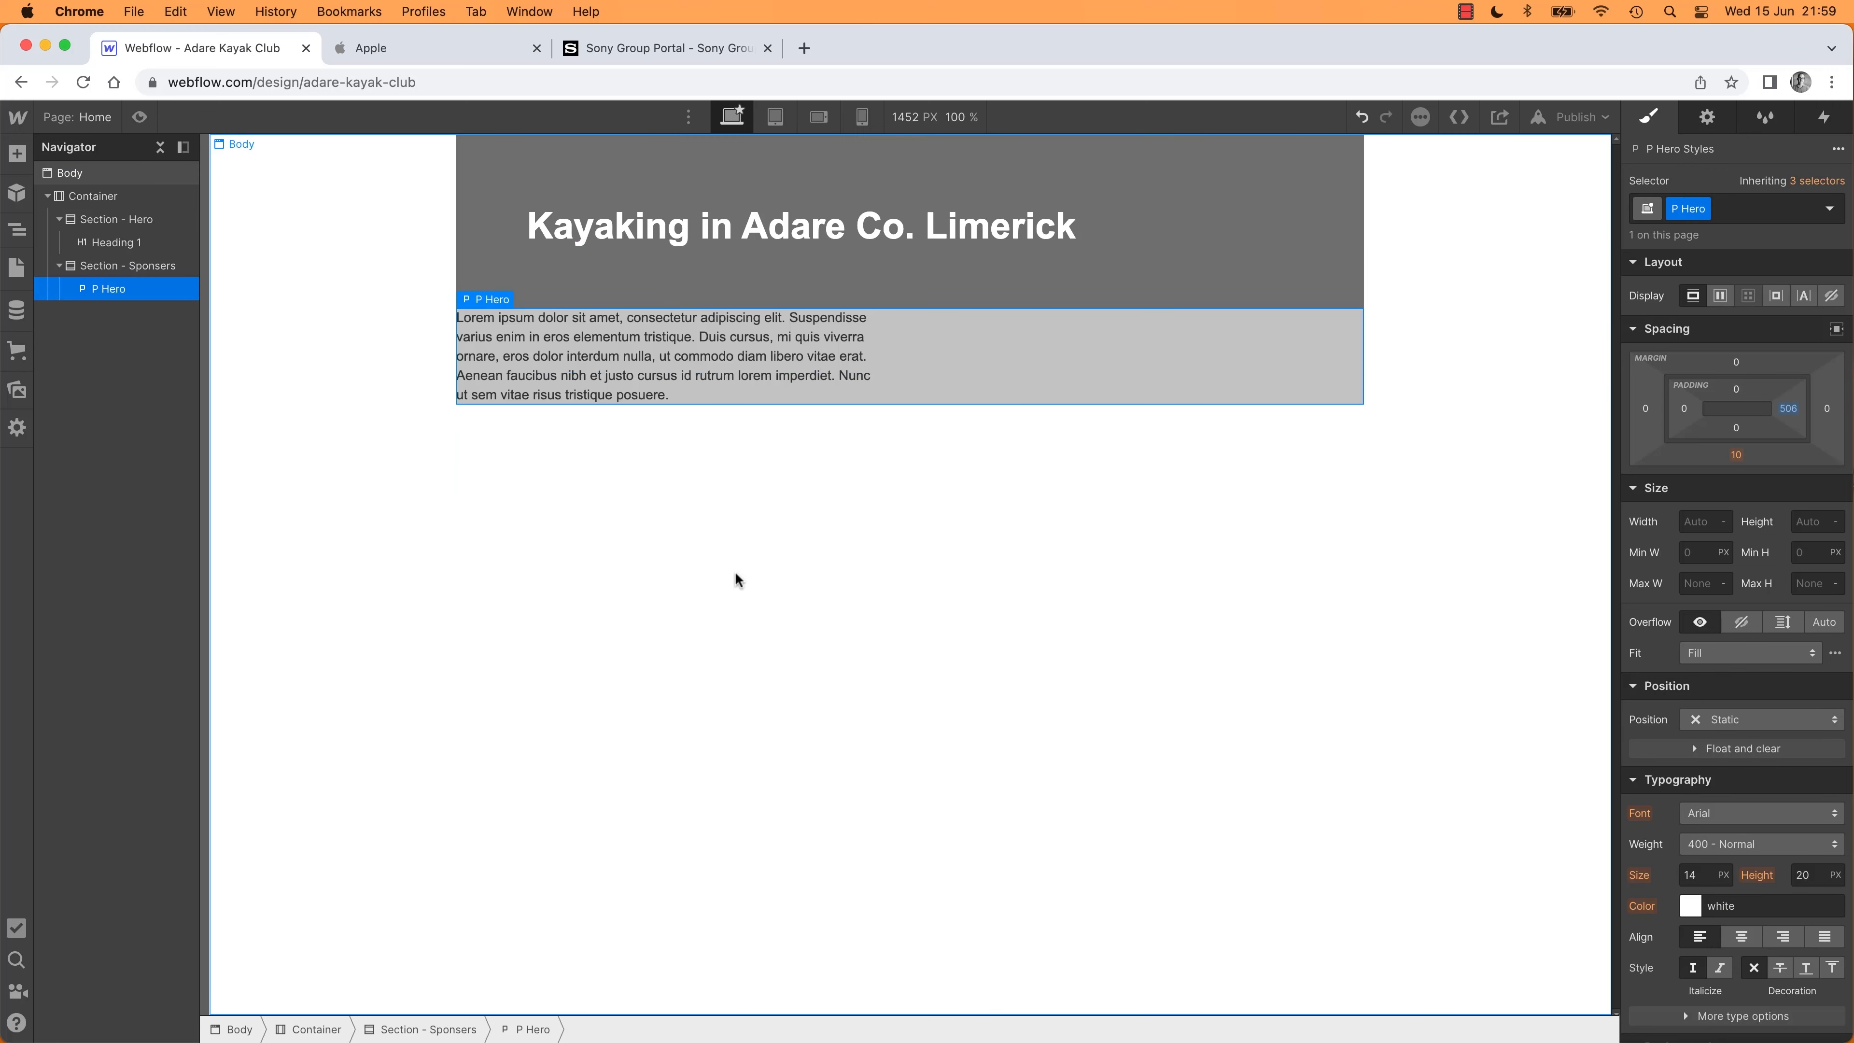
key("super+z")
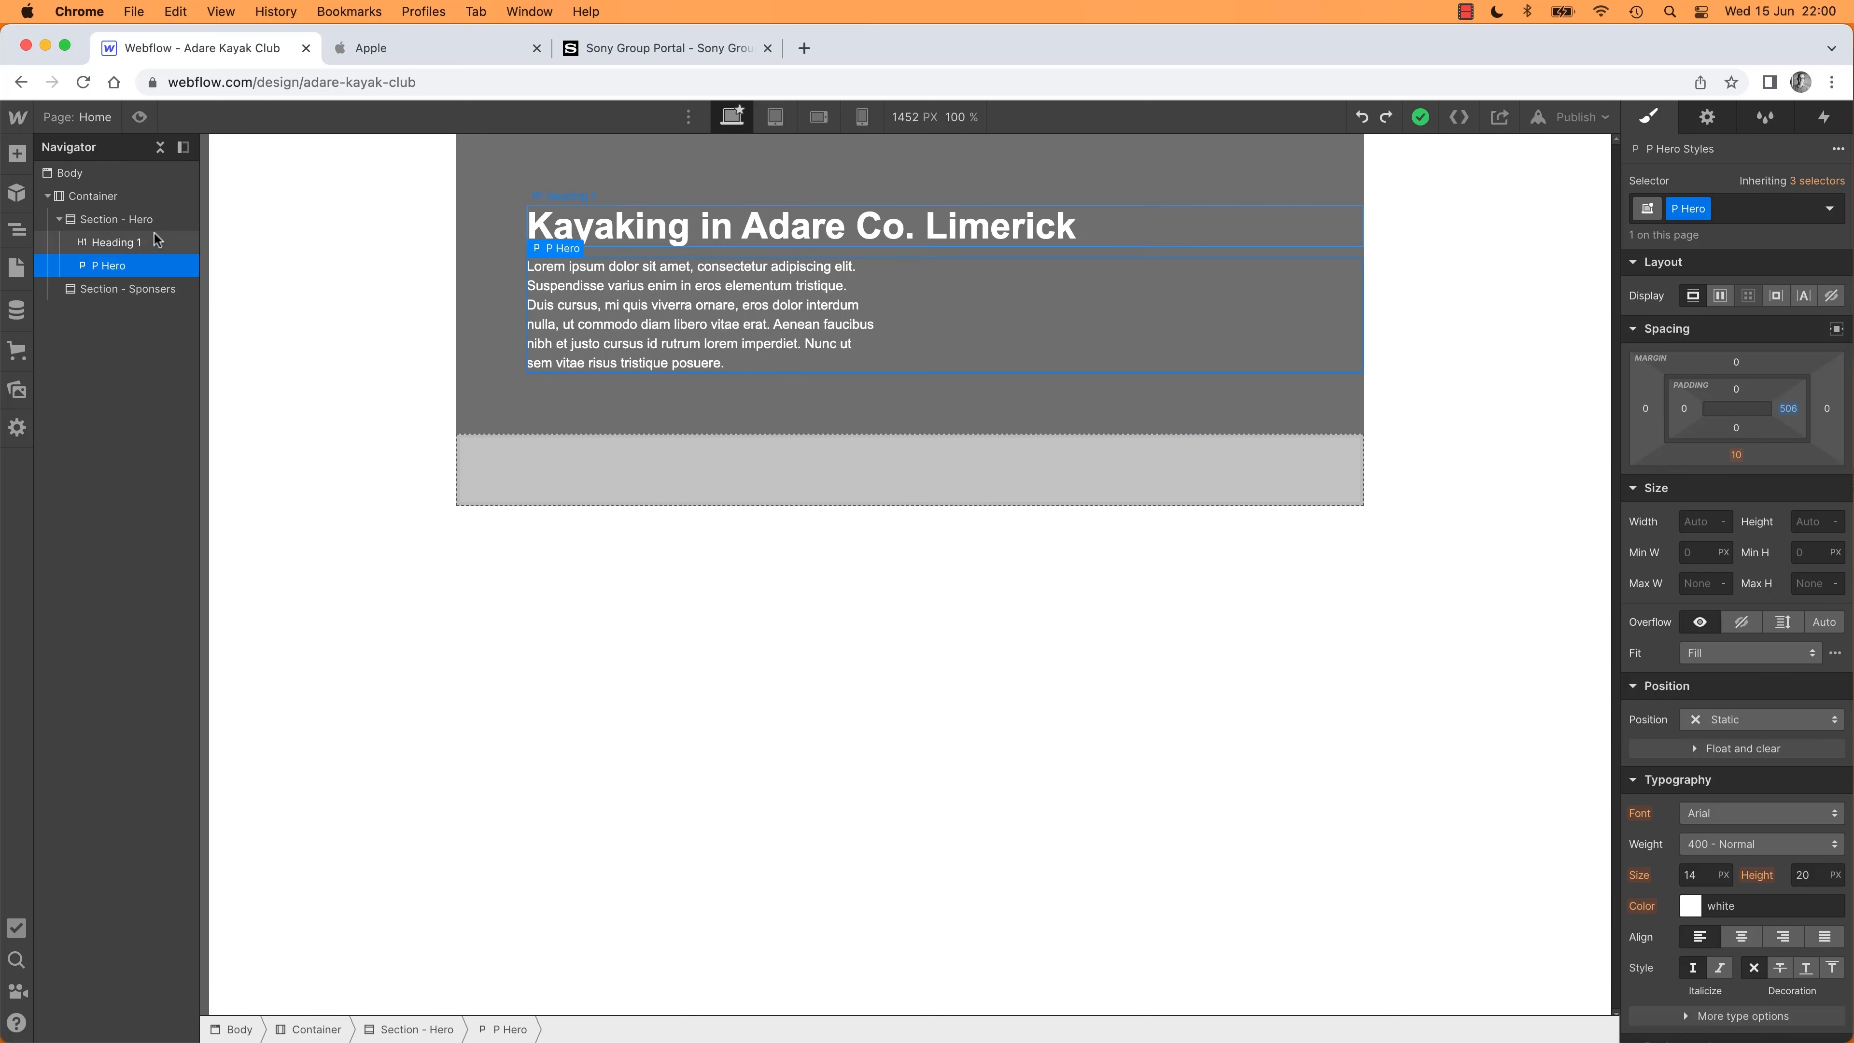
Check Section - Hero's padding while moving the P Hero paragraph into Section - Sponsers and back below the hero heading
left_click(118, 222)
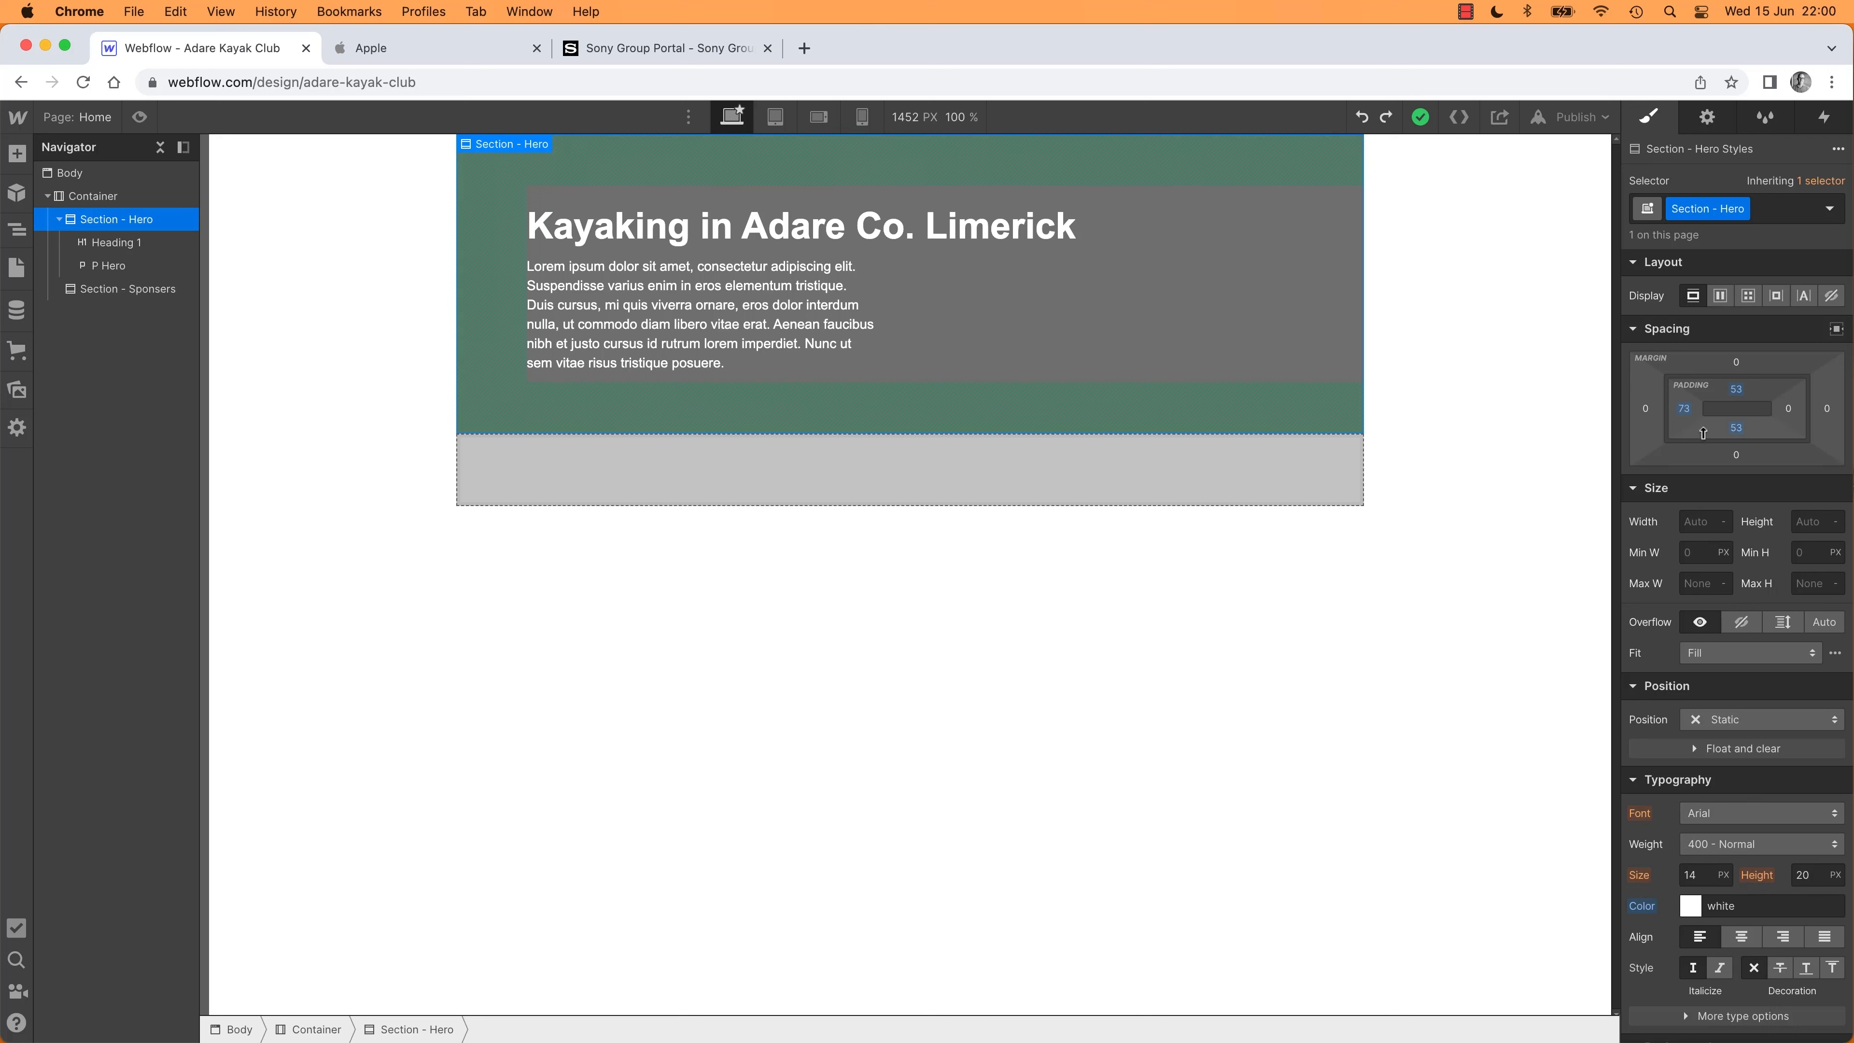
left_click(634, 342)
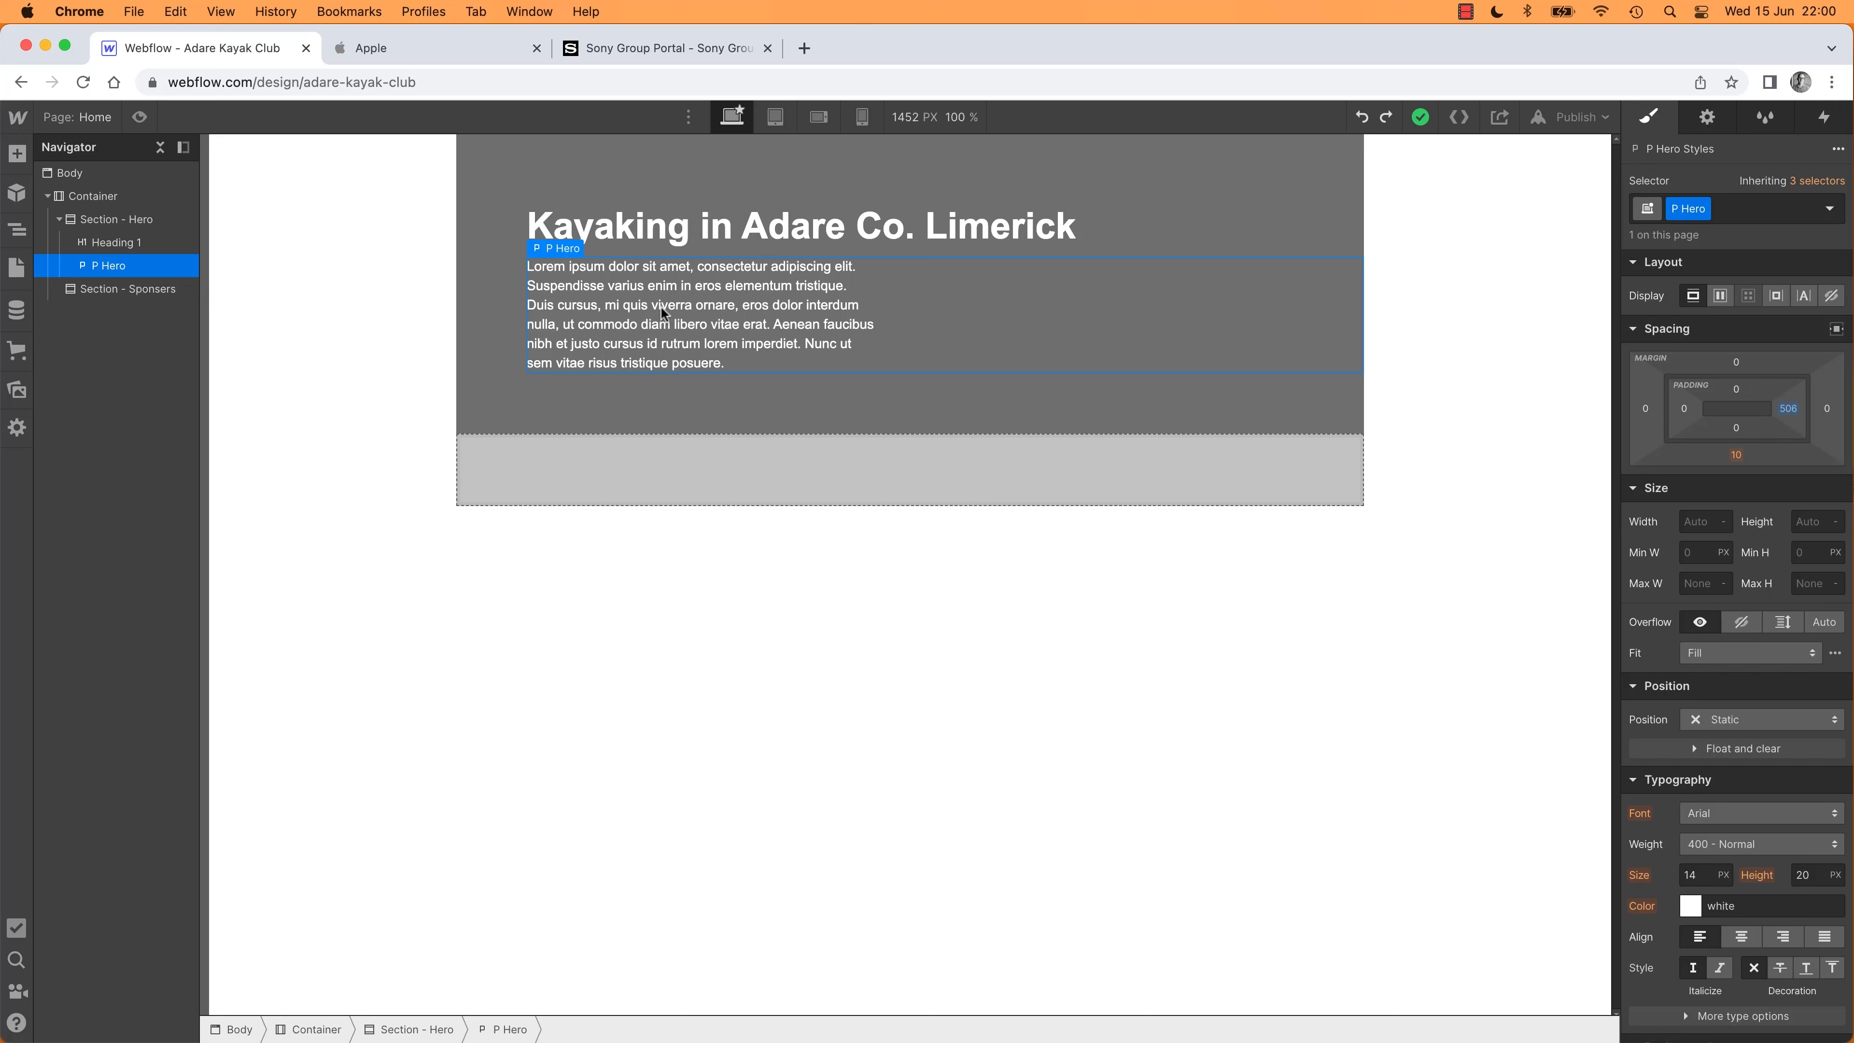
left_click_drag(661, 306, 658, 475)
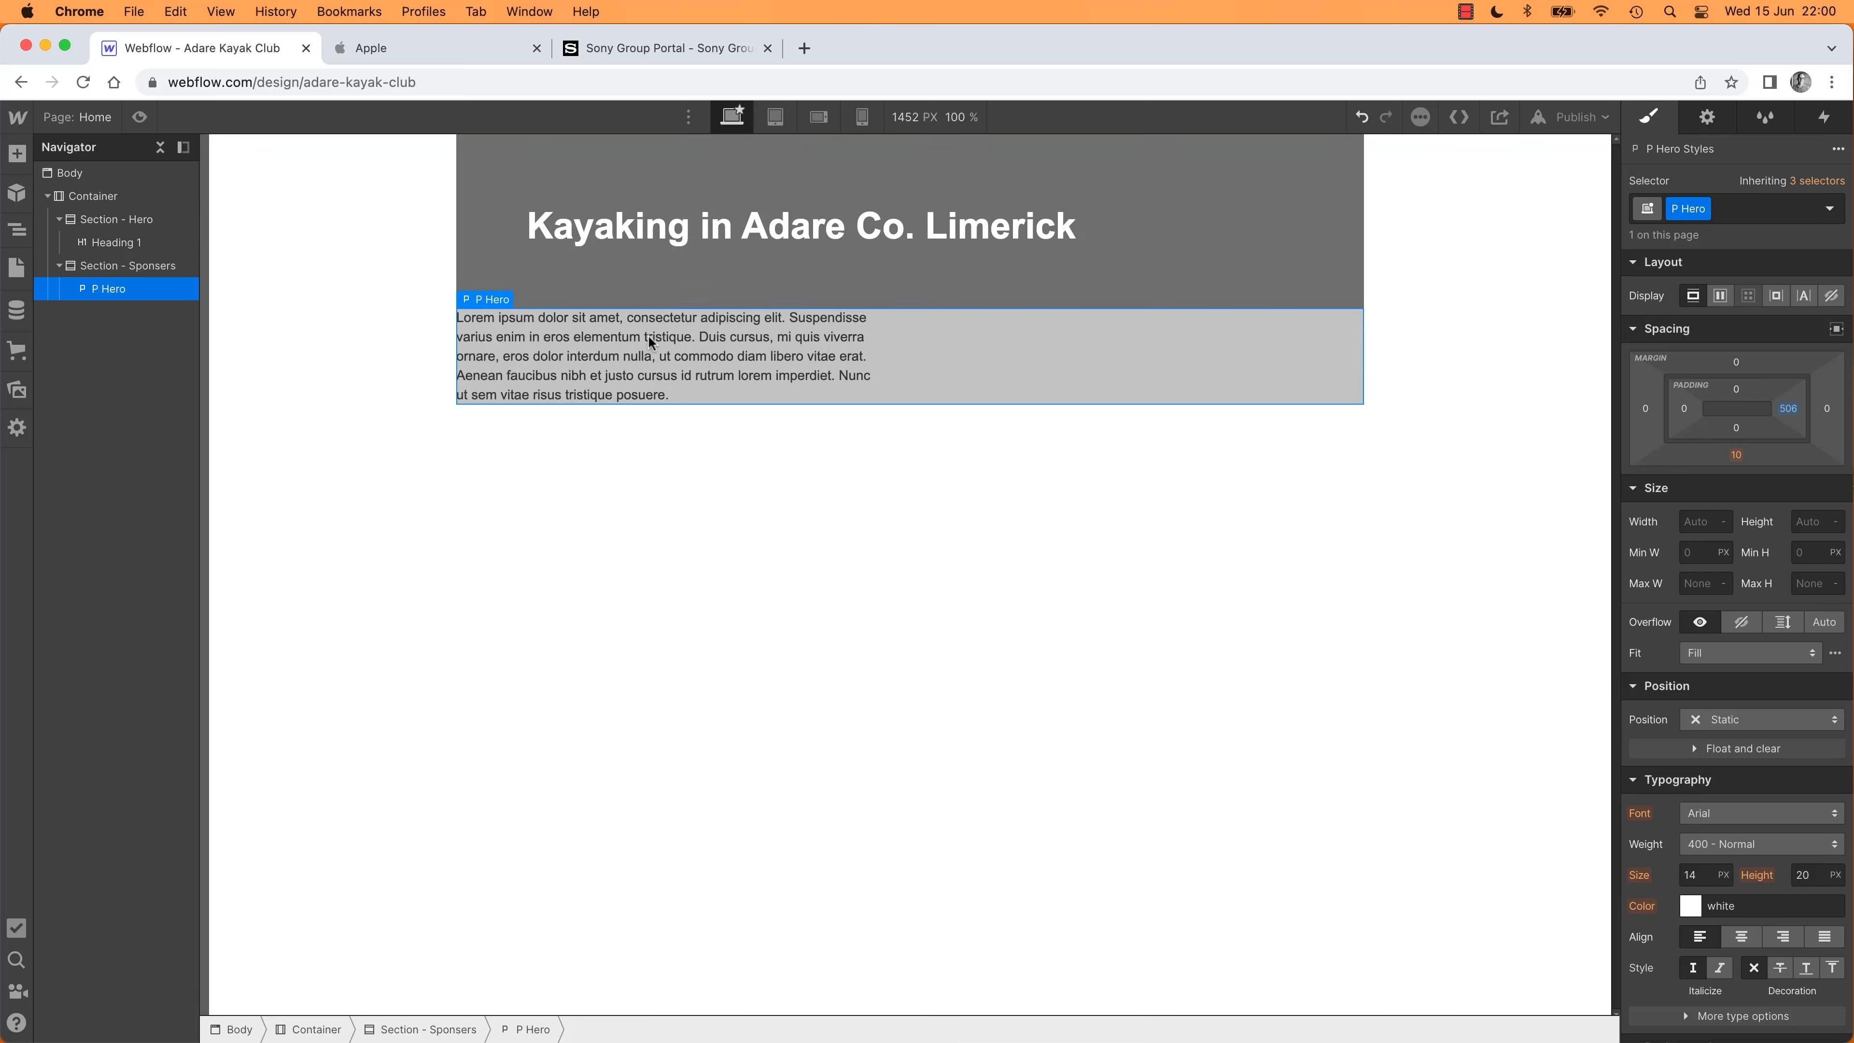
left_click(509, 223)
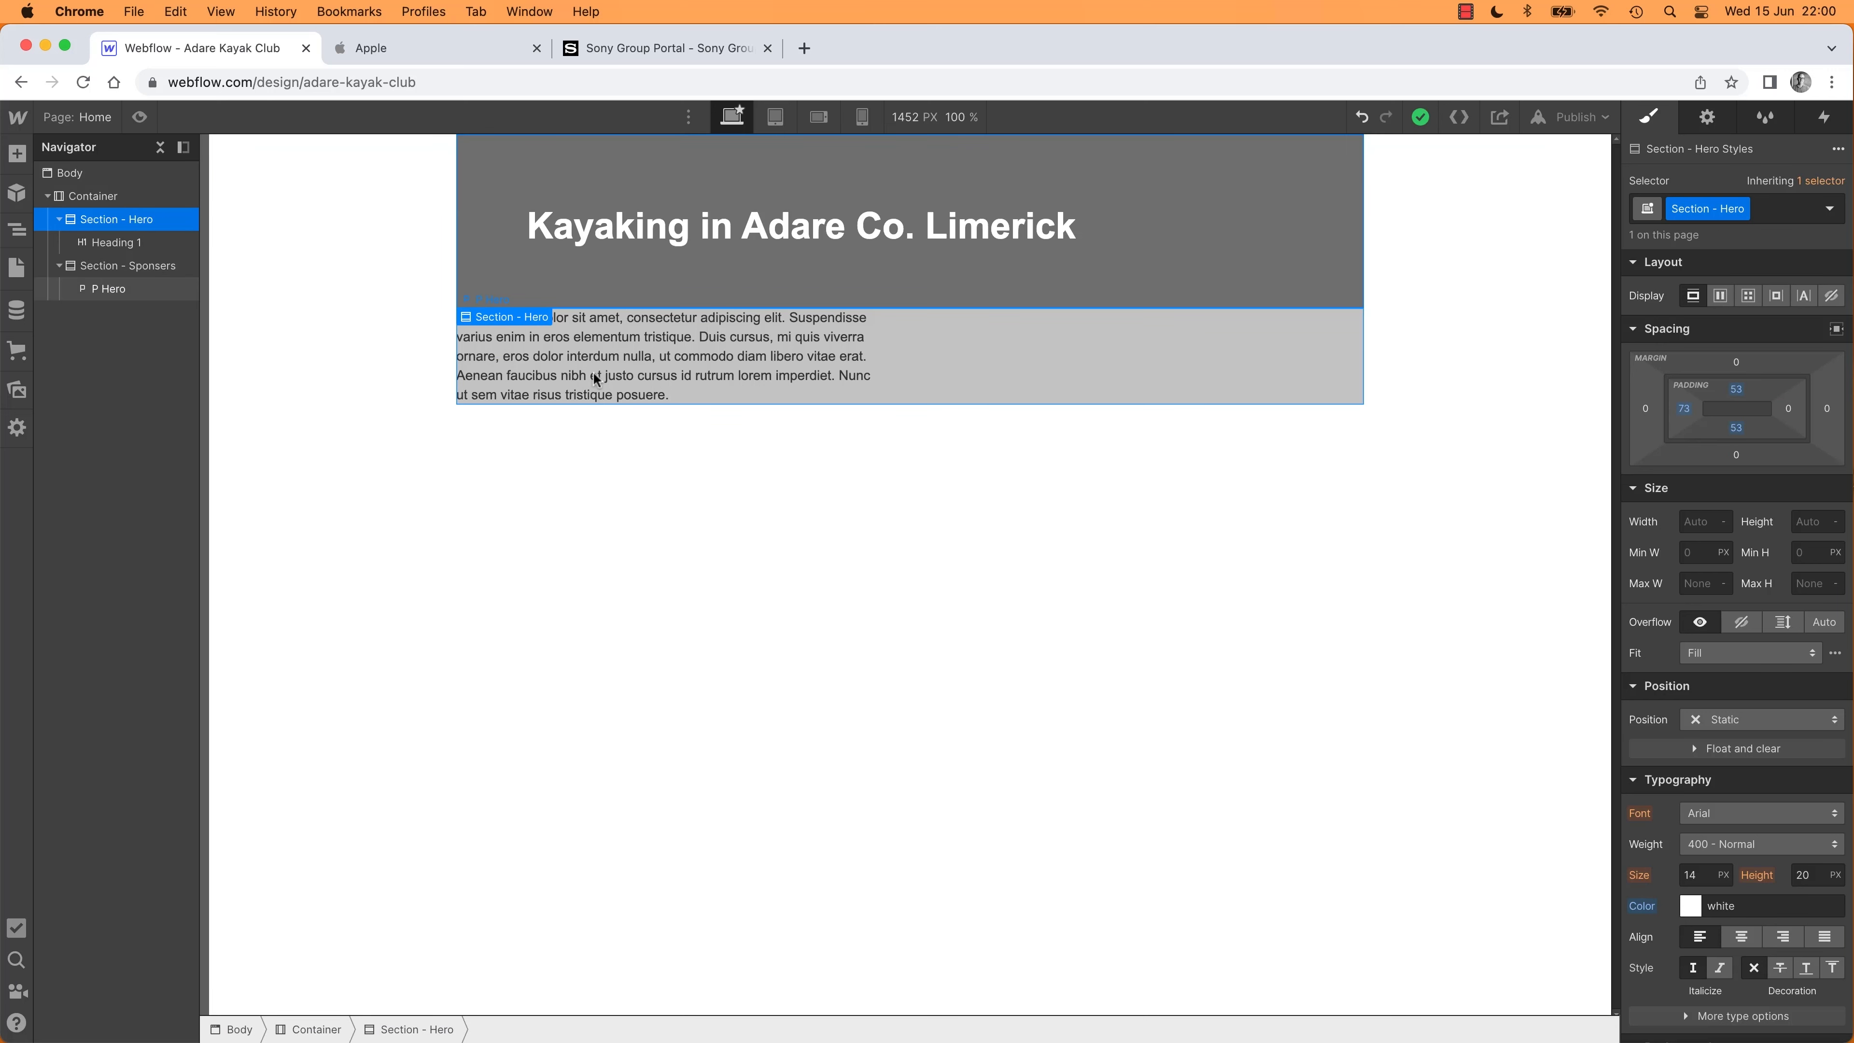
left_click_drag(590, 380, 660, 475)
left_click_drag(624, 379, 650, 268)
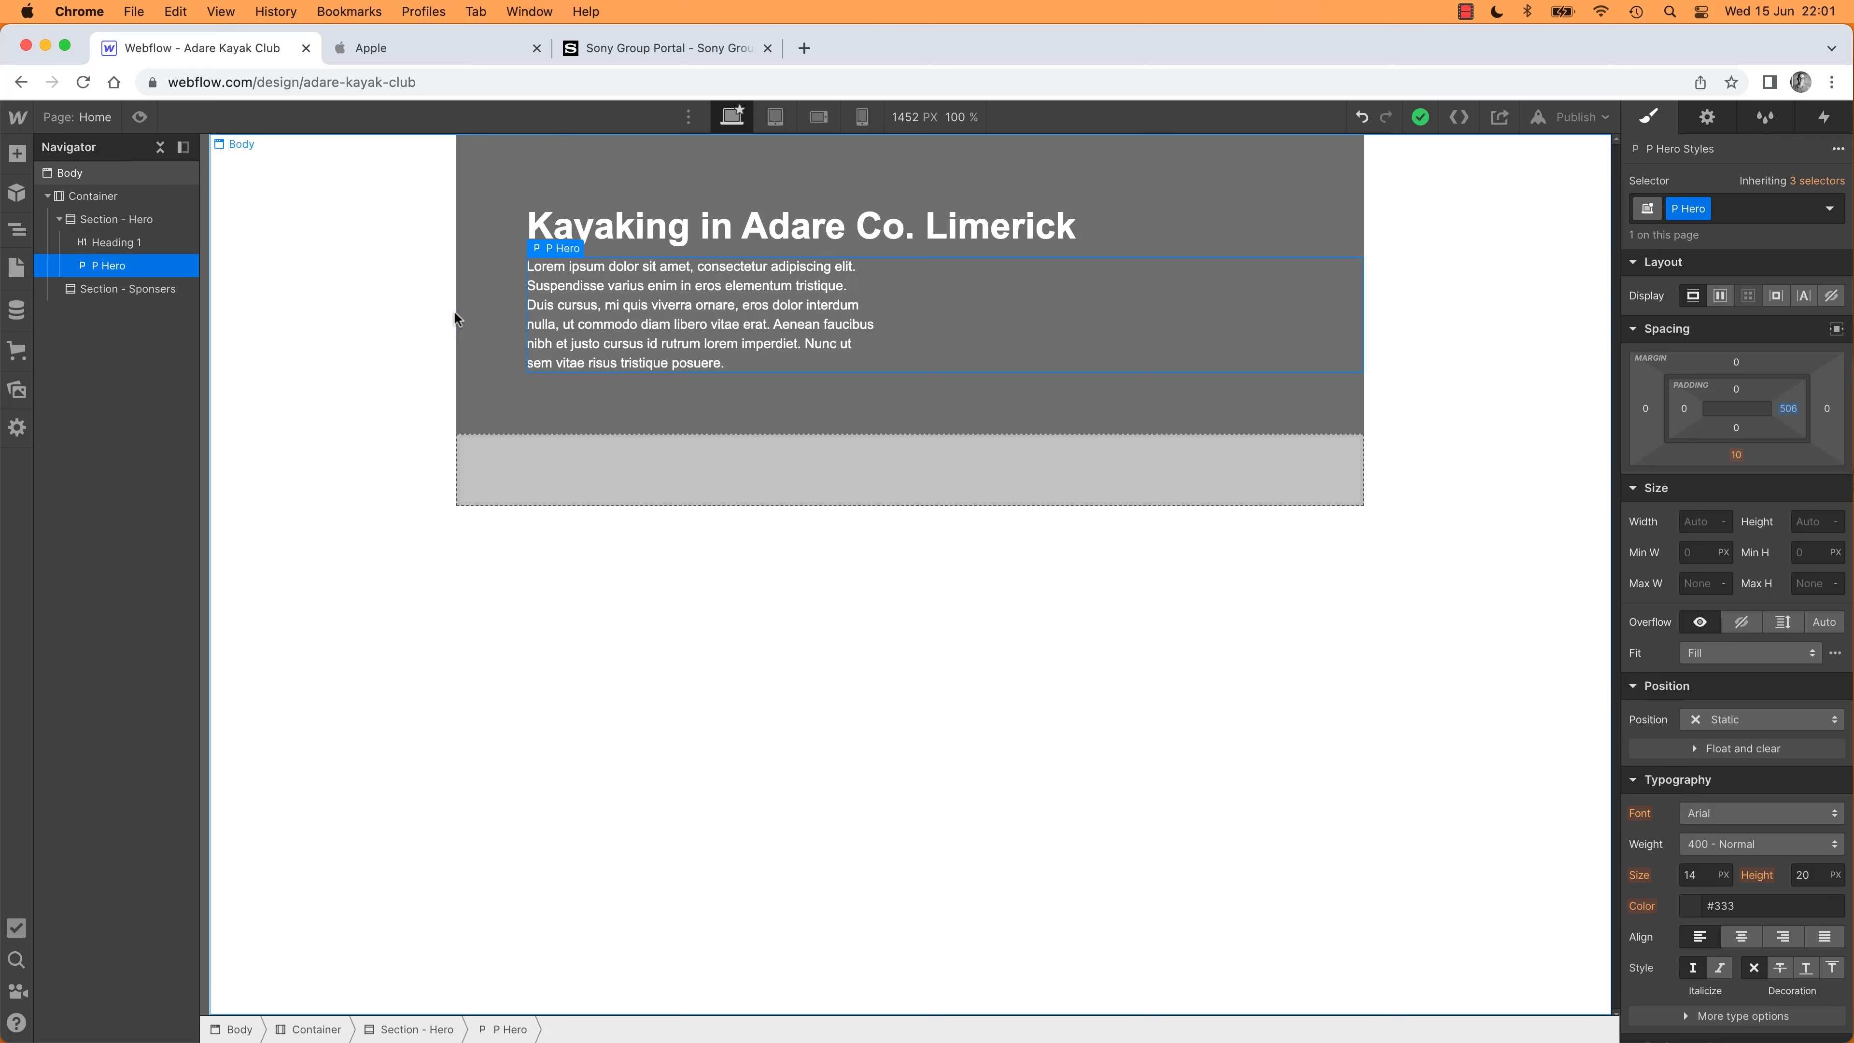
Try a red (#ff0000) text color on Section - Hero, restore it to white (#ffffff), and select the P Hero paragraph
left_click(474, 299)
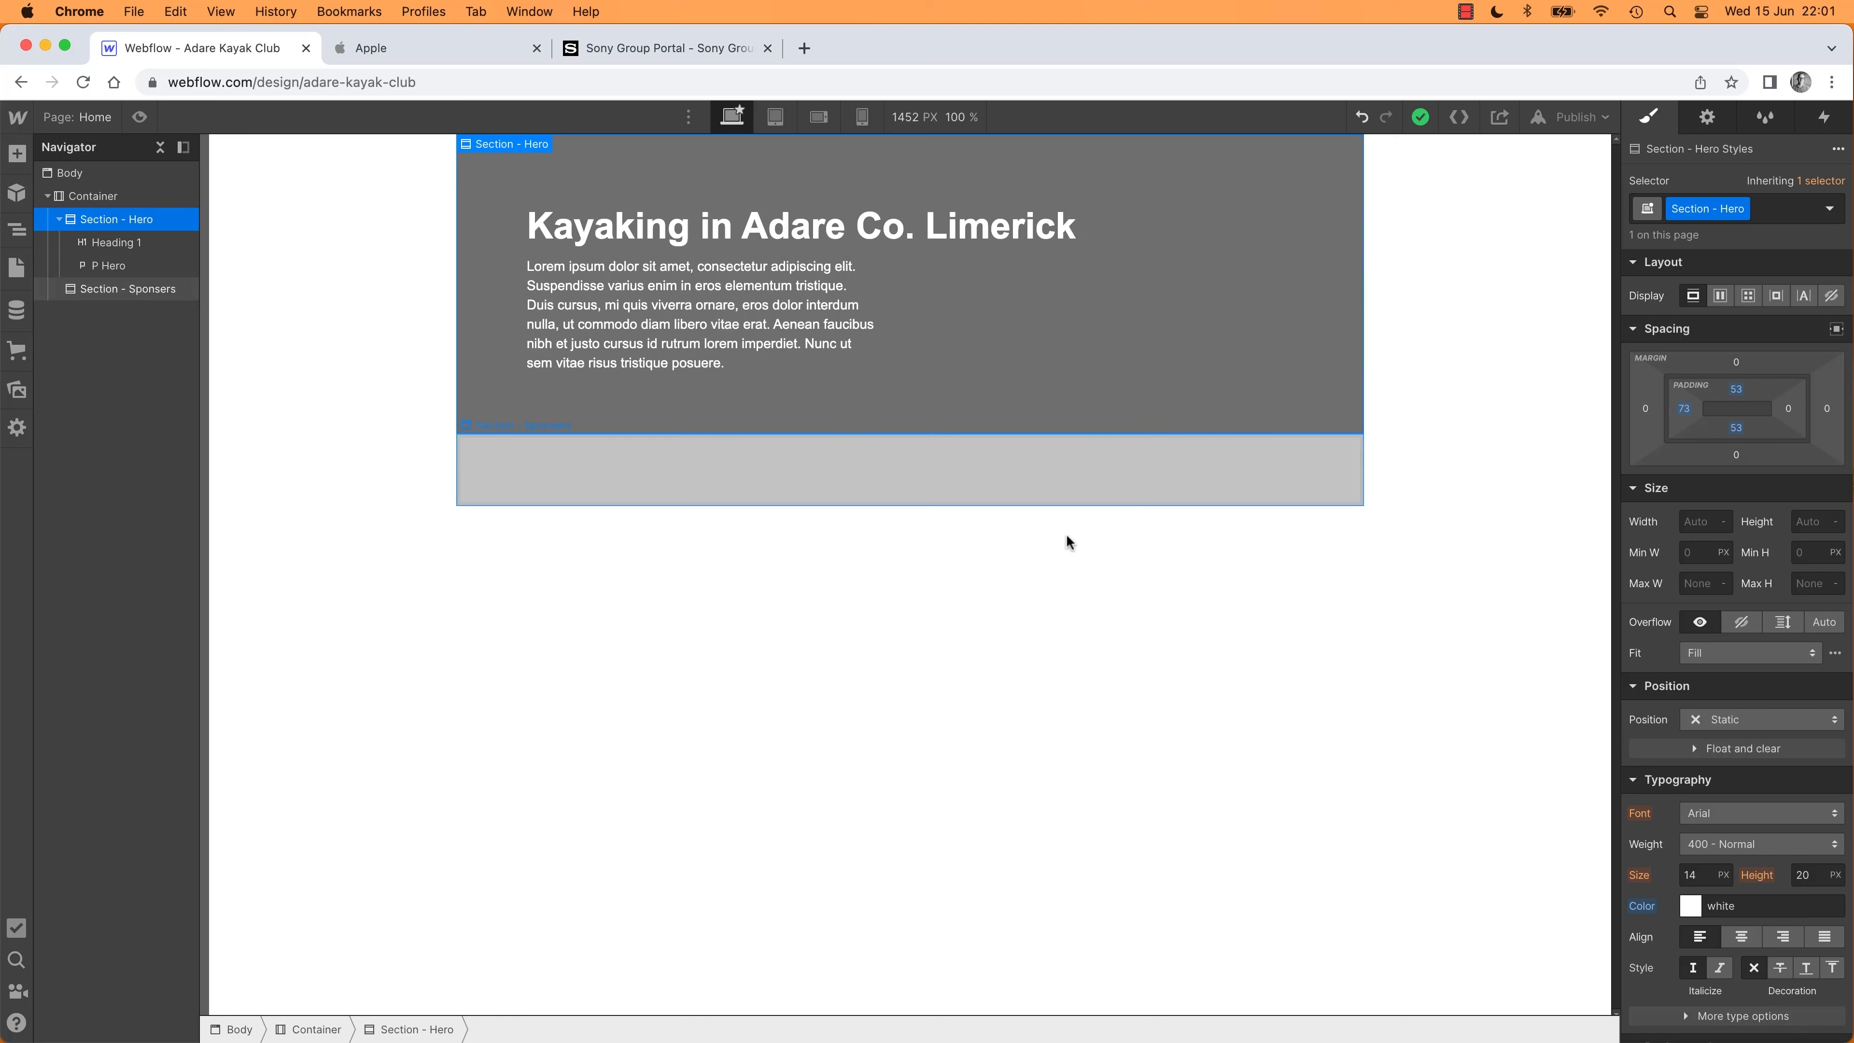
left_click(1690, 909)
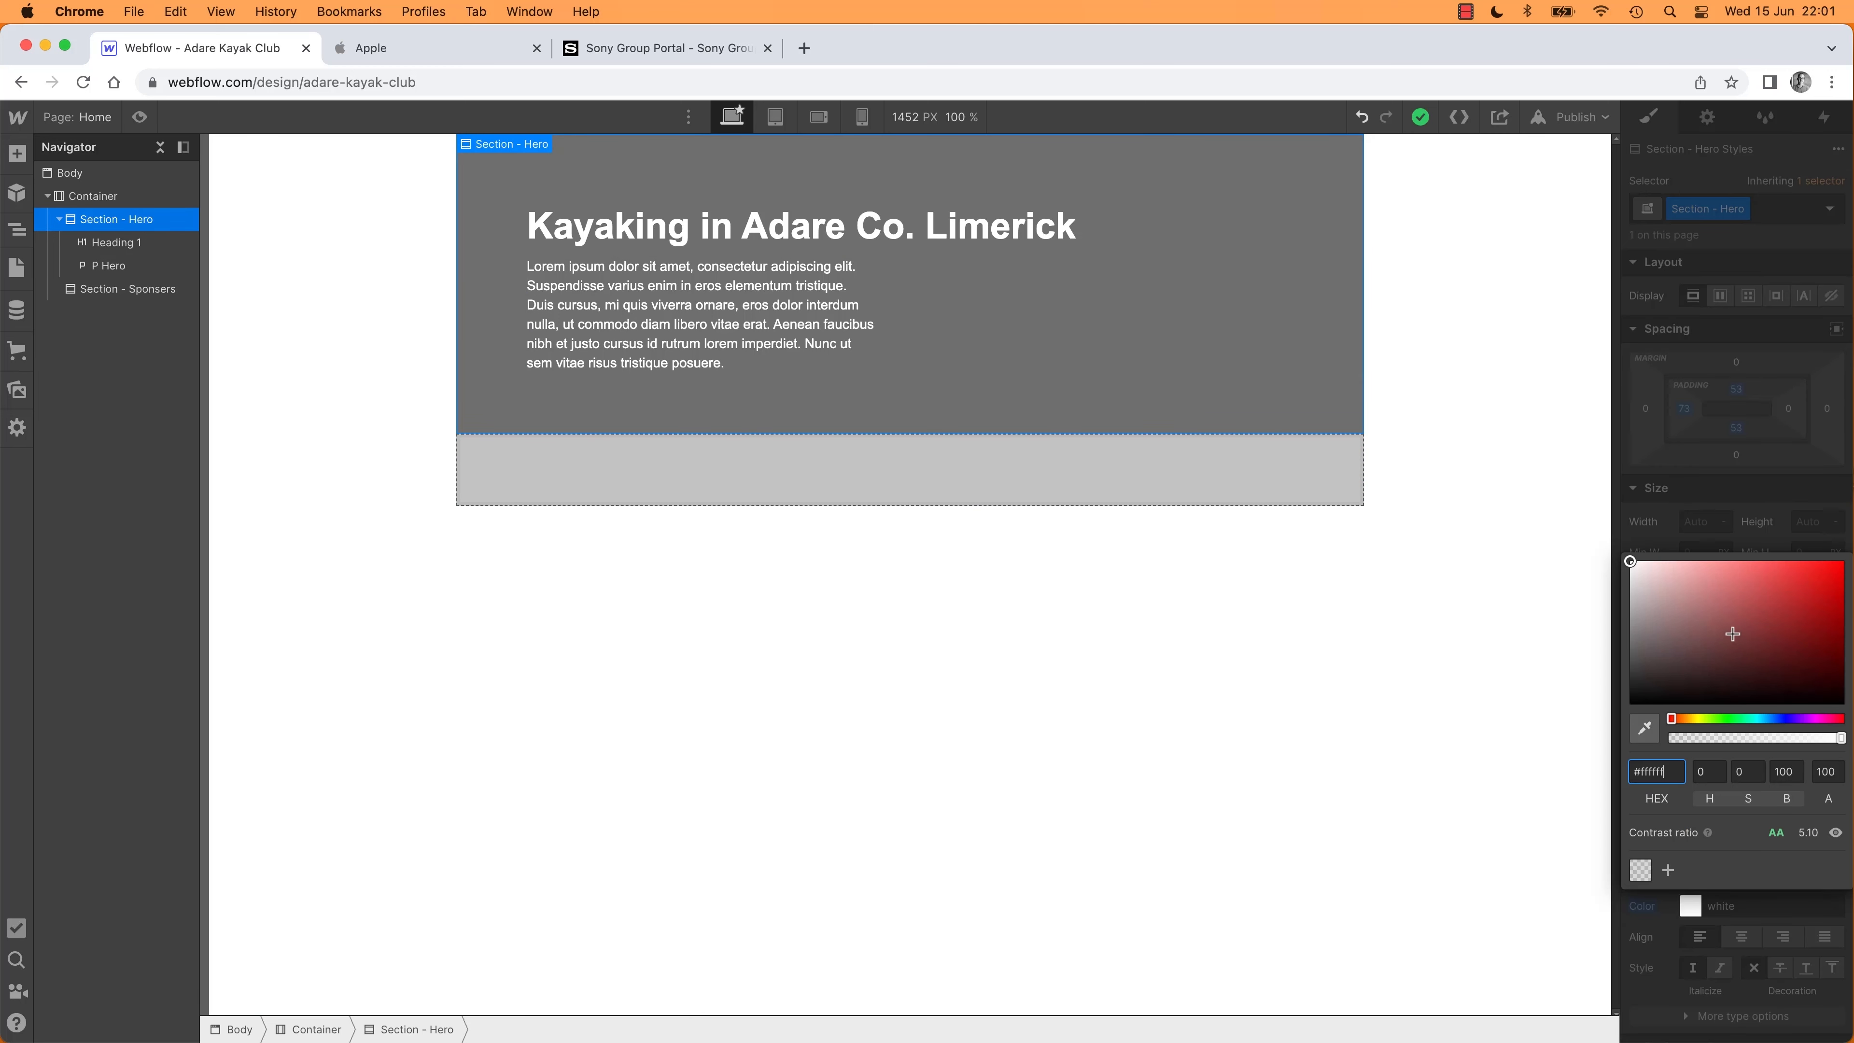
left_click_drag(1732, 634, 1847, 560)
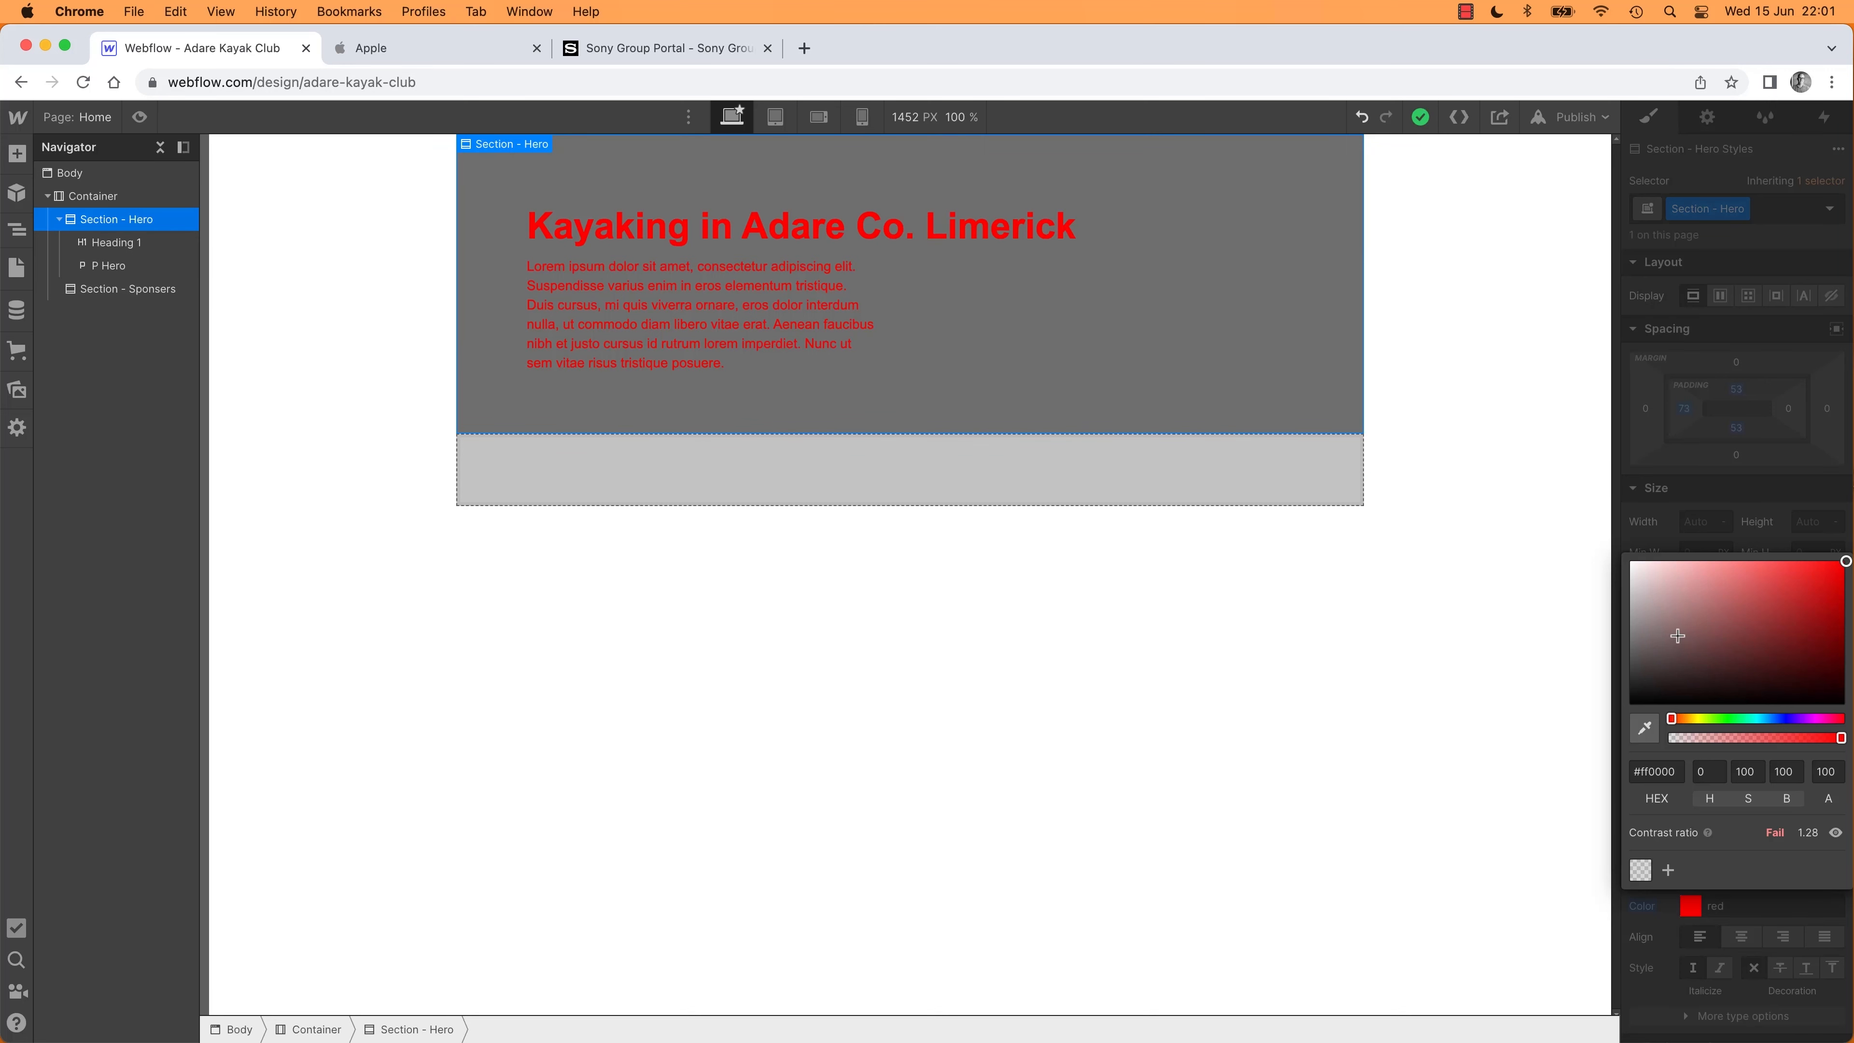
left_click_drag(1677, 636, 1599, 544)
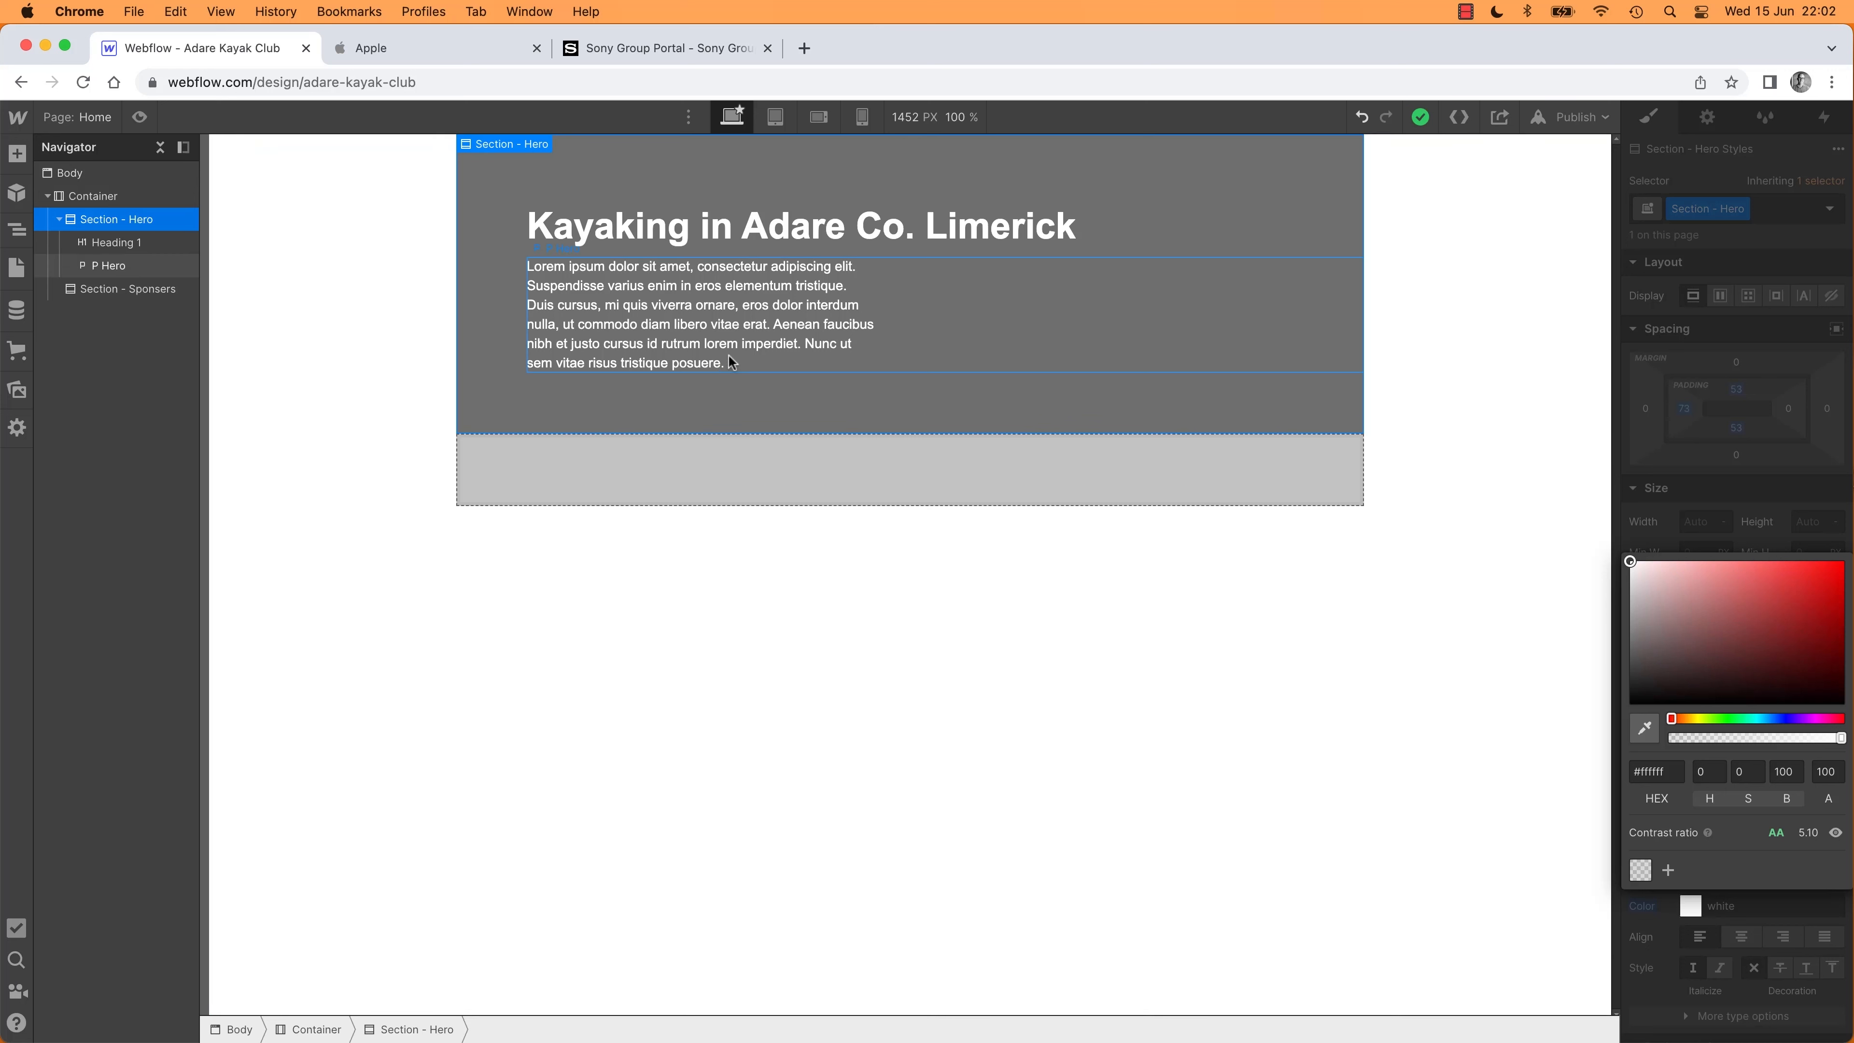
left_click(741, 328)
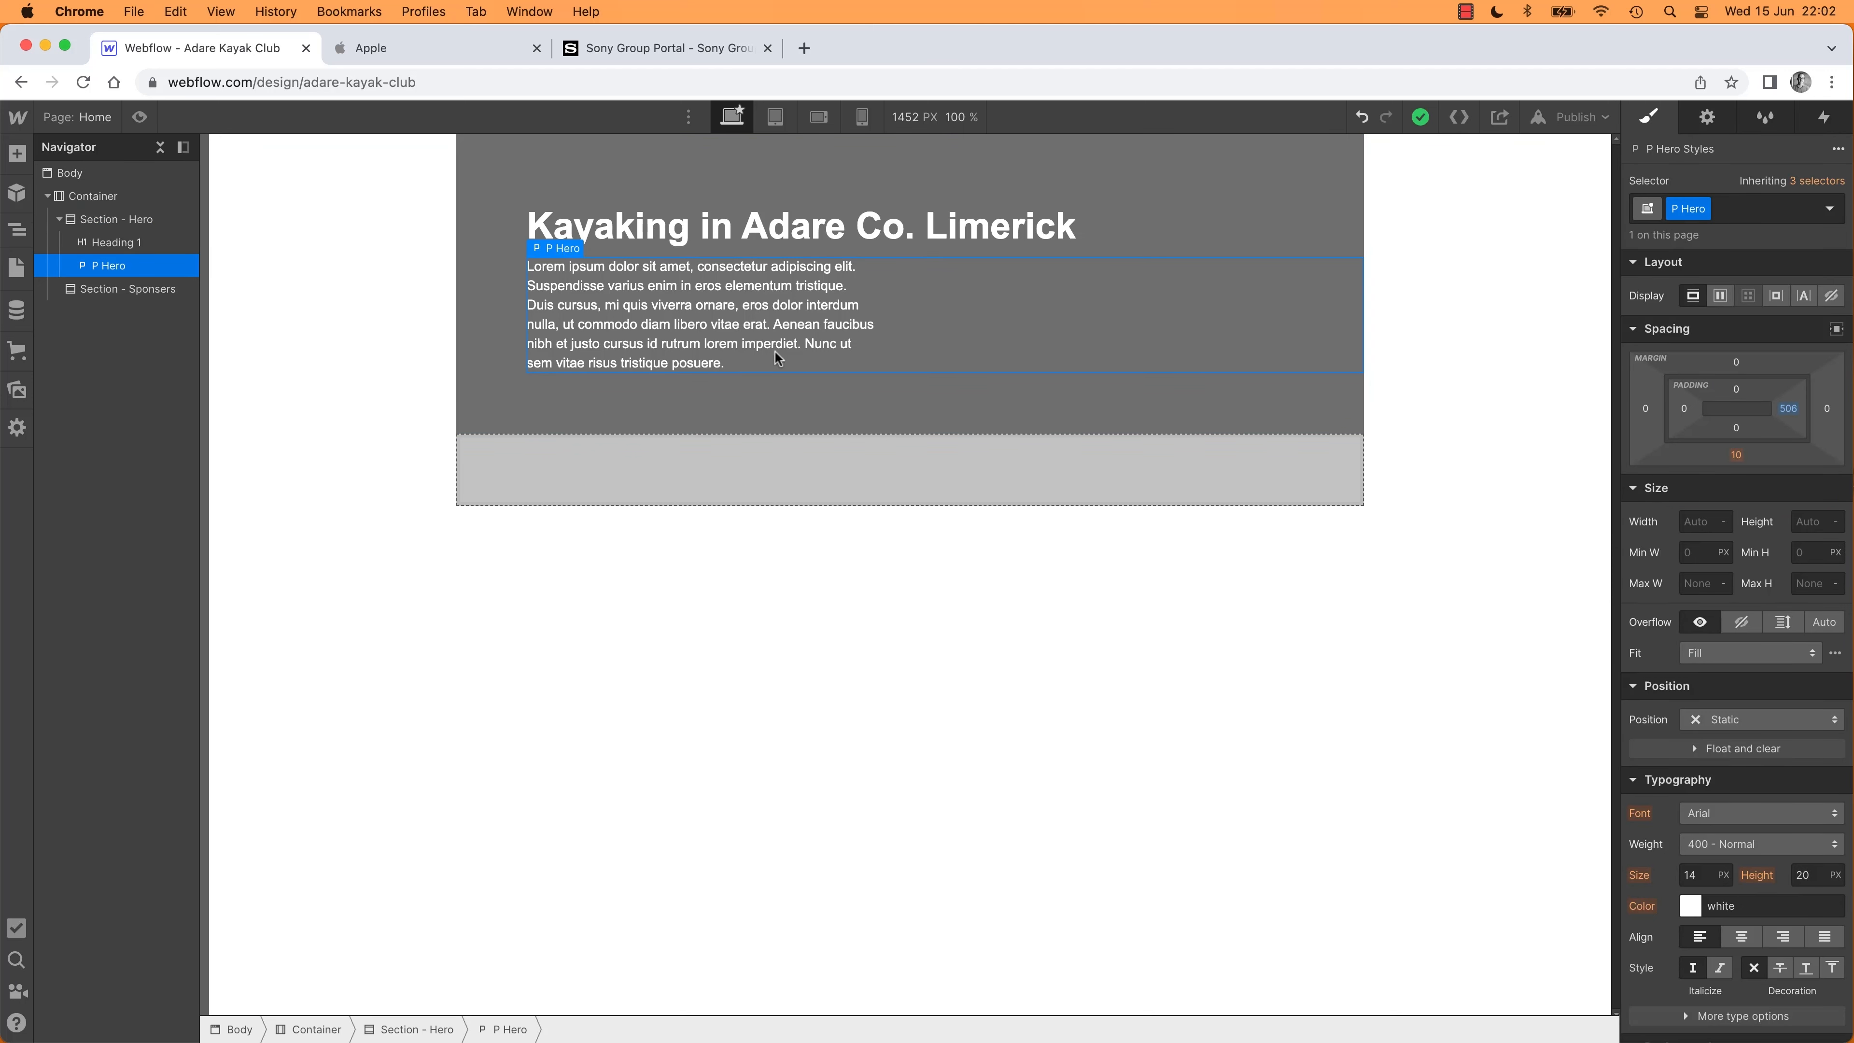